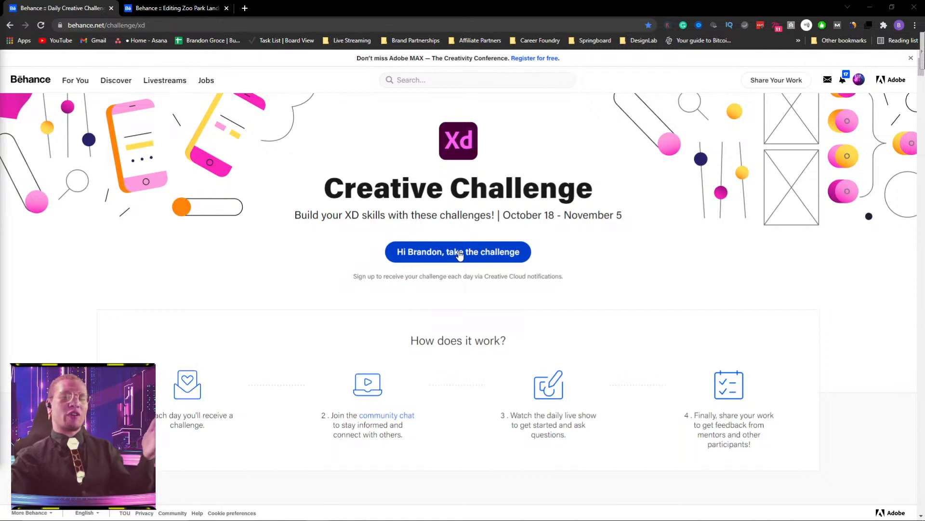
Step: Examine how the XD Creative Challenge works and its daily challenges, including Course Dashboard and Loading Animation
{"action": "scroll", "coordinate": [460, 255], "scroll_direction": "down", "scroll_amount": 2}
{"action": "left_click_drag", "start_coordinate": [172, 295], "coordinate": [767, 283]}
{"action": "left_click", "coordinate": [779, 280]}
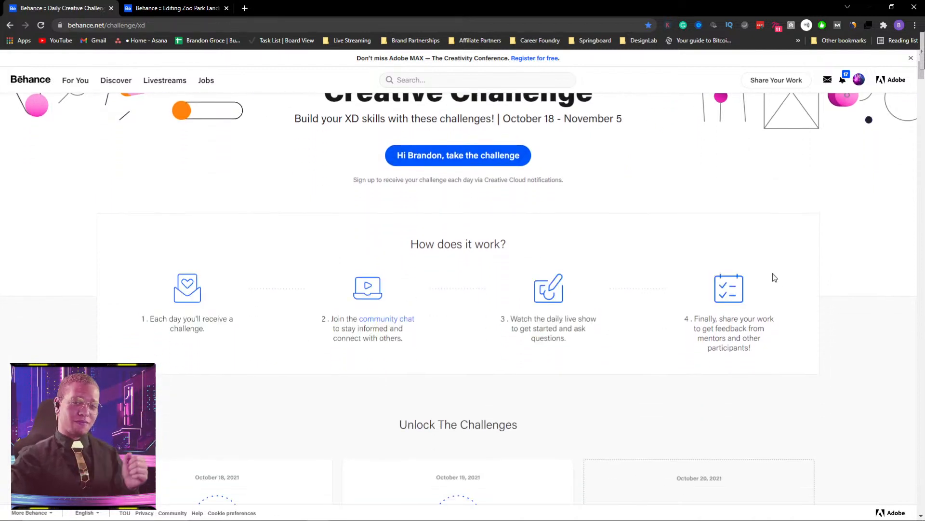
{"action": "scroll", "coordinate": [768, 278], "scroll_direction": "down", "scroll_amount": 4}
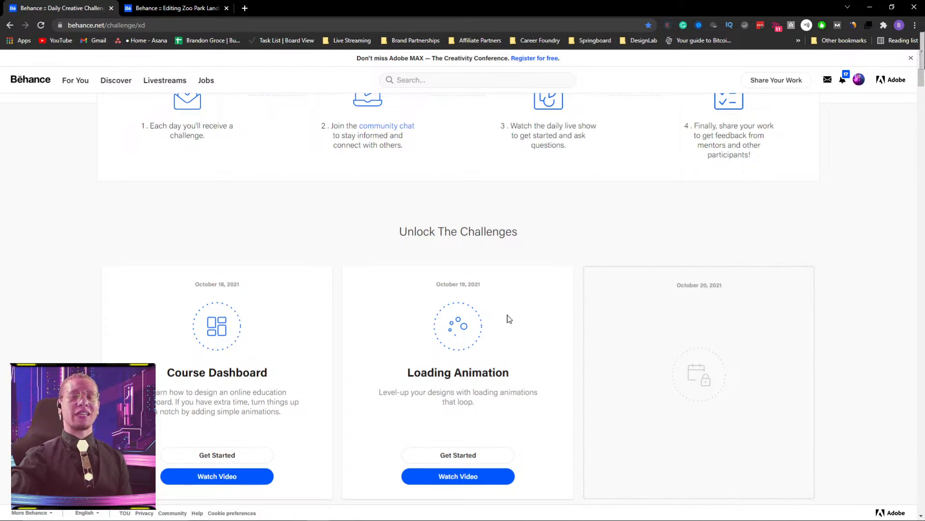
{"action": "scroll", "coordinate": [508, 319], "scroll_direction": "down", "scroll_amount": 1}
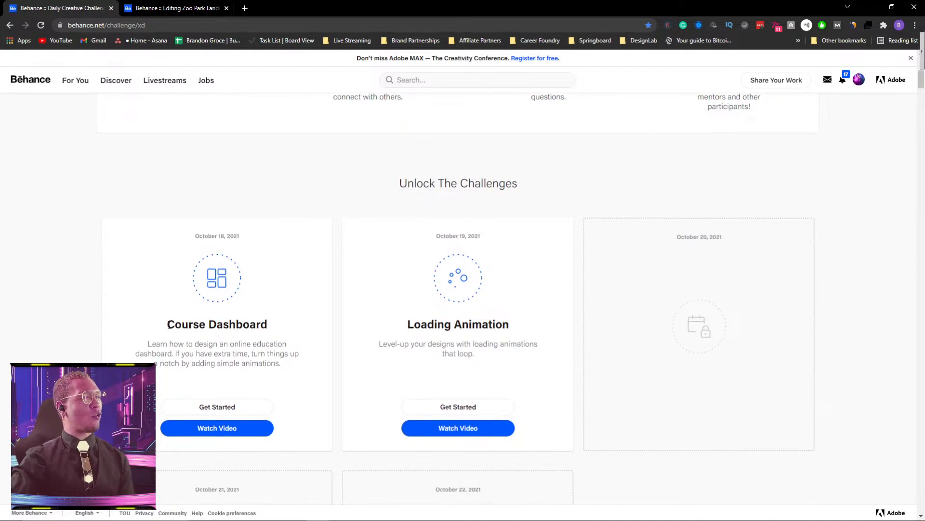
{"action": "left_click_drag", "start_coordinate": [168, 324], "coordinate": [334, 325]}
{"action": "left_click", "coordinate": [303, 319]}
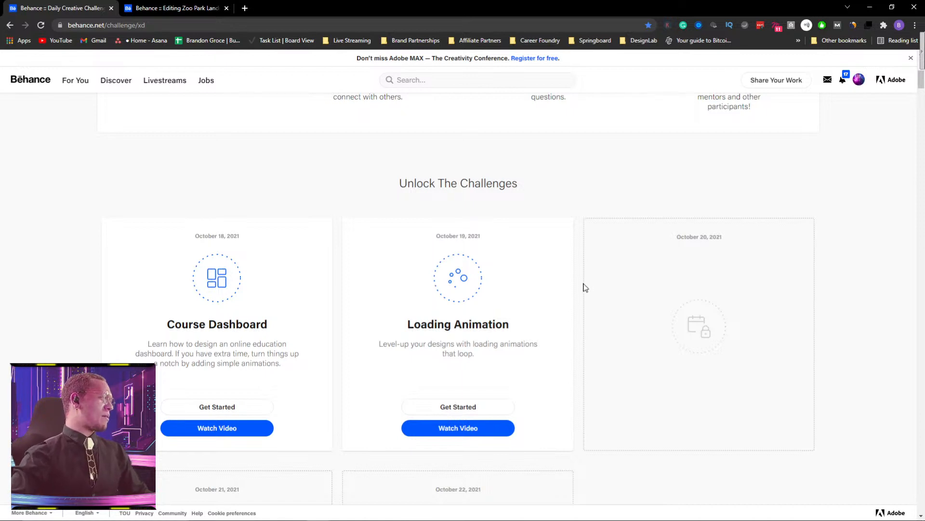
{"action": "scroll", "coordinate": [584, 282], "scroll_direction": "down", "scroll_amount": 4}
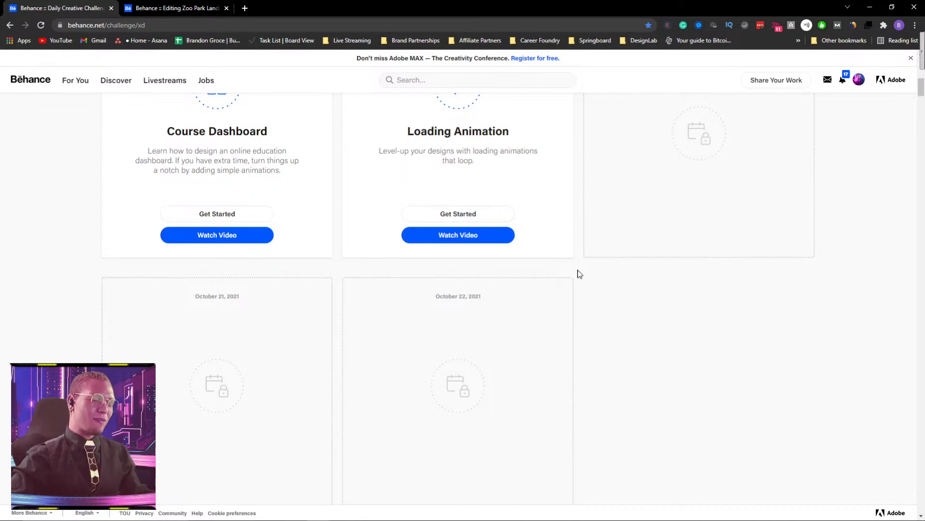
{"action": "scroll", "coordinate": [576, 265], "scroll_direction": "up", "scroll_amount": 2}
{"action": "scroll", "coordinate": [576, 262], "scroll_direction": "up", "scroll_amount": 1}
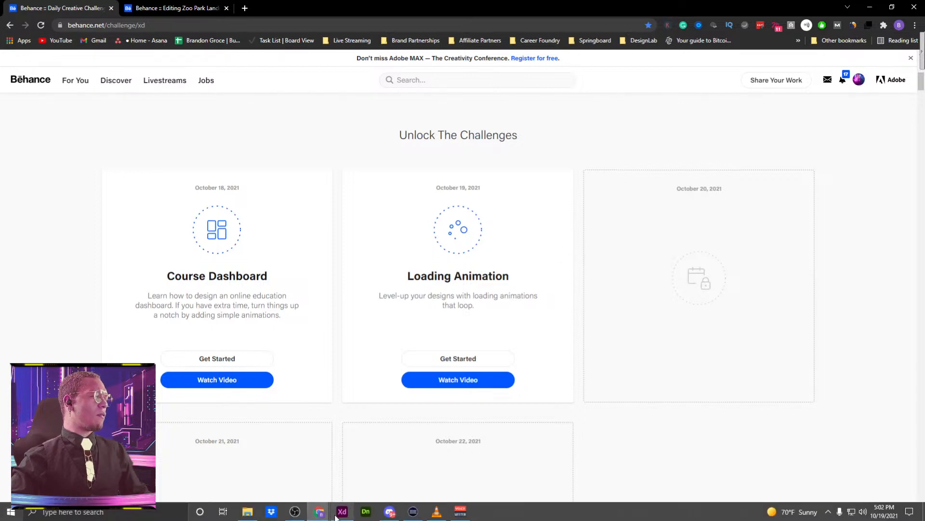
Step: Switch to Discord and look through the submissions posted in the Adobe XD server's challenge channel
{"action": "left_click", "coordinate": [390, 512]}
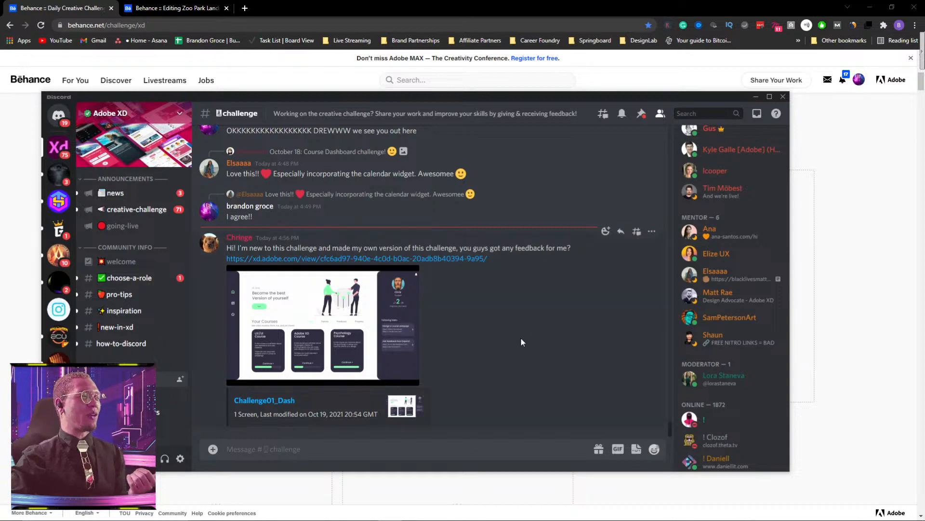
{"action": "scroll", "coordinate": [560, 376], "scroll_direction": "up", "scroll_amount": 10}
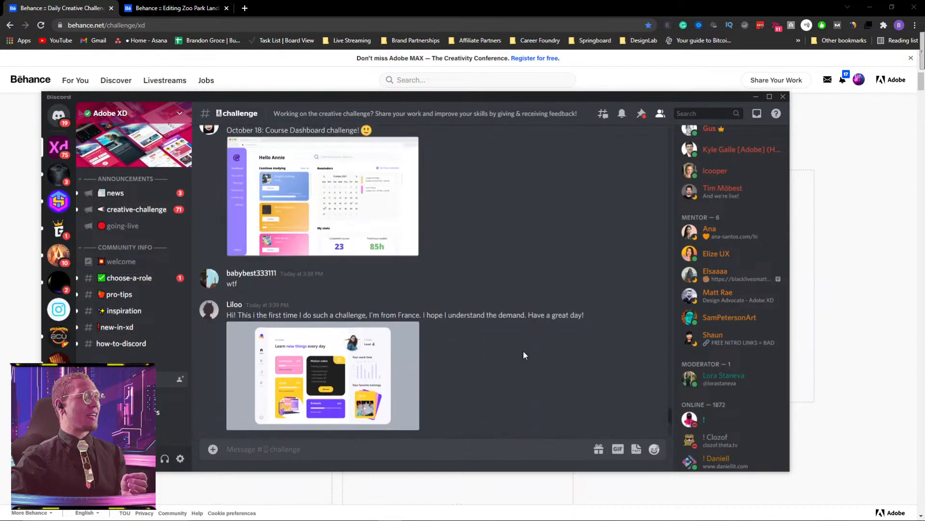
{"action": "scroll", "coordinate": [525, 347], "scroll_direction": "down", "scroll_amount": 10}
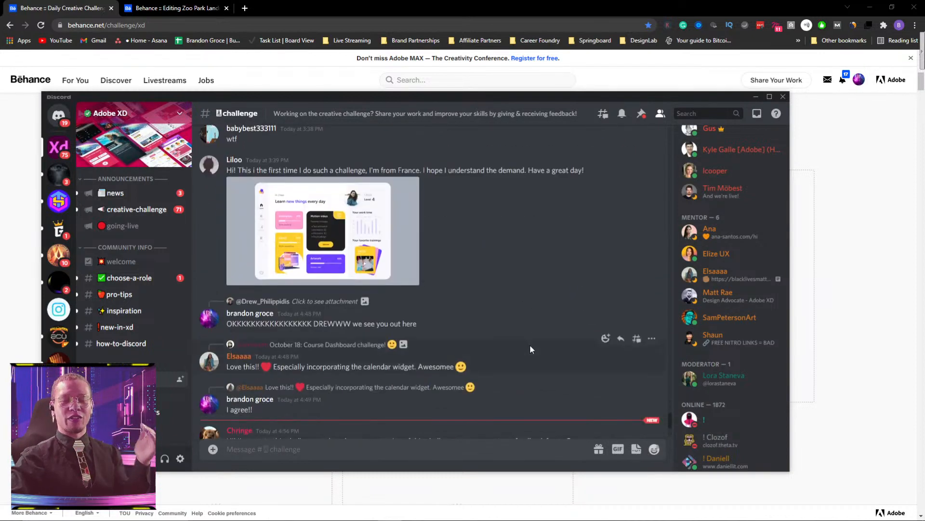
{"action": "scroll", "coordinate": [531, 344], "scroll_direction": "down", "scroll_amount": 4}
{"action": "scroll", "coordinate": [533, 344], "scroll_direction": "down", "scroll_amount": 1}
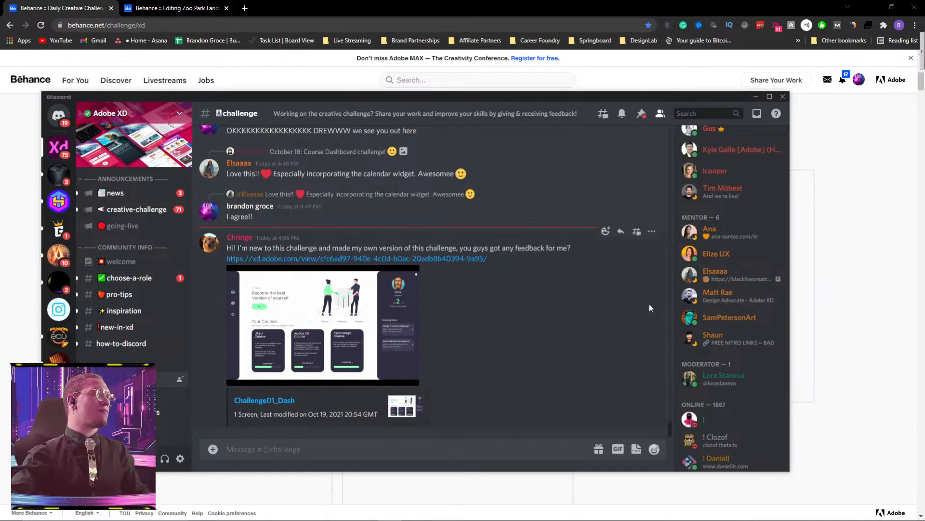
Step: Switch to Adobe XD and examine the Challenge #2 prompt and its inspiration photo
{"action": "key", "text": "alt+Tab"}
{"action": "key", "text": "alt+Tab"}
{"action": "key", "text": "alt+Tab"}
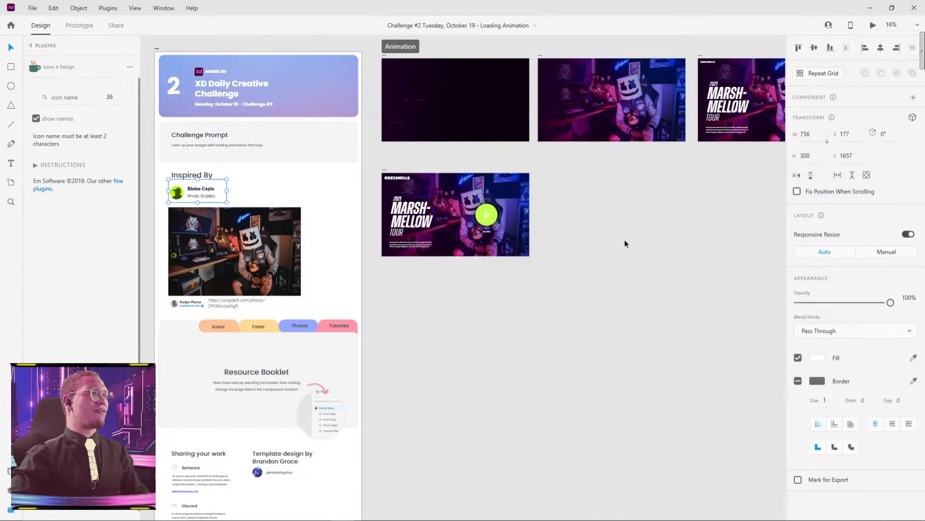
{"action": "left_click", "coordinate": [366, 143]}
{"action": "left_click_drag", "start_coordinate": [232, 125], "coordinate": [267, 147]}
{"action": "scroll", "coordinate": [236, 105], "scroll_direction": "up", "scroll_amount": 5}
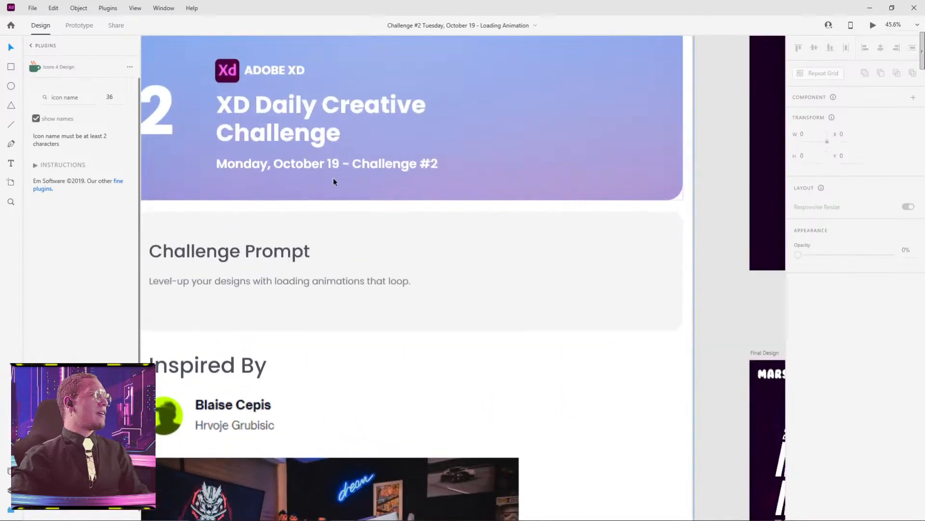
{"action": "scroll", "coordinate": [382, 140], "scroll_direction": "down", "scroll_amount": 2}
{"action": "left_click_drag", "start_coordinate": [381, 140], "coordinate": [392, 84]}
{"action": "left_click_drag", "start_coordinate": [549, 316], "coordinate": [578, 164]}
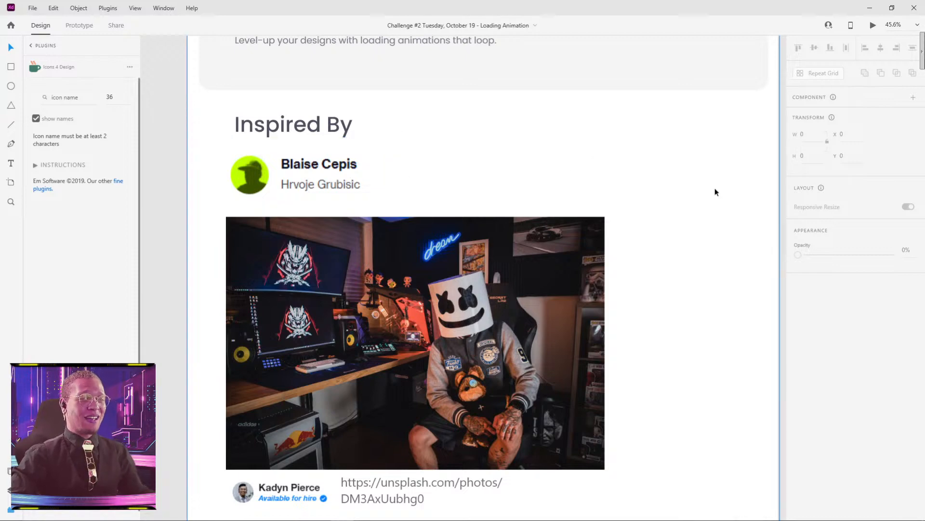
{"action": "left_click_drag", "start_coordinate": [692, 217], "coordinate": [634, 140]}
{"action": "scroll", "coordinate": [641, 145], "scroll_direction": "down", "scroll_amount": 3}
Step: Preview the loading animation from the first Animation artboard, then close the preview
{"action": "left_click_drag", "start_coordinate": [684, 171], "coordinate": [218, 360]}
{"action": "left_click_drag", "start_coordinate": [455, 167], "coordinate": [434, 252]}
{"action": "scroll", "coordinate": [421, 211], "scroll_direction": "down", "scroll_amount": 3}
{"action": "scroll", "coordinate": [398, 168], "scroll_direction": "down", "scroll_amount": 1}
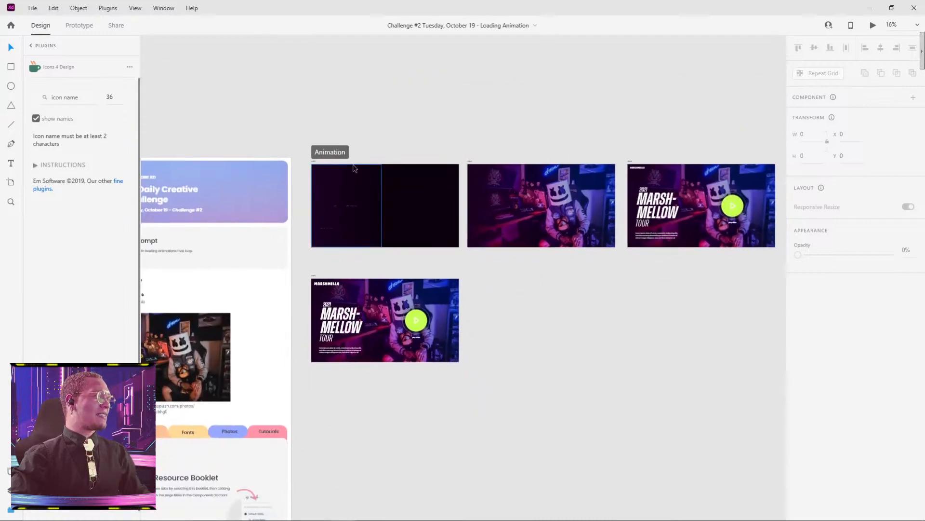
{"action": "left_click", "coordinate": [327, 172]}
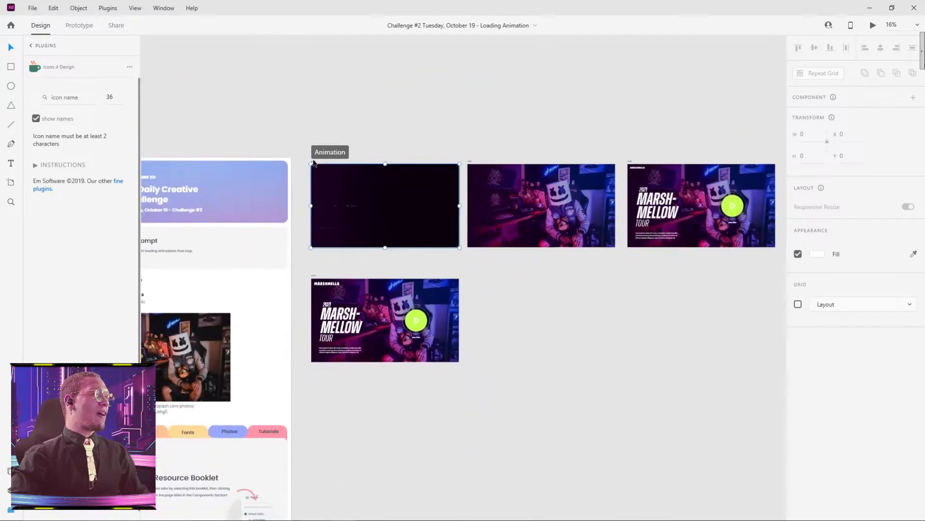
{"action": "left_click", "coordinate": [873, 25]}
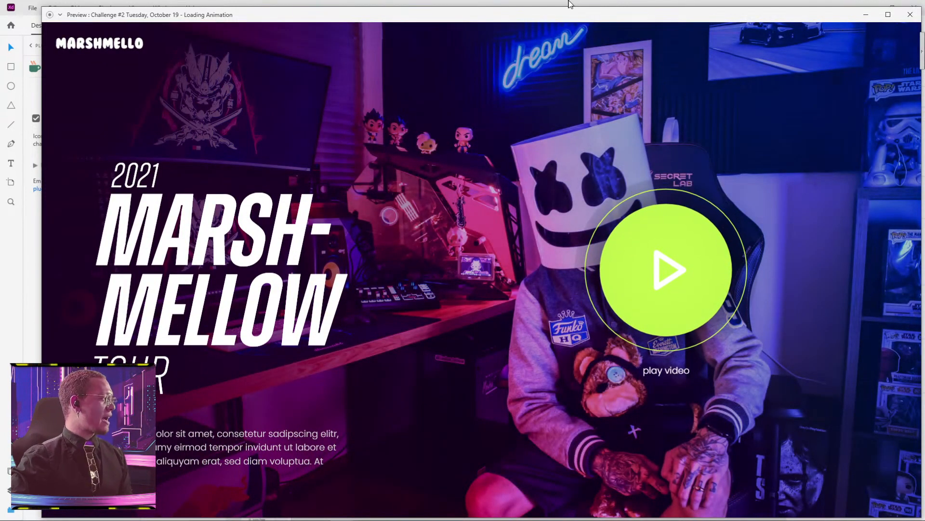
{"action": "left_click", "coordinate": [910, 14]}
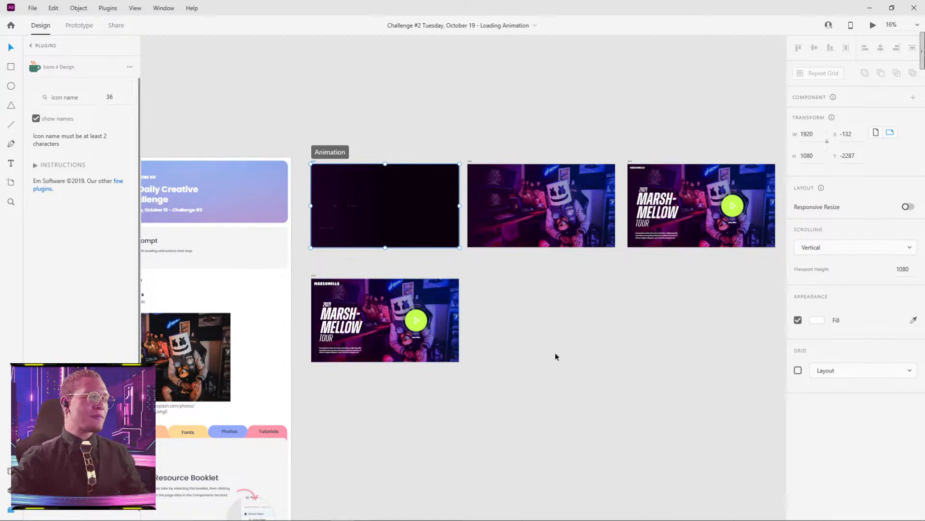
{"action": "left_click_drag", "start_coordinate": [553, 354], "coordinate": [613, 208]}
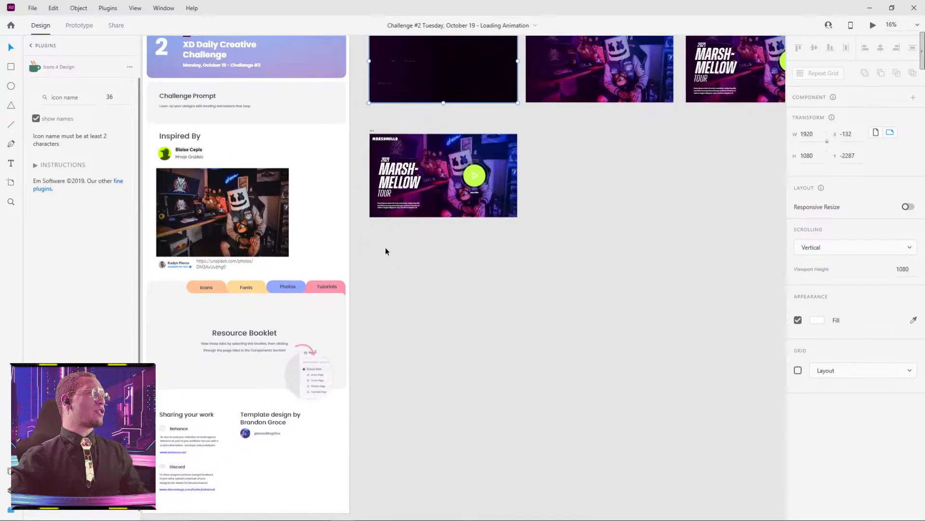
{"action": "left_click", "coordinate": [222, 193]}
{"action": "double_click", "coordinate": [222, 193]}
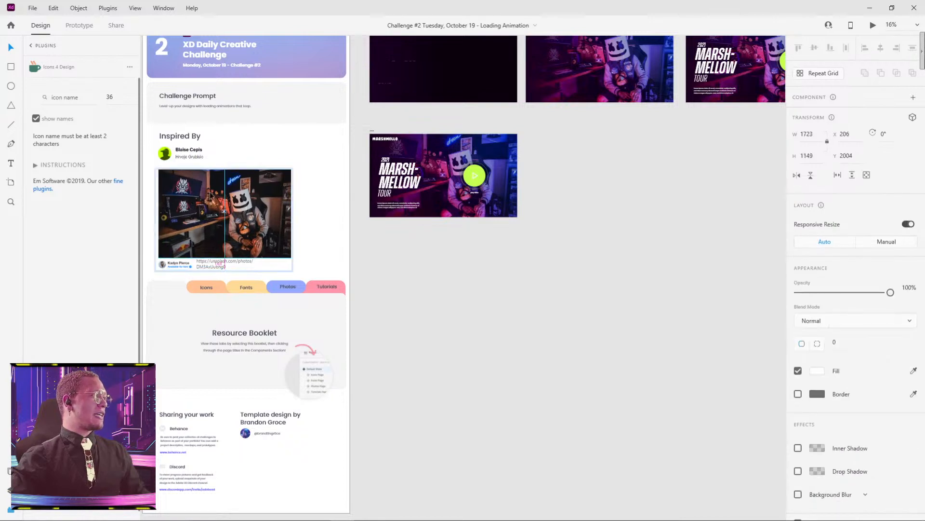
{"action": "left_click_drag", "start_coordinate": [198, 201], "coordinate": [379, 199]}
{"action": "key", "text": "ctrl+z"}
{"action": "key", "text": "Escape"}
{"action": "key", "text": "Escape"}
{"action": "left_click", "coordinate": [351, 194]}
Step: Examine the inspiration photo's credit and Unsplash link, and compare the Final Design and Animation artboards
{"action": "scroll", "coordinate": [326, 266], "scroll_direction": "up", "scroll_amount": 5}
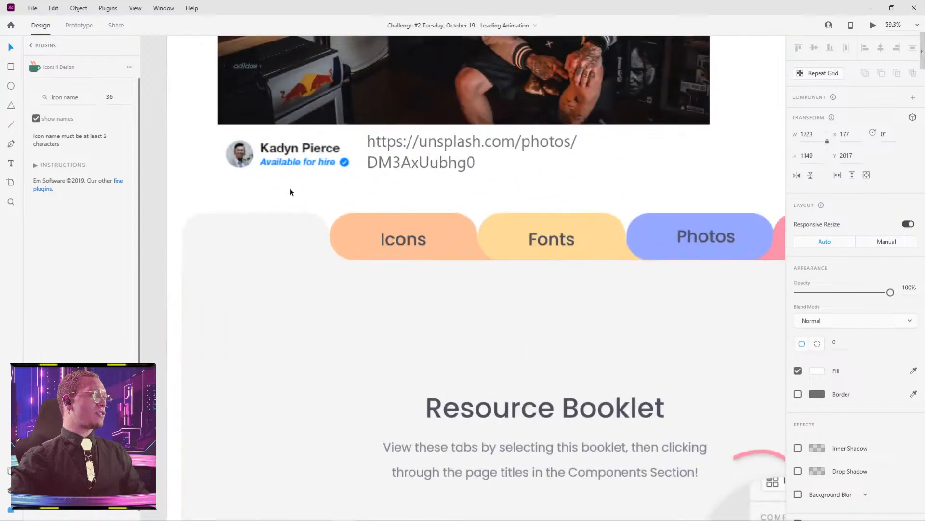
{"action": "left_click_drag", "start_coordinate": [567, 177], "coordinate": [517, 245]}
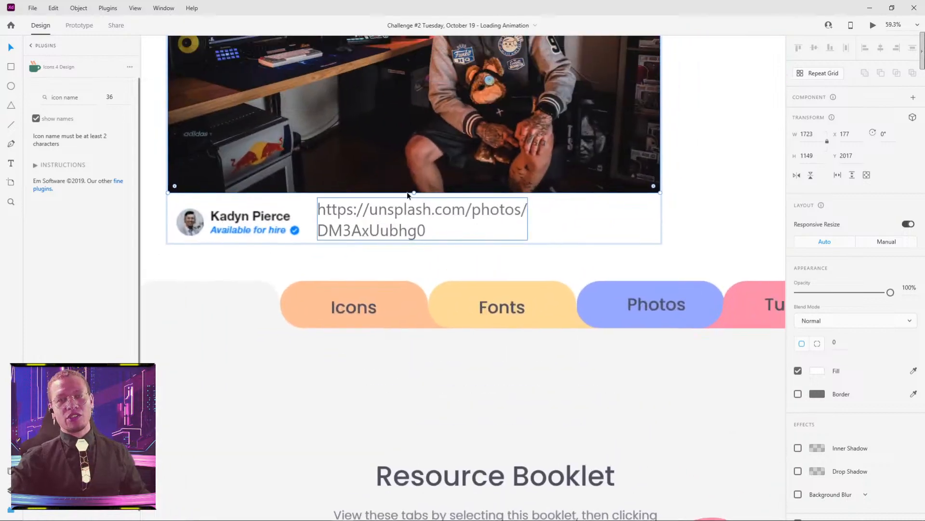
{"action": "scroll", "coordinate": [492, 192], "scroll_direction": "down", "scroll_amount": 4}
{"action": "left_click_drag", "start_coordinate": [593, 167], "coordinate": [375, 266]}
{"action": "left_click", "coordinate": [635, 273]}
{"action": "left_click_drag", "start_coordinate": [636, 273], "coordinate": [443, 286]}
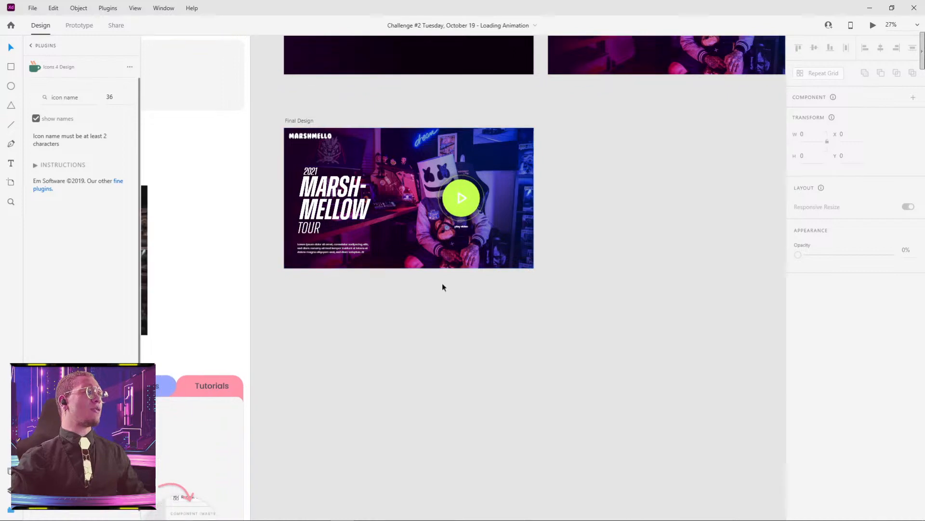
{"action": "left_click_drag", "start_coordinate": [653, 148], "coordinate": [531, 344]}
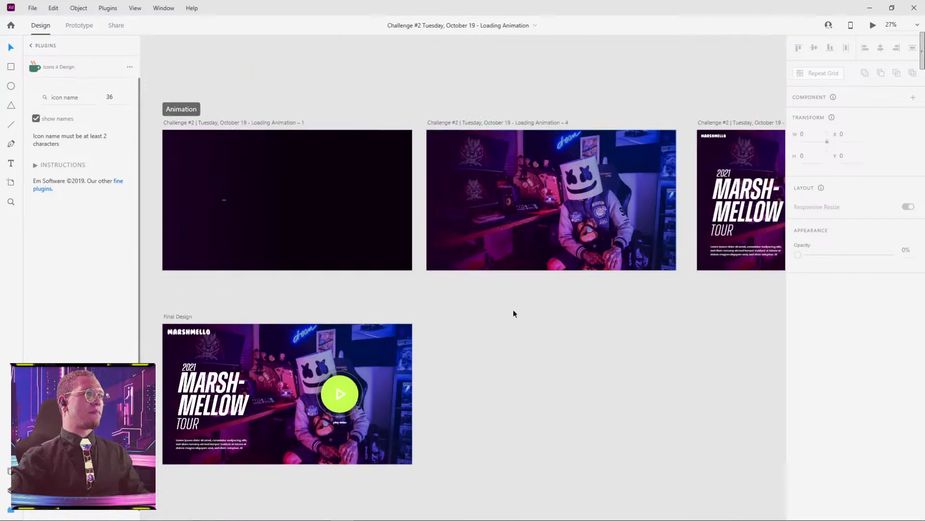
{"action": "left_click_drag", "start_coordinate": [514, 312], "coordinate": [746, 215]}
{"action": "left_click_drag", "start_coordinate": [171, 306], "coordinate": [340, 252]}
Step: Place a copy of the inspiration photo on the empty pasteboard below and to the right of the Final Design artboard
{"action": "left_click", "coordinate": [340, 252]}
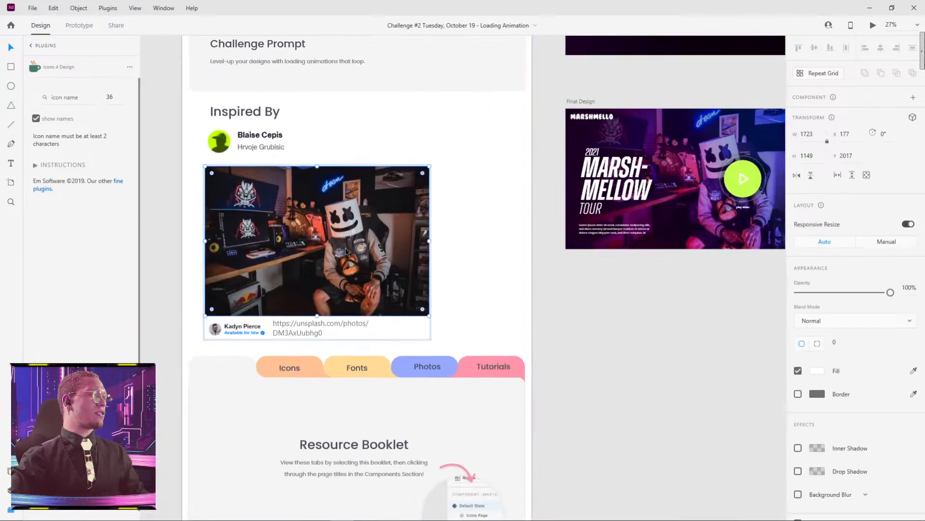
{"action": "scroll", "coordinate": [603, 331], "scroll_direction": "right", "scroll_amount": 6}
{"action": "scroll", "coordinate": [623, 202], "scroll_direction": "down", "scroll_amount": 1}
{"action": "key", "text": "ctrl+v"}
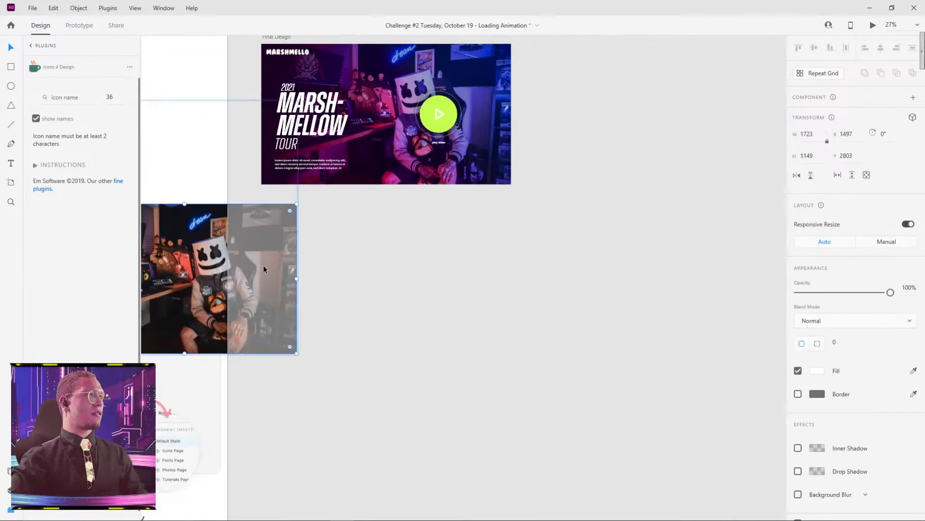
{"action": "left_click_drag", "start_coordinate": [264, 266], "coordinate": [631, 269]}
{"action": "key", "text": "ctrl+x"}
{"action": "key", "text": "ctrl+v"}
{"action": "left_click_drag", "start_coordinate": [516, 273], "coordinate": [594, 291]}
Step: Open the copied photo in Photoshop for editing
{"action": "right_click", "coordinate": [594, 292]}
{"action": "left_click", "coordinate": [638, 99]}
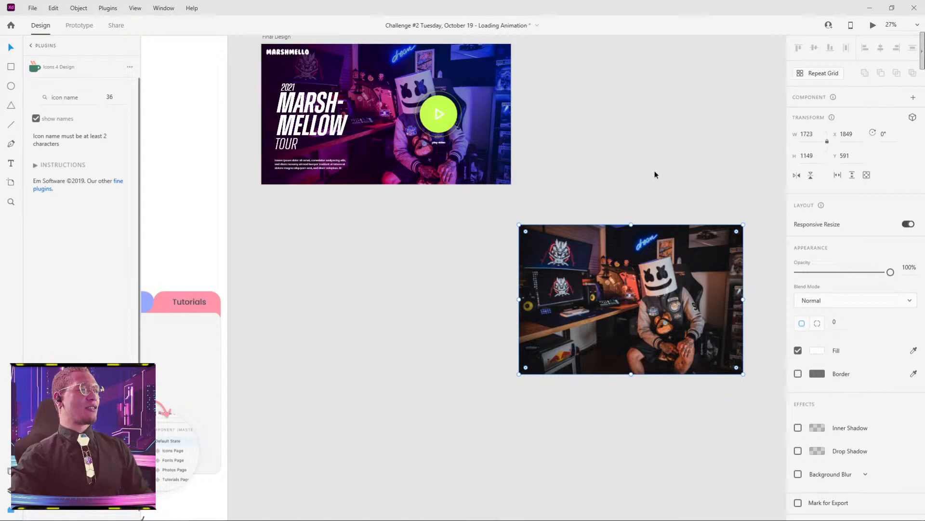
{"action": "mouse_move", "coordinate": [501, 520]}
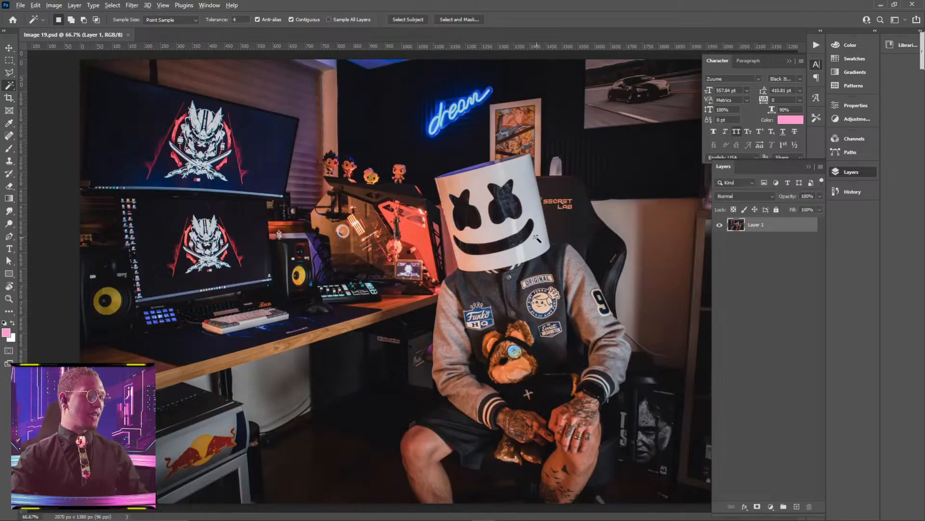
Step: Add an empty layer and a Gradient Map adjustment layer above the photo
{"action": "key", "text": "ctrl+minus"}
{"action": "left_click", "coordinate": [798, 507]}
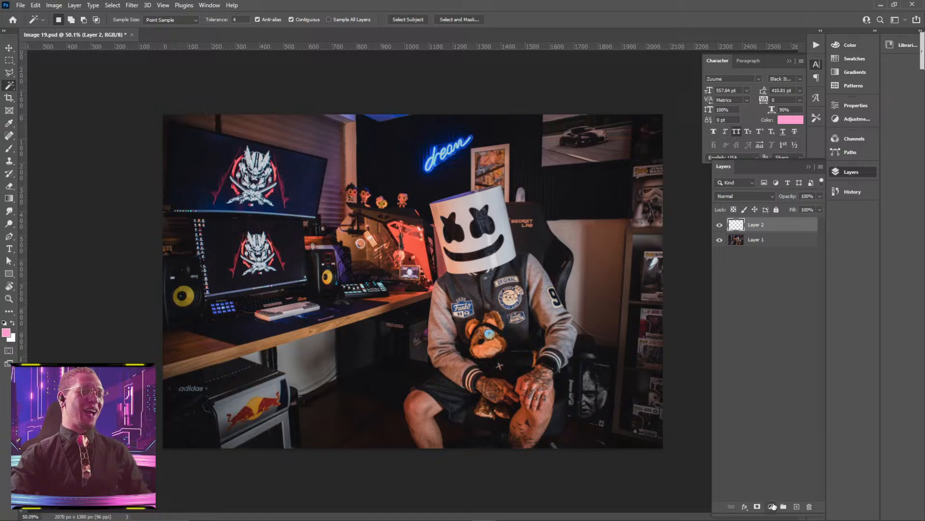
{"action": "left_click", "coordinate": [772, 506]}
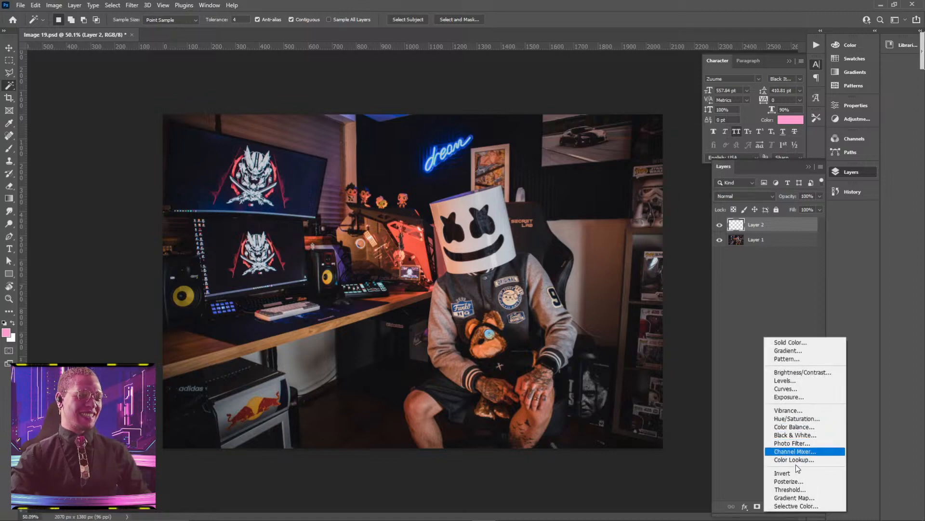
{"action": "left_click", "coordinate": [800, 498]}
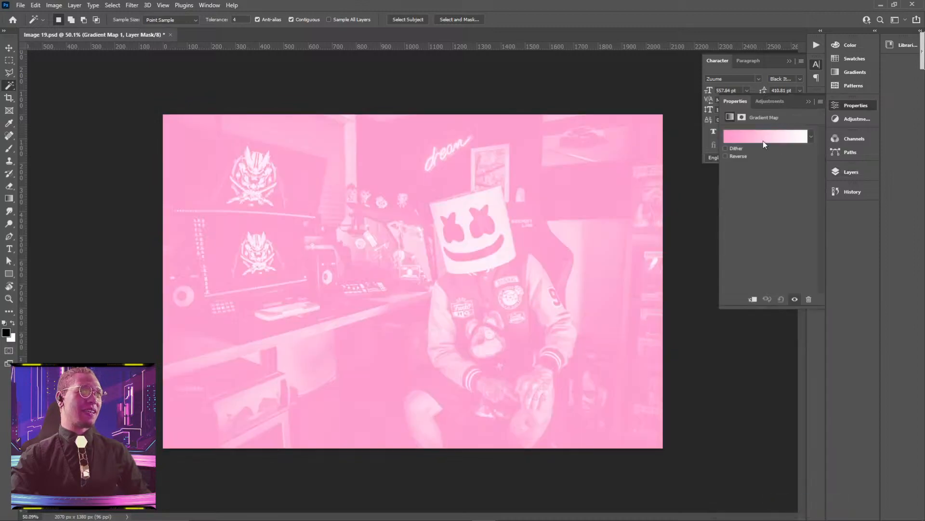
Step: Apply the Purple_04 preset from the Purples group to the gradient map
{"action": "left_click", "coordinate": [764, 139]}
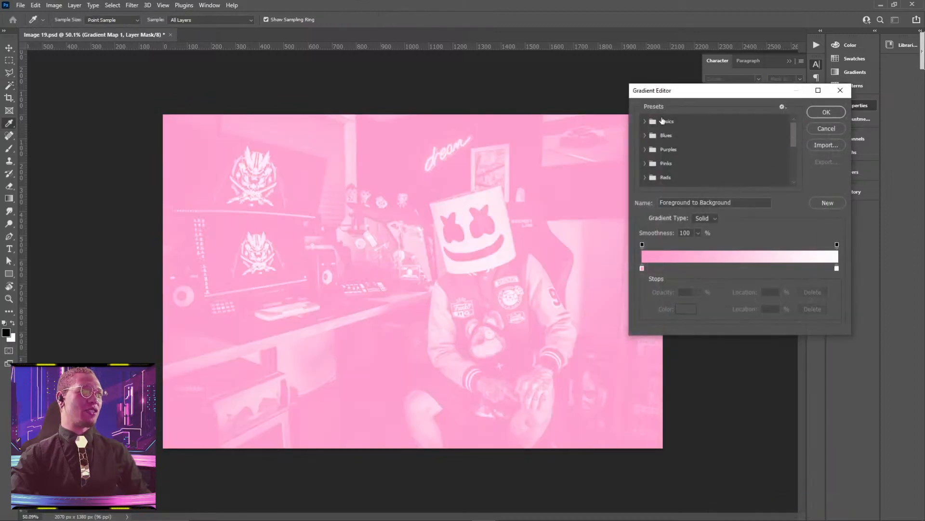
{"action": "left_click", "coordinate": [667, 150]}
{"action": "left_click", "coordinate": [644, 149]}
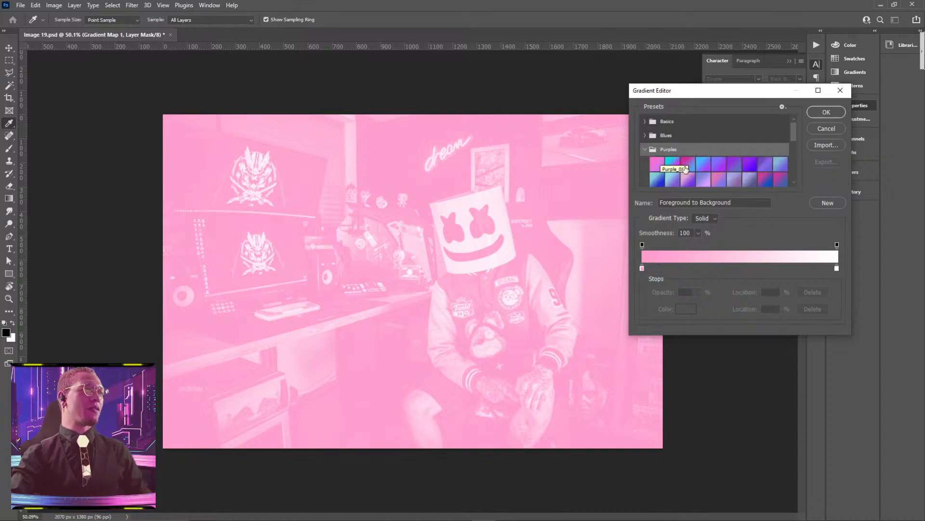
{"action": "left_click", "coordinate": [676, 164]}
{"action": "left_click", "coordinate": [687, 165]}
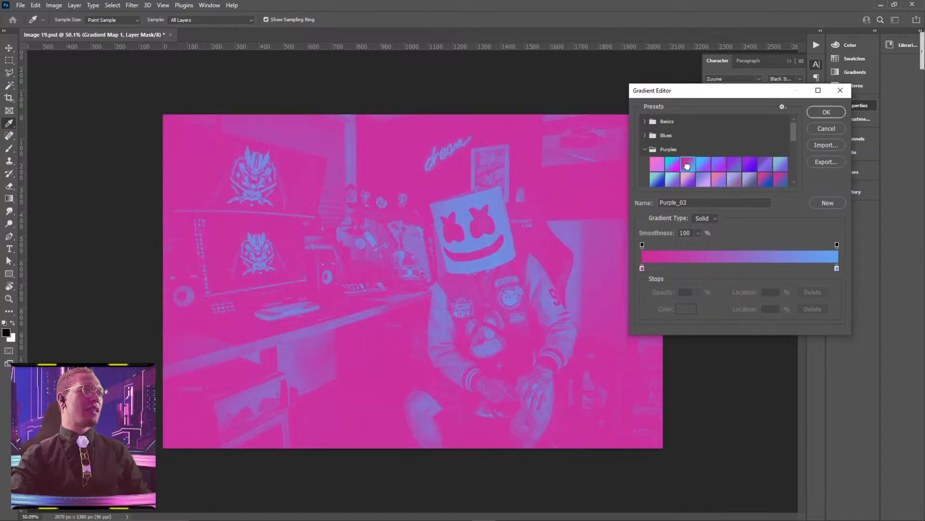
{"action": "left_click", "coordinate": [703, 165]}
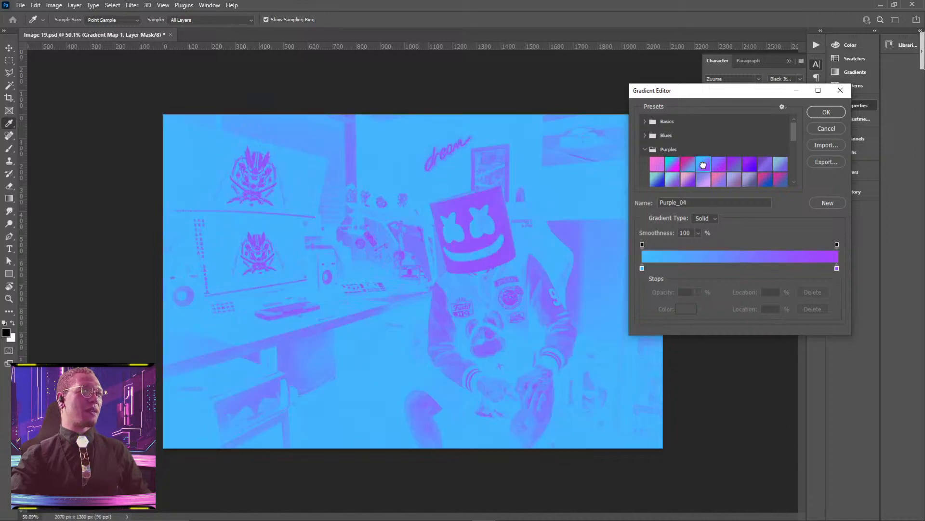
{"action": "left_click", "coordinate": [826, 112]}
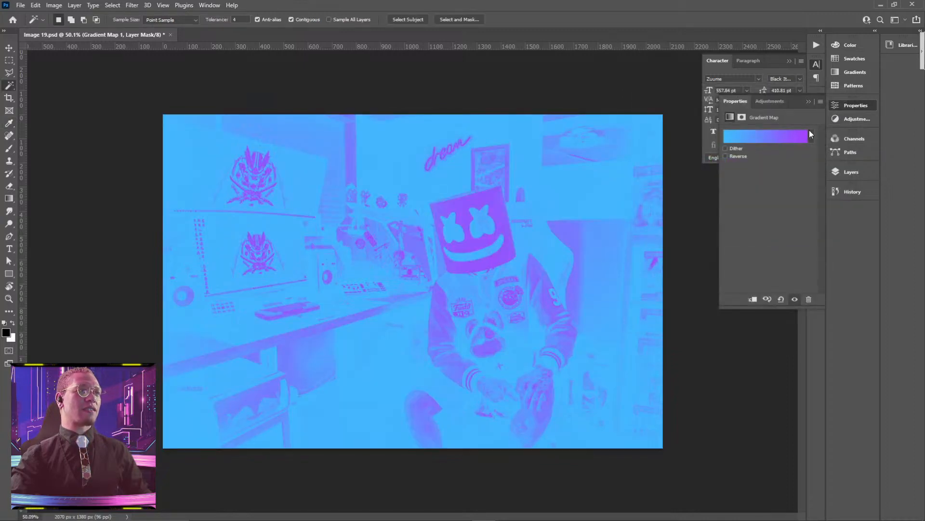
Step: Delete the empty layer between the Gradient Map adjustment and the photo
{"action": "left_click", "coordinate": [808, 101]}
{"action": "left_click", "coordinate": [845, 170]}
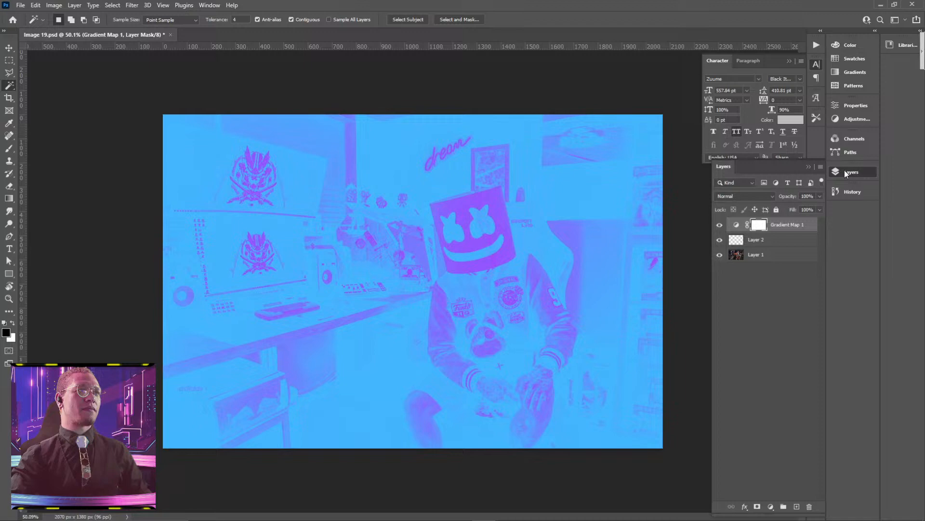
{"action": "left_click", "coordinate": [764, 241]}
{"action": "key", "text": "Delete"}
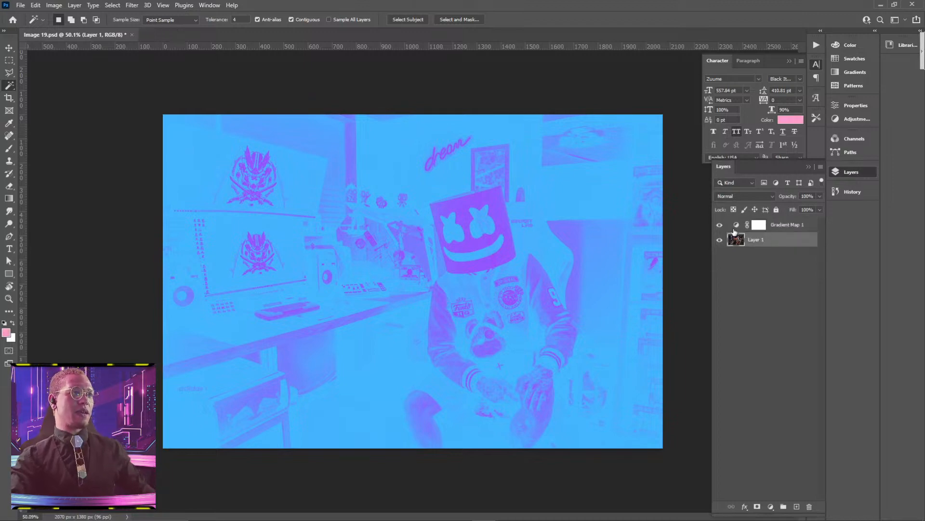
Step: Set the Gradient Map layer's blend mode to Color Burn and its opacity to 79%
{"action": "left_click", "coordinate": [735, 226]}
{"action": "left_click", "coordinate": [739, 197]}
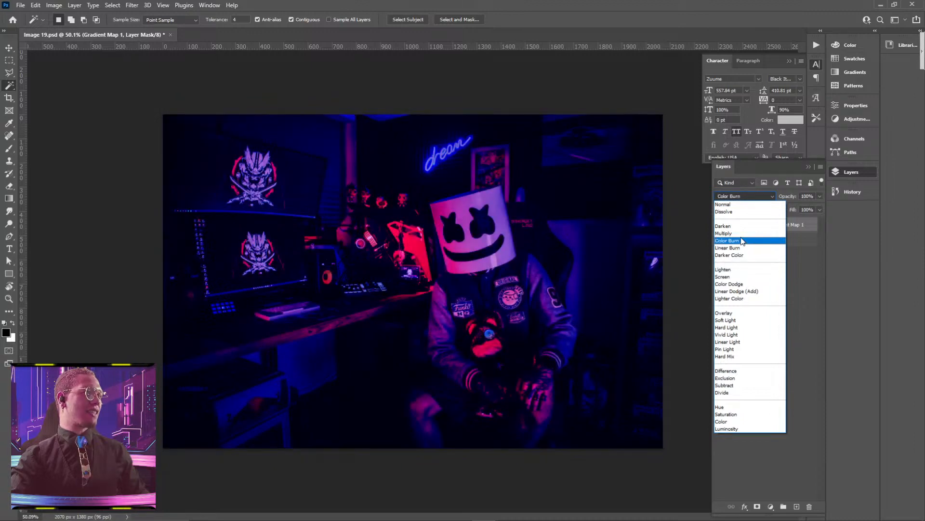
{"action": "left_click", "coordinate": [742, 241]}
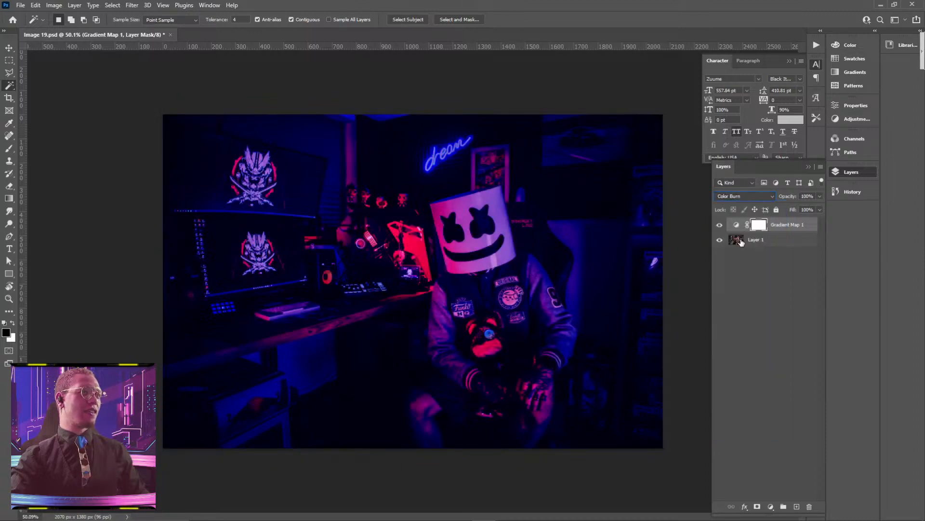
{"action": "mouse_move", "coordinate": [787, 196]}
{"action": "left_mouse_down"}
{"action": "mouse_move", "coordinate": [774, 197]}
{"action": "mouse_move", "coordinate": [781, 198]}
{"action": "left_mouse_up"}
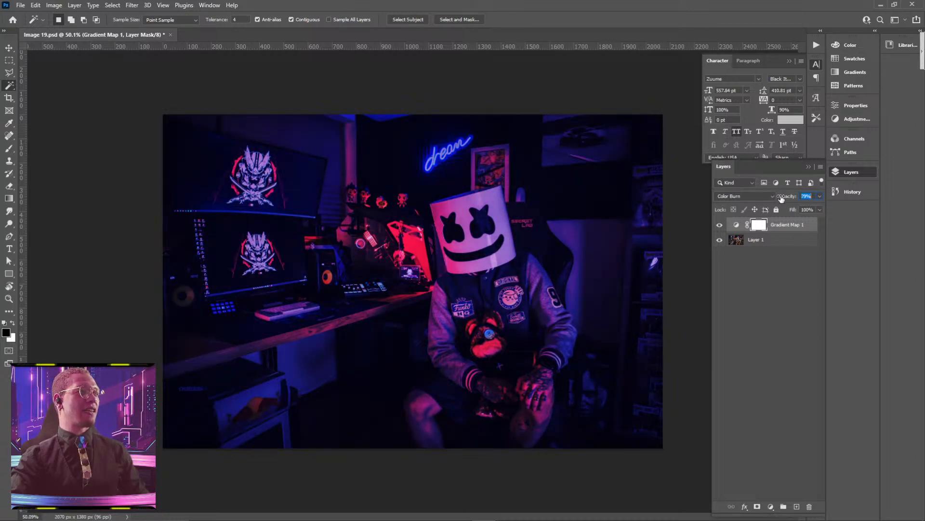
Step: Try several other Purples presets on the gradient map, and return to the blue-to-violet preset
{"action": "double_click", "coordinate": [736, 226]}
{"action": "left_click", "coordinate": [810, 138]}
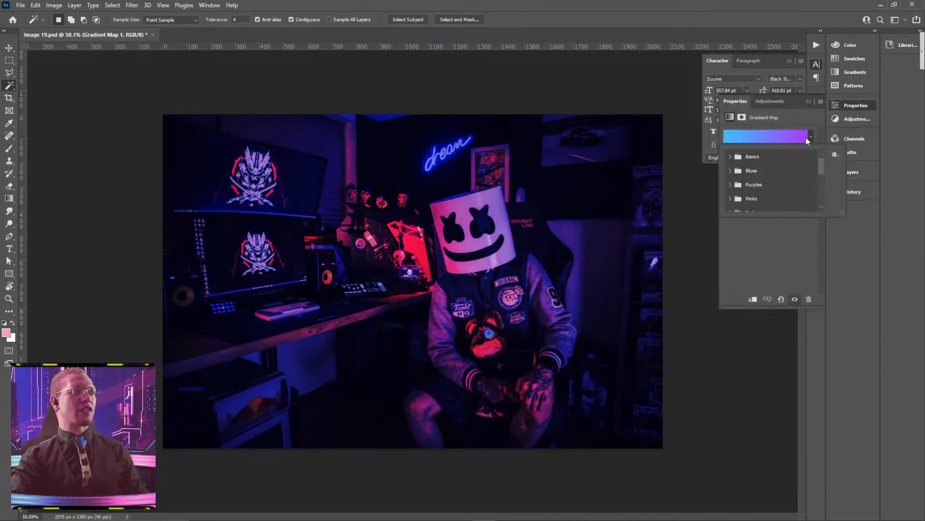
{"action": "left_click", "coordinate": [731, 184]}
{"action": "left_click", "coordinate": [756, 198]}
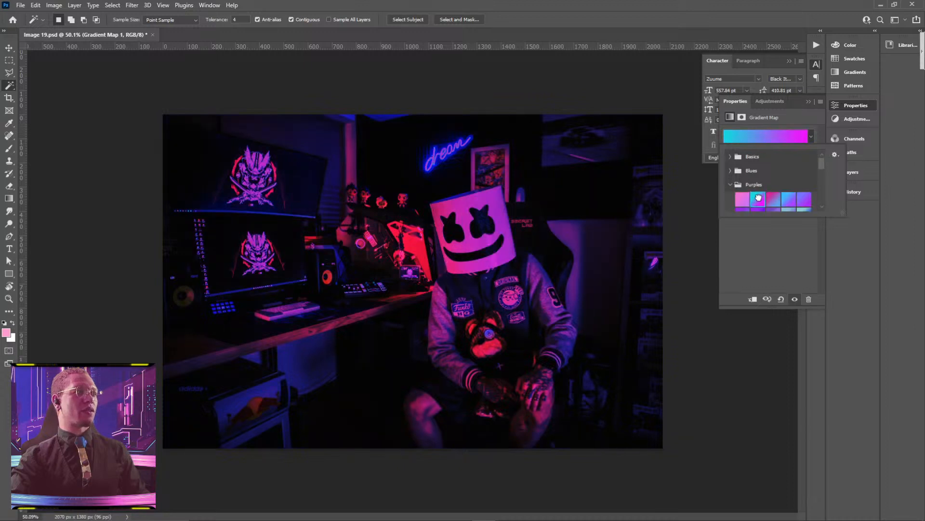
{"action": "left_click", "coordinate": [773, 198]}
{"action": "scroll", "coordinate": [804, 203], "scroll_direction": "down", "scroll_amount": 1}
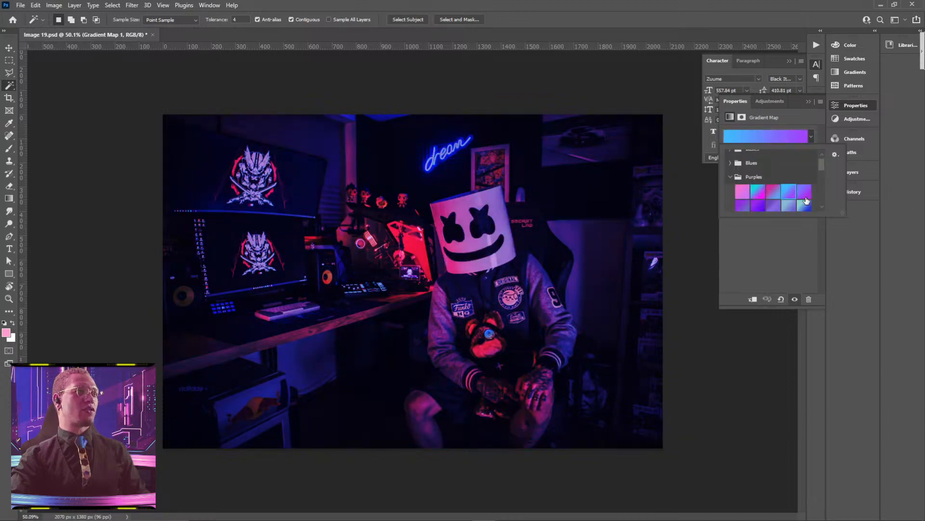
{"action": "left_click", "coordinate": [804, 193]}
{"action": "left_click", "coordinate": [801, 206]}
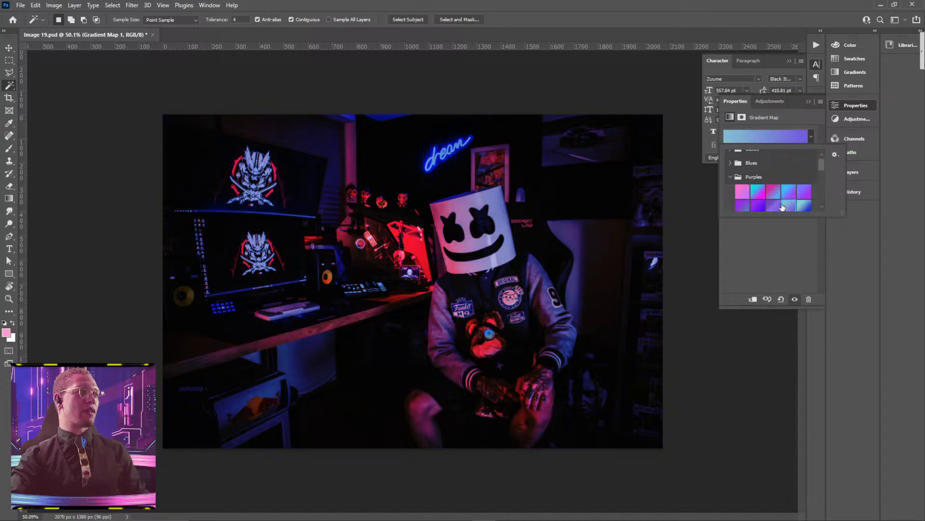
{"action": "left_click", "coordinate": [773, 205]}
{"action": "left_click", "coordinate": [759, 204]}
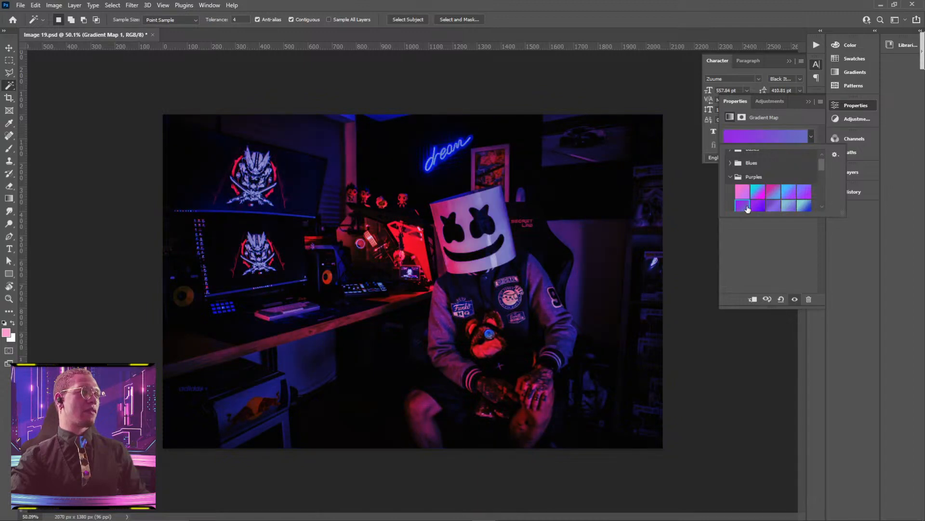
{"action": "left_click", "coordinate": [776, 192]}
{"action": "left_click", "coordinate": [789, 192]}
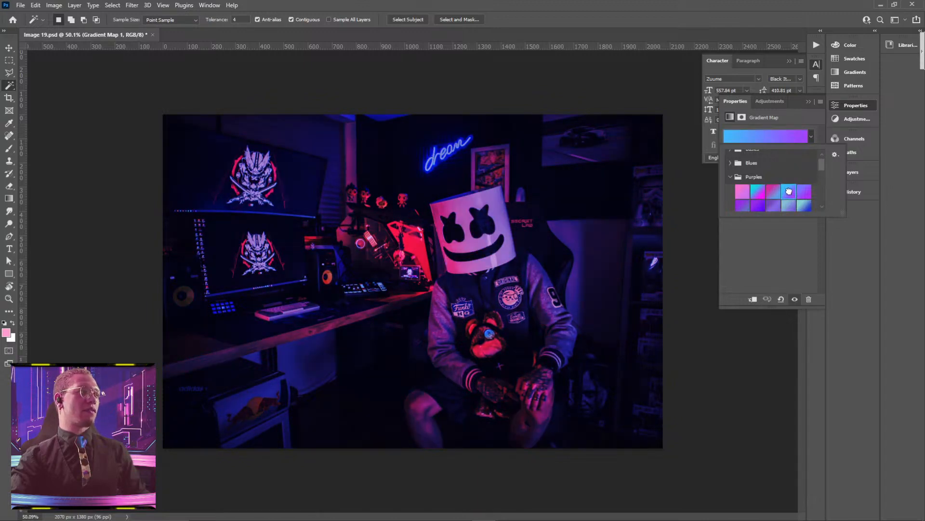
{"action": "left_click", "coordinate": [818, 135]}
{"action": "left_click", "coordinate": [807, 101]}
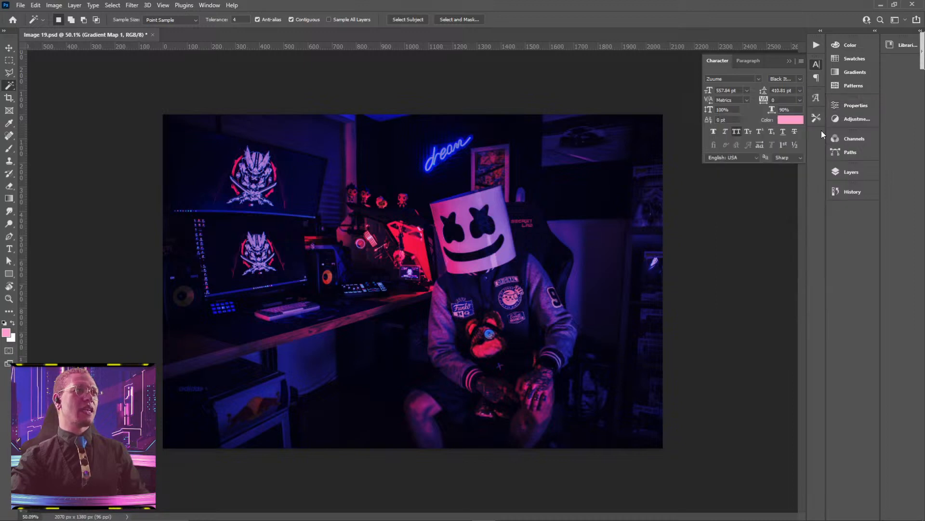
Step: Fine-tune the opacity of the Gradient Map layer and save the color-graded photo
{"action": "left_click", "coordinate": [847, 169]}
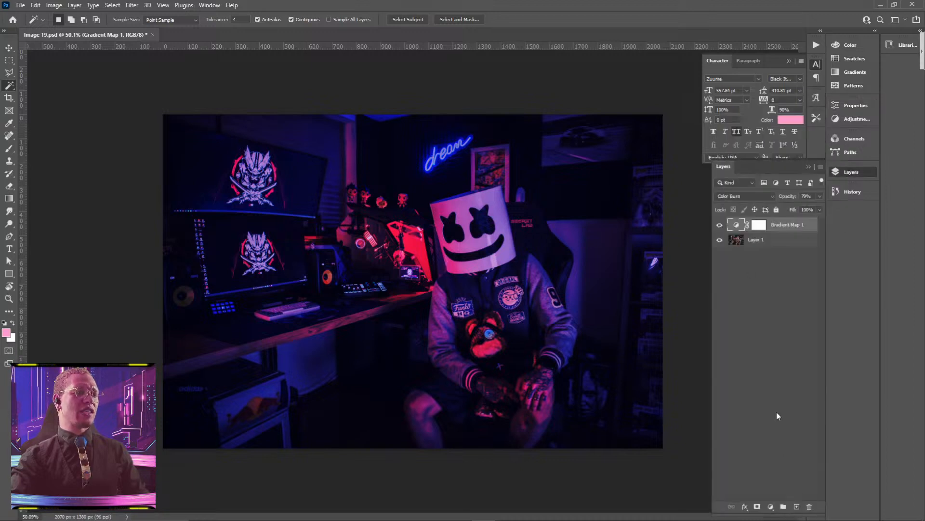
{"action": "left_click", "coordinate": [751, 241]}
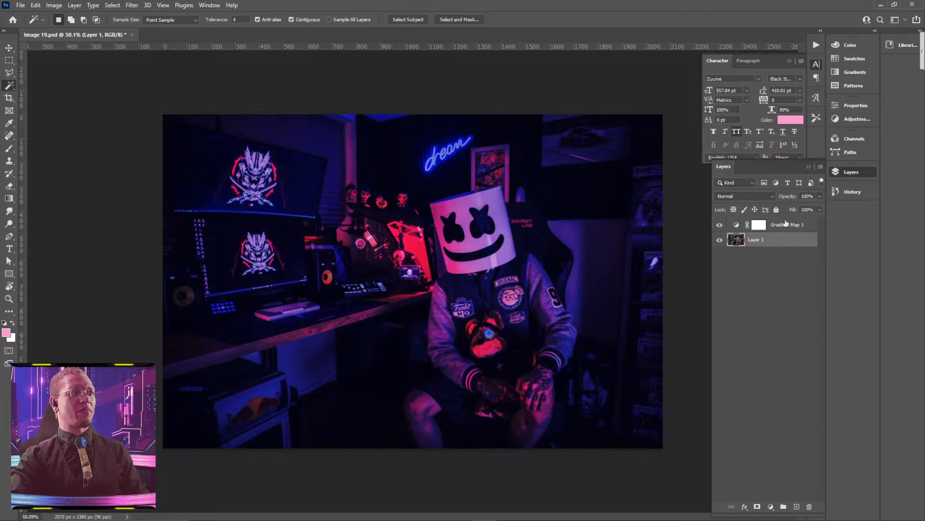
{"action": "left_click", "coordinate": [785, 223]}
{"action": "left_click_drag", "start_coordinate": [790, 198], "coordinate": [792, 196]}
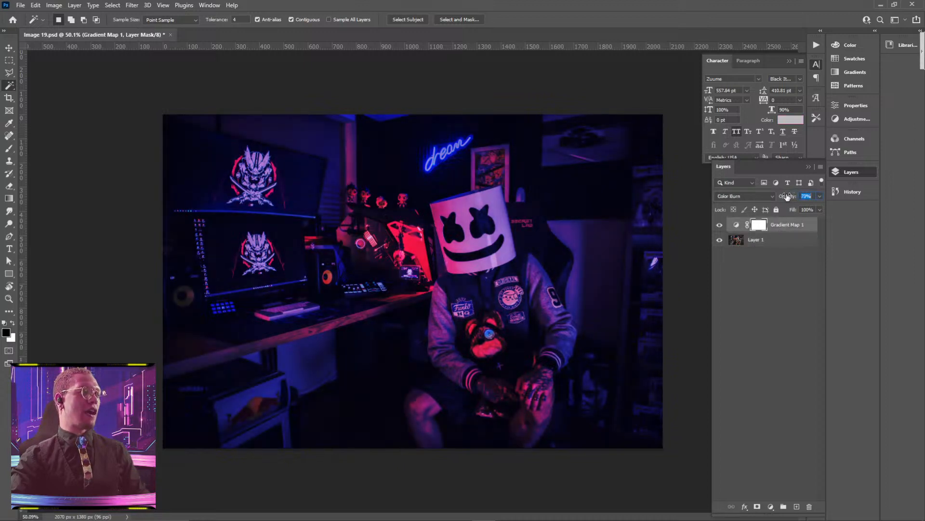
{"action": "left_click", "coordinate": [788, 270]}
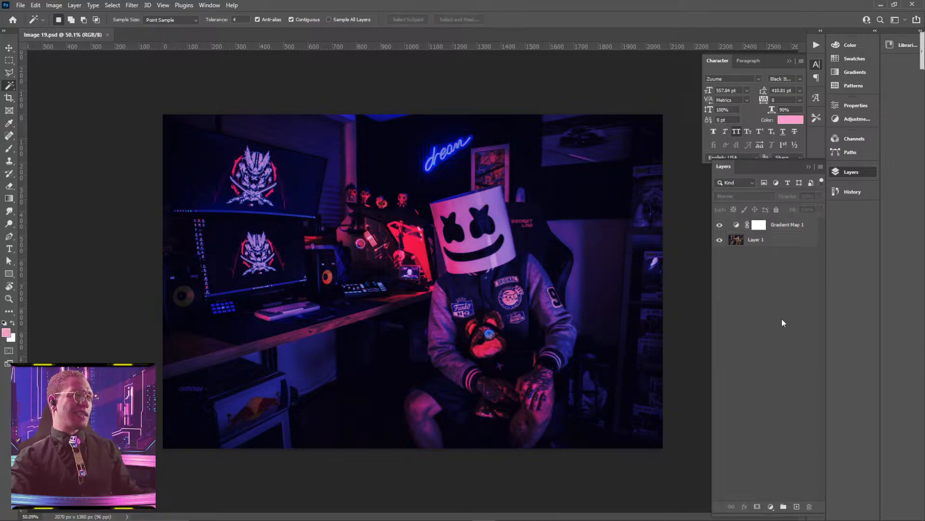
Step: Switch to Adobe XD and examine the color-graded photo on the pasteboard
{"action": "key", "text": "alt+Tab"}
{"action": "left_click_drag", "start_coordinate": [651, 290], "coordinate": [620, 309]}
{"action": "left_click", "coordinate": [686, 209]}
{"action": "left_click_drag", "start_coordinate": [684, 303], "coordinate": [646, 174]}
{"action": "left_click_drag", "start_coordinate": [597, 192], "coordinate": [532, 204]}
{"action": "left_click", "coordinate": [653, 154]}
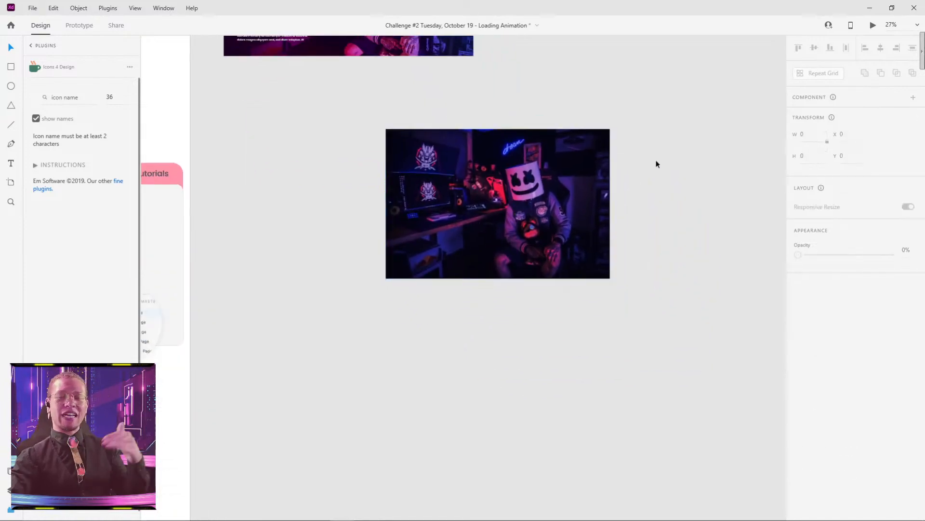
Step: Examine the Final Design artboard and the row of loading animation artboards above it
{"action": "left_click_drag", "start_coordinate": [620, 93], "coordinate": [673, 335]}
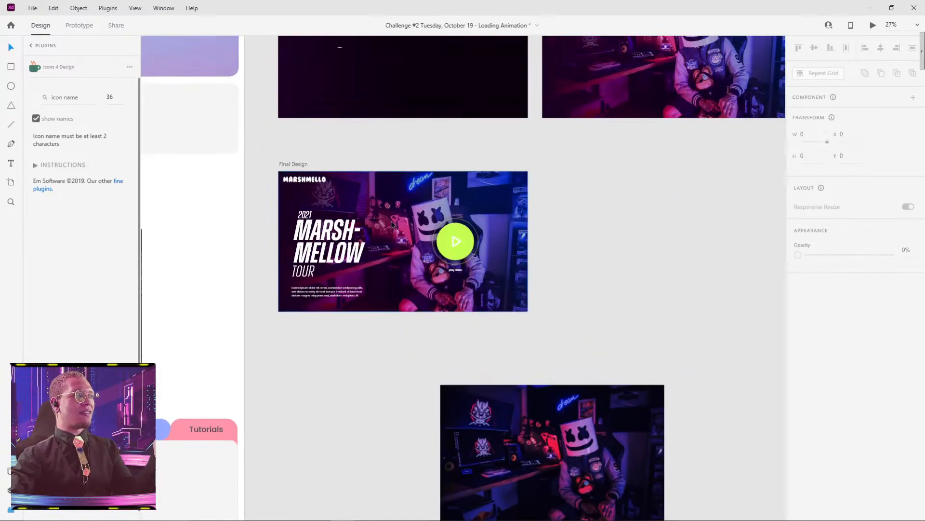
{"action": "left_click", "coordinate": [311, 178]}
{"action": "left_click", "coordinate": [666, 234]}
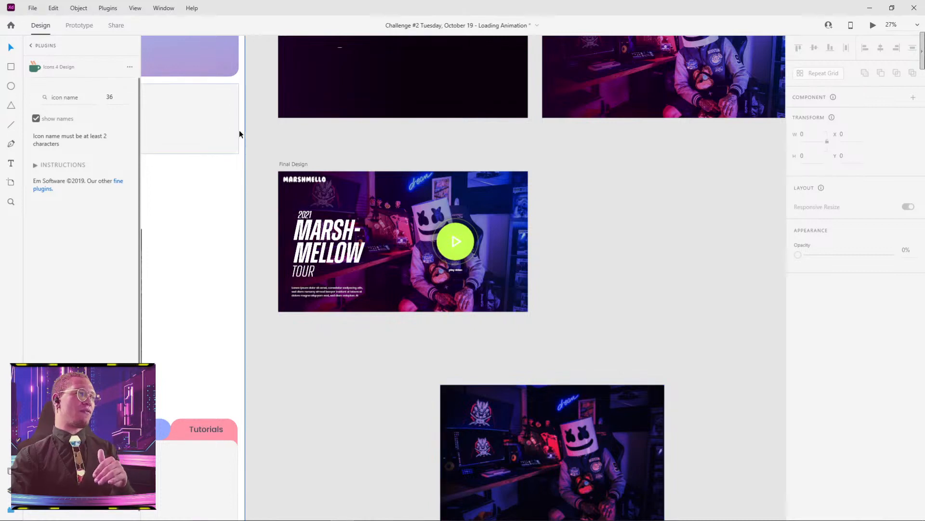
{"action": "left_click_drag", "start_coordinate": [610, 199], "coordinate": [419, 329]}
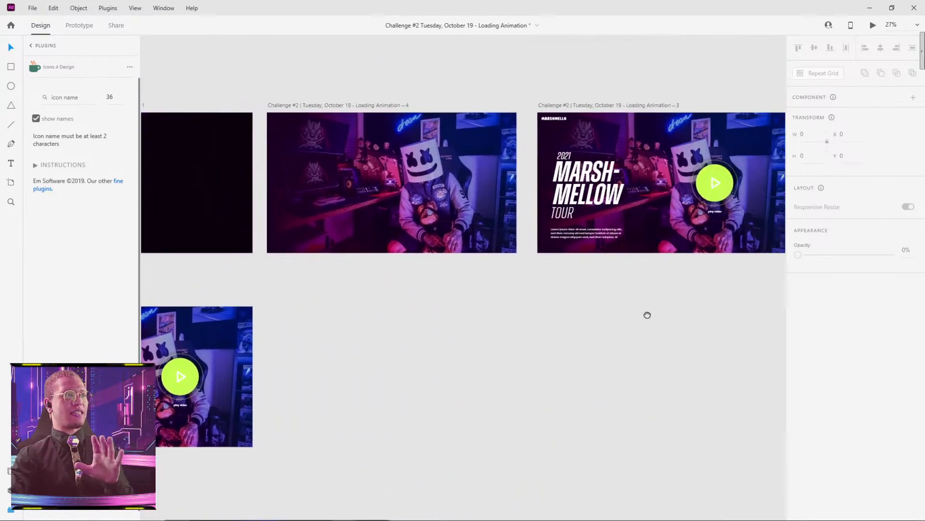
{"action": "left_click_drag", "start_coordinate": [647, 315], "coordinate": [554, 334]}
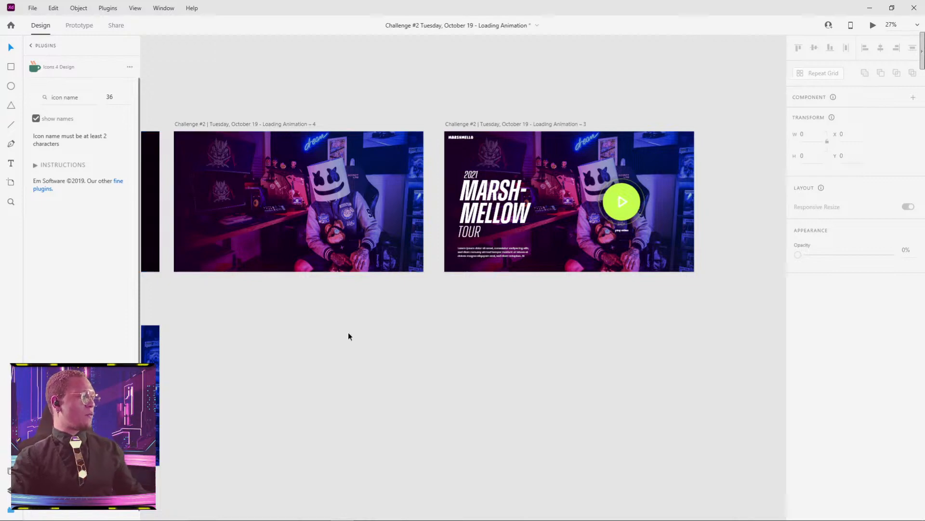
{"action": "left_click_drag", "start_coordinate": [343, 349], "coordinate": [720, 207]}
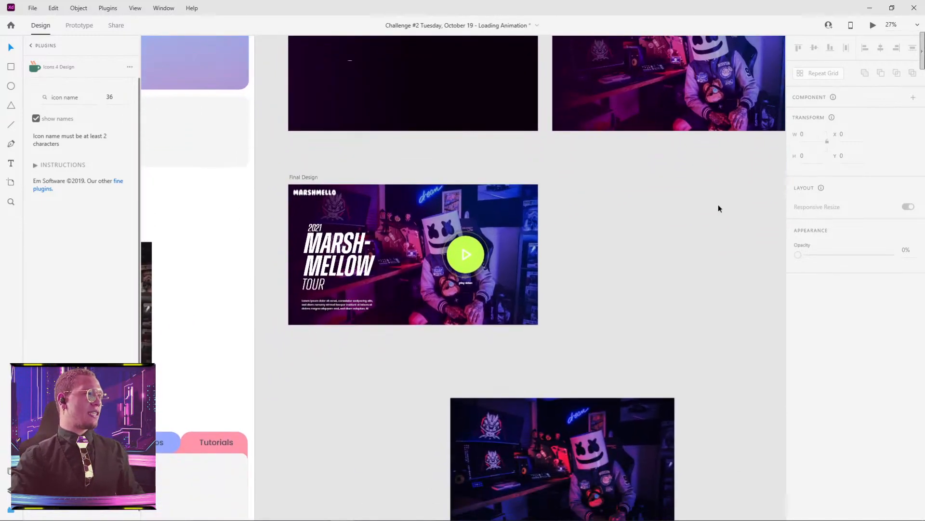
{"action": "scroll", "coordinate": [306, 234], "scroll_direction": "up", "scroll_amount": 3}
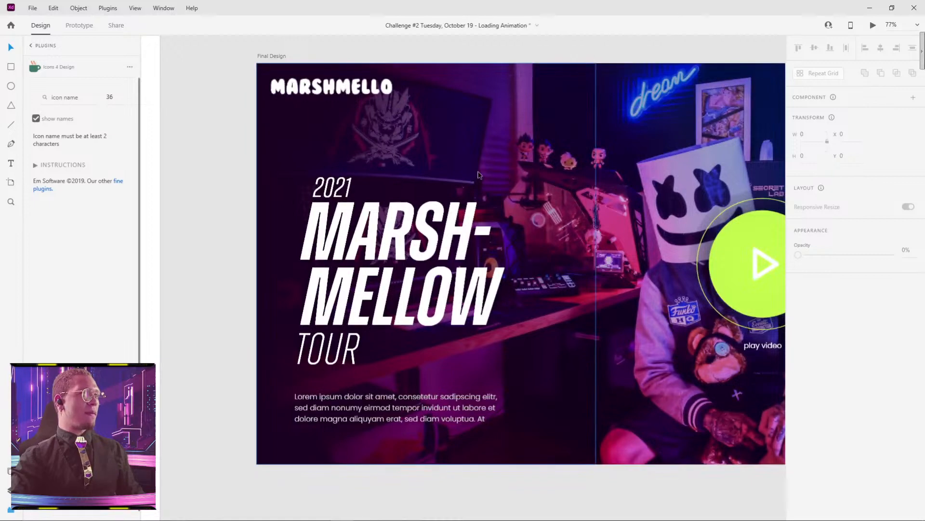
{"action": "scroll", "coordinate": [497, 174], "scroll_direction": "down", "scroll_amount": 2}
{"action": "left_click_drag", "start_coordinate": [495, 175], "coordinate": [453, 170]}
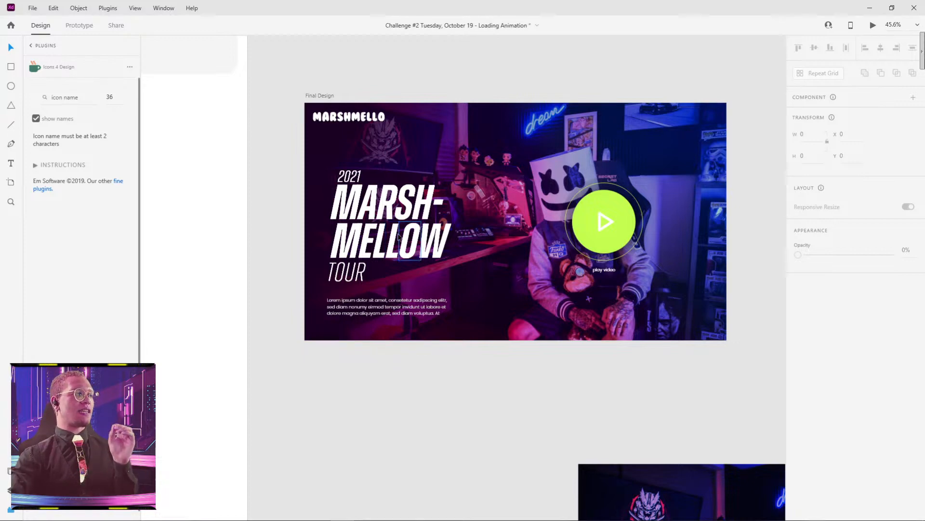
Step: Draw a new artboard about 636 by 566 px below the Final Design artboard and fill it with solid black
{"action": "scroll", "coordinate": [426, 453], "scroll_direction": "down", "scroll_amount": 3}
{"action": "key", "text": "a"}
{"action": "left_click_drag", "start_coordinate": [334, 270], "coordinate": [474, 395]}
{"action": "left_click", "coordinate": [817, 285]}
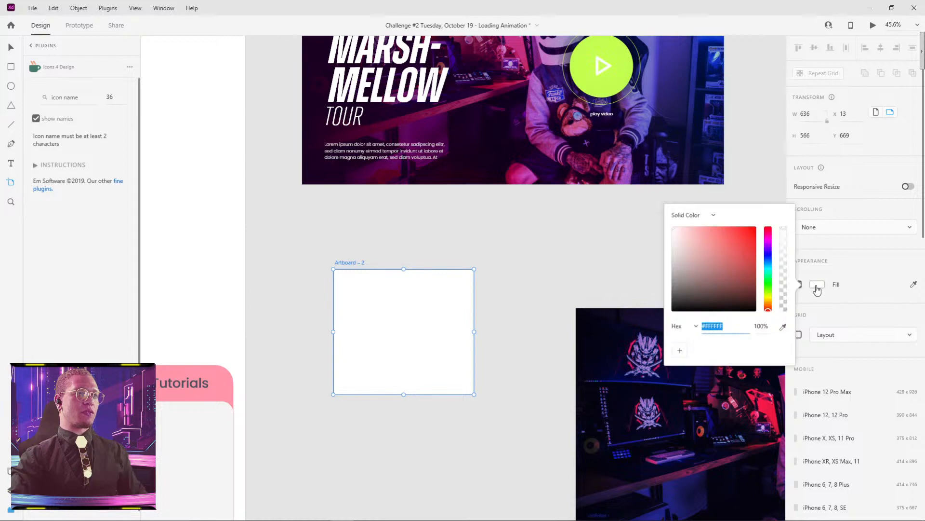
{"action": "left_click_drag", "start_coordinate": [734, 311], "coordinate": [673, 312]}
{"action": "type", "text": "v"}
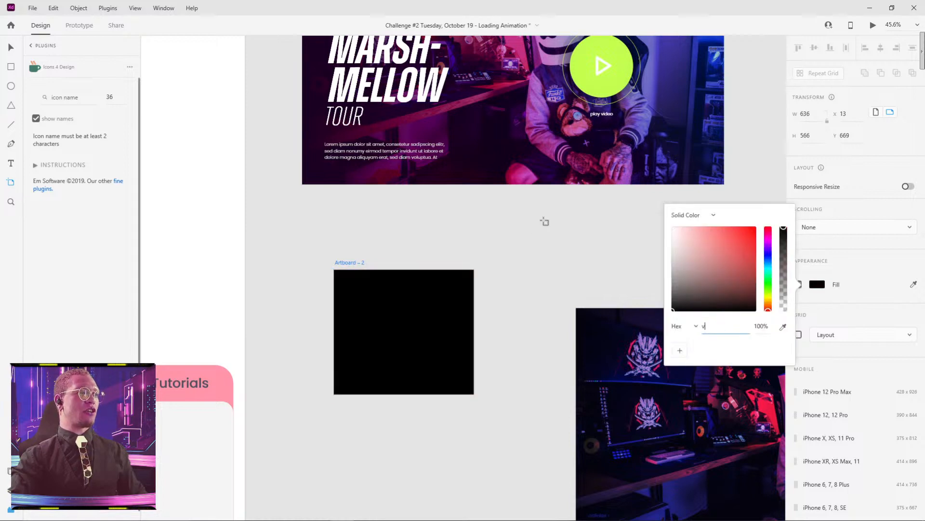
{"action": "left_click_drag", "start_coordinate": [782, 256], "coordinate": [782, 225]}
{"action": "left_click", "coordinate": [13, 47]}
{"action": "left_click", "coordinate": [490, 202]}
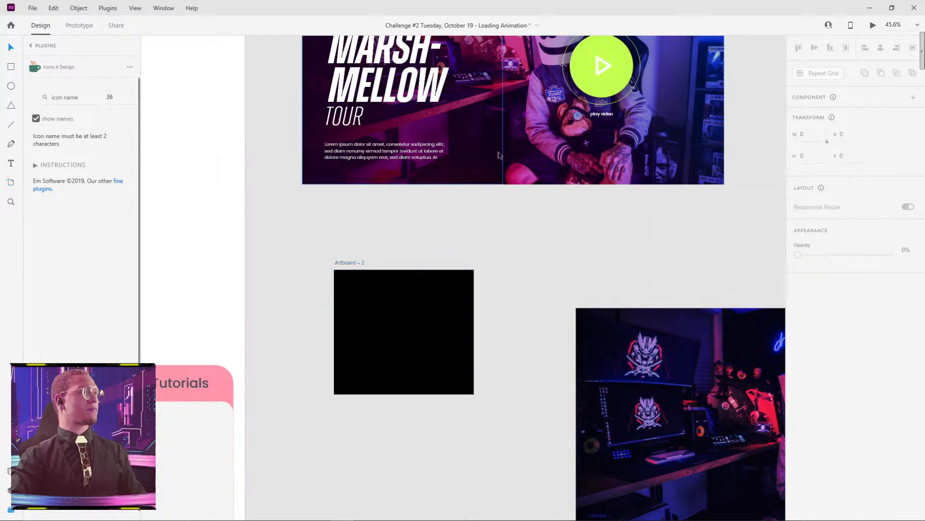
Step: Open the first letter M of the MARSH-MELLOW title for text editing and leave it without changes
{"action": "left_click_drag", "start_coordinate": [497, 153], "coordinate": [459, 312]}
{"action": "scroll", "coordinate": [325, 220], "scroll_direction": "up", "scroll_amount": 5}
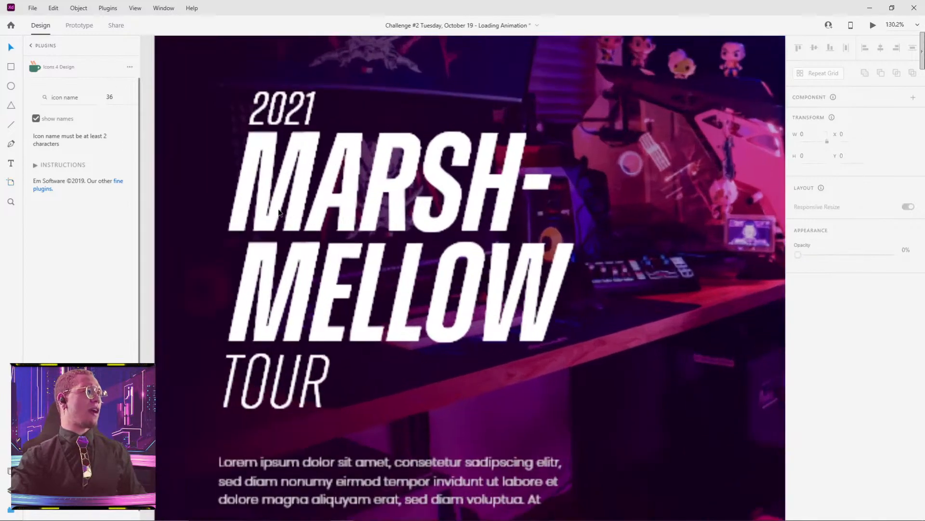
{"action": "left_click", "coordinate": [285, 177]}
{"action": "double_click", "coordinate": [284, 177]}
{"action": "double_click", "coordinate": [284, 178]}
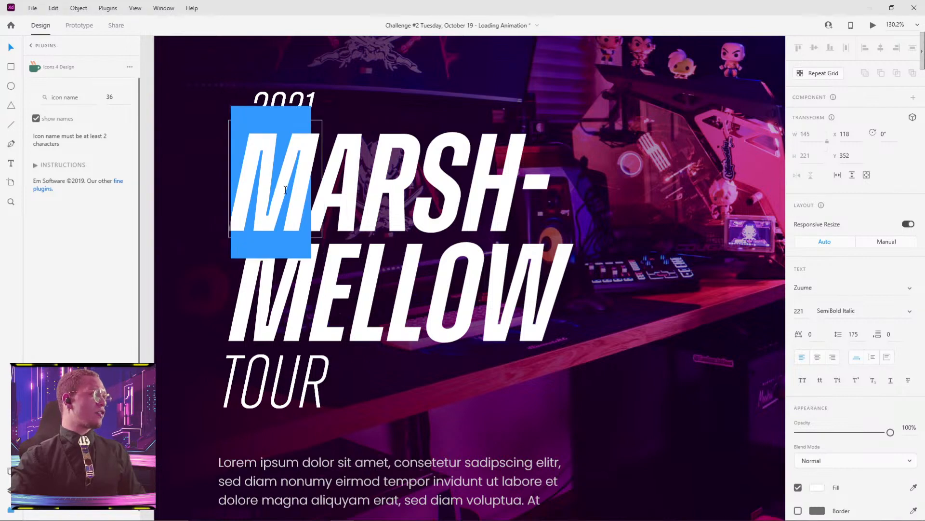
{"action": "key", "text": "Escape"}
{"action": "left_click_drag", "start_coordinate": [287, 180], "coordinate": [333, 140]}
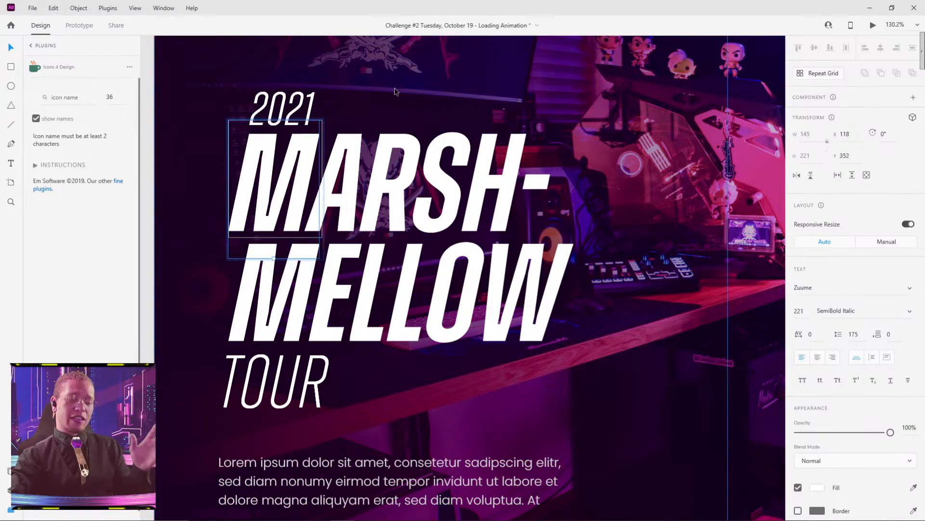
{"action": "left_click", "coordinate": [435, 80]}
Step: Try moving the letters A and R of MARSH- up and to the right, and undo both moves
{"action": "left_click_drag", "start_coordinate": [336, 187], "coordinate": [470, 115]}
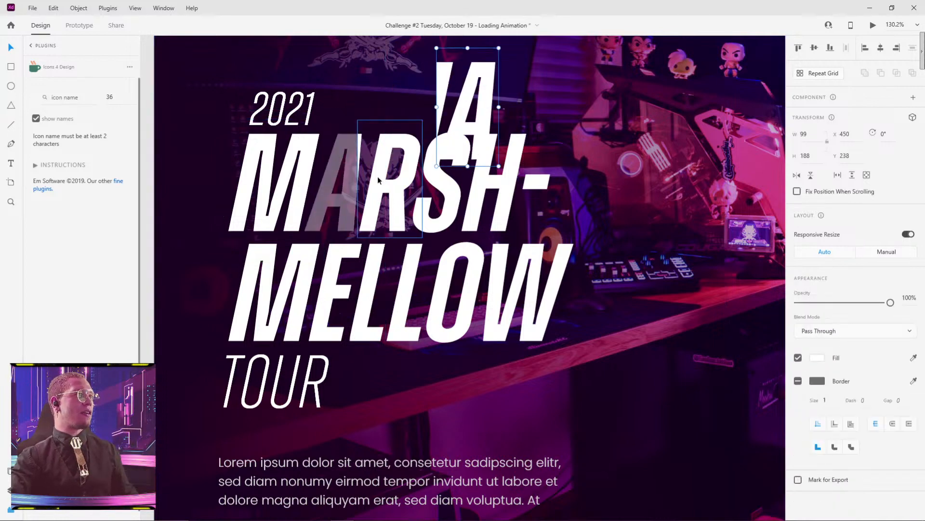
{"action": "left_click_drag", "start_coordinate": [385, 184], "coordinate": [517, 87]}
{"action": "key", "text": "ctrl+z"}
{"action": "key", "text": "ctrl+z"}
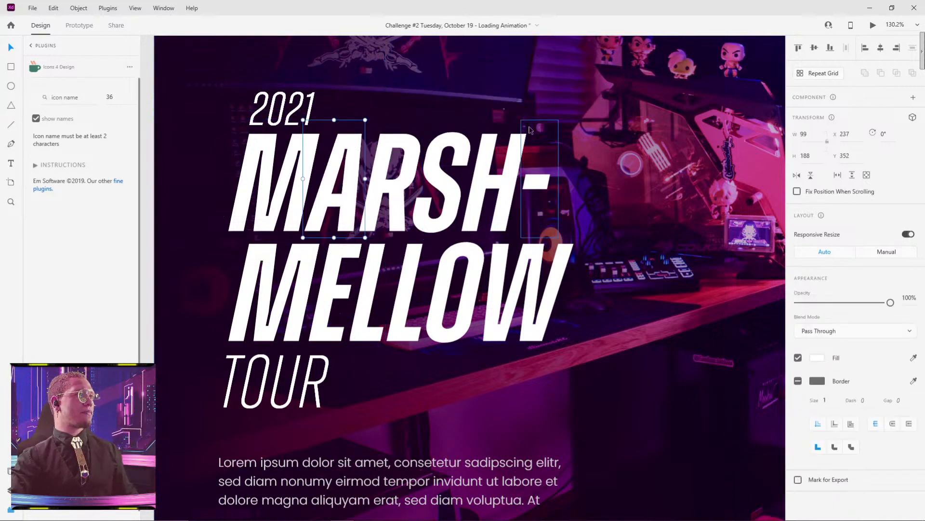
Step: Try moving the letter A and the semi-transparent title copy out of place, and undo both moves
{"action": "left_click_drag", "start_coordinate": [343, 180], "coordinate": [502, 76]}
{"action": "left_click_drag", "start_coordinate": [341, 169], "coordinate": [594, 132]}
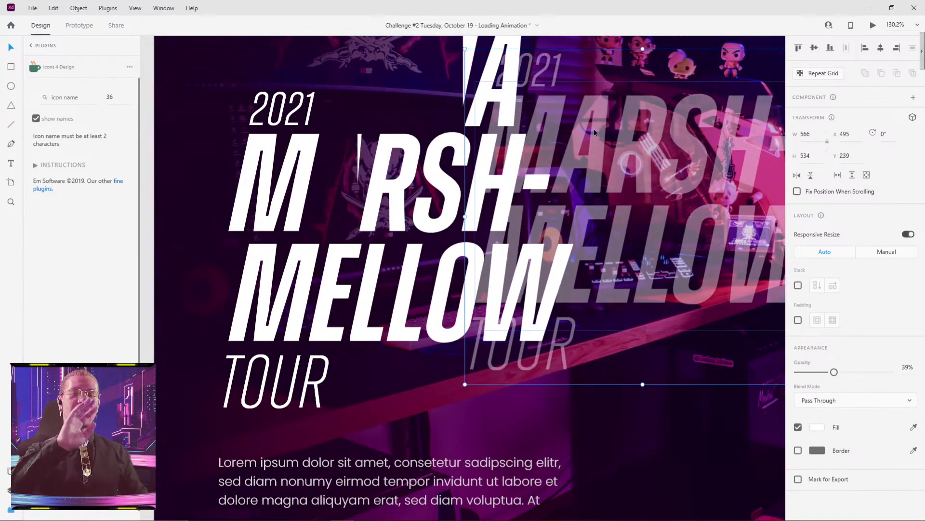
{"action": "key", "text": "ctrl+z"}
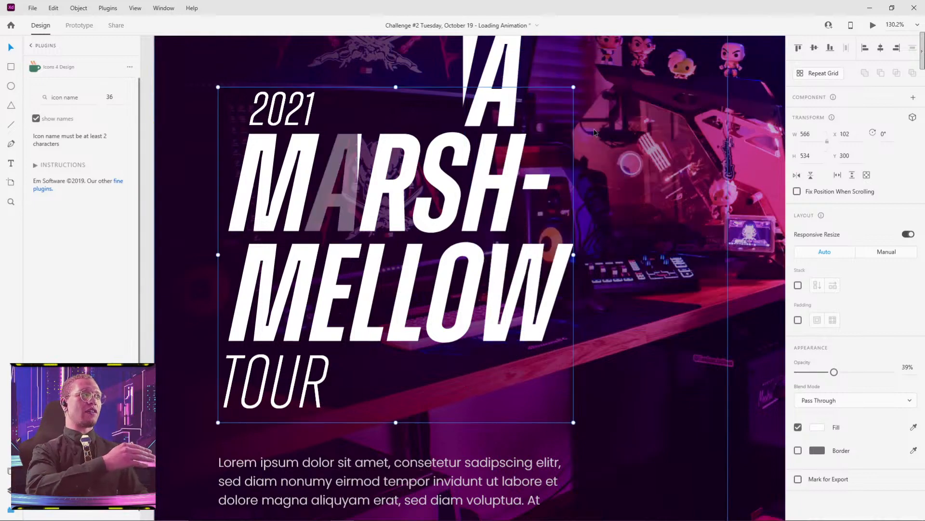
{"action": "key", "text": "ctrl+z"}
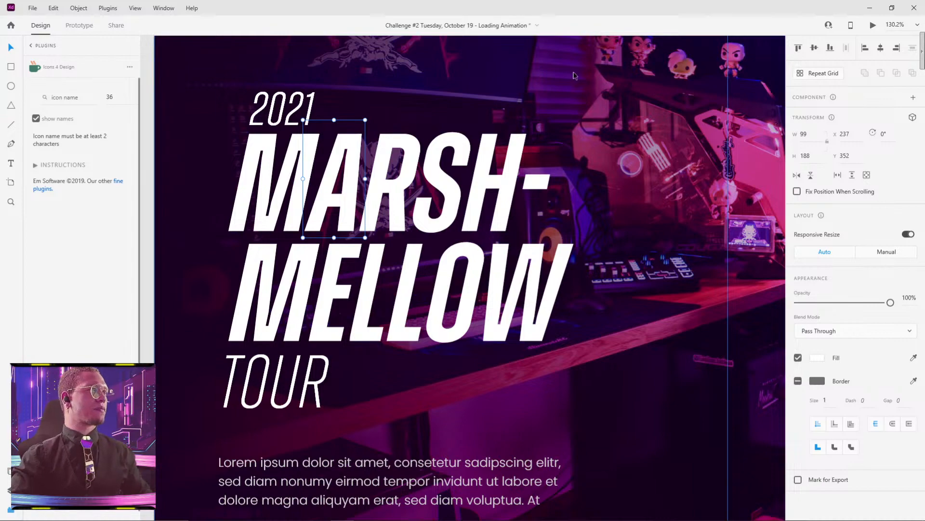
{"action": "left_click", "coordinate": [574, 75]}
{"action": "scroll", "coordinate": [574, 77], "scroll_direction": "down", "scroll_amount": 5}
{"action": "left_click_drag", "start_coordinate": [596, 238], "coordinate": [548, 149]}
{"action": "left_click_drag", "start_coordinate": [557, 334], "coordinate": [520, 474]}
{"action": "left_click", "coordinate": [589, 406]}
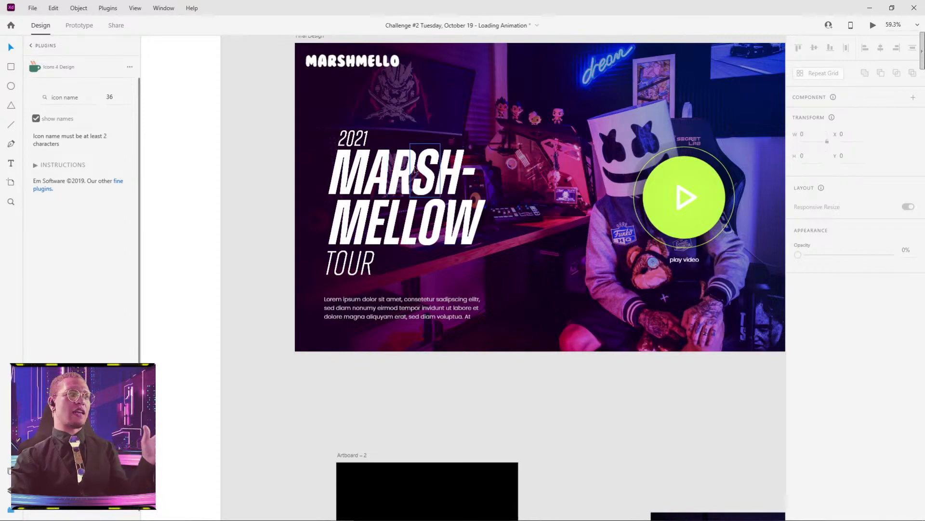
{"action": "left_click_drag", "start_coordinate": [556, 315], "coordinate": [322, 132]}
{"action": "scroll", "coordinate": [597, 263], "scroll_direction": "down", "scroll_amount": 4}
{"action": "left_click_drag", "start_coordinate": [619, 274], "coordinate": [550, 277]}
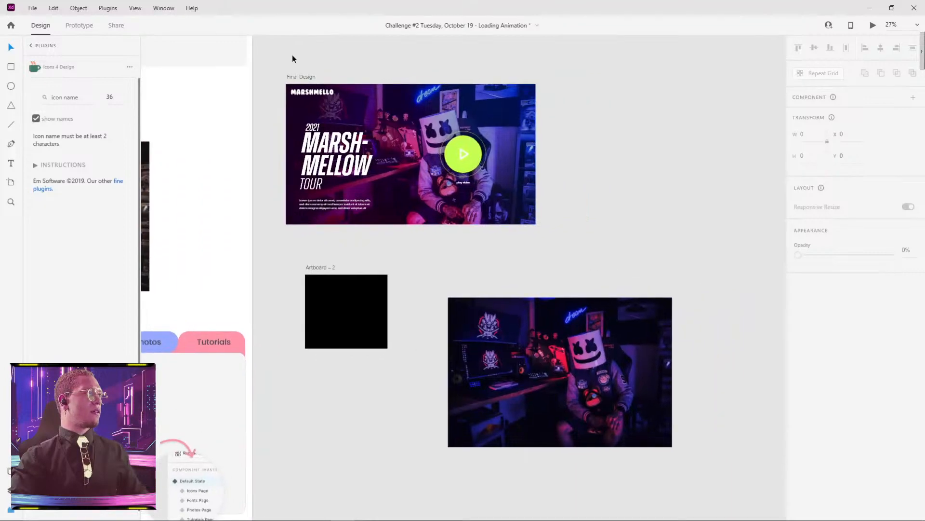
Step: Create an iPhone 12, 12 Pro artboard beside the Final Design artboard and move it farther away to about X 2837, Y -843
{"action": "left_click", "coordinate": [298, 78]}
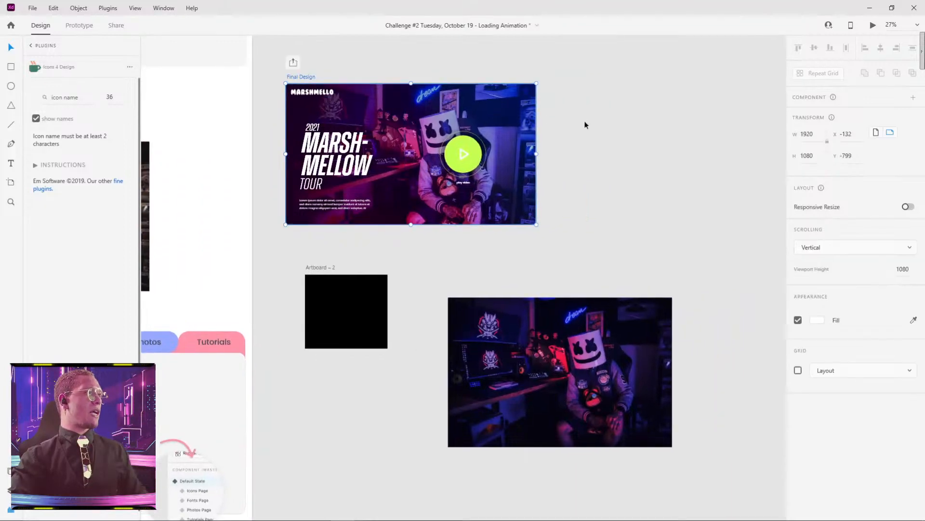
{"action": "key", "text": "a"}
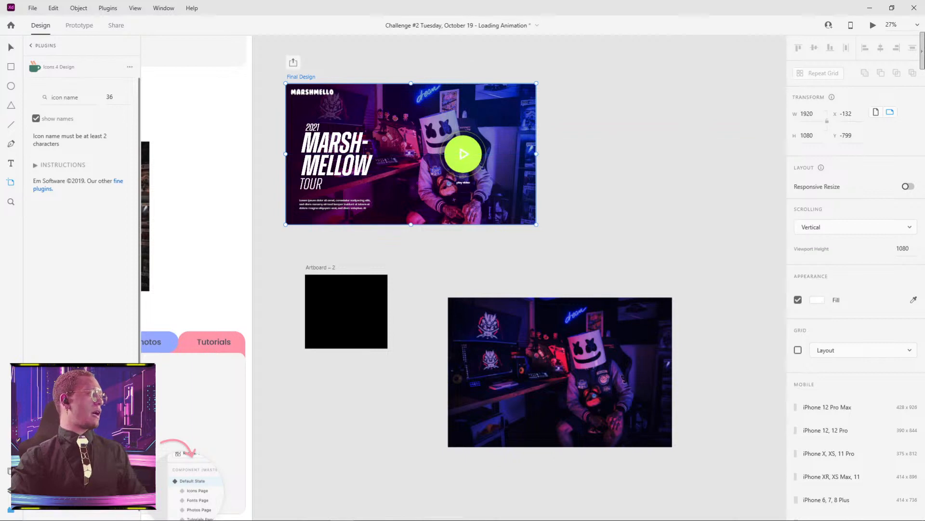
{"action": "left_click", "coordinate": [32, 46]}
{"action": "left_click", "coordinate": [714, 118]}
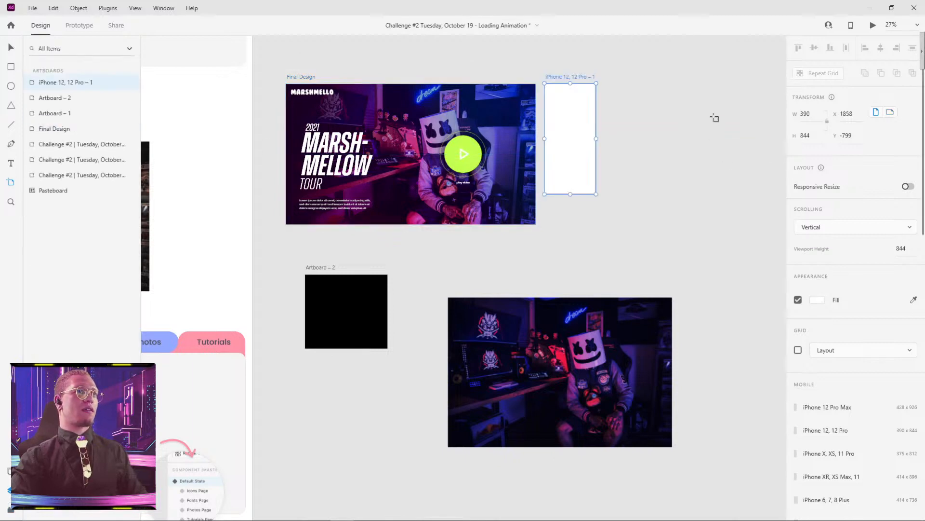
{"action": "left_click_drag", "start_coordinate": [575, 76], "coordinate": [702, 69]}
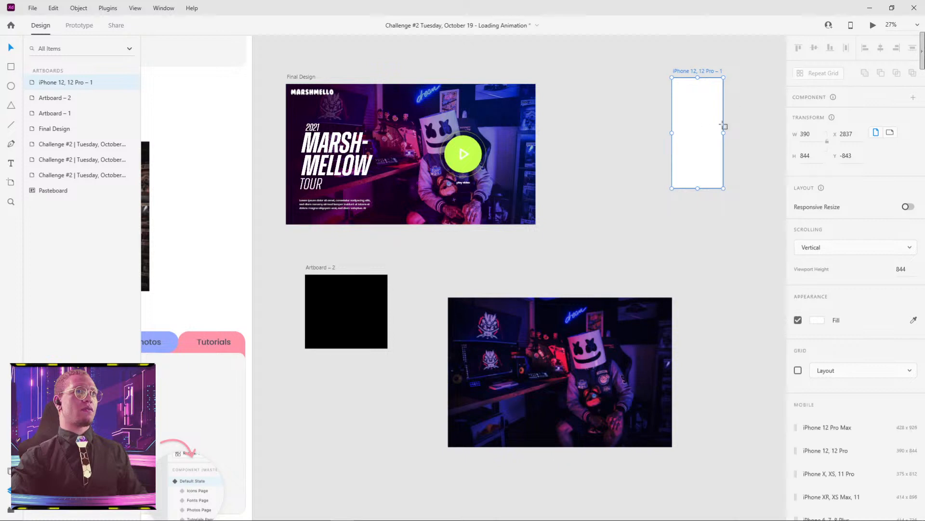
Step: Add a Web 1920 artboard of 1920 by 1080 px and delete the iPhone 12, 12 Pro artboard
{"action": "scroll", "coordinate": [822, 403], "scroll_direction": "down", "scroll_amount": 5}
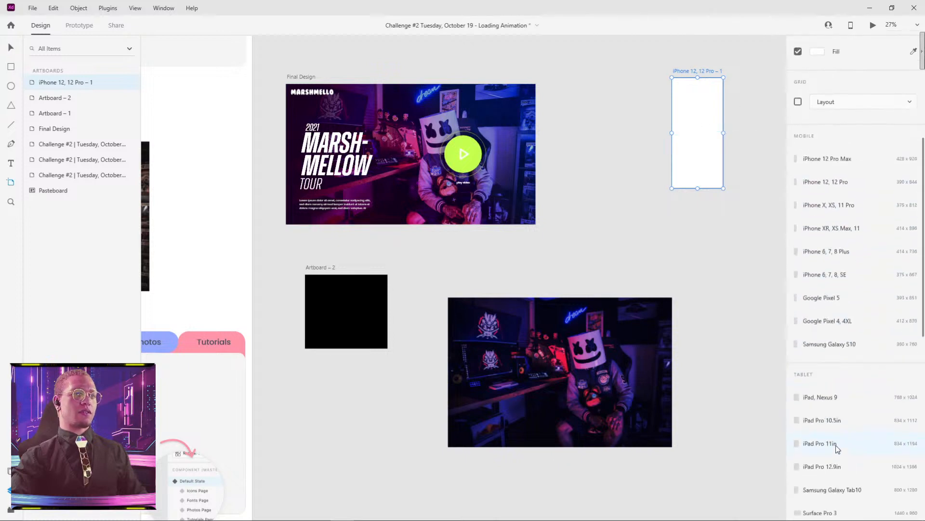
{"action": "scroll", "coordinate": [836, 446], "scroll_direction": "down", "scroll_amount": 4}
{"action": "left_click", "coordinate": [833, 405]}
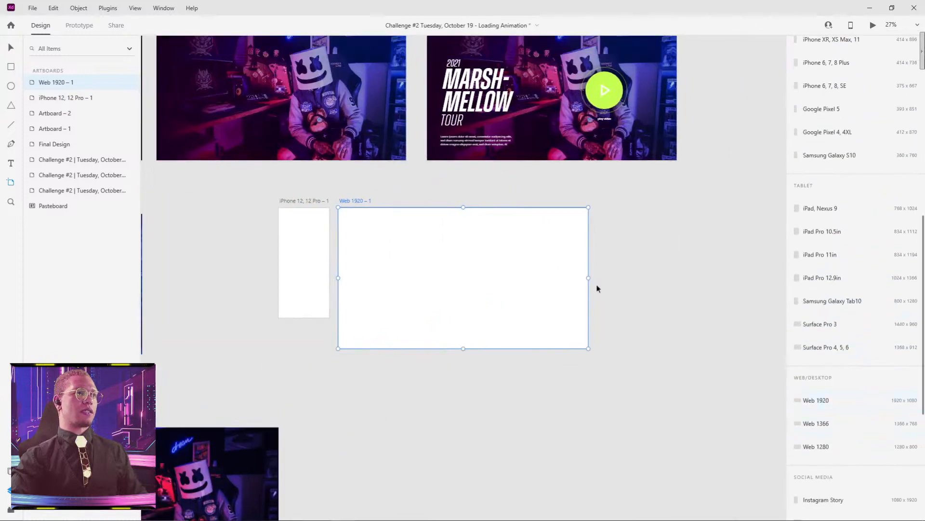
{"action": "left_click", "coordinate": [295, 201]}
{"action": "key", "text": "Delete"}
Step: Place the dark Marshmello photo on the Web 1920 artboard, scale it to 1920 by 1280 px, and shift it up to frame the figure
{"action": "scroll", "coordinate": [271, 274], "scroll_direction": "down", "scroll_amount": 3}
{"action": "scroll", "coordinate": [271, 275], "scroll_direction": "left", "scroll_amount": 3}
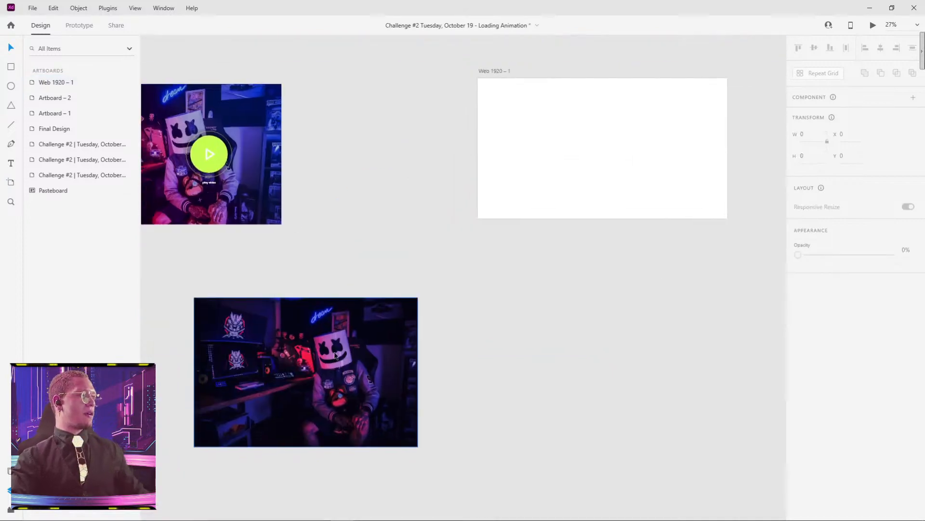
{"action": "left_click_drag", "start_coordinate": [332, 361], "coordinate": [616, 143]}
{"action": "left_click_drag", "start_coordinate": [701, 228], "coordinate": [727, 243]}
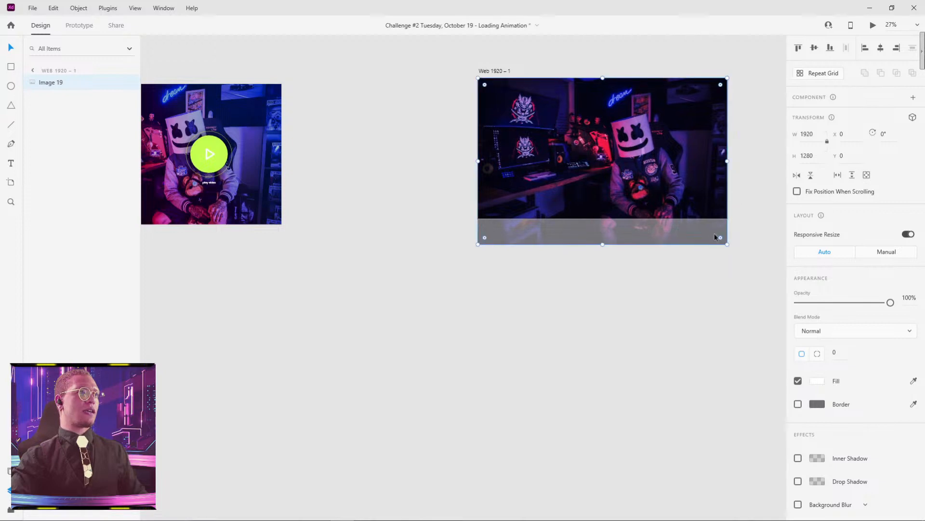
{"action": "left_click_drag", "start_coordinate": [652, 179], "coordinate": [653, 162]}
Step: Move the Web 1920 artboard to about X 2144, Y 281, diagonally below the Final Design artboard
{"action": "left_click", "coordinate": [492, 71]}
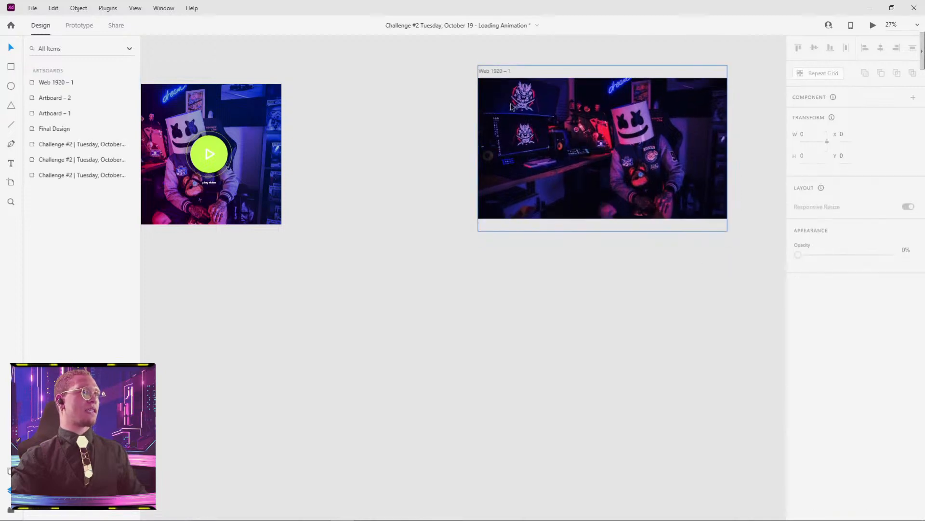
{"action": "left_click_drag", "start_coordinate": [496, 72], "coordinate": [341, 223]}
{"action": "left_click_drag", "start_coordinate": [386, 158], "coordinate": [593, 92]}
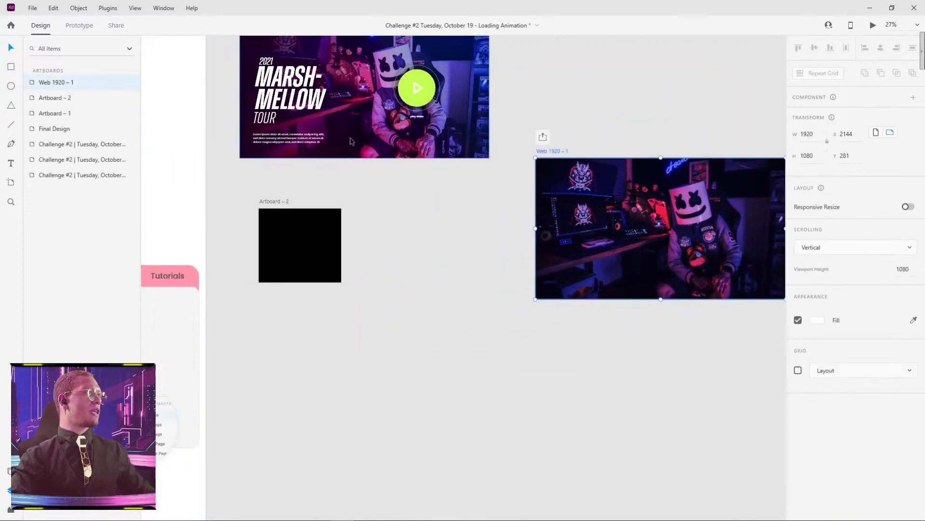
Step: Place the semi-transparent title group from Final Design on the Web 1920 artboard at about X 153, Y 273
{"action": "key", "text": "t"}
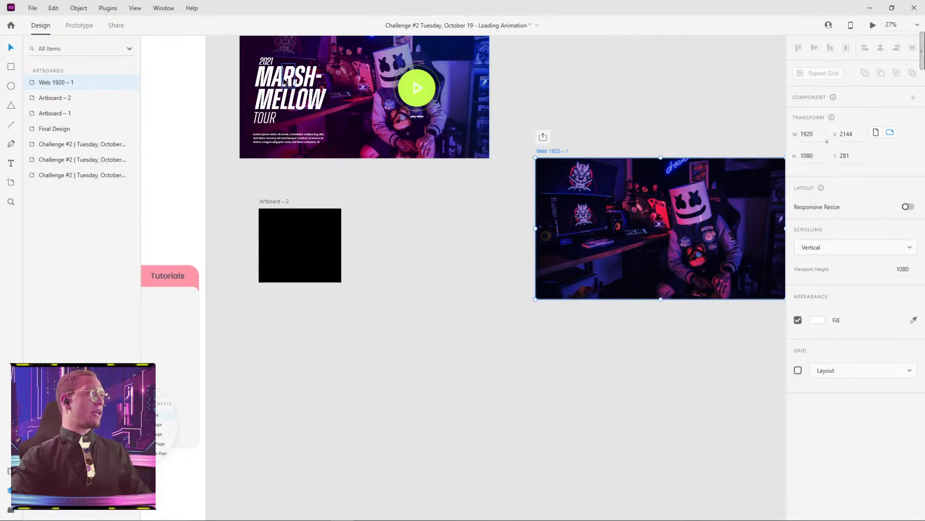
{"action": "key", "text": "v"}
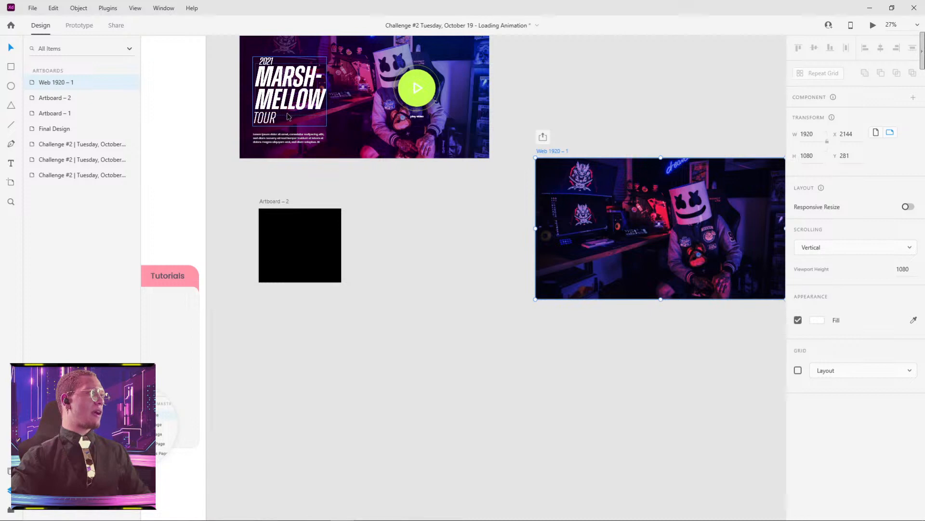
{"action": "left_click", "coordinate": [287, 116]}
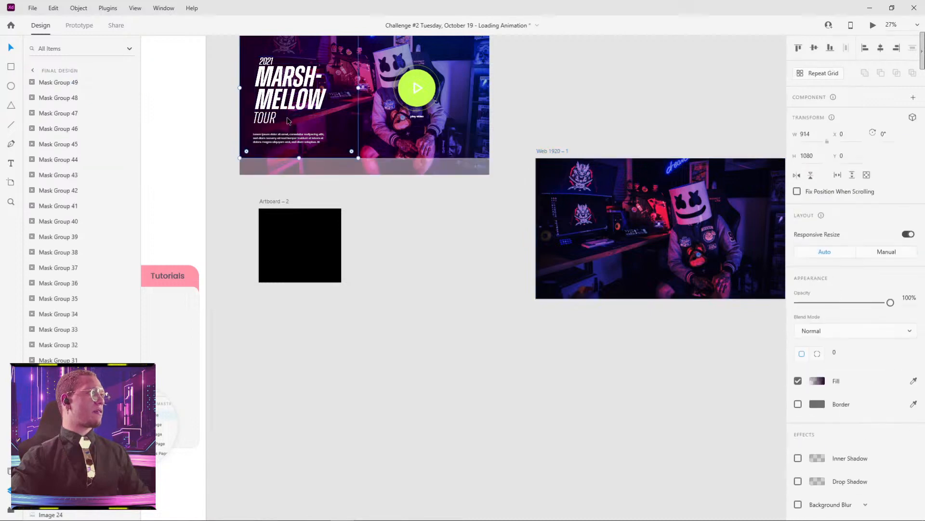
{"action": "left_click_drag", "start_coordinate": [287, 117], "coordinate": [634, 255]}
{"action": "key", "text": "ctrl+z"}
{"action": "left_click", "coordinate": [636, 300]}
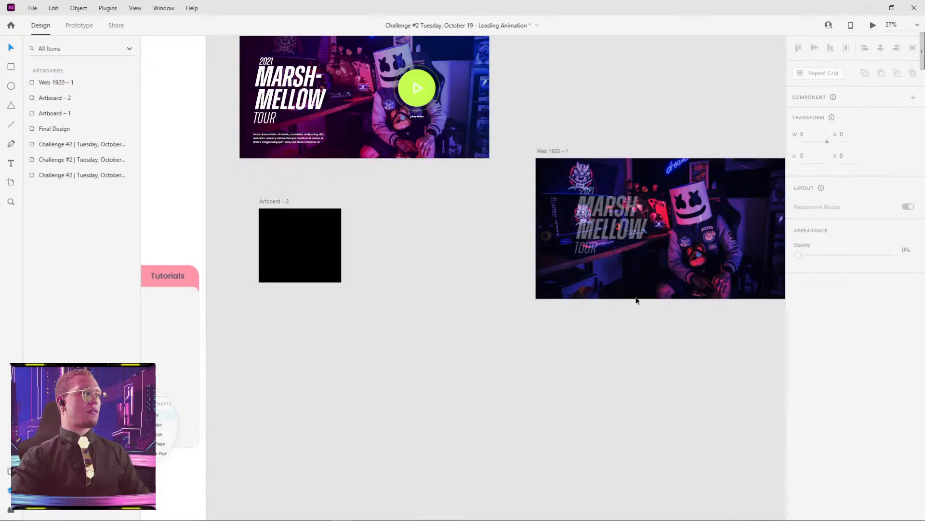
{"action": "scroll", "coordinate": [635, 246], "scroll_direction": "up", "scroll_amount": 3}
{"action": "left_click_drag", "start_coordinate": [521, 130], "coordinate": [479, 147]}
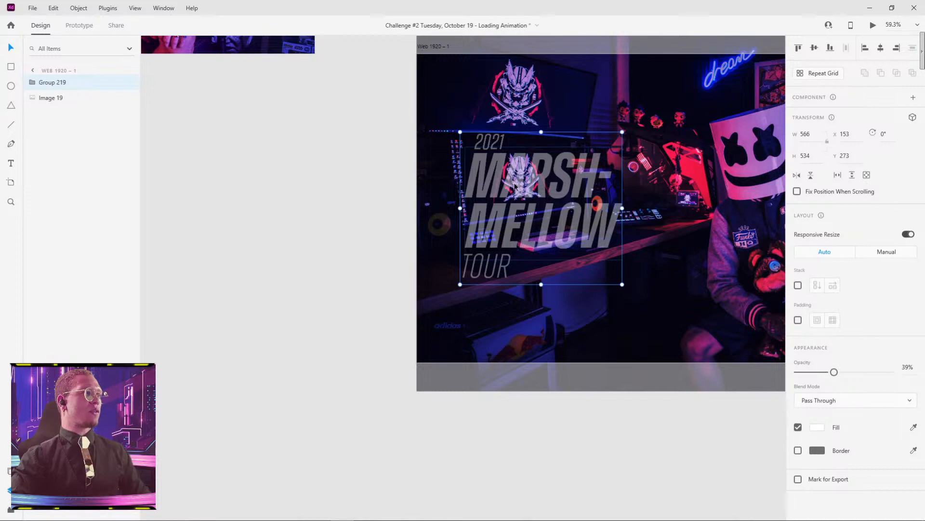
{"action": "left_click", "coordinate": [581, 441]}
Step: Copy the semi-transparent title group from the Web 1920 artboard onto the black Artboard – 2
{"action": "scroll", "coordinate": [583, 449], "scroll_direction": "down", "scroll_amount": 3}
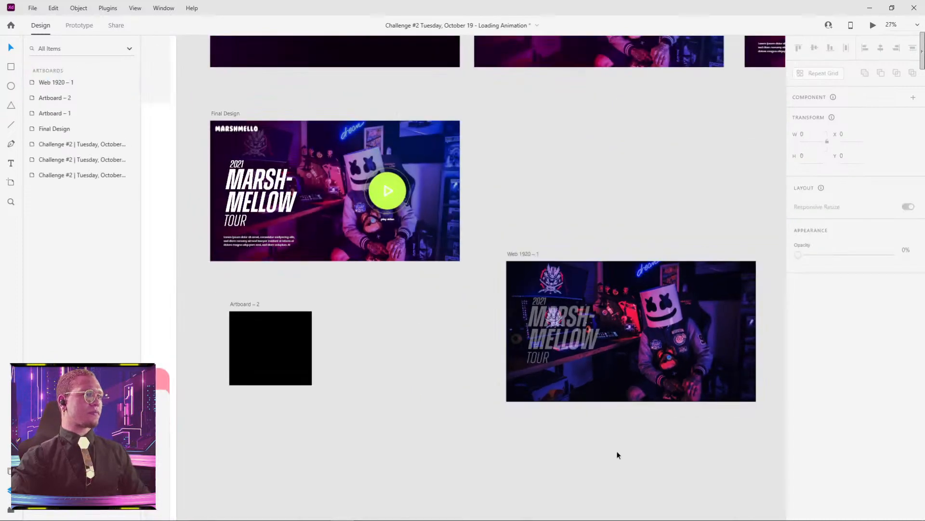
{"action": "scroll", "coordinate": [618, 454], "scroll_direction": "down", "scroll_amount": 2}
{"action": "scroll", "coordinate": [619, 454], "scroll_direction": "right", "scroll_amount": 2}
{"action": "left_click", "coordinate": [494, 251]}
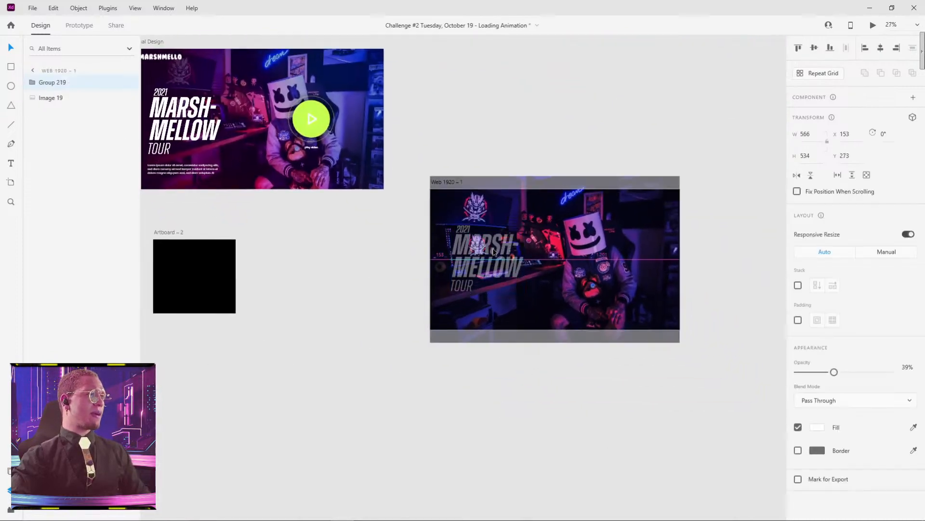
{"action": "left_click", "coordinate": [554, 409]}
{"action": "left_click", "coordinate": [340, 164]}
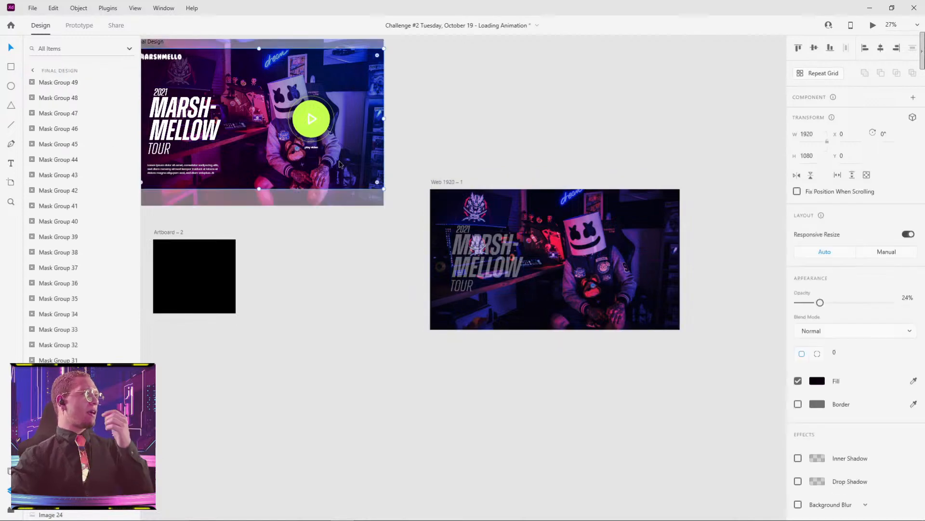
{"action": "left_click_drag", "start_coordinate": [486, 254], "coordinate": [199, 276]}
Step: Enlarge Artboard – 2 in width and height so the whole title fits on it with black margin around
{"action": "left_click", "coordinate": [169, 235]}
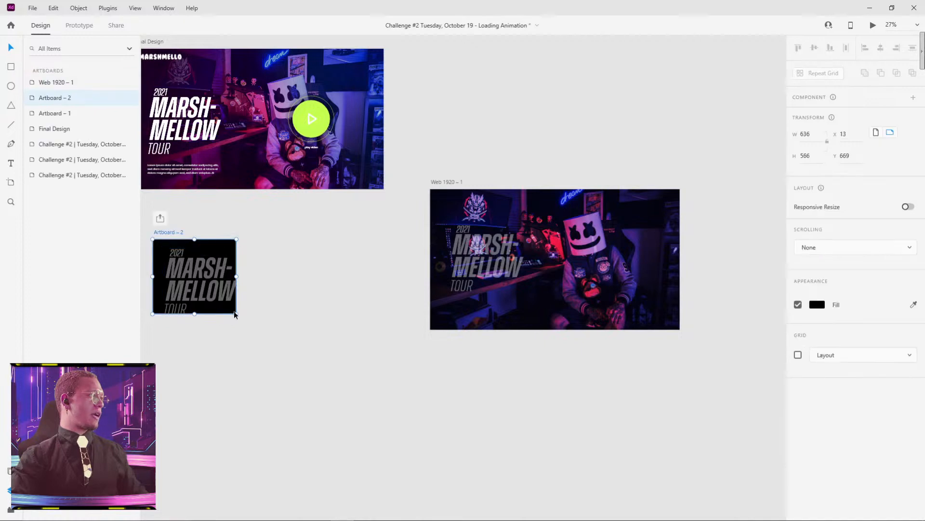
{"action": "left_click_drag", "start_coordinate": [236, 314], "coordinate": [262, 347]}
{"action": "left_click", "coordinate": [274, 341]}
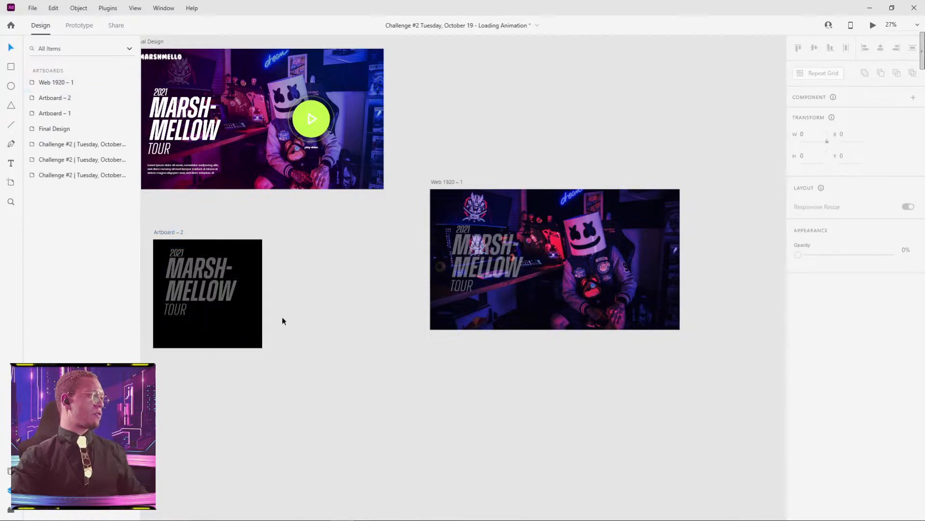
Step: Lower the opacity of the title group on Artboard – 2 until it is only a faint tracing guide
{"action": "left_click_drag", "start_coordinate": [282, 317], "coordinate": [494, 266]}
{"action": "scroll", "coordinate": [398, 244], "scroll_direction": "up", "scroll_amount": 5}
{"action": "left_click", "coordinate": [403, 243]}
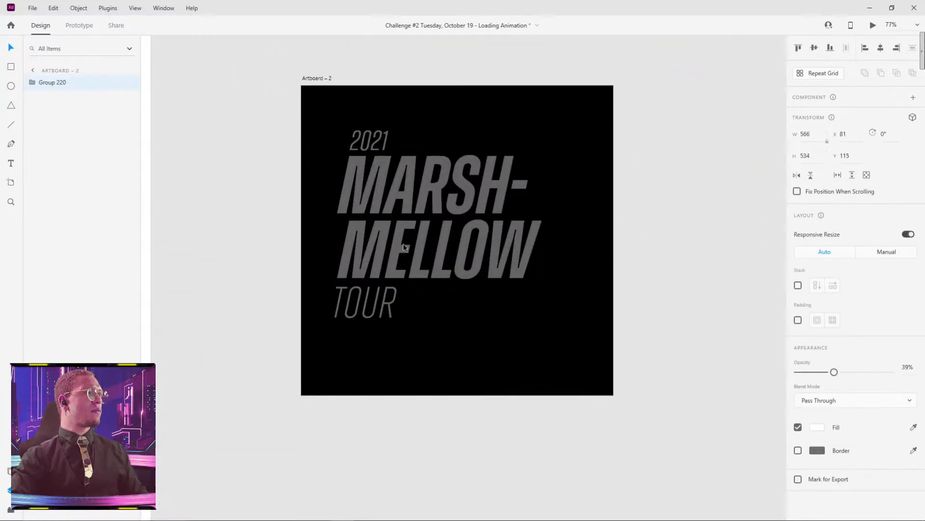
{"action": "left_click_drag", "start_coordinate": [833, 371], "coordinate": [801, 372]}
{"action": "left_click", "coordinate": [639, 220]}
Step: Add a separate text letter M on Artboard – 2 and move it over the first letter of the faint MARSH- line
{"action": "key", "text": "t"}
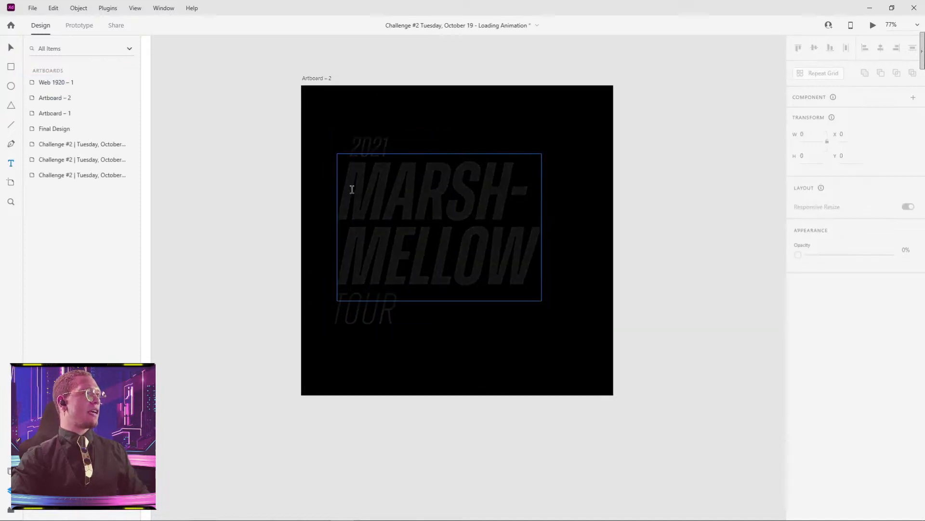
{"action": "left_click", "coordinate": [359, 123]}
{"action": "type", "text": "M"}
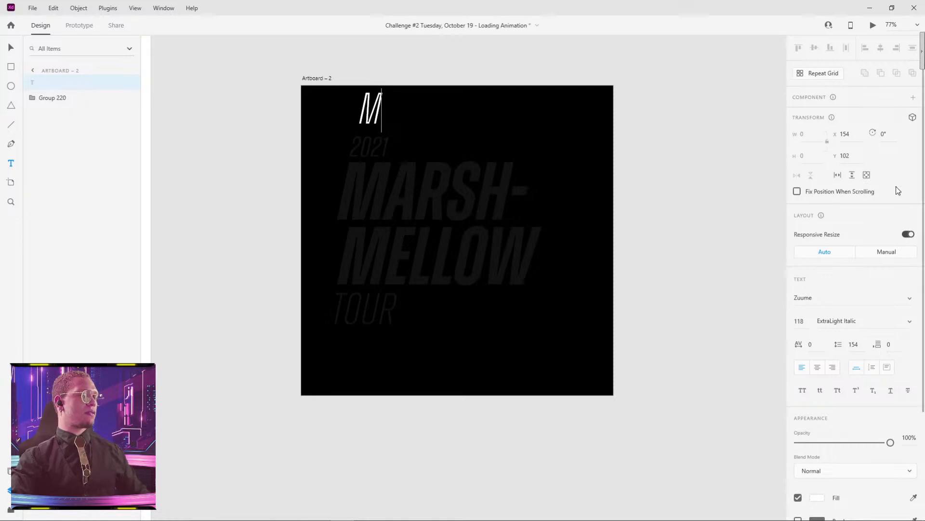
{"action": "key", "text": "ctrl+a"}
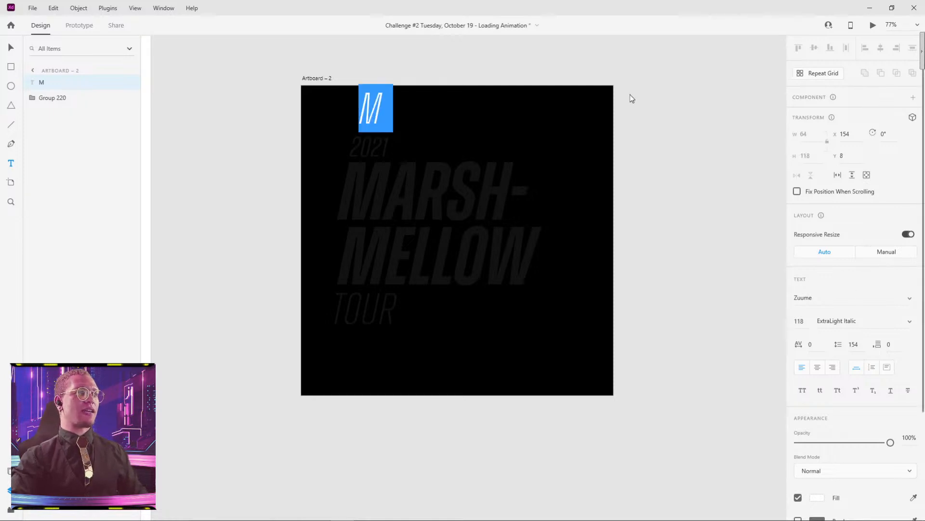
{"action": "key", "text": "Escape"}
{"action": "left_click_drag", "start_coordinate": [370, 130], "coordinate": [352, 211]}
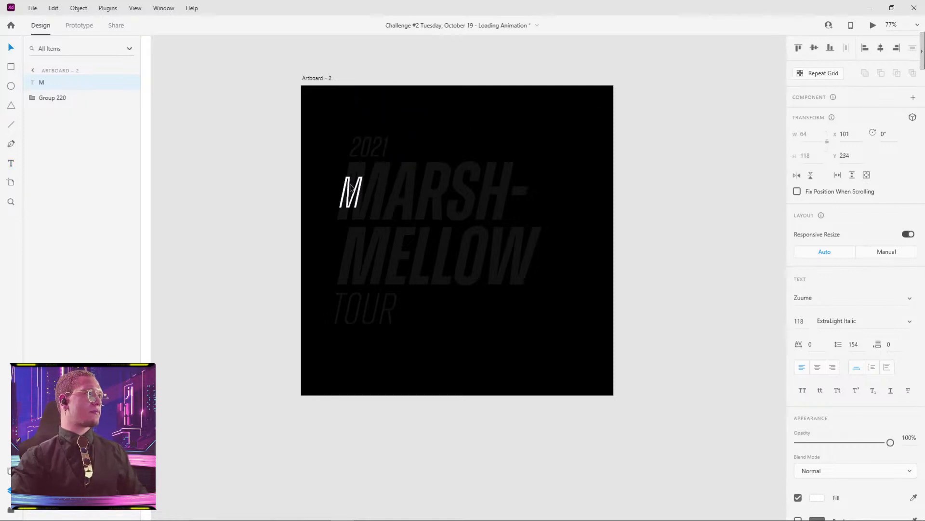
Step: Check the font settings of the faint marsh-mellow text, and set the letter M to size 221 and Bold Italic
{"action": "double_click", "coordinate": [421, 183]}
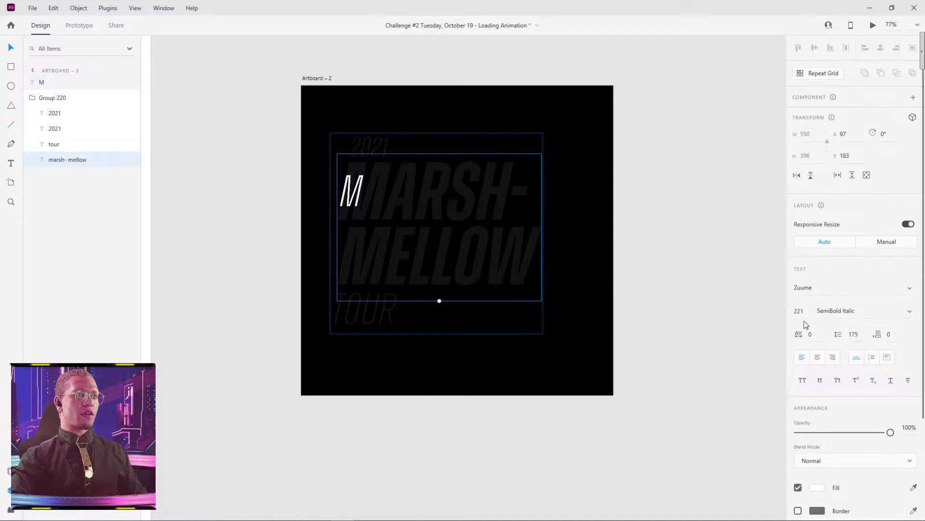
{"action": "left_click", "coordinate": [680, 176]}
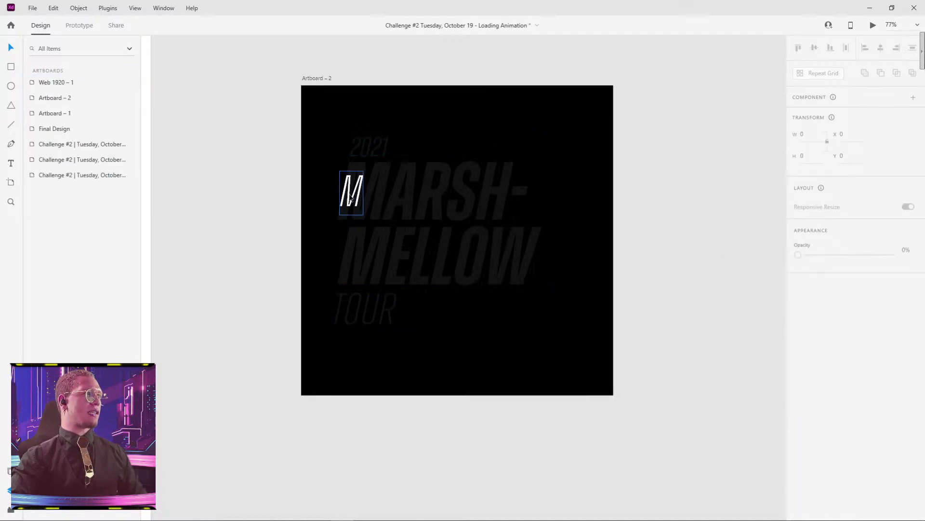
{"action": "left_click", "coordinate": [352, 193]}
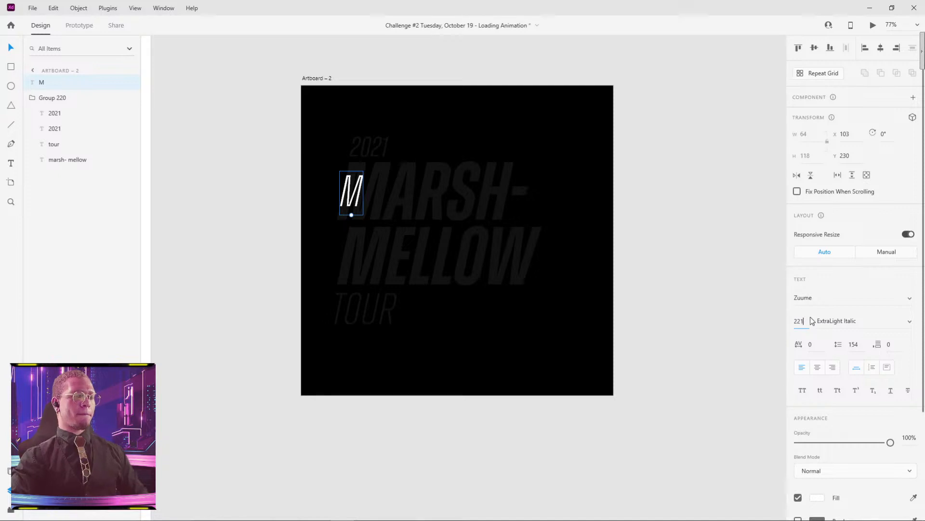
{"action": "key", "text": "Return"}
{"action": "left_click", "coordinate": [911, 324]}
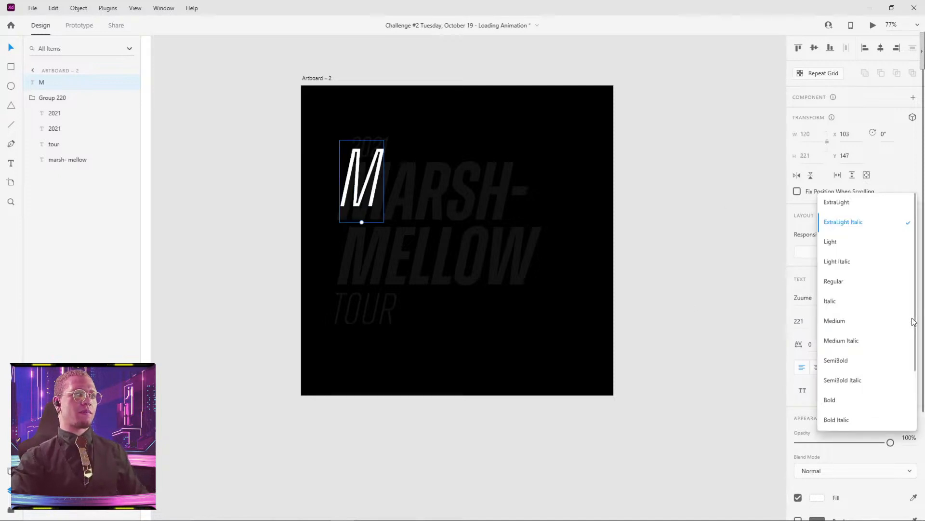
{"action": "left_click", "coordinate": [847, 418]}
{"action": "left_click", "coordinate": [677, 227]}
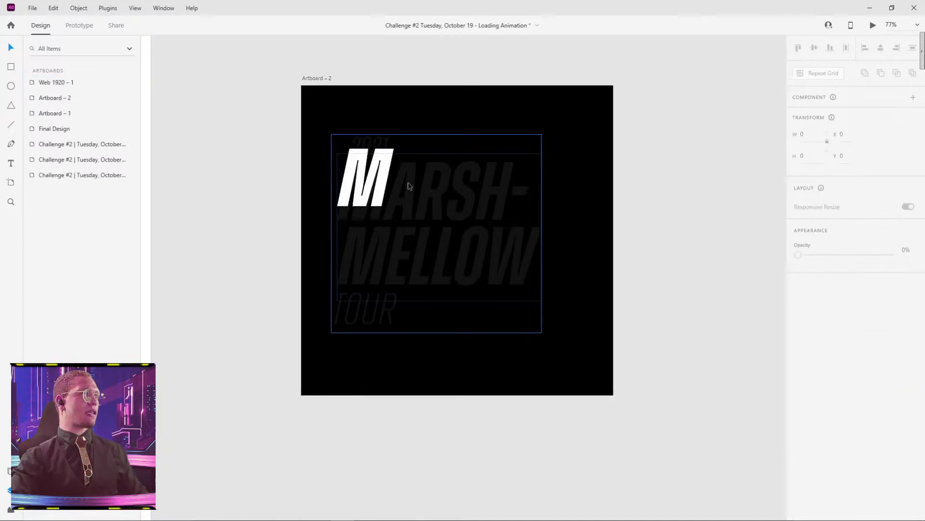
Step: Align the white letter M with the first letter of the faint MARSH- line at X 98, Y 183
{"action": "left_click_drag", "start_coordinate": [378, 165], "coordinate": [380, 177]}
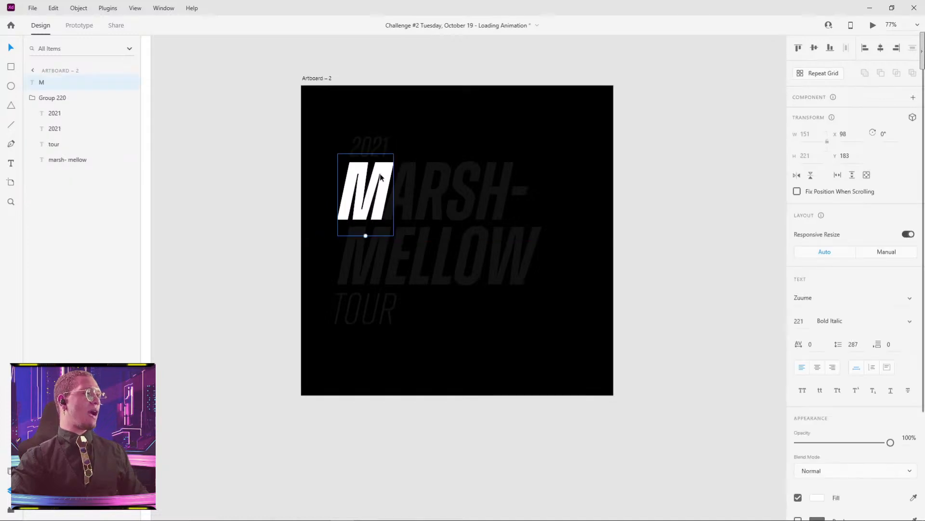
{"action": "scroll", "coordinate": [380, 177], "scroll_direction": "up", "scroll_amount": 5}
{"action": "scroll", "coordinate": [407, 190], "scroll_direction": "down", "scroll_amount": 4}
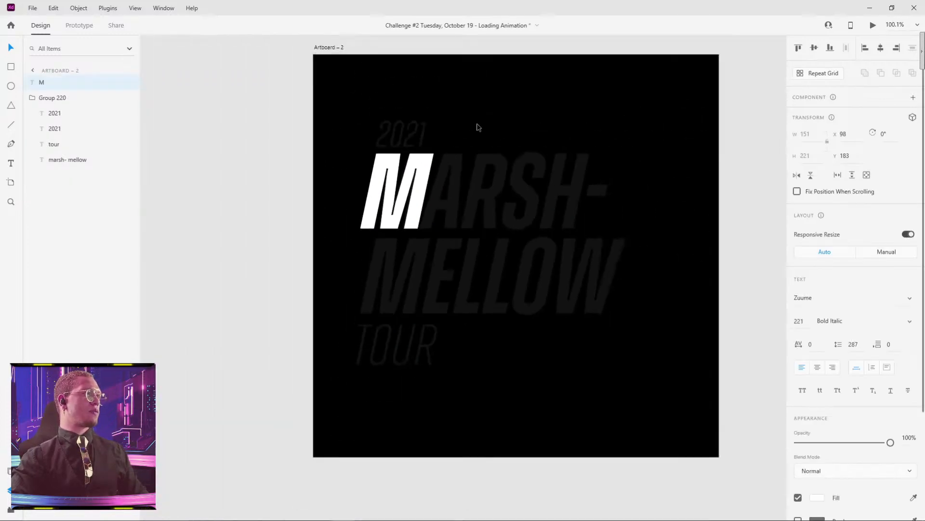
{"action": "scroll", "coordinate": [478, 128], "scroll_direction": "down", "scroll_amount": 6}
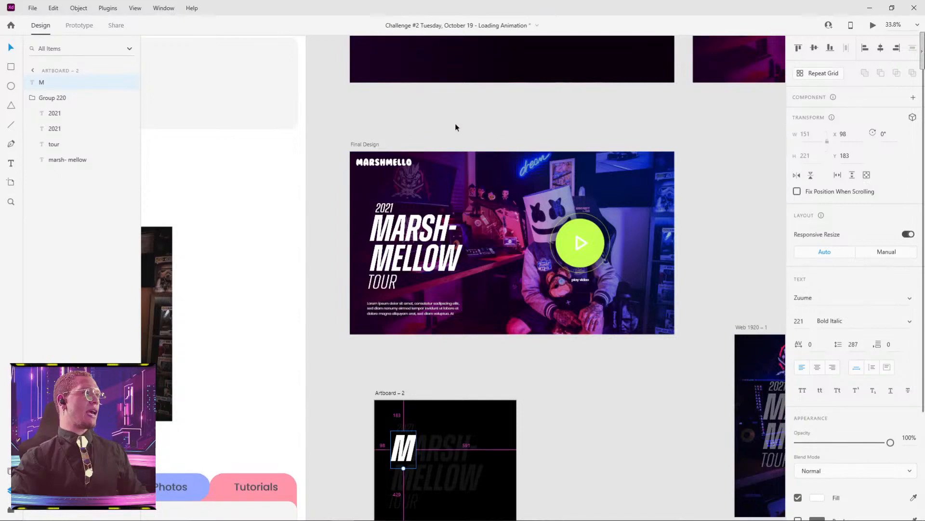
Step: Preview the existing loading animation from its first artboard and close the preview
{"action": "scroll", "coordinate": [501, 124], "scroll_direction": "down", "scroll_amount": 3}
{"action": "left_click_drag", "start_coordinate": [530, 122], "coordinate": [321, 314]}
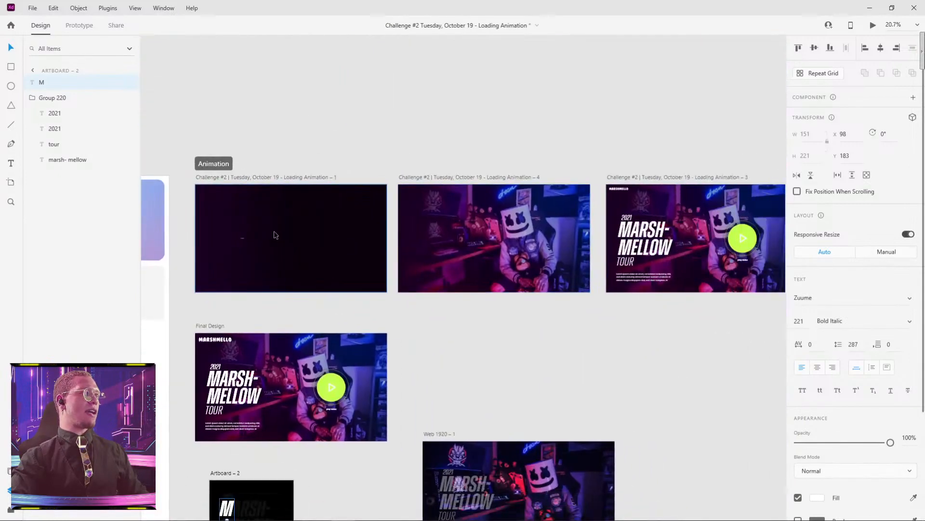
{"action": "left_click", "coordinate": [233, 176]}
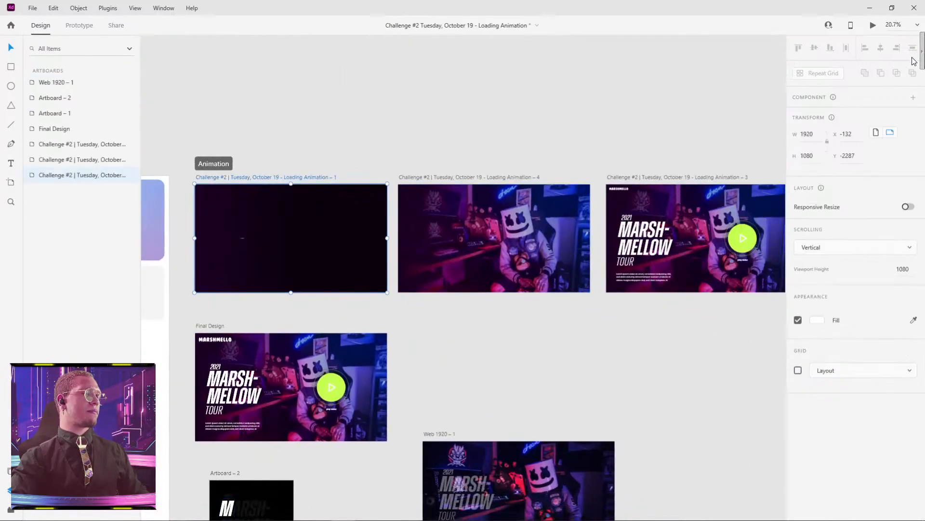
{"action": "left_click", "coordinate": [873, 25]}
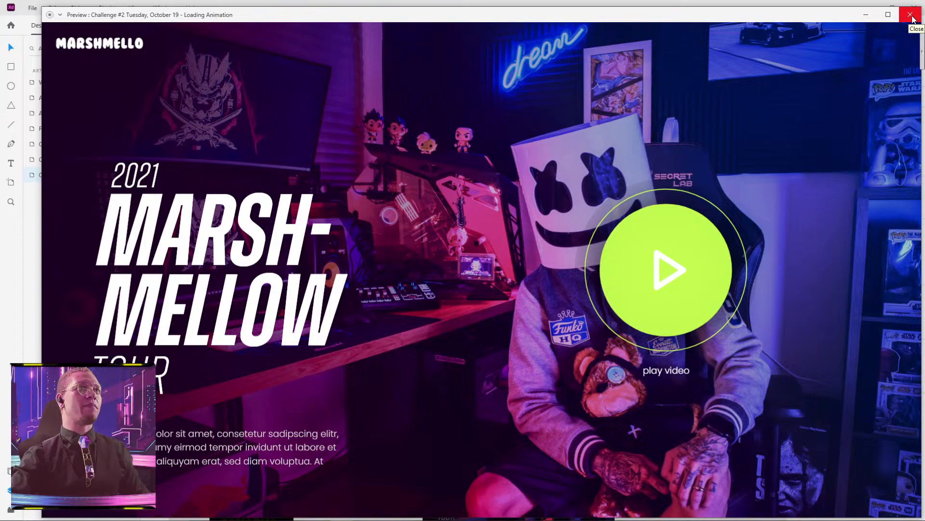
{"action": "left_click", "coordinate": [910, 15]}
Step: Duplicate the white M on Artboard – 2, place the copy at X 227, Y 183, and change its text to "a"
{"action": "left_click_drag", "start_coordinate": [500, 375], "coordinate": [658, 166]}
{"action": "scroll", "coordinate": [340, 341], "scroll_direction": "up", "scroll_amount": 3}
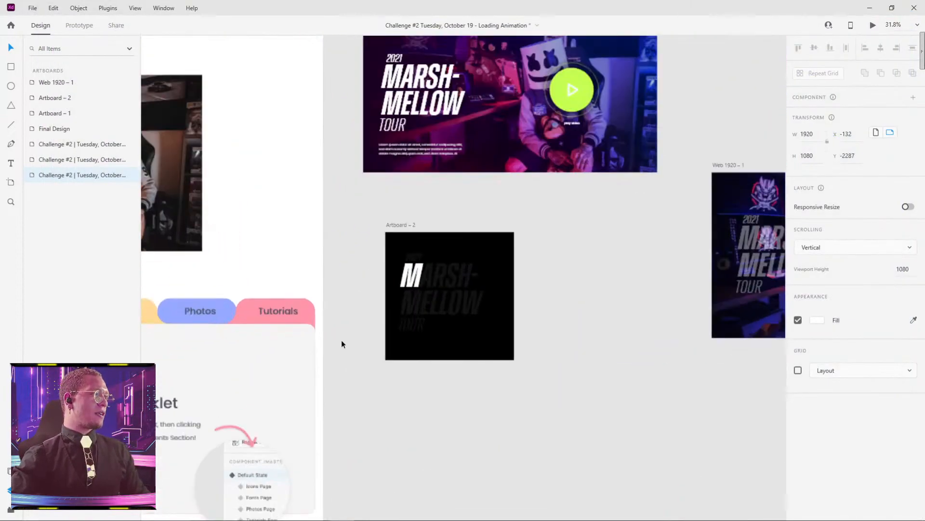
{"action": "left_click_drag", "start_coordinate": [586, 209], "coordinate": [518, 278]}
{"action": "scroll", "coordinate": [442, 271], "scroll_direction": "up", "scroll_amount": 3}
{"action": "left_click", "coordinate": [488, 218]}
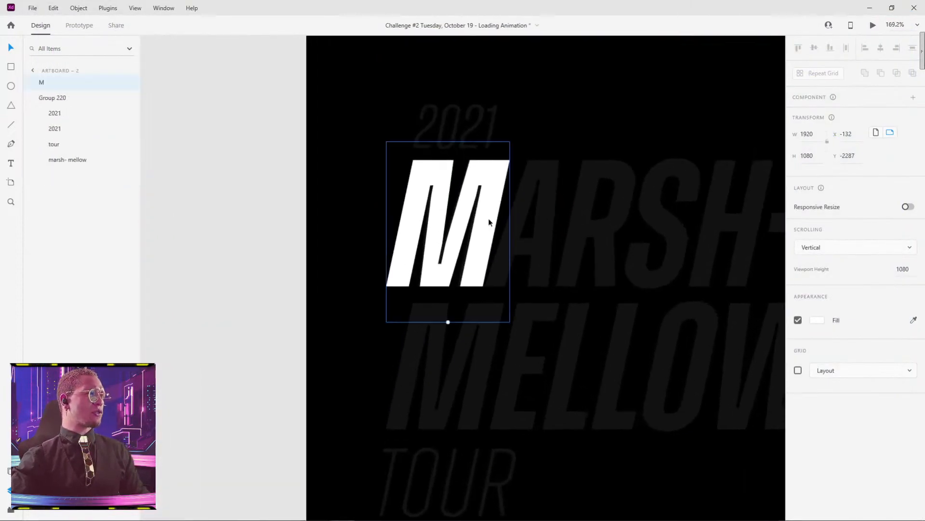
{"action": "mouse_move", "coordinate": [532, 230]}
{"action": "left_mouse_down"}
{"action": "mouse_move", "coordinate": [467, 245]}
{"action": "mouse_move", "coordinate": [525, 242]}
{"action": "left_mouse_up"}
{"action": "double_click", "coordinate": [525, 241]}
{"action": "type", "text": "a"}
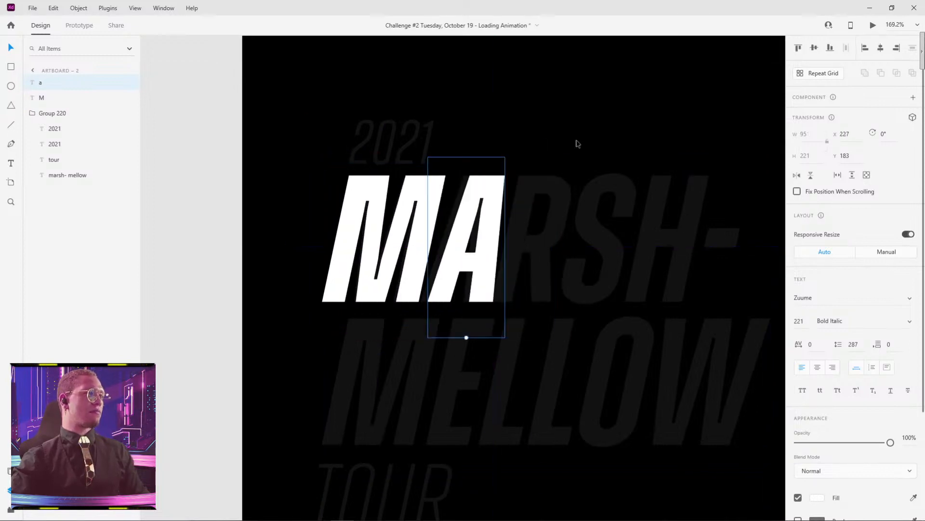
{"action": "key", "text": "Escape"}
Step: Add separate letters R and s as copies placed over the third and fourth letters of the faint MARSH- line
{"action": "left_click_drag", "start_coordinate": [487, 213], "coordinate": [601, 233]}
{"action": "double_click", "coordinate": [548, 209]}
{"action": "type", "text": "R"}
{"action": "key", "text": "Escape"}
{"action": "double_click", "coordinate": [628, 209]}
{"action": "type", "text": "s"}
{"action": "key", "text": "Escape"}
Step: Add a separate letter H and a separate hyphen as copies that complete the MARSH- line
{"action": "double_click", "coordinate": [552, 195]}
{"action": "type", "text": "H"}
{"action": "key", "text": "Escape"}
{"action": "left_click", "coordinate": [542, 214]}
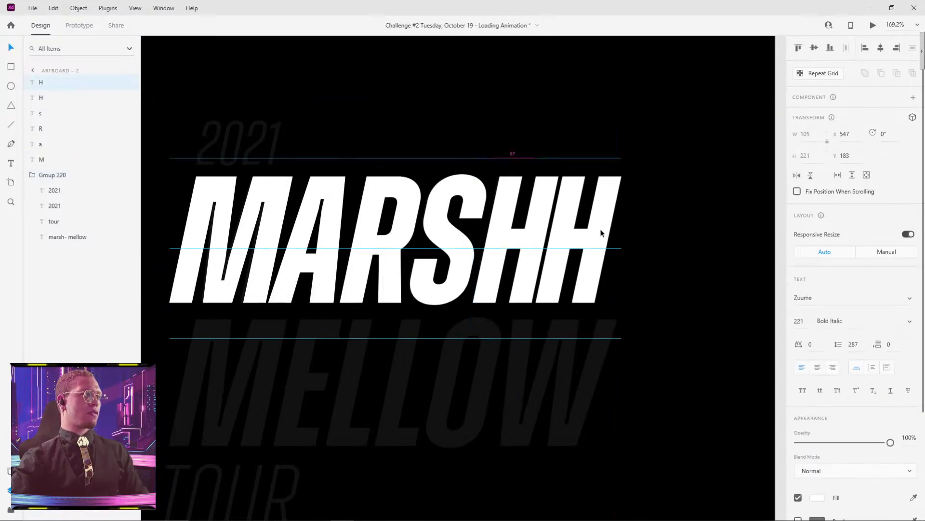
{"action": "double_click", "coordinate": [602, 231]}
{"action": "type", "text": "-"}
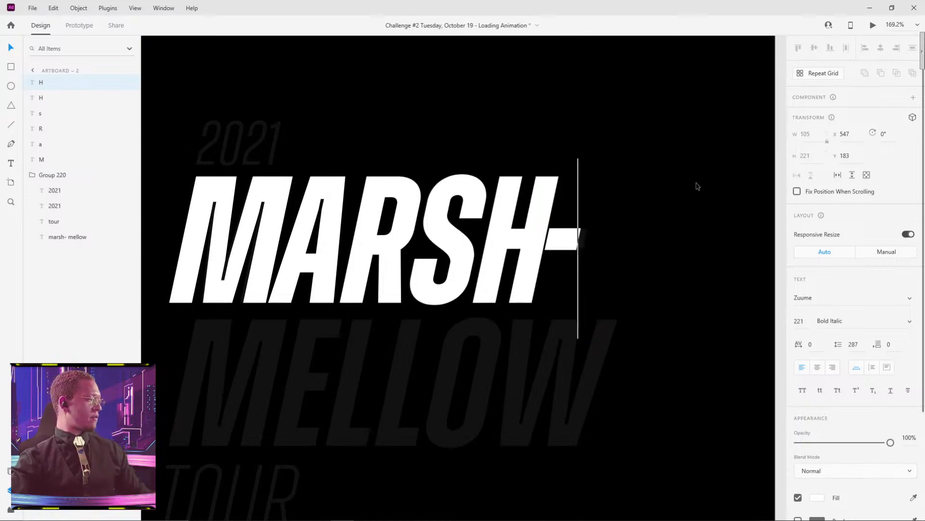
{"action": "key", "text": "Escape"}
Step: Align the white hyphen with the faint hyphen of the guide after the H
{"action": "scroll", "coordinate": [610, 280], "scroll_direction": "up", "scroll_amount": 2}
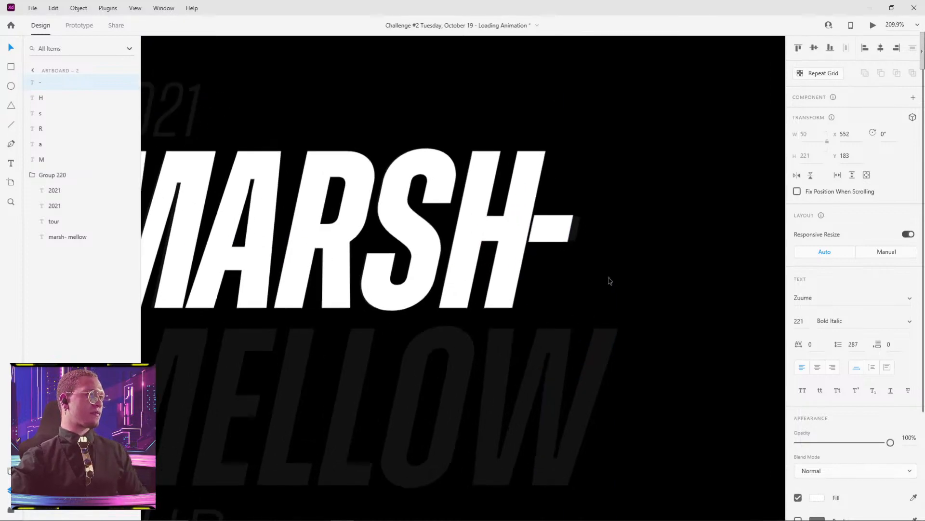
{"action": "scroll", "coordinate": [515, 202], "scroll_direction": "up", "scroll_amount": 2}
{"action": "left_click_drag", "start_coordinate": [516, 202], "coordinate": [532, 206]}
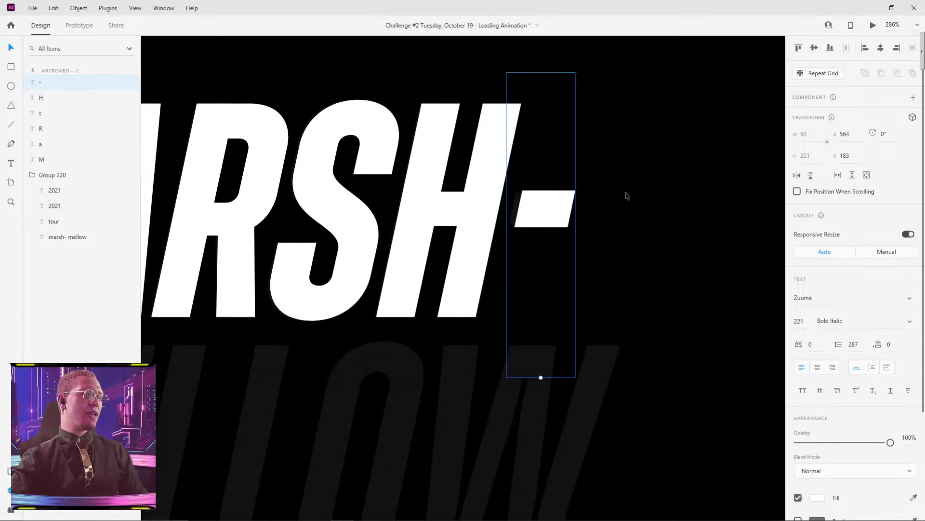
{"action": "scroll", "coordinate": [540, 216], "scroll_direction": "up", "scroll_amount": 5}
{"action": "left_click_drag", "start_coordinate": [552, 208], "coordinate": [529, 208]}
{"action": "scroll", "coordinate": [665, 163], "scroll_direction": "down", "scroll_amount": 10}
{"action": "left_click", "coordinate": [322, 292]}
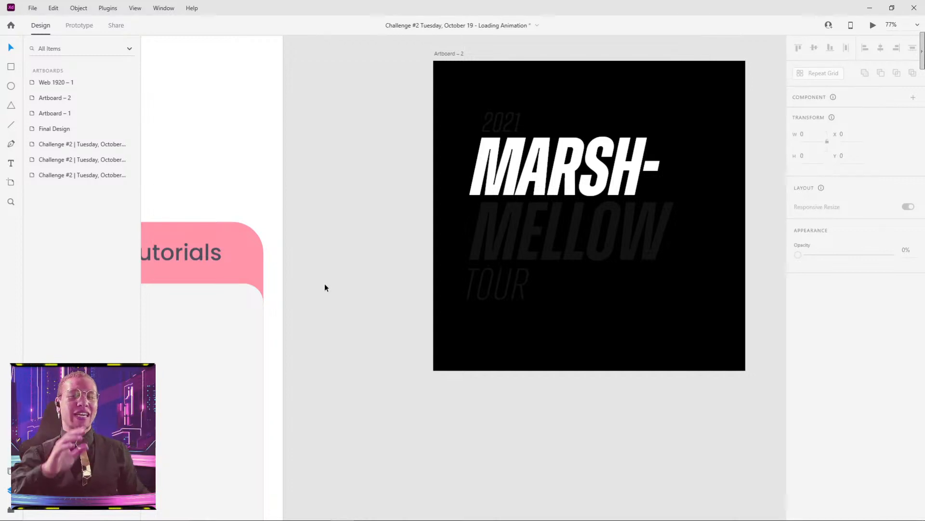
{"action": "left_click", "coordinate": [494, 183]}
{"action": "left_click", "coordinate": [530, 166], "text": "shift"}
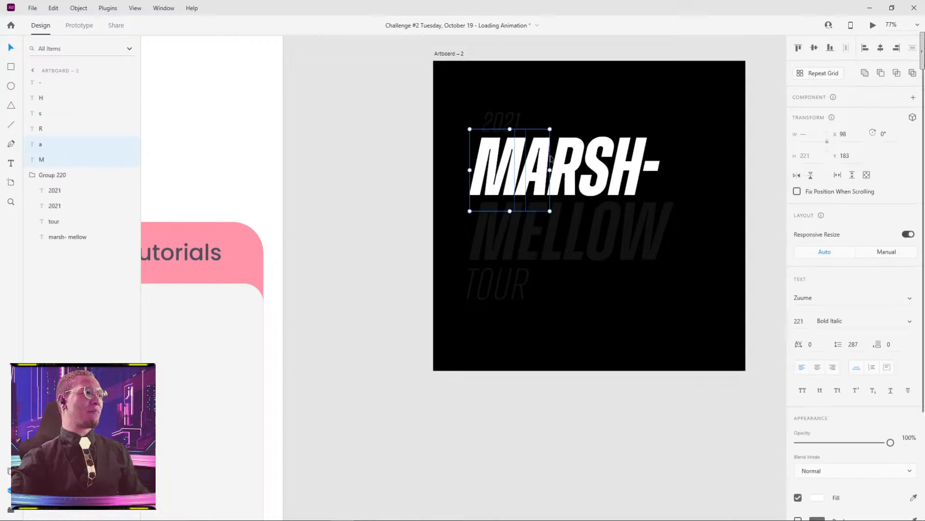
{"action": "left_click", "coordinate": [568, 166], "text": "shift"}
{"action": "left_click", "coordinate": [663, 170]}
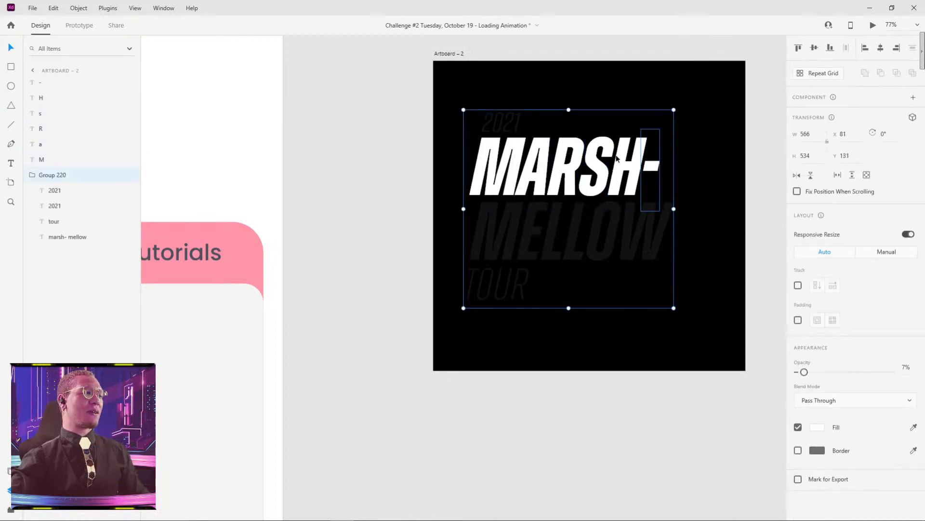
Step: Duplicate the white M and place the copy over the first letter of the faint MELLOW line at Y 359
{"action": "left_click", "coordinate": [499, 180]}
{"action": "scroll", "coordinate": [532, 179], "scroll_direction": "up", "scroll_amount": 3}
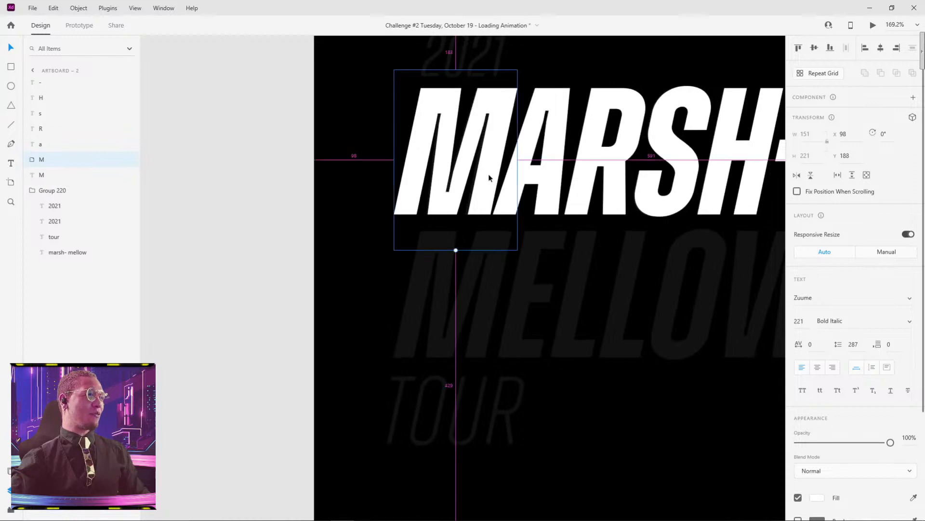
{"action": "left_click_drag", "start_coordinate": [488, 173], "coordinate": [482, 301]}
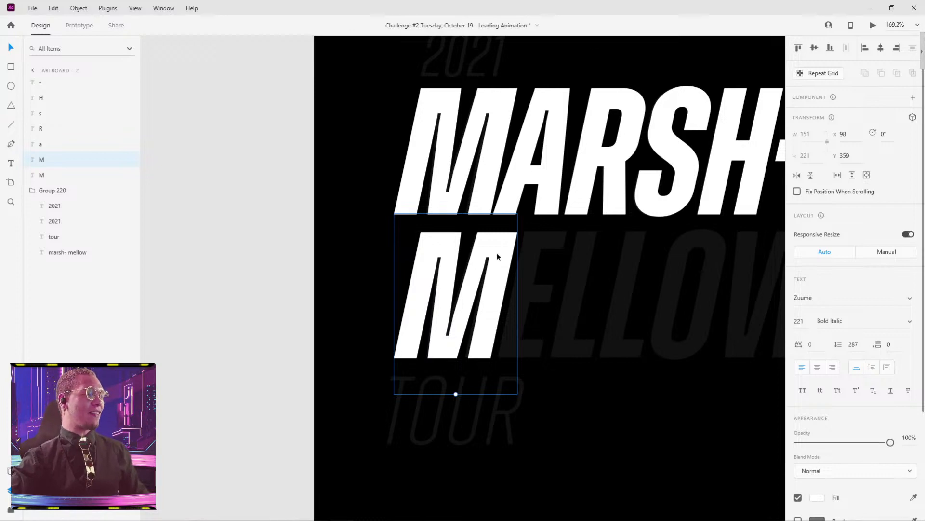
{"action": "left_click_drag", "start_coordinate": [495, 256], "coordinate": [489, 250]}
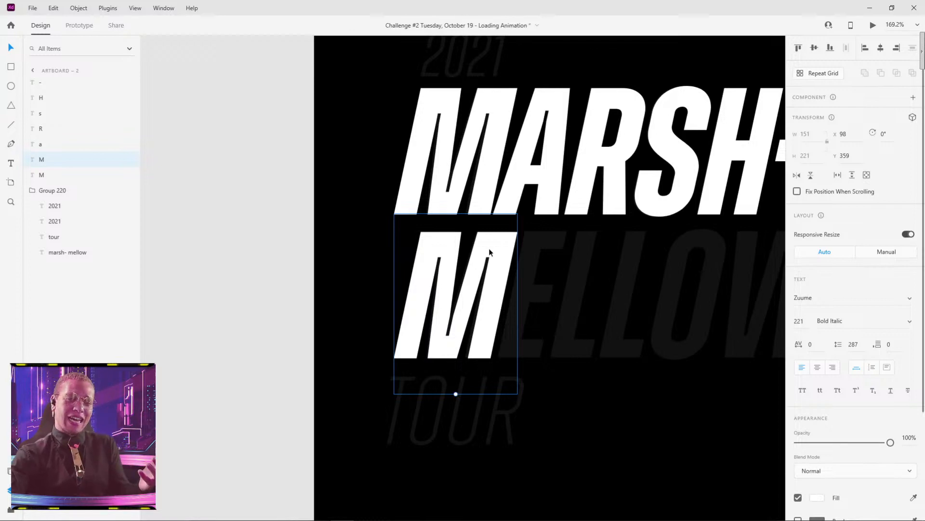
{"action": "scroll", "coordinate": [507, 239], "scroll_direction": "up", "scroll_amount": 5}
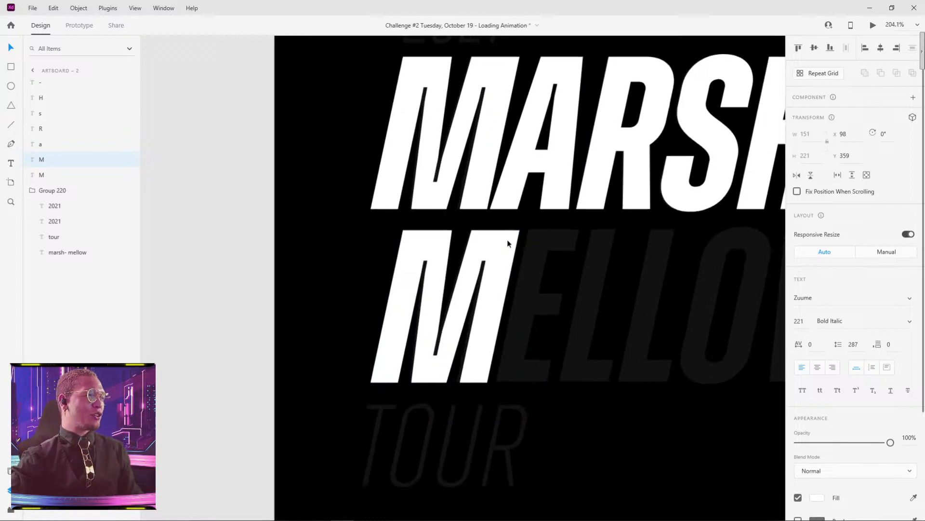
{"action": "mouse_move", "coordinate": [487, 261]}
{"action": "left_mouse_down"}
{"action": "mouse_move", "coordinate": [437, 278]}
{"action": "mouse_move", "coordinate": [399, 275]}
{"action": "mouse_move", "coordinate": [497, 271]}
{"action": "left_mouse_up"}
{"action": "key", "text": "ctrl+z"}
{"action": "scroll", "coordinate": [438, 278], "scroll_direction": "down", "scroll_amount": 4}
Step: Add separate letters e and l as copies over the second and third letters of the MELLOW line
{"action": "double_click", "coordinate": [497, 271]}
{"action": "type", "text": "e"}
{"action": "key", "text": "Escape"}
{"action": "left_click_drag", "start_coordinate": [432, 275], "coordinate": [484, 272]}
{"action": "double_click", "coordinate": [486, 269]}
{"action": "type", "text": "l"}
{"action": "key", "text": "Escape"}
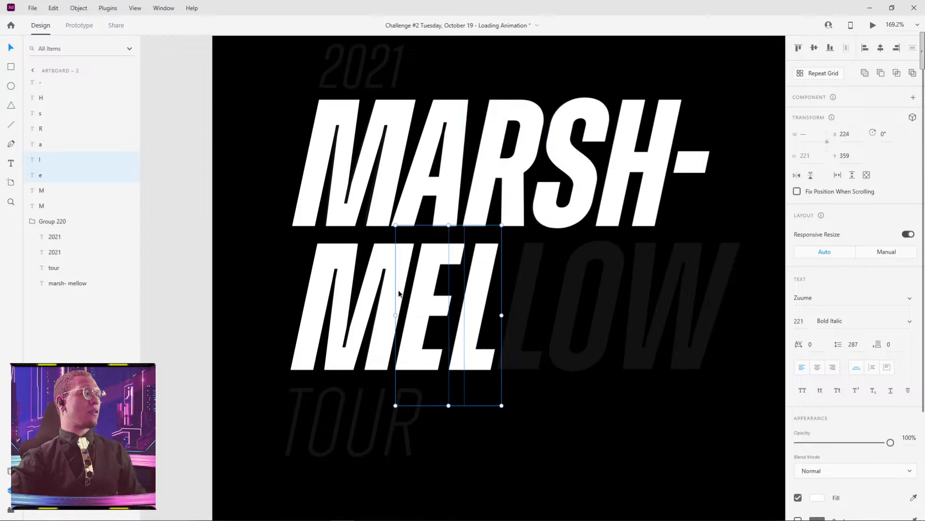
{"action": "left_click", "coordinate": [396, 293]}
{"action": "left_click", "coordinate": [391, 291]}
{"action": "left_click", "coordinate": [432, 286], "text": "shift"}
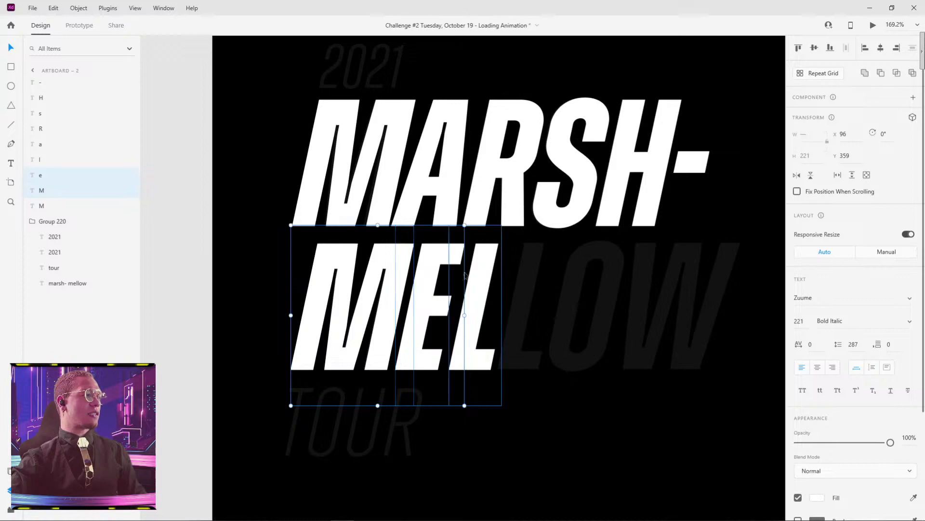
{"action": "left_click", "coordinate": [482, 269], "text": "shift"}
{"action": "scroll", "coordinate": [486, 266], "scroll_direction": "down", "scroll_amount": 5}
{"action": "left_click_drag", "start_coordinate": [468, 240], "coordinate": [468, 288]}
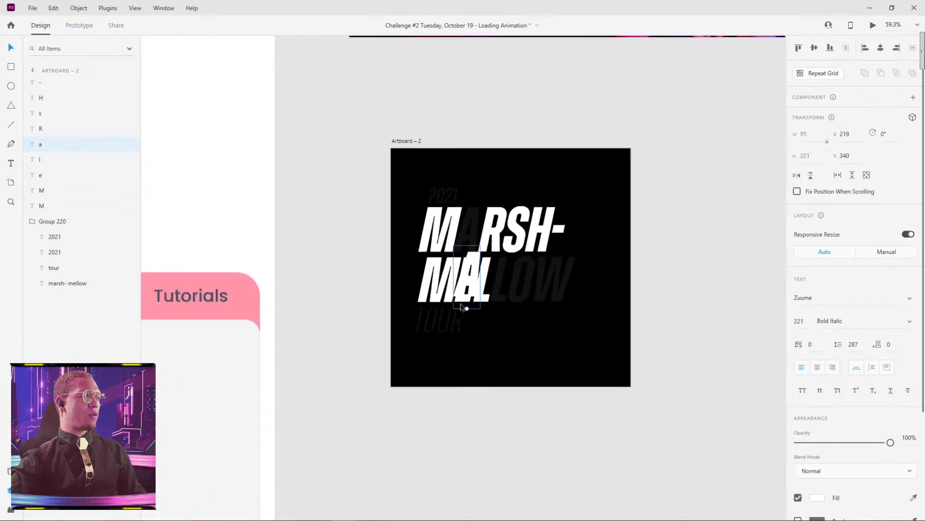
{"action": "key", "text": "ctrl+z"}
{"action": "left_click_drag", "start_coordinate": [432, 229], "coordinate": [546, 307]}
{"action": "left_click", "coordinate": [669, 283]}
{"action": "key", "text": "ctrl+z"}
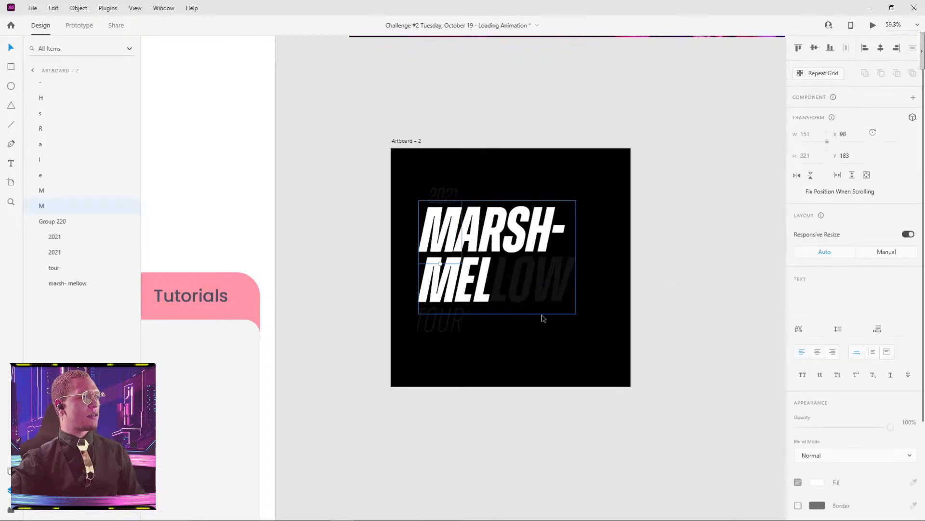
Step: Duplicate the upper M to X 509, Y 555, and draw a rectangle about 179 × 210 over the copy
{"action": "left_click_drag", "start_coordinate": [437, 237], "coordinate": [561, 332]}
{"action": "left_click", "coordinate": [607, 320]}
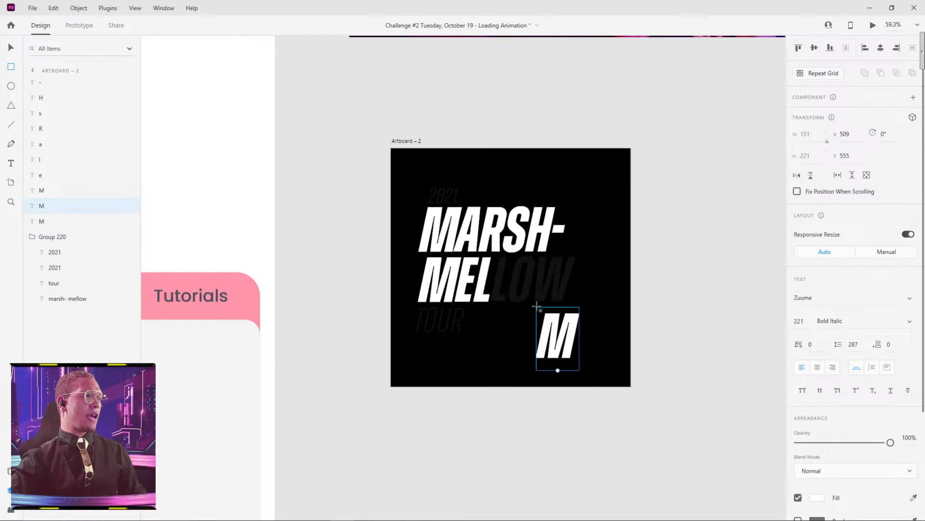
{"action": "mouse_move", "coordinate": [531, 304]}
{"action": "left_mouse_down"}
{"action": "mouse_move", "coordinate": [591, 366]}
{"action": "mouse_move", "coordinate": [582, 364]}
{"action": "left_mouse_up"}
Step: Mask the copied M with the rectangle drawn over it
{"action": "left_click_drag", "start_coordinate": [596, 331], "coordinate": [524, 365]}
{"action": "key", "text": "Escape"}
{"action": "right_click", "coordinate": [572, 346]}
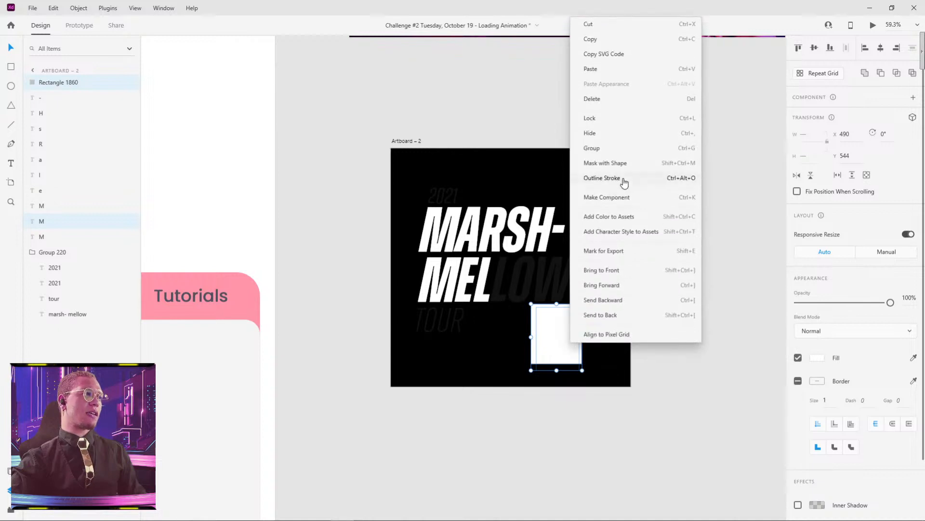
{"action": "left_click", "coordinate": [621, 163]}
{"action": "left_click", "coordinate": [625, 306]}
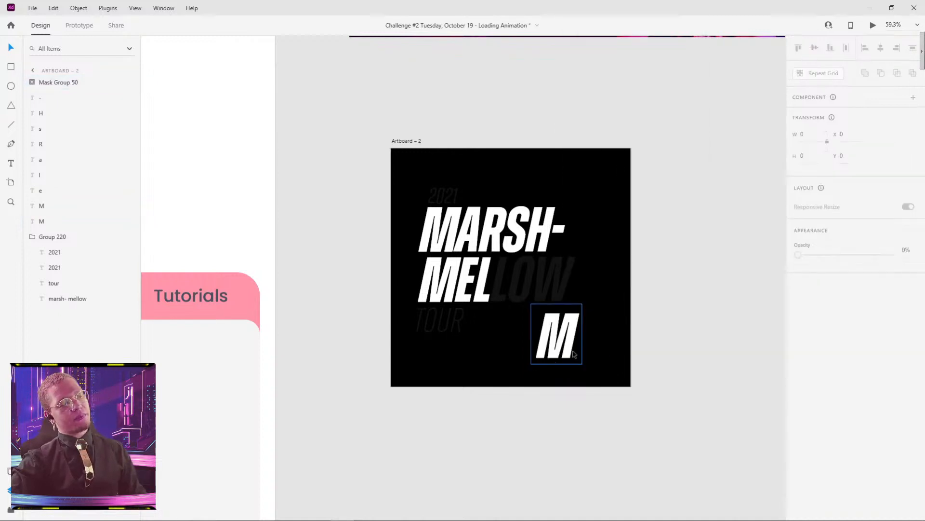
Step: Move the masked M out of Artboard – 2 and draw a new artboard about 336 × 395 around it
{"action": "scroll", "coordinate": [573, 354], "scroll_direction": "down", "scroll_amount": 3}
{"action": "scroll", "coordinate": [573, 354], "scroll_direction": "right", "scroll_amount": 2}
{"action": "left_click", "coordinate": [516, 279]}
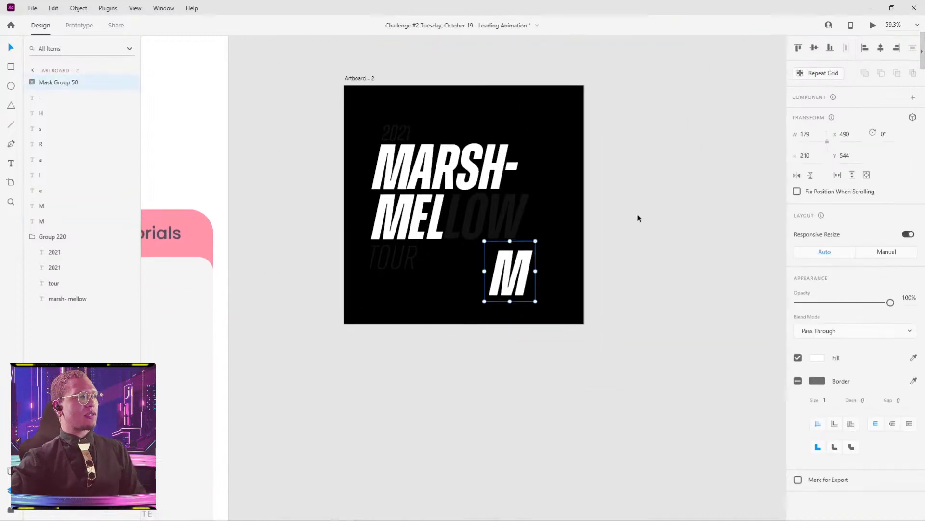
{"action": "scroll", "coordinate": [579, 226], "scroll_direction": "right", "scroll_amount": 2}
{"action": "scroll", "coordinate": [526, 233], "scroll_direction": "up", "scroll_amount": 1}
{"action": "left_click_drag", "start_coordinate": [480, 273], "coordinate": [627, 270]}
{"action": "key", "text": "a"}
{"action": "left_click_drag", "start_coordinate": [592, 216], "coordinate": [688, 330]}
{"action": "key", "text": "v"}
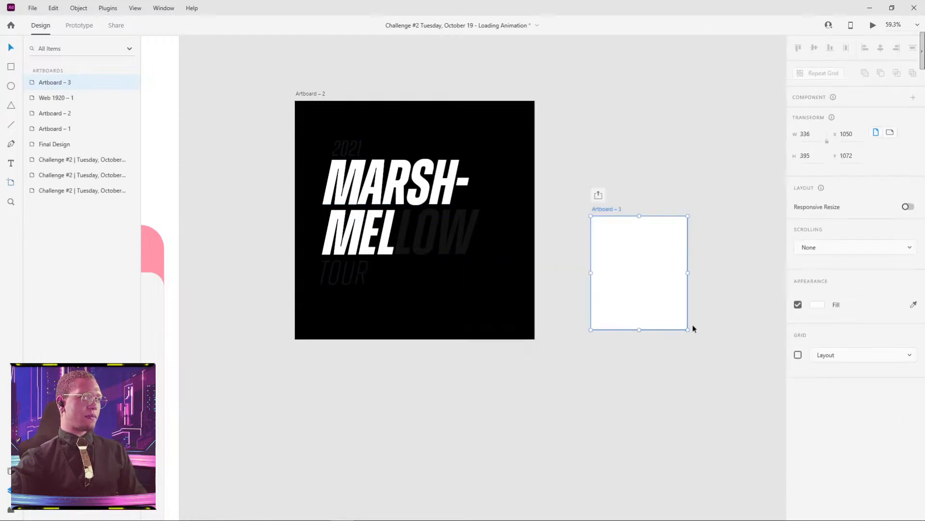
Step: Change the fill of Artboard – 3 to black
{"action": "left_click", "coordinate": [630, 263]}
{"action": "left_click", "coordinate": [605, 210]}
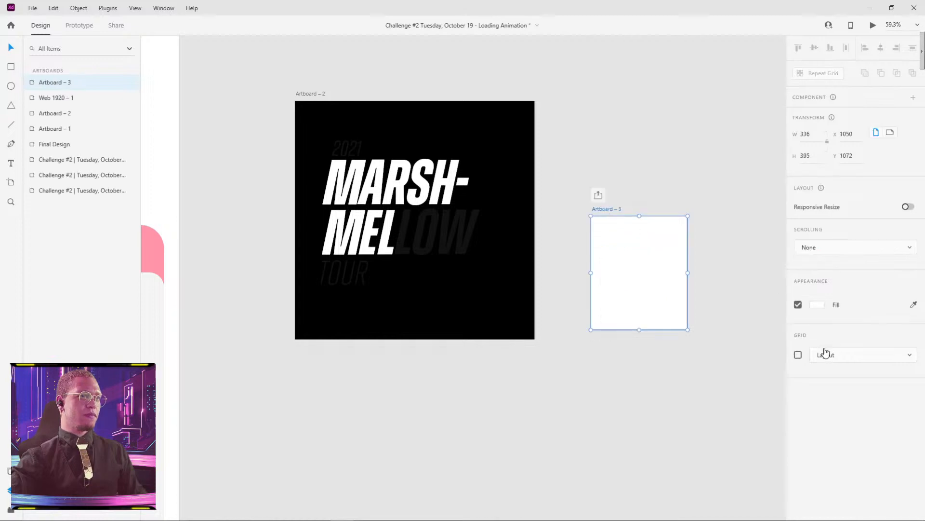
{"action": "left_click", "coordinate": [817, 308]}
{"action": "left_click_drag", "start_coordinate": [727, 288], "coordinate": [641, 362]}
{"action": "left_click", "coordinate": [618, 380]}
Step: Center the masked M horizontally on Artboard – 3 and duplicate the artboard beside the original
{"action": "left_click_drag", "start_coordinate": [639, 265], "coordinate": [653, 265]}
{"action": "left_click_drag", "start_coordinate": [726, 262], "coordinate": [524, 288]}
{"action": "left_click_drag", "start_coordinate": [408, 235], "coordinate": [517, 234]}
Step: Move only the M inside the mask group on Artboard – 3 straight down to about Y 276, below the mask rectangle
{"action": "double_click", "coordinate": [445, 296]}
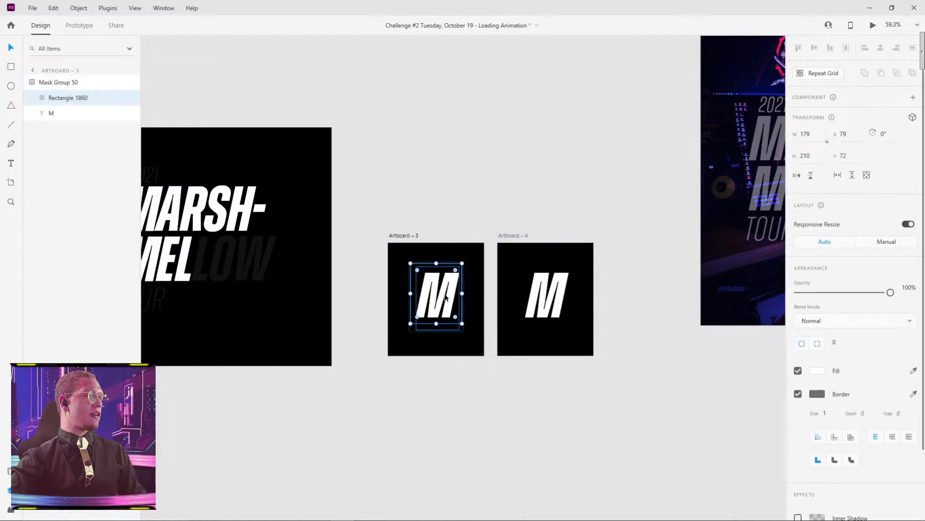
{"action": "scroll", "coordinate": [449, 300], "scroll_direction": "up", "scroll_amount": 5}
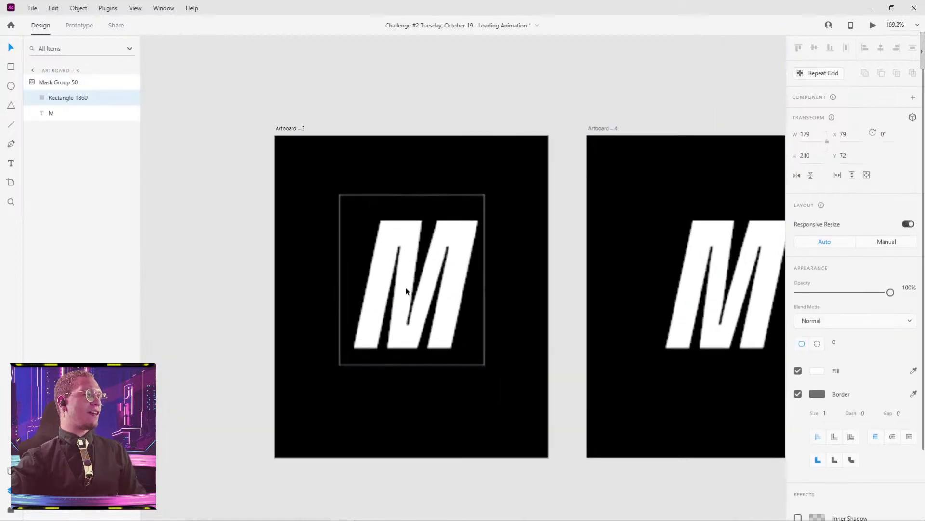
{"action": "left_click", "coordinate": [408, 237]}
{"action": "left_click_drag", "start_coordinate": [408, 234], "coordinate": [410, 389]}
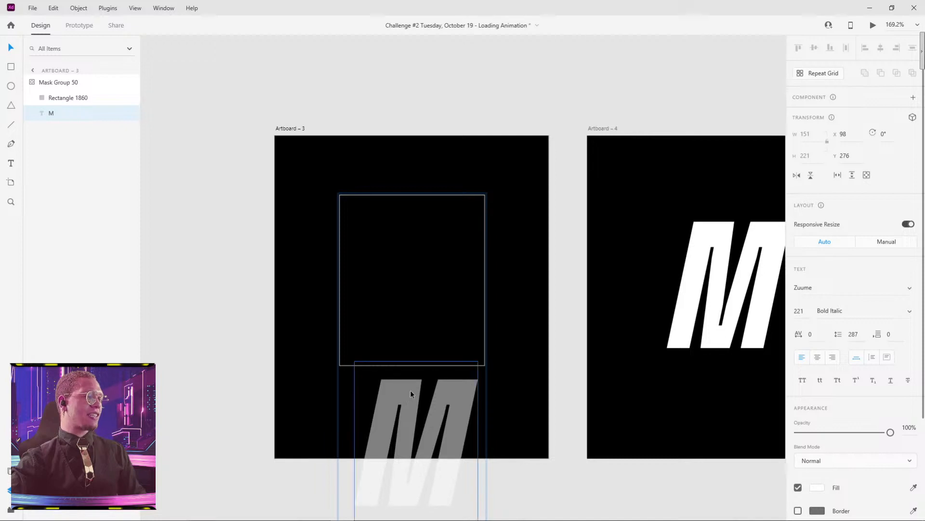
{"action": "left_click", "coordinate": [565, 309]}
{"action": "scroll", "coordinate": [504, 337], "scroll_direction": "down", "scroll_amount": 5}
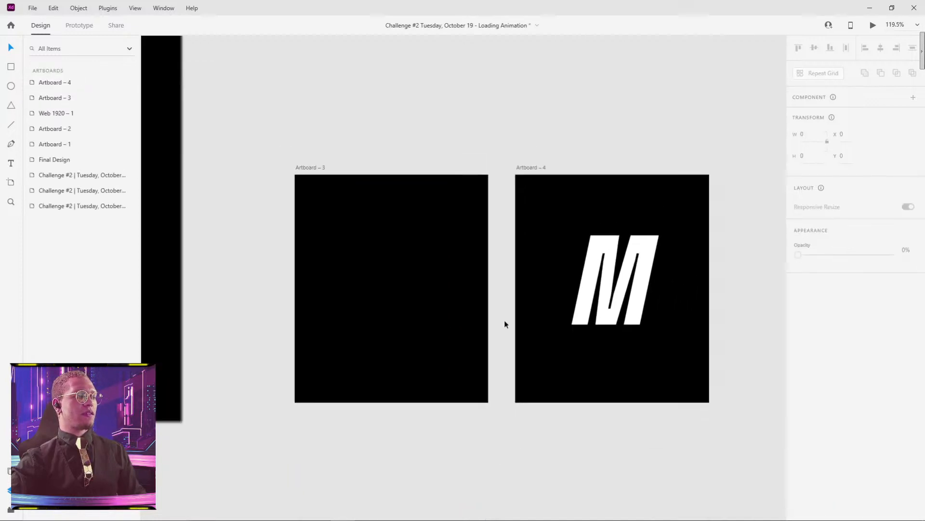
Step: Rename Artboard – 3 to art1 and its duplicate, Artboard – 4, to art2
{"action": "left_click", "coordinate": [398, 286]}
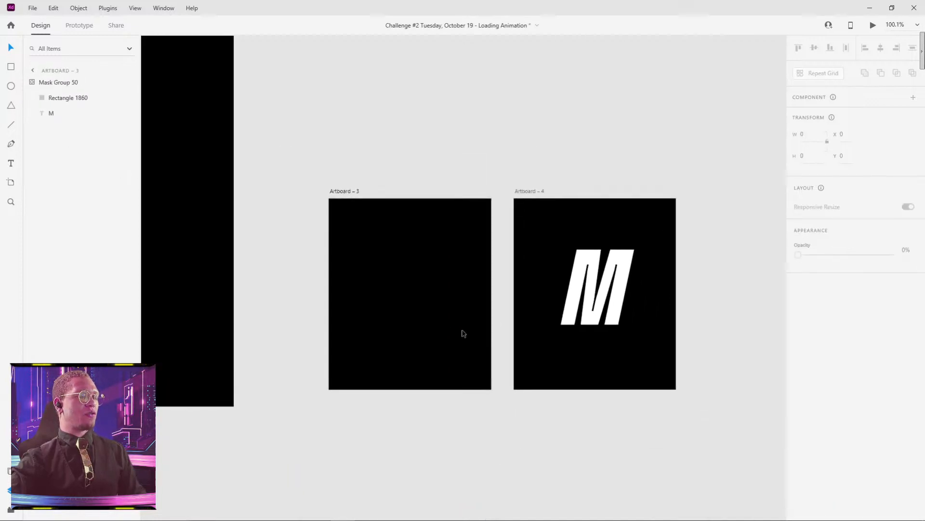
{"action": "left_click", "coordinate": [411, 335]}
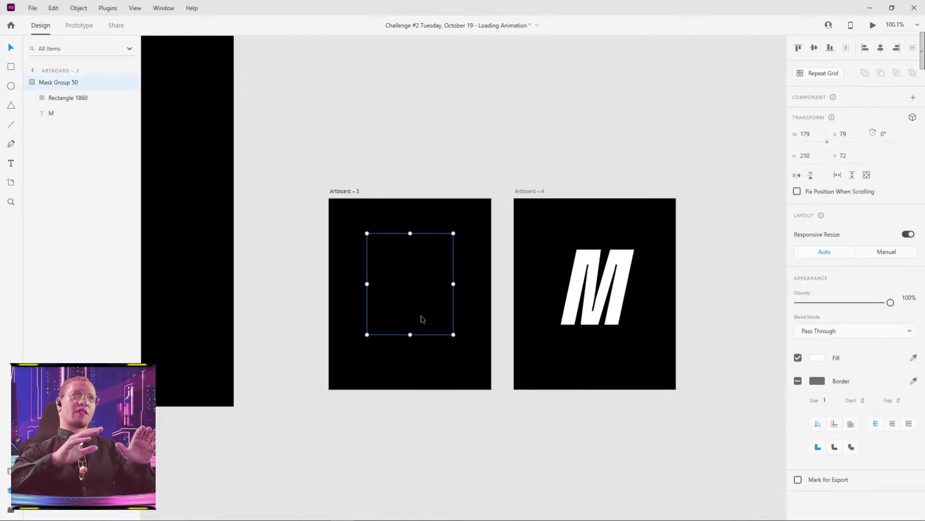
{"action": "left_click", "coordinate": [352, 197]}
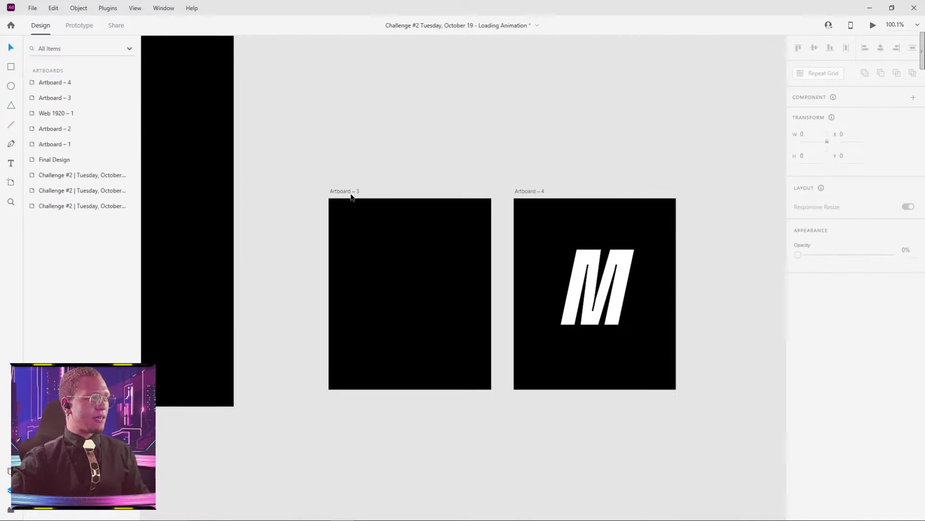
{"action": "left_click", "coordinate": [343, 192]}
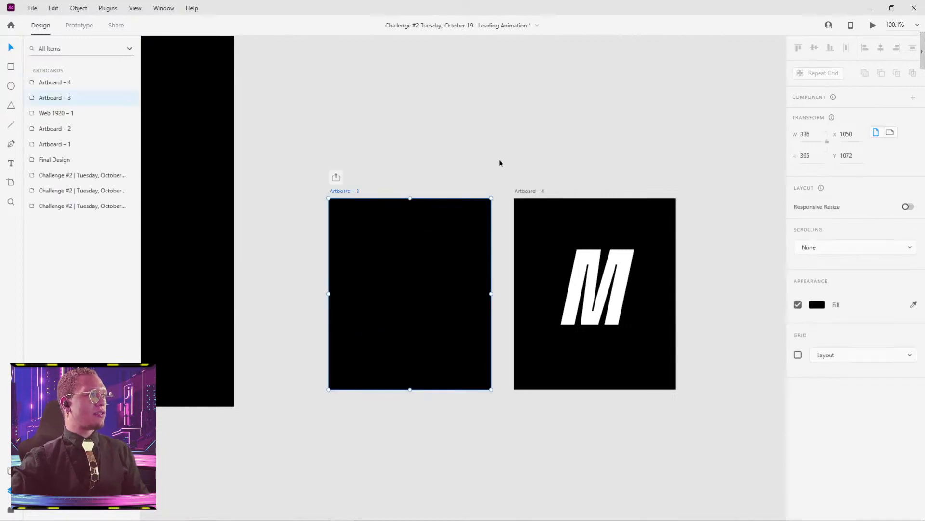
{"action": "double_click", "coordinate": [342, 191]}
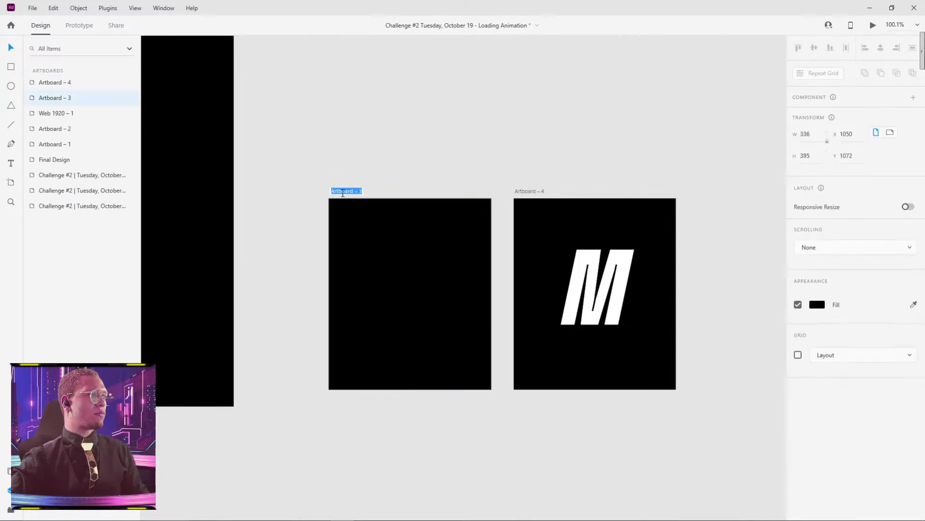
{"action": "key", "text": "Return"}
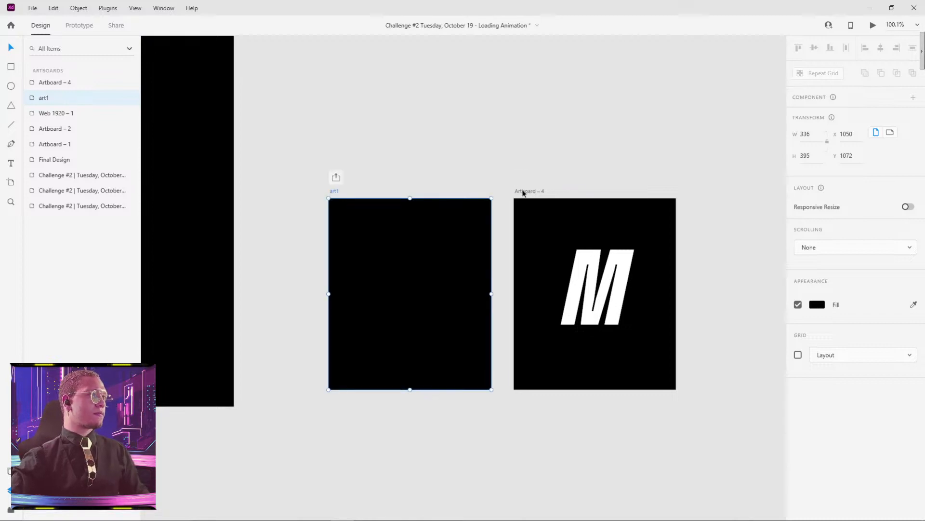
{"action": "double_click", "coordinate": [524, 191]}
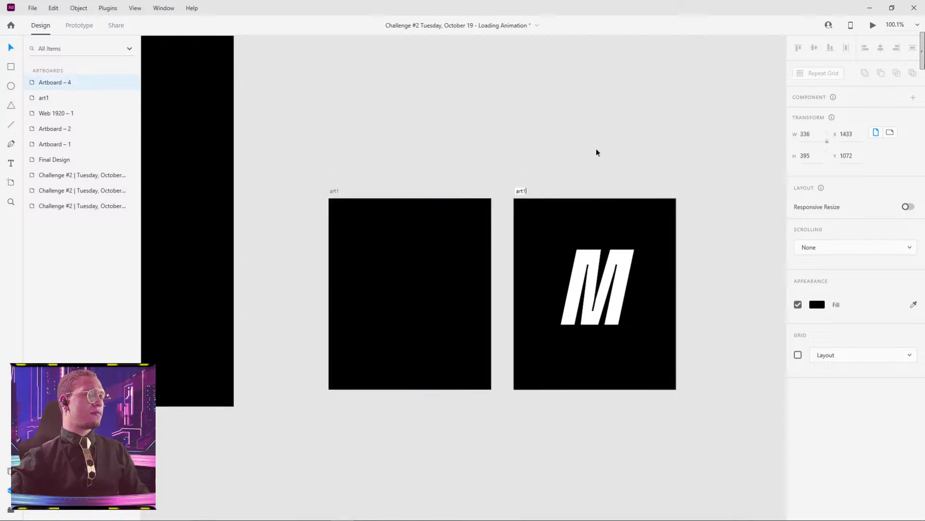
{"action": "type", "text": "art2"}
{"action": "key", "text": "Return"}
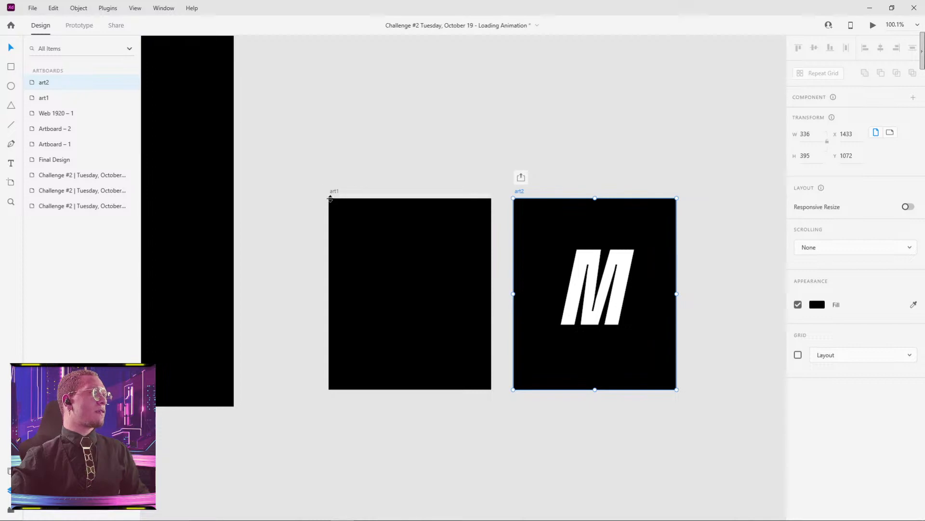
Step: In Prototype mode, link art1 to art2 with a Time trigger and a 1 s delay
{"action": "left_click", "coordinate": [334, 191]}
{"action": "left_click", "coordinate": [74, 29]}
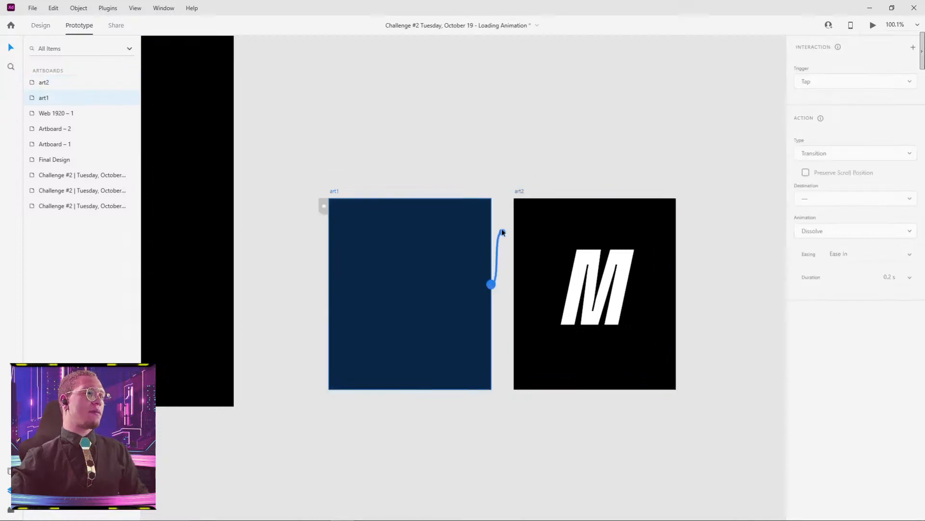
{"action": "left_click_drag", "start_coordinate": [506, 213], "coordinate": [530, 219]}
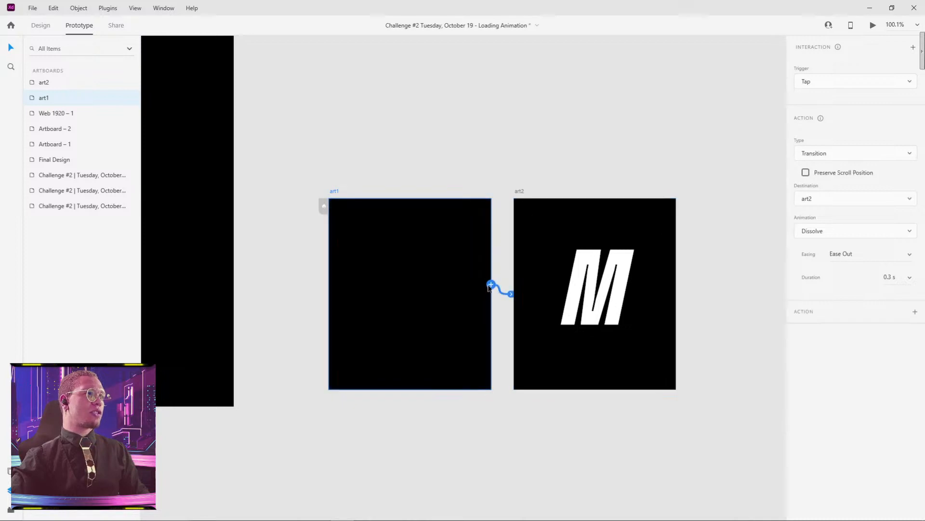
{"action": "left_click", "coordinate": [843, 82]}
{"action": "left_click", "coordinate": [813, 118]}
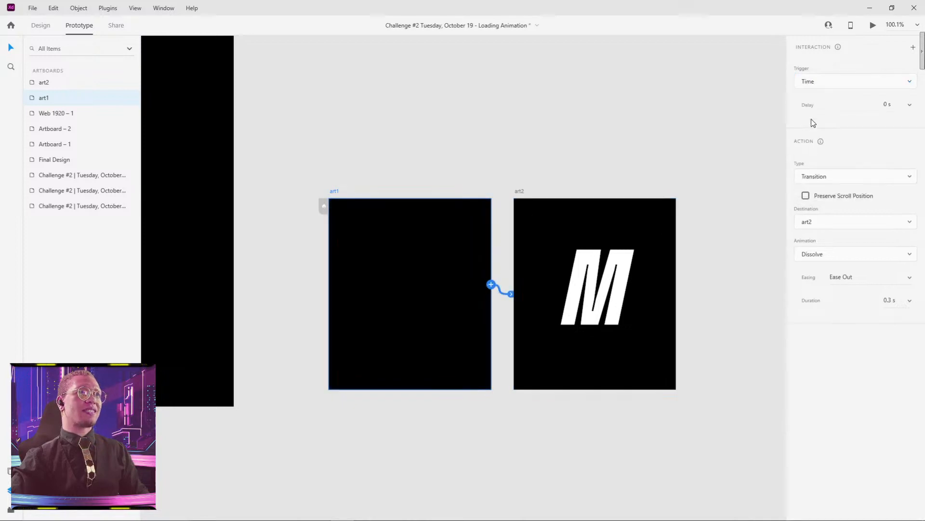
{"action": "left_click", "coordinate": [889, 104]}
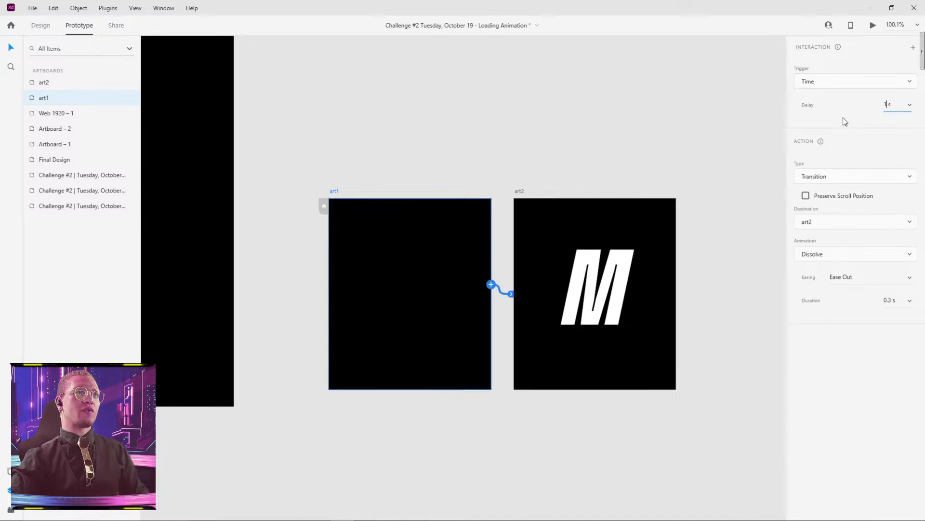
Step: Set the art1 to art2 transition to Auto-Animate with Snap easing and a 0.8 s duration
{"action": "left_click", "coordinate": [858, 255]}
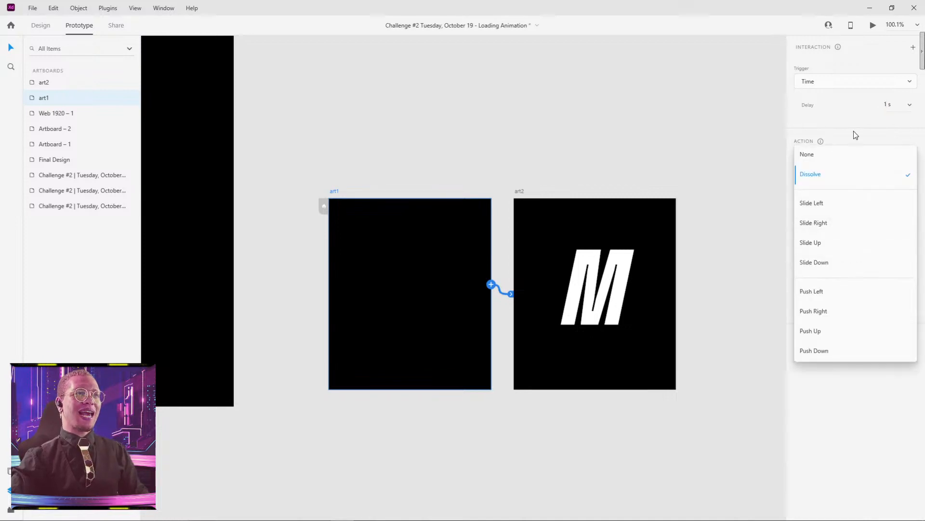
{"action": "left_click", "coordinate": [852, 145]}
{"action": "left_click", "coordinate": [850, 176]}
{"action": "left_click", "coordinate": [835, 202]}
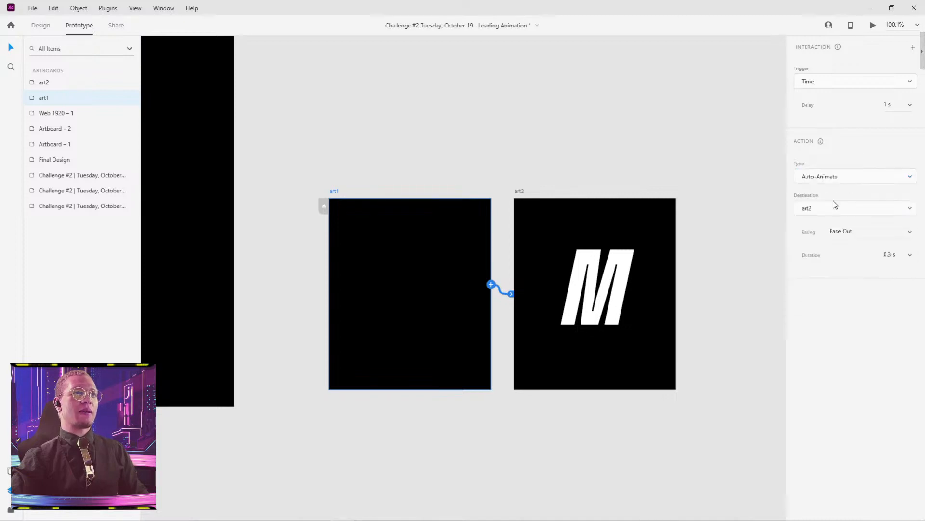
{"action": "left_click", "coordinate": [908, 233]}
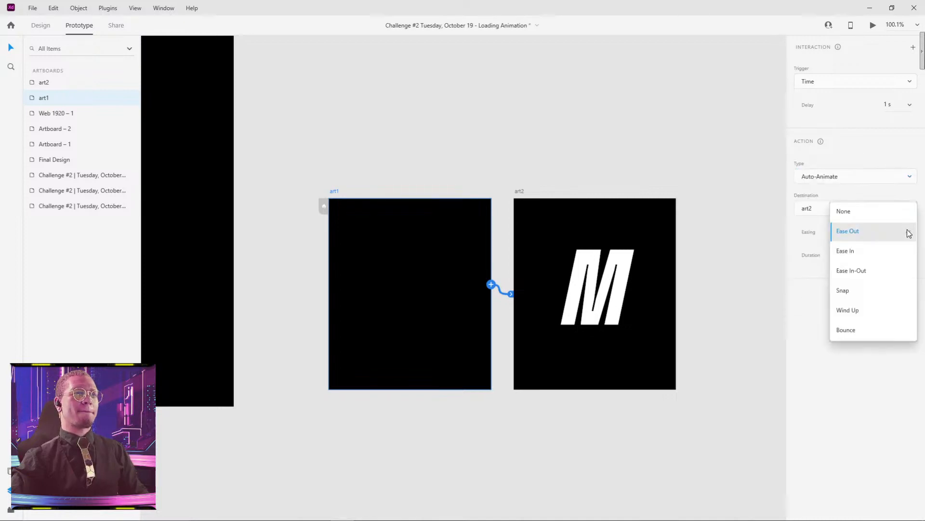
{"action": "left_click", "coordinate": [870, 292]}
{"action": "left_click", "coordinate": [905, 256]}
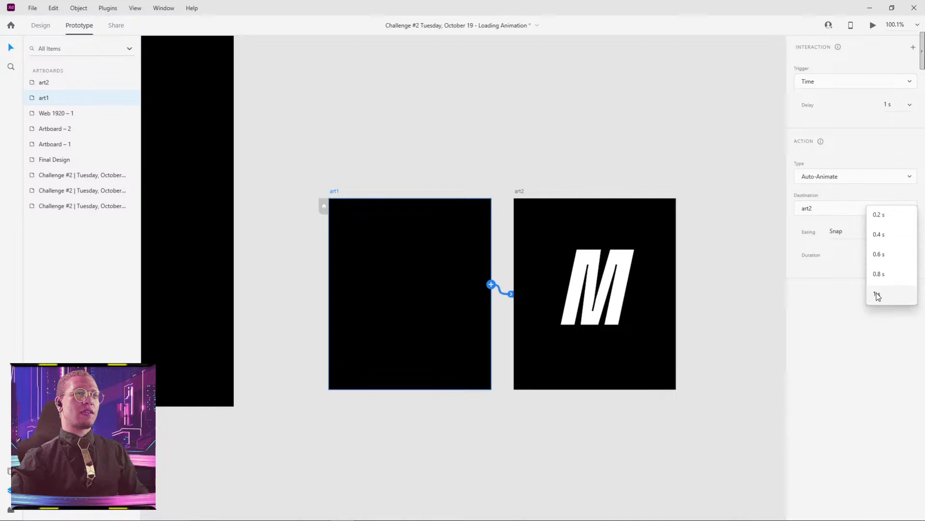
{"action": "left_click", "coordinate": [885, 275]}
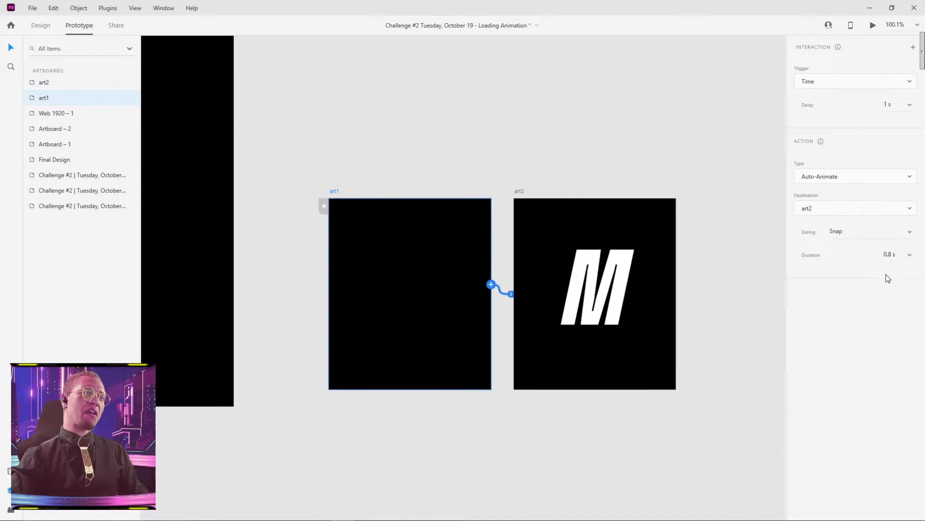
Step: Link art2 back to art1 with the same timed Auto-Animate settings so the animation loops
{"action": "left_click", "coordinate": [725, 281]}
{"action": "left_click", "coordinate": [520, 192]}
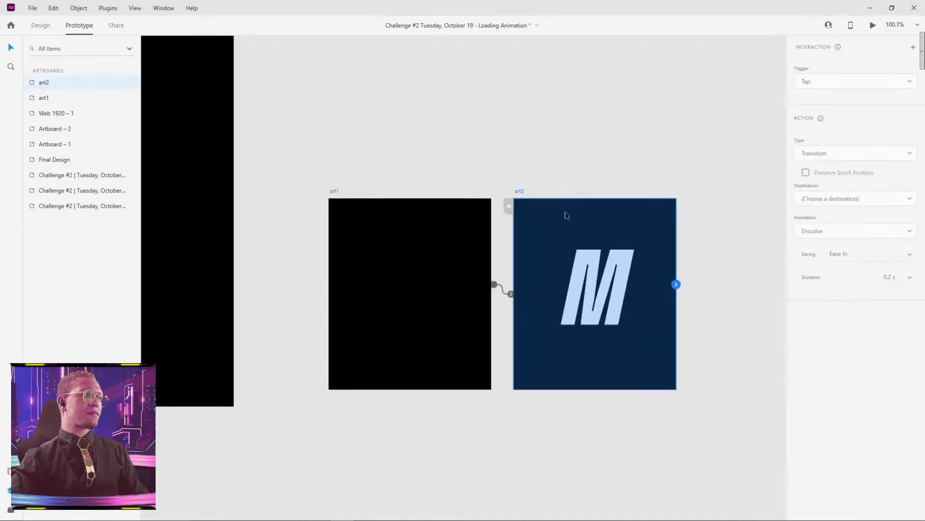
{"action": "left_click_drag", "start_coordinate": [677, 283], "coordinate": [455, 209]}
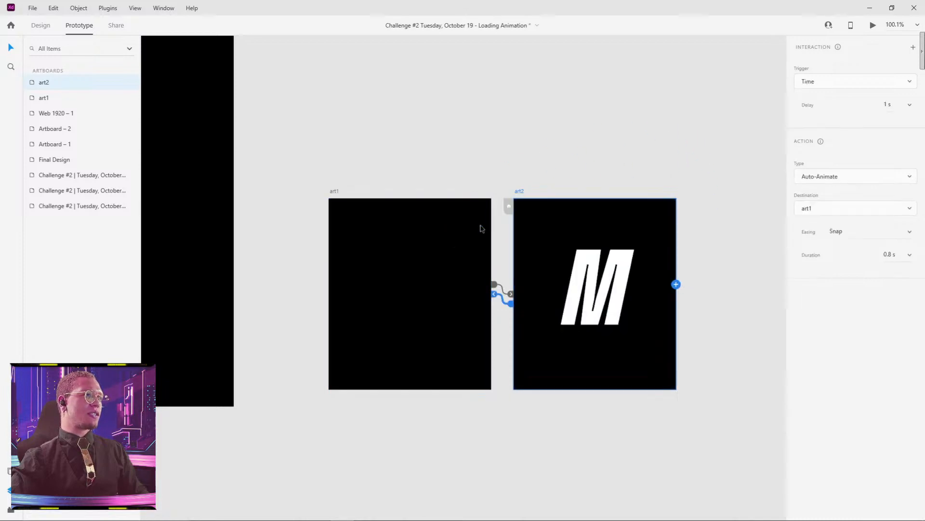
{"action": "left_click", "coordinate": [545, 135]}
Step: Preview the prototype from art1 in a relocated, enlarged preview window, and close the preview
{"action": "left_click", "coordinate": [334, 192]}
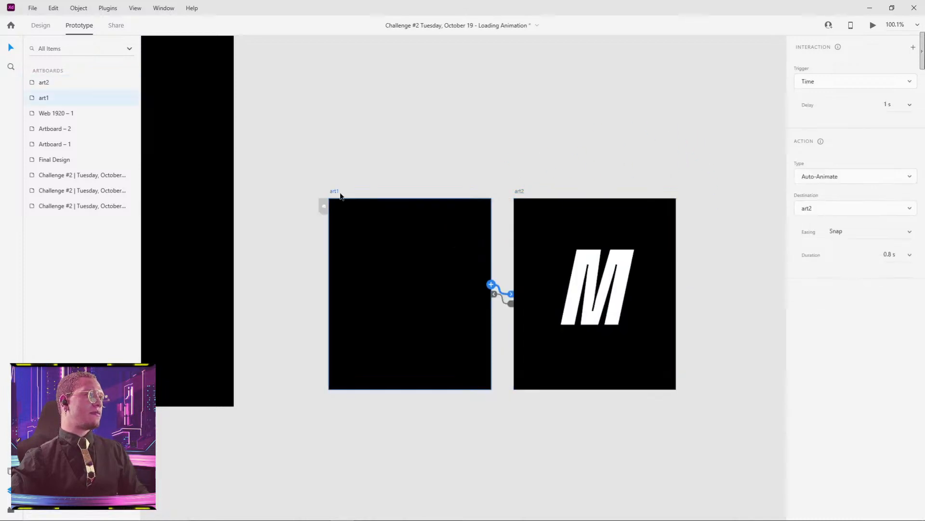
{"action": "left_click", "coordinate": [872, 26]}
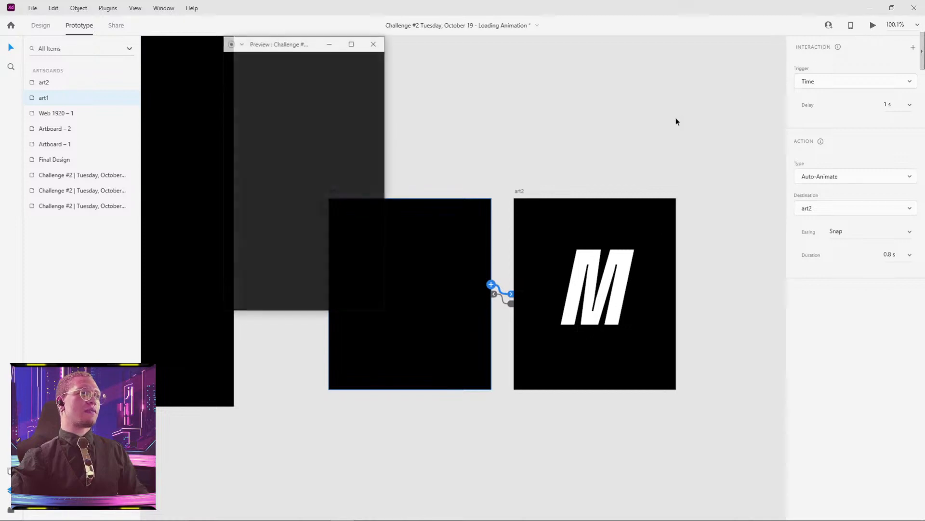
{"action": "left_click_drag", "start_coordinate": [293, 44], "coordinate": [633, 58]}
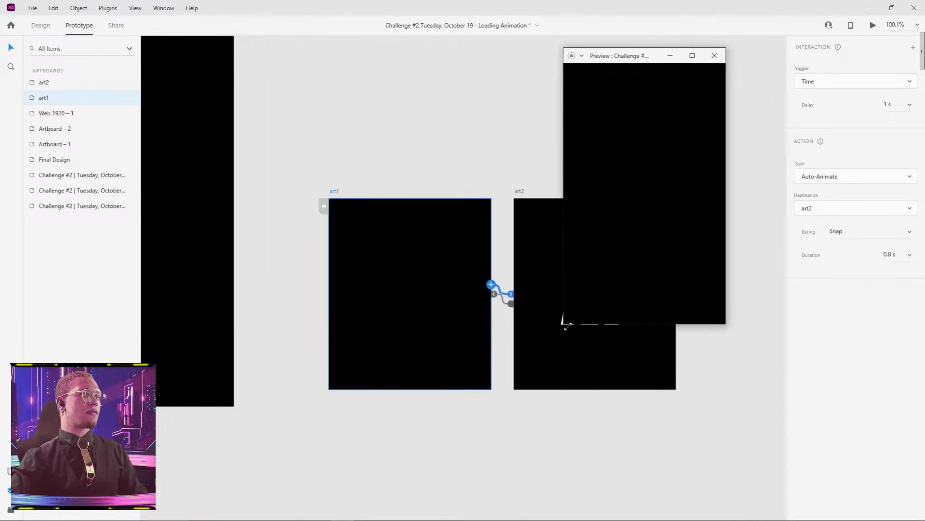
{"action": "left_click_drag", "start_coordinate": [566, 327], "coordinate": [308, 462]}
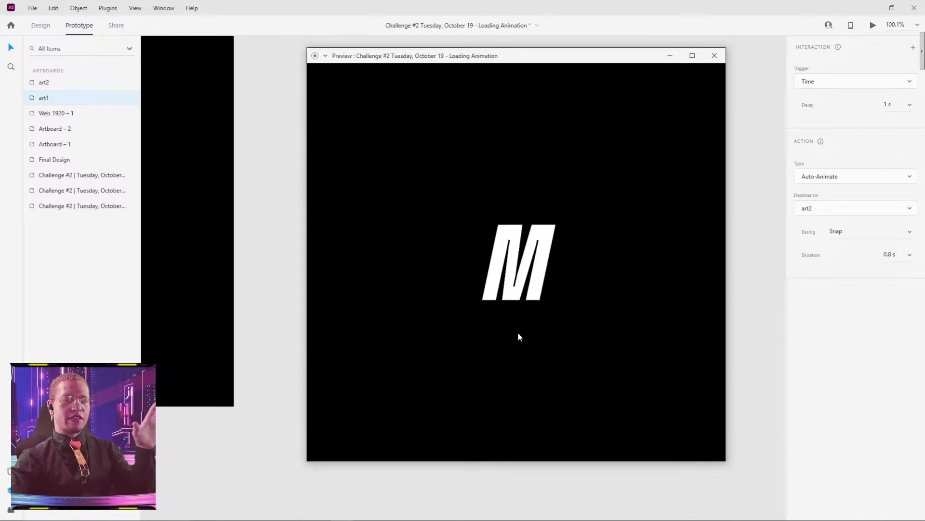
{"action": "left_click", "coordinate": [715, 56]}
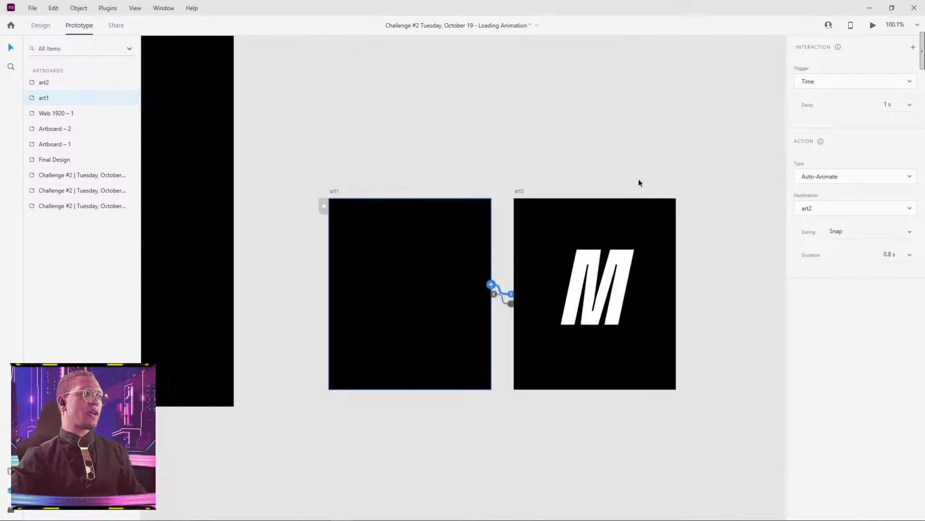
Step: Spread the two letter artboards apart, moving art2 to the right and art1 left to X 916
{"action": "left_click", "coordinate": [622, 162]}
{"action": "left_click_drag", "start_coordinate": [673, 176], "coordinate": [620, 164]}
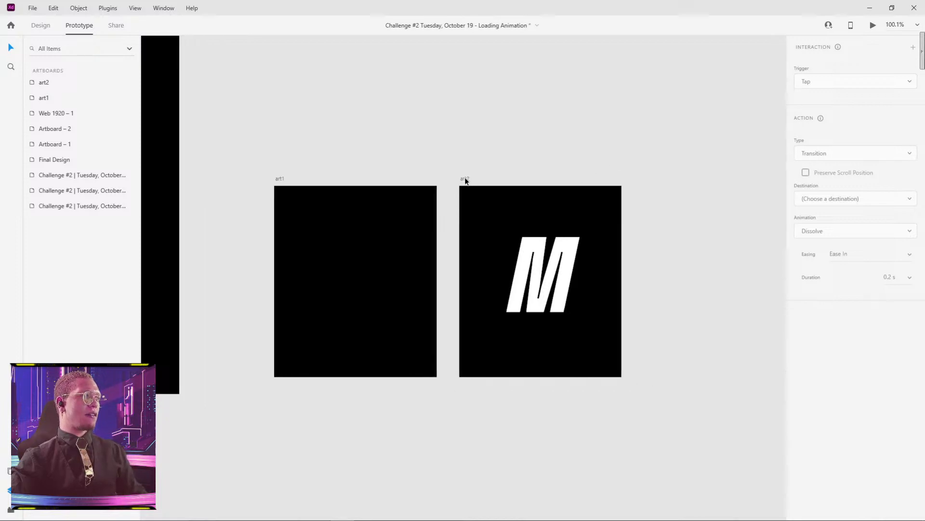
{"action": "left_click_drag", "start_coordinate": [466, 180], "coordinate": [583, 174]}
{"action": "left_click_drag", "start_coordinate": [280, 180], "coordinate": [215, 179]}
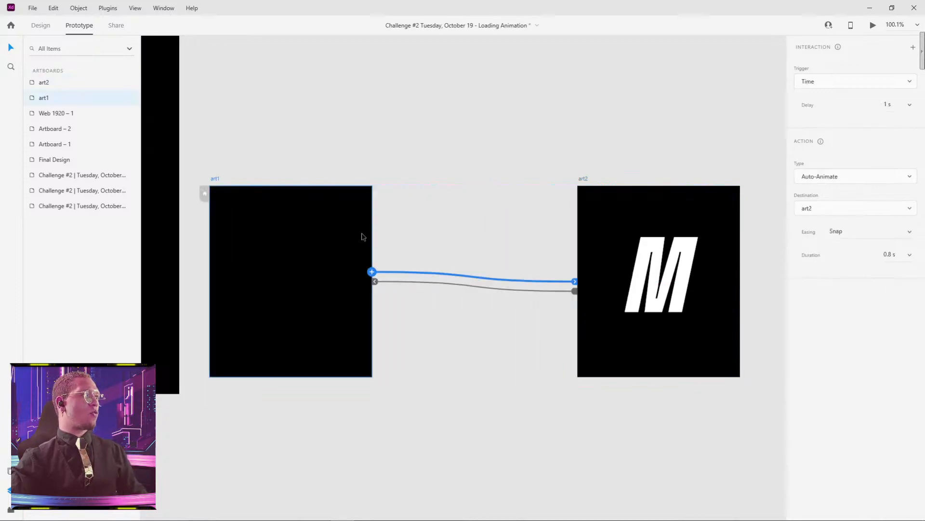
Step: Return to Design mode and move the mask group on art1 horizontally to the left, to X 26
{"action": "left_click", "coordinate": [39, 30]}
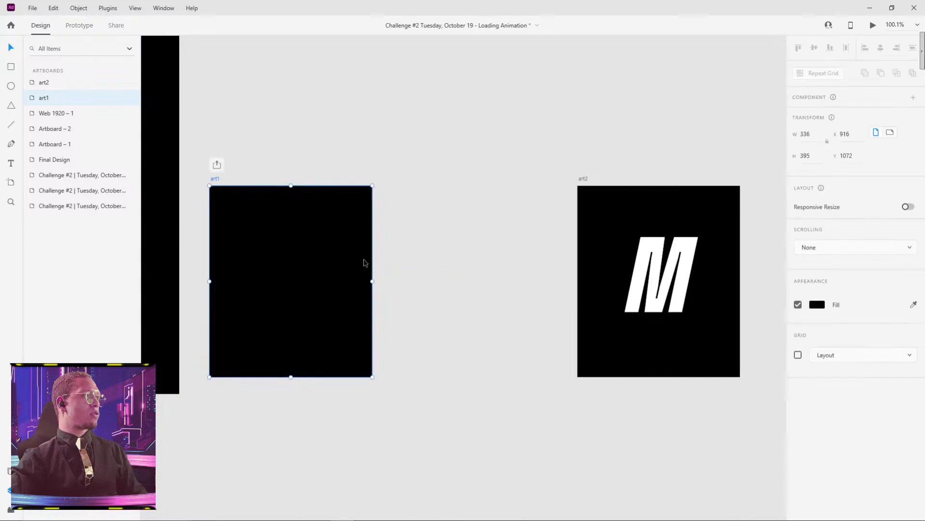
{"action": "left_click_drag", "start_coordinate": [373, 282], "coordinate": [477, 280]}
{"action": "key", "text": "ctrl+z"}
{"action": "scroll", "coordinate": [487, 162], "scroll_direction": "down", "scroll_amount": 5}
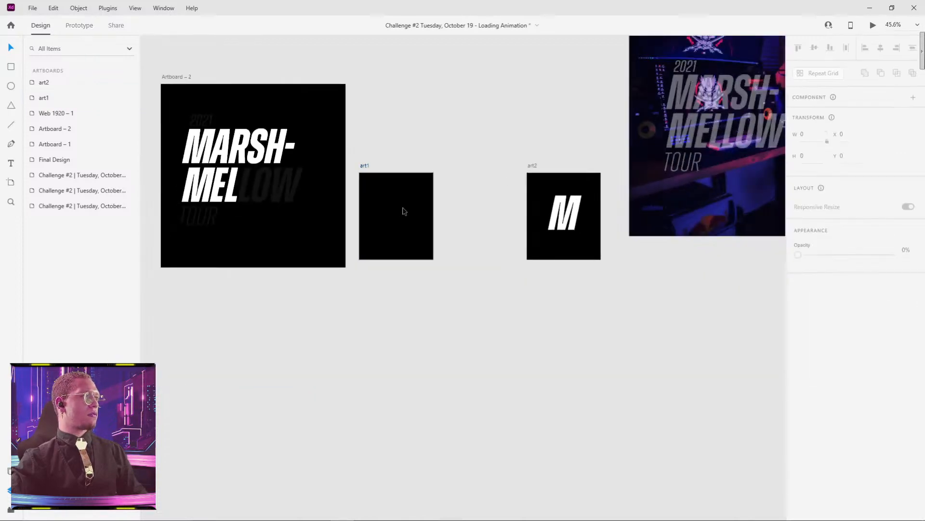
{"action": "left_click", "coordinate": [557, 213]}
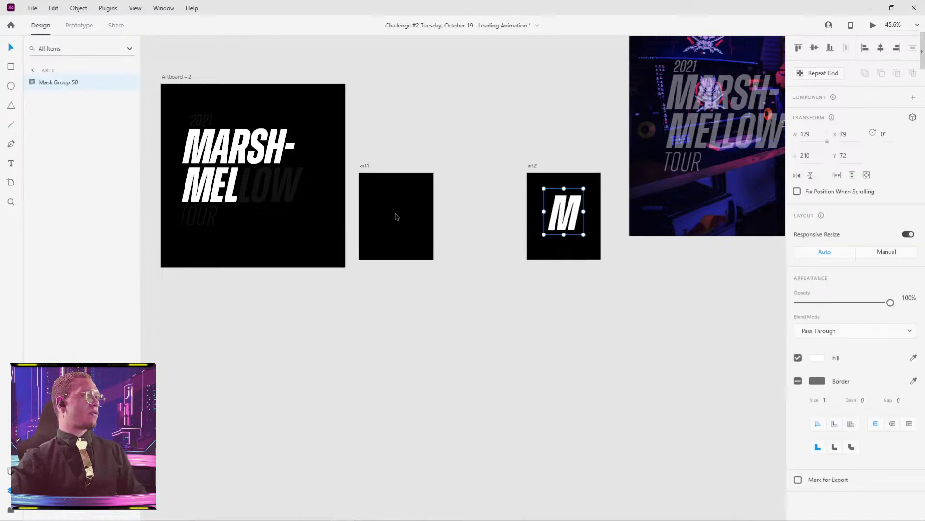
{"action": "left_click", "coordinate": [384, 234]}
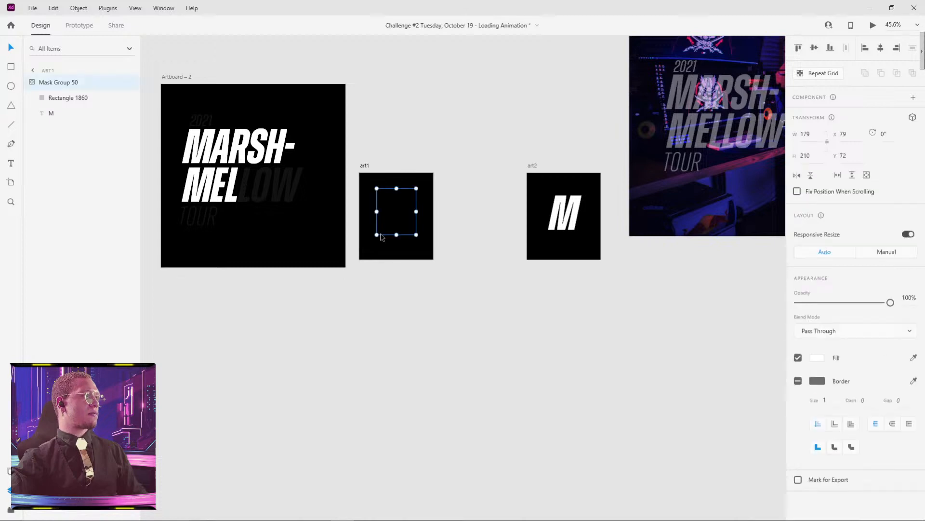
{"action": "scroll", "coordinate": [388, 231], "scroll_direction": "up", "scroll_amount": 6}
{"action": "left_click_drag", "start_coordinate": [413, 248], "coordinate": [374, 249]}
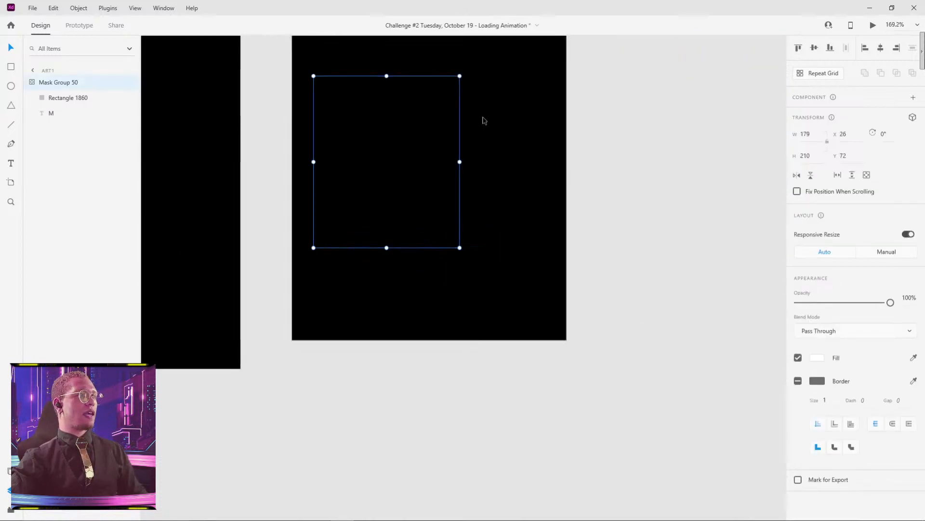
Step: Examine the mask group on art1 by selecting its mask rectangle and the hidden M below it
{"action": "scroll", "coordinate": [491, 135], "scroll_direction": "down", "scroll_amount": 3}
{"action": "left_click_drag", "start_coordinate": [356, 124], "coordinate": [429, 127]}
{"action": "left_click", "coordinate": [349, 224]}
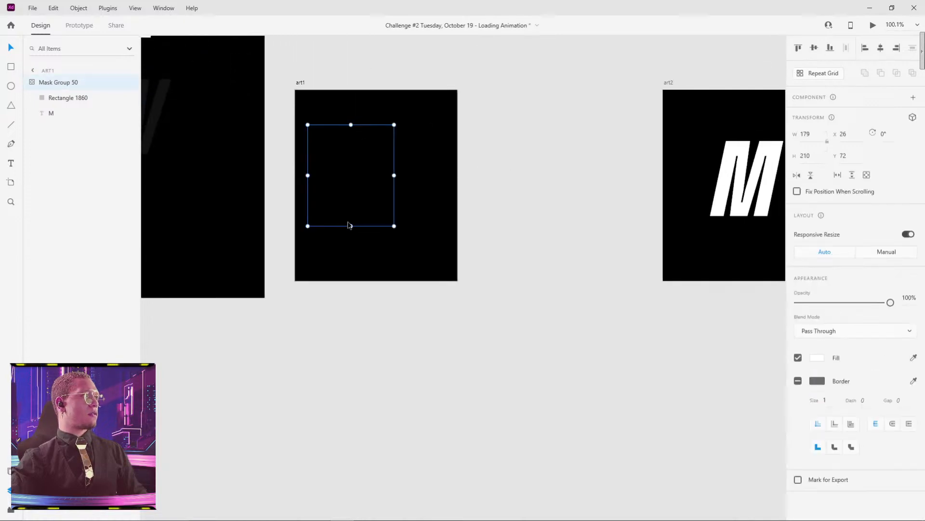
{"action": "left_click", "coordinate": [43, 98]}
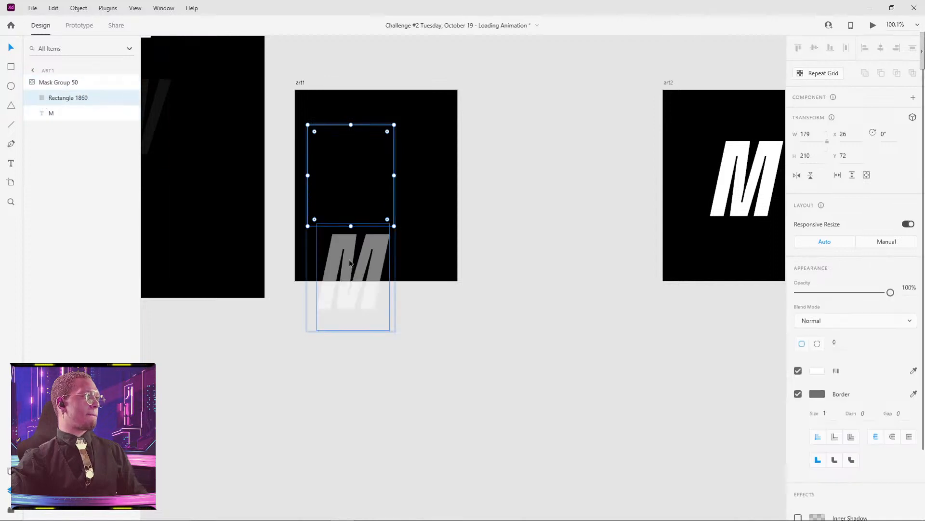
{"action": "left_click_drag", "start_coordinate": [402, 145], "coordinate": [418, 155]}
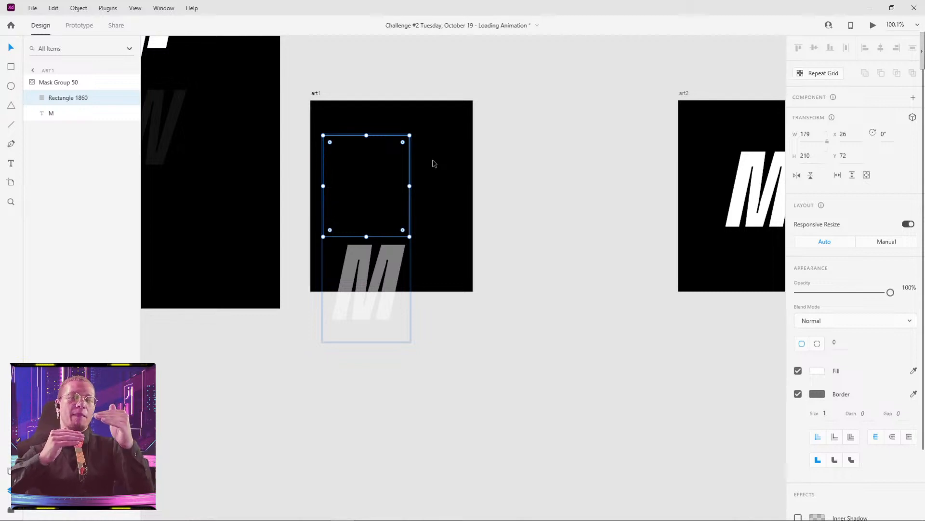
{"action": "left_click", "coordinate": [372, 268]}
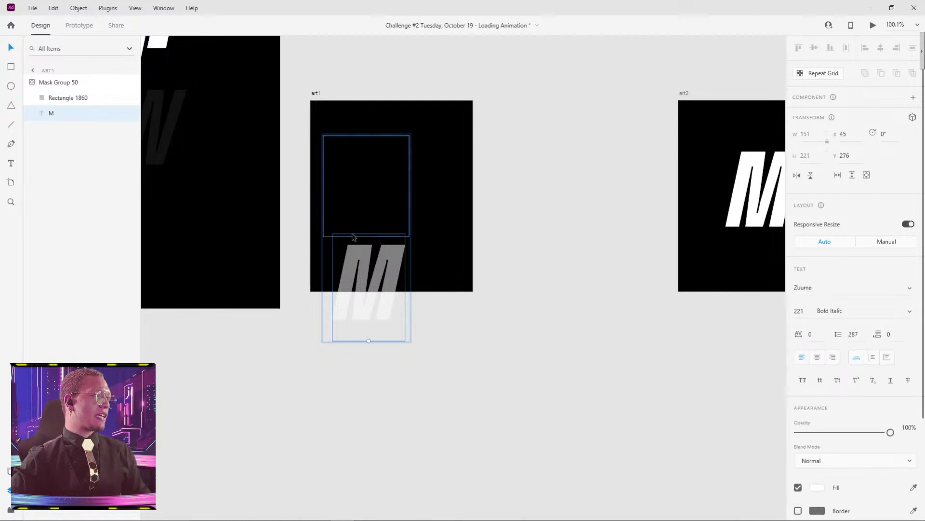
Step: On Artboard – 2, duplicate the white L of MEL onto the next faint L, at X 350, Y 359
{"action": "left_click_drag", "start_coordinate": [343, 149], "coordinate": [631, 321]}
{"action": "scroll", "coordinate": [631, 321], "scroll_direction": "up", "scroll_amount": 1}
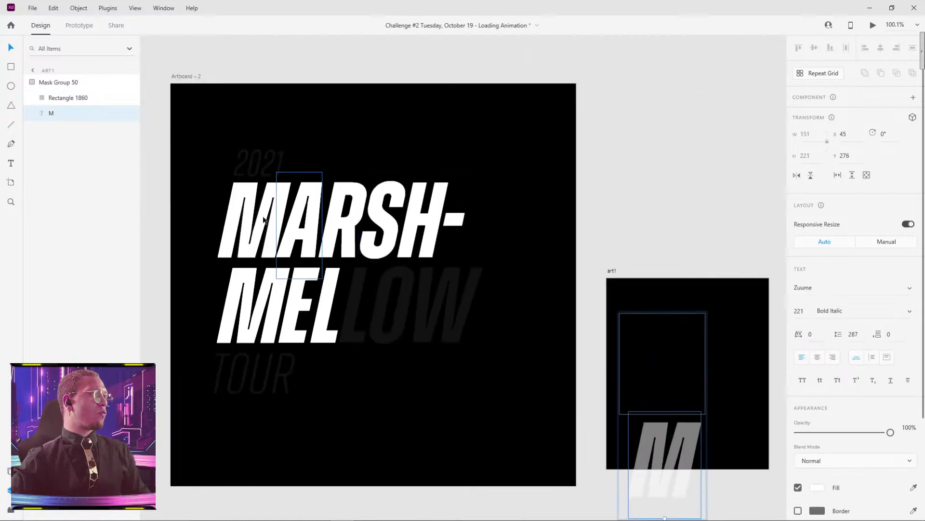
{"action": "left_click", "coordinate": [319, 329]}
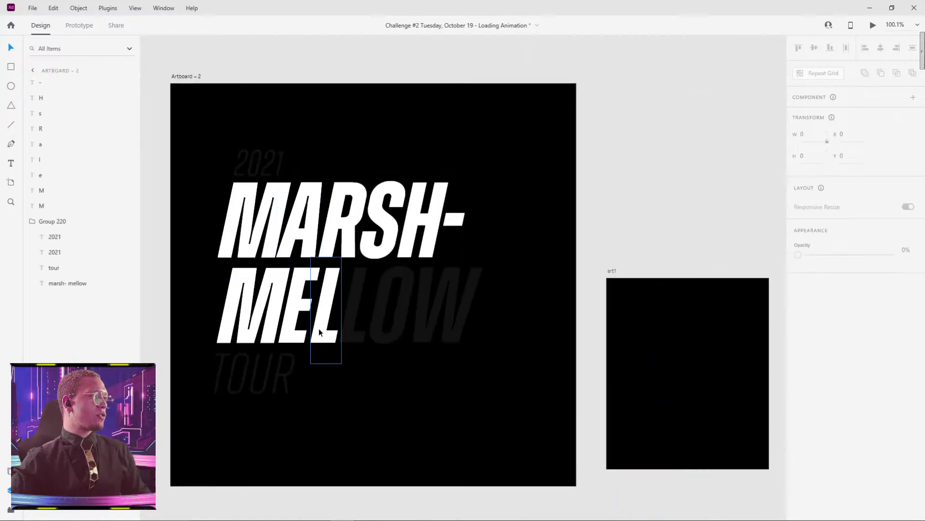
{"action": "left_click_drag", "start_coordinate": [327, 305], "coordinate": [356, 307]}
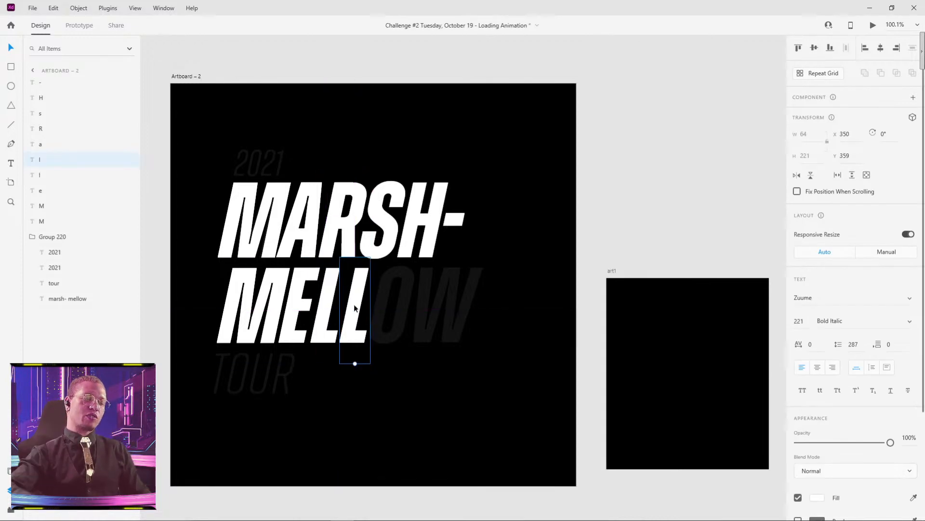
Step: Duplicate the second L, change the copy's text to "o", and align it over the faint O at X 409
{"action": "scroll", "coordinate": [354, 307], "scroll_direction": "up", "scroll_amount": 4}
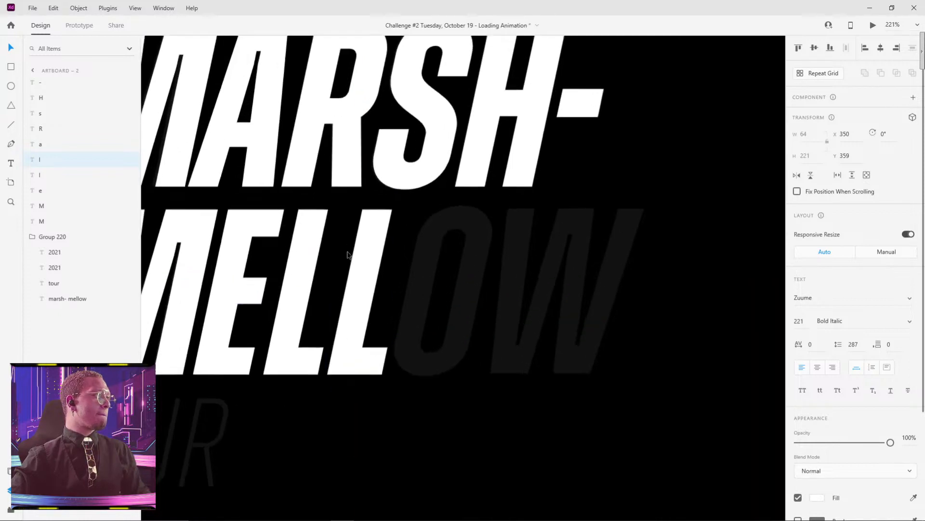
{"action": "scroll", "coordinate": [348, 255], "scroll_direction": "up", "scroll_amount": 2}
{"action": "key", "text": "alt"}
{"action": "key", "text": "alt"}
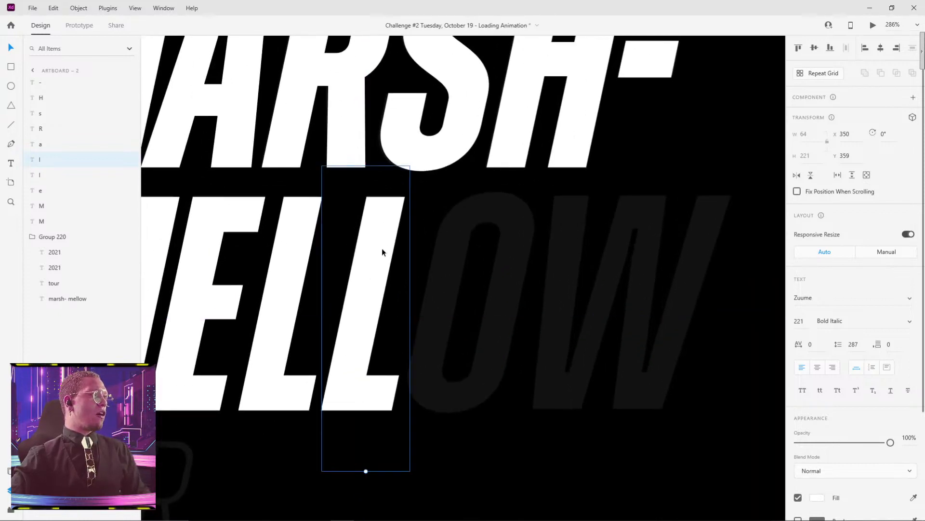
{"action": "left_click_drag", "start_coordinate": [376, 261], "coordinate": [461, 262]}
{"action": "double_click", "coordinate": [462, 262]}
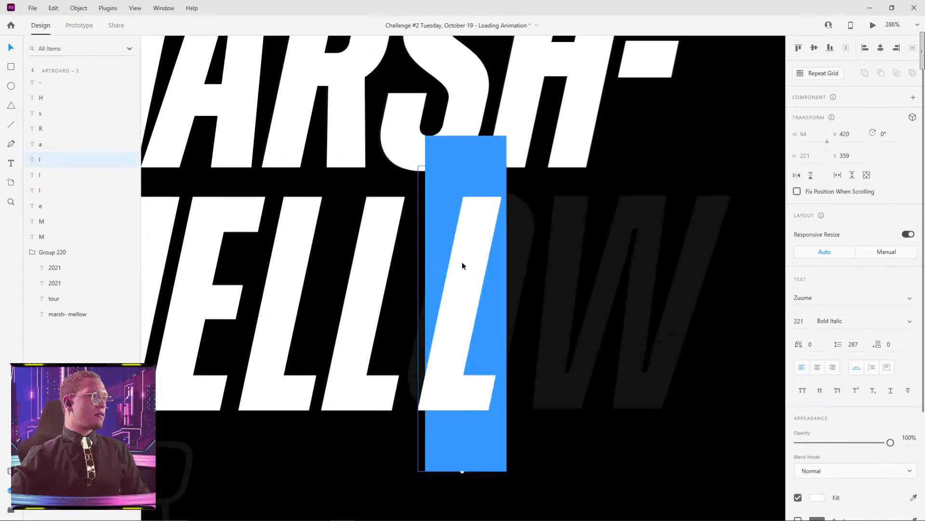
{"action": "type", "text": "o"}
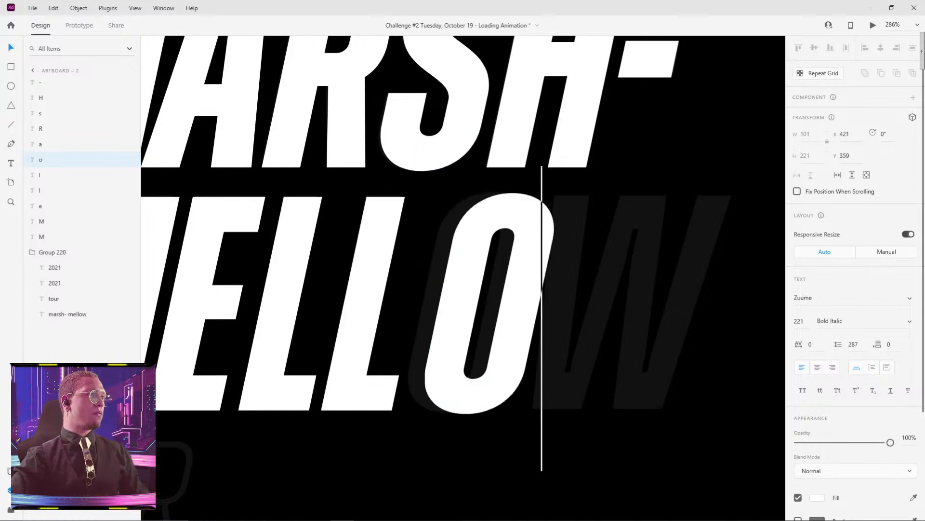
{"action": "key", "text": "Escape"}
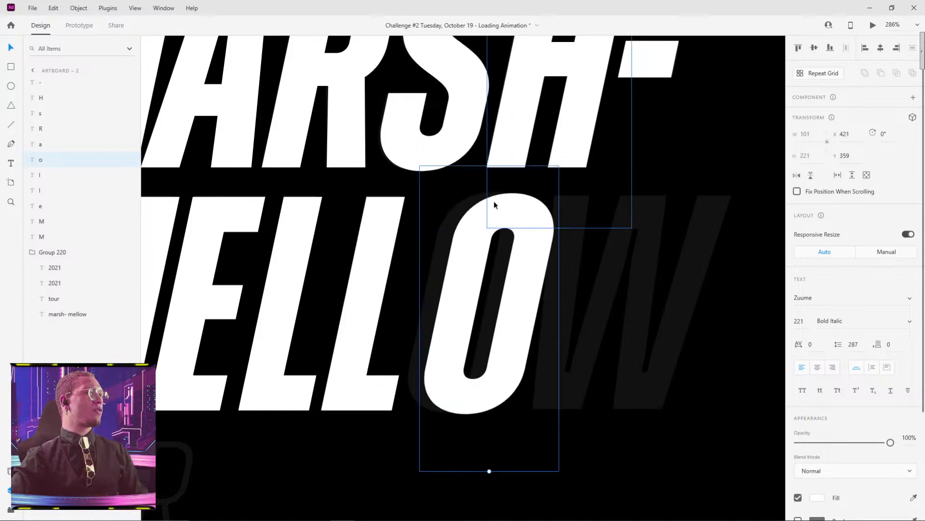
{"action": "left_click_drag", "start_coordinate": [494, 212], "coordinate": [489, 222]}
{"action": "left_click_drag", "start_coordinate": [469, 262], "coordinate": [458, 266]}
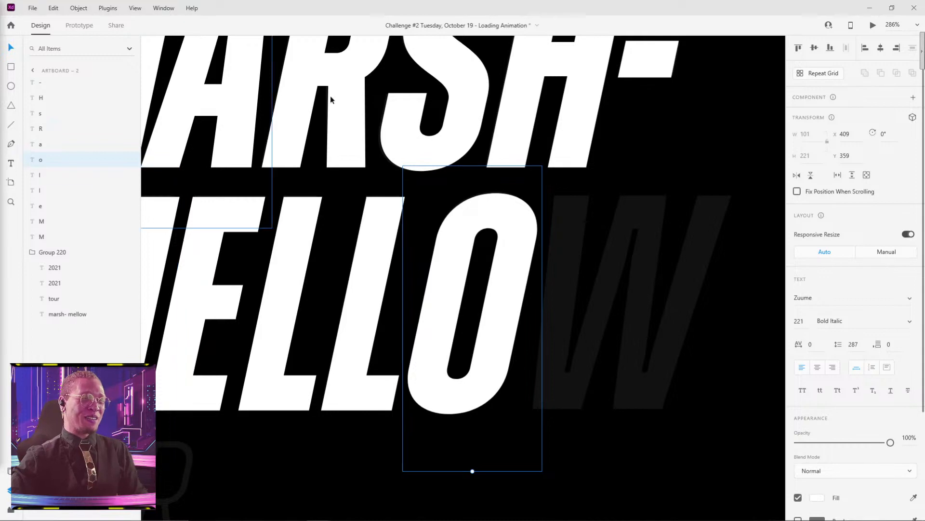
Step: Duplicate the O, change the copy's text to "w", and align it over the faint W at about X 496
{"action": "scroll", "coordinate": [601, 123], "scroll_direction": "down", "scroll_amount": 2}
{"action": "left_click", "coordinate": [756, 161]}
{"action": "left_click_drag", "start_coordinate": [554, 205], "coordinate": [651, 195]}
{"action": "double_click", "coordinate": [652, 195]}
{"action": "type", "text": "w"}
{"action": "key", "text": "Escape"}
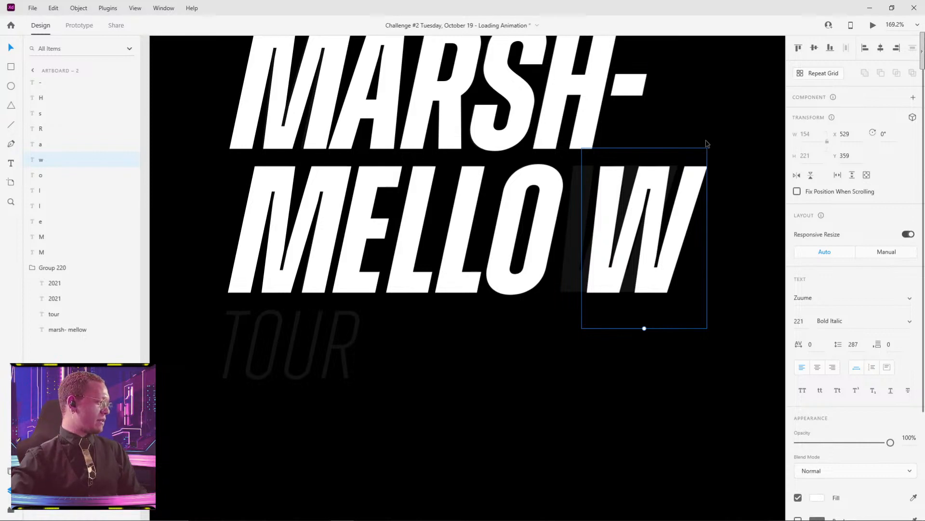
{"action": "left_click_drag", "start_coordinate": [605, 202], "coordinate": [582, 204]}
{"action": "scroll", "coordinate": [605, 194], "scroll_direction": "up", "scroll_amount": 6}
{"action": "left_click_drag", "start_coordinate": [521, 176], "coordinate": [512, 177]}
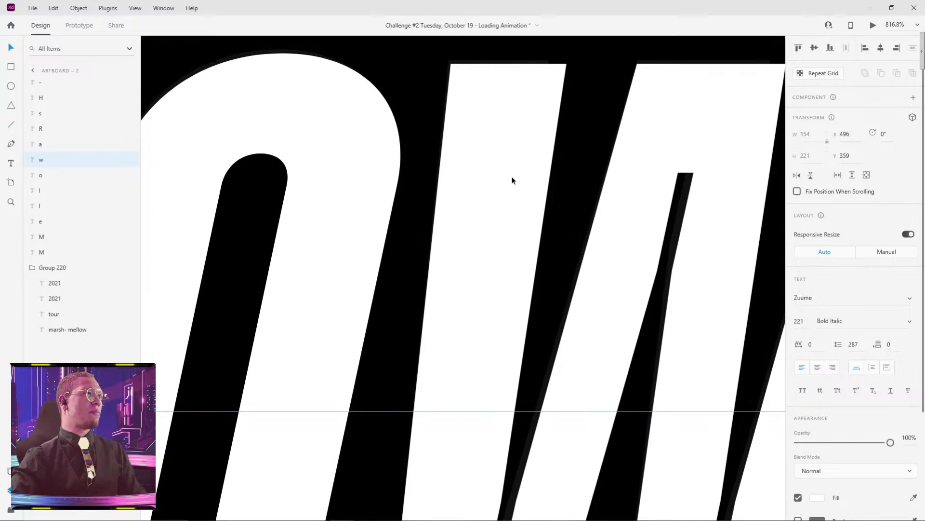
Step: Duplicate the M of MARSH- straight above it and change the copy's text to "2021"
{"action": "scroll", "coordinate": [525, 231], "scroll_direction": "down", "scroll_amount": 8}
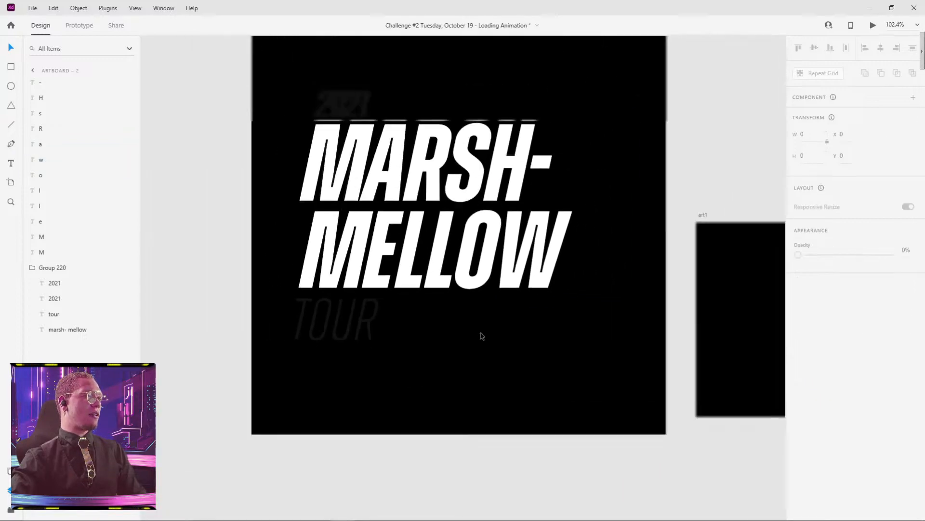
{"action": "scroll", "coordinate": [482, 336], "scroll_direction": "down", "scroll_amount": 2}
{"action": "scroll", "coordinate": [448, 327], "scroll_direction": "up", "scroll_amount": 5}
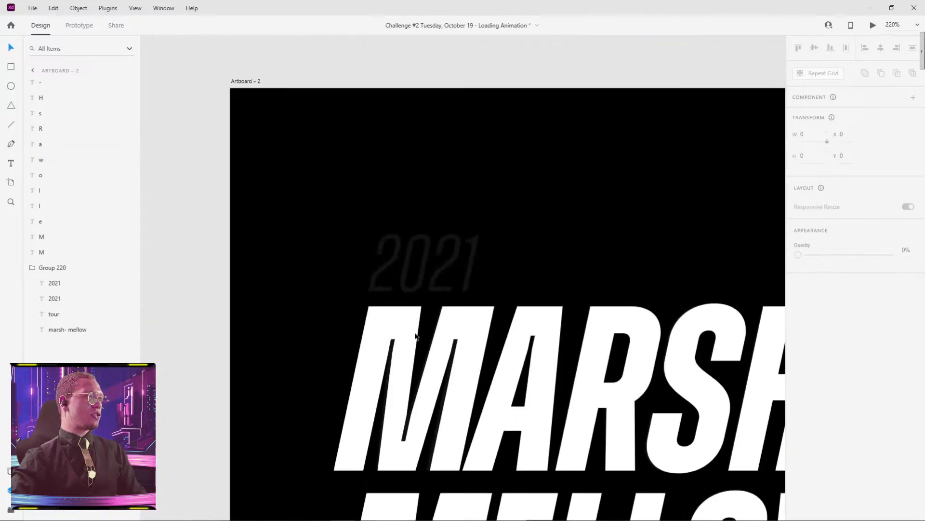
{"action": "left_click_drag", "start_coordinate": [416, 336], "coordinate": [413, 158]}
{"action": "double_click", "coordinate": [414, 158]}
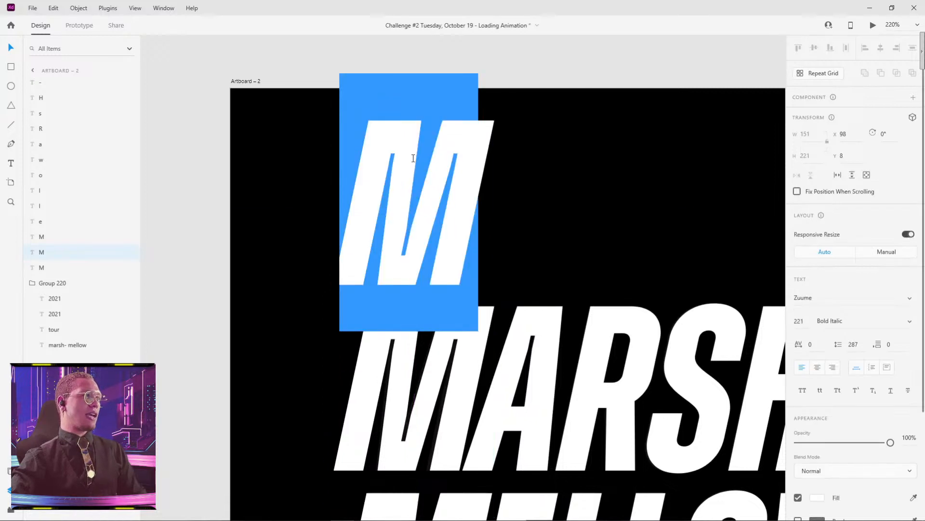
{"action": "type", "text": "2021"}
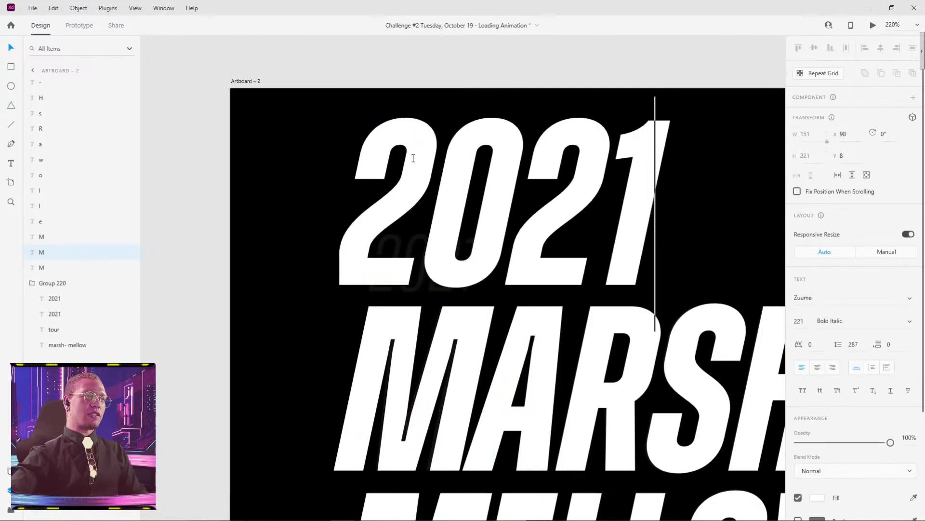
Step: Reduce the font size of the new 2021 text, trying 44 and settling on 70
{"action": "double_click", "coordinate": [366, 174]}
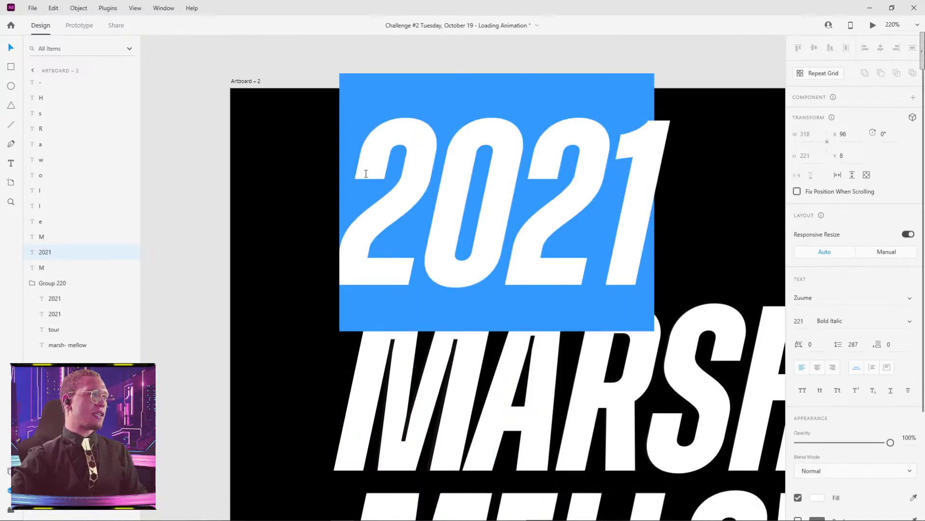
{"action": "left_click", "coordinate": [805, 319]}
{"action": "type", "text": "44"}
{"action": "key", "text": "Return"}
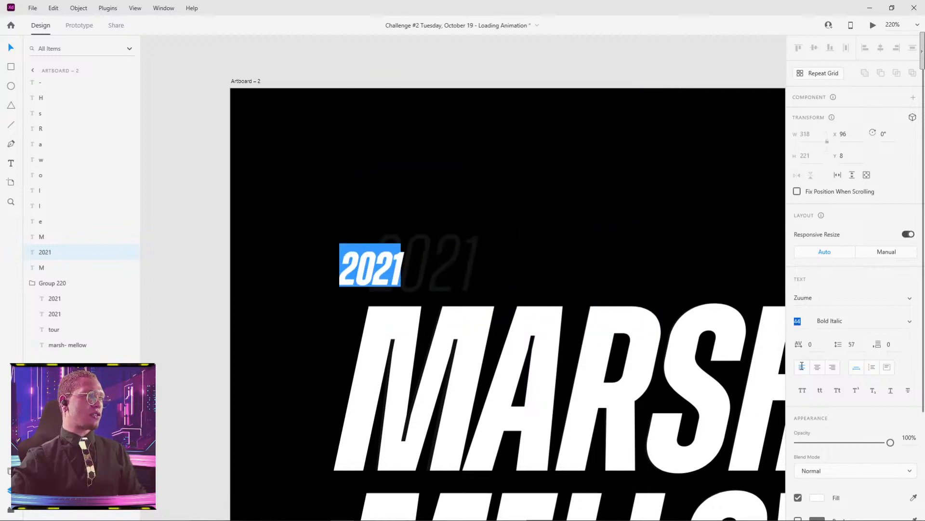
{"action": "type", "text": "70"}
{"action": "key", "text": "Return"}
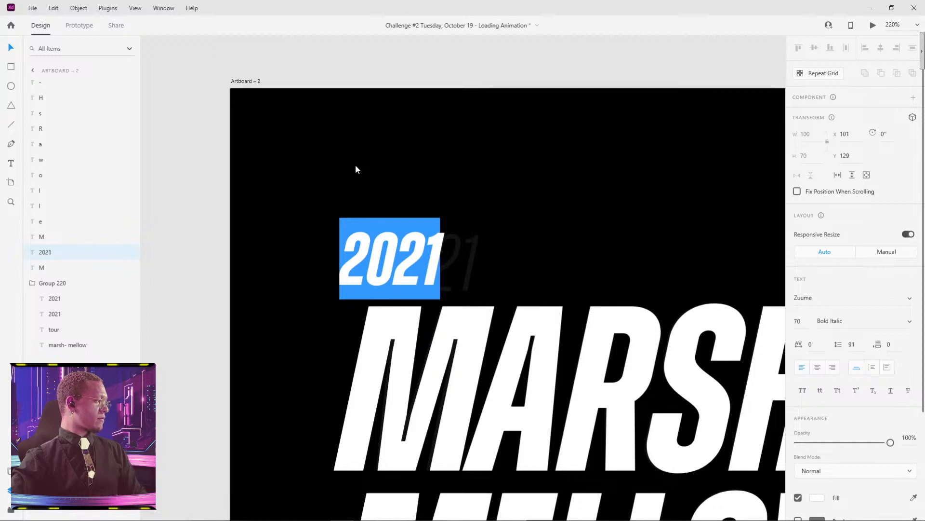
{"action": "key", "text": "Escape"}
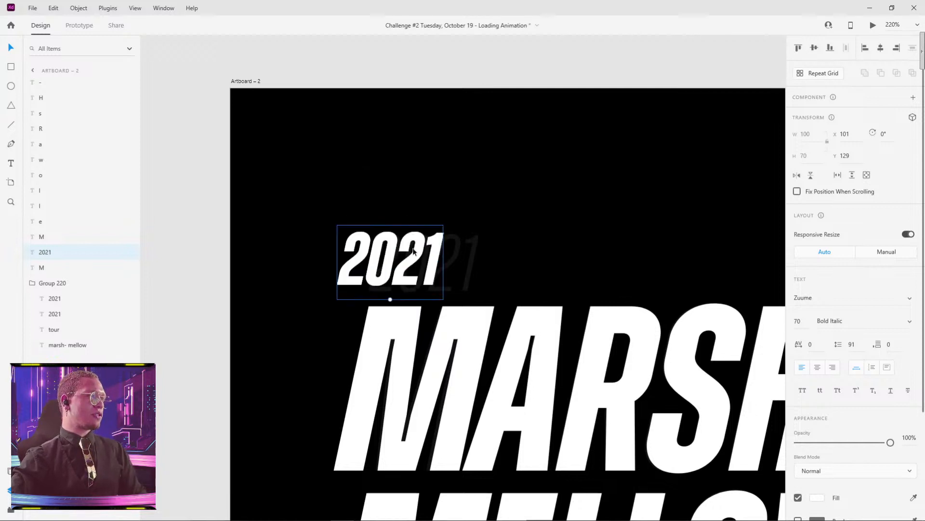
Step: Place the white 2021 over the faint 2021 at X 131, Y 129, and enlarge it to font size 77
{"action": "left_click_drag", "start_coordinate": [413, 247], "coordinate": [445, 245]}
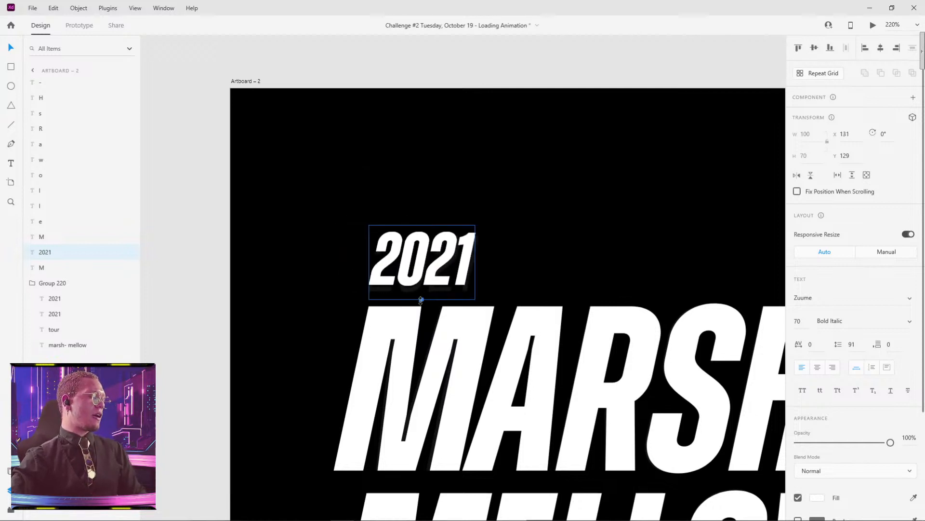
{"action": "left_click_drag", "start_coordinate": [422, 300], "coordinate": [422, 307]}
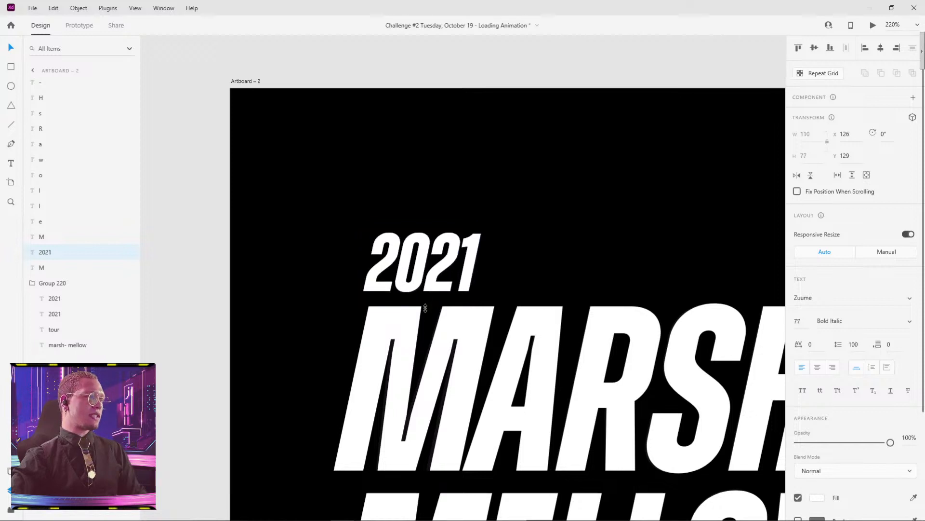
{"action": "mouse_move", "coordinate": [439, 268]}
{"action": "left_mouse_down"}
{"action": "mouse_move", "coordinate": [455, 266]}
{"action": "mouse_move", "coordinate": [437, 263]}
{"action": "left_mouse_up"}
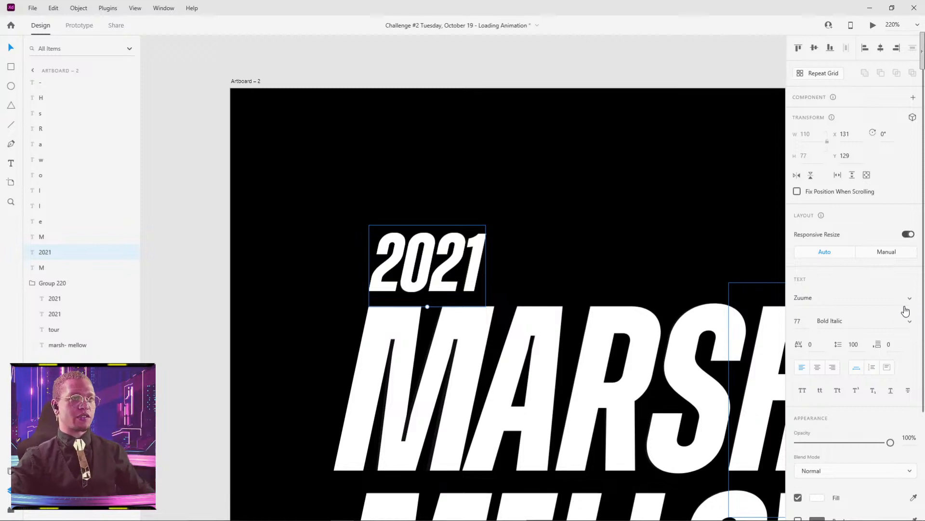
{"action": "left_click", "coordinate": [910, 321]}
{"action": "left_click", "coordinate": [630, 222]}
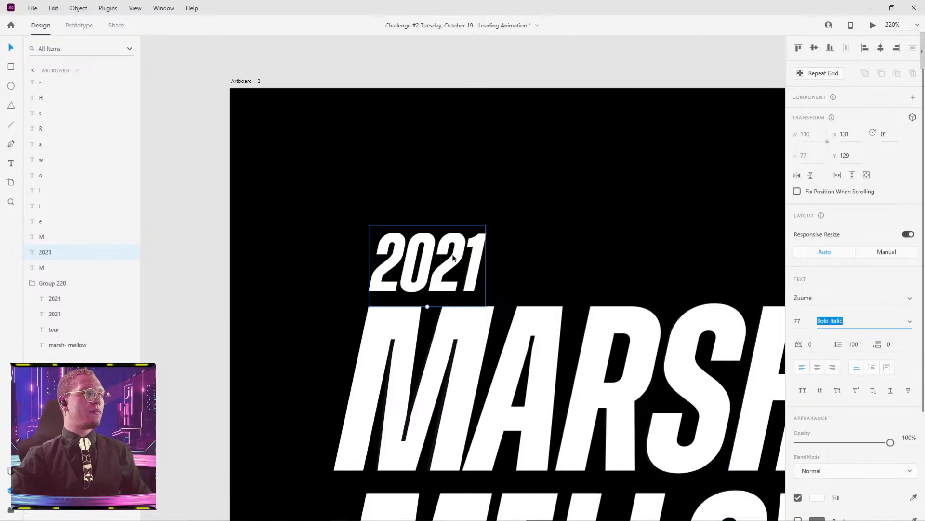
{"action": "left_click_drag", "start_coordinate": [432, 263], "coordinate": [421, 178]}
{"action": "key", "text": "ctrl+z"}
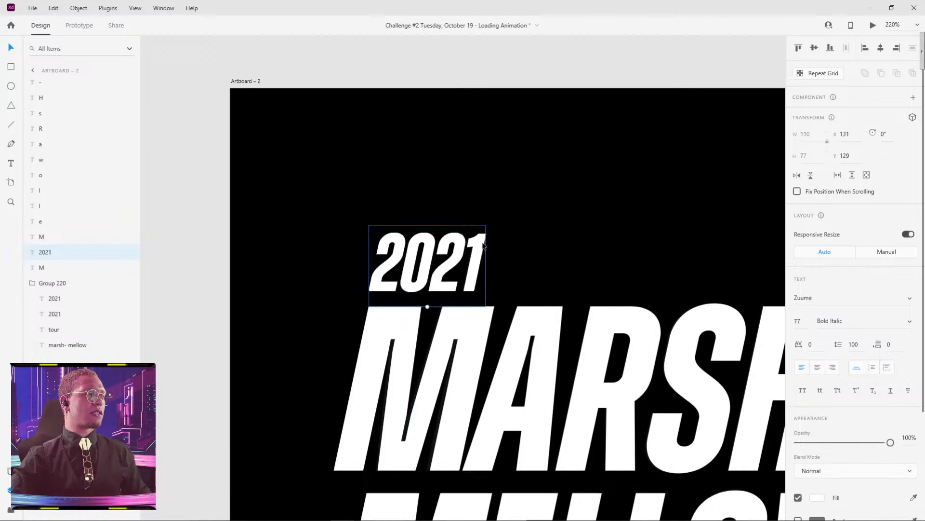
Step: Trim the white 2021 text to its first digit, "2"
{"action": "double_click", "coordinate": [435, 257]}
{"action": "left_click", "coordinate": [482, 208]}
{"action": "double_click", "coordinate": [413, 256]}
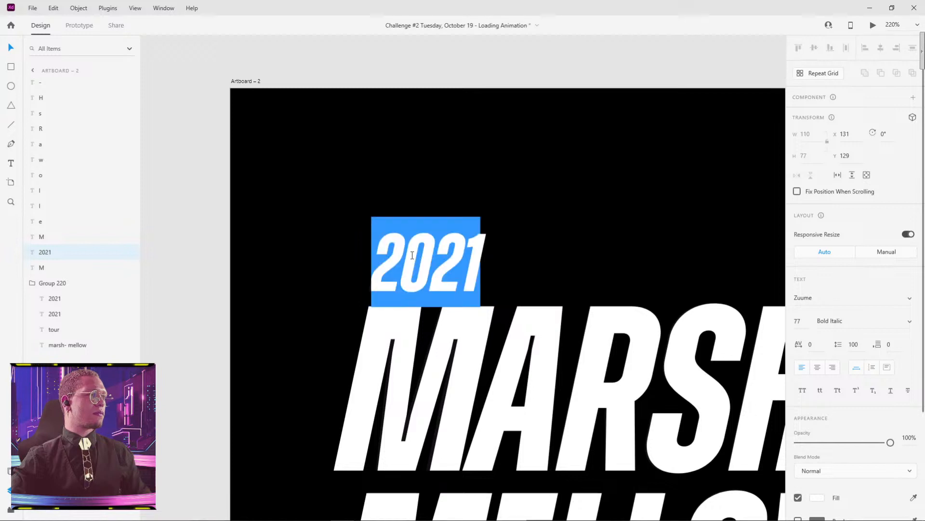
{"action": "left_click_drag", "start_coordinate": [404, 257], "coordinate": [540, 256]}
{"action": "key", "text": "BackSpace"}
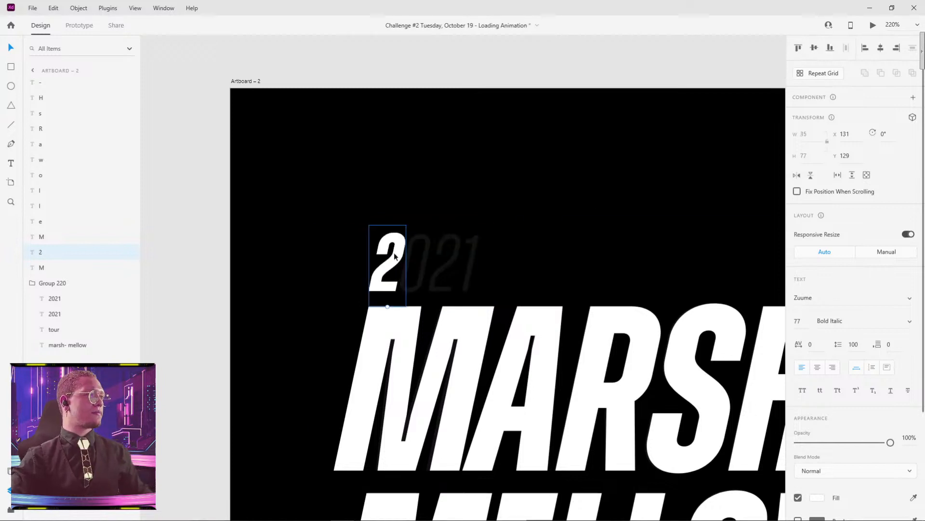
Step: Try the Italic, Regular and Medium Italic font styles on the white 2, and settle on Light Italic
{"action": "left_click", "coordinate": [910, 327]}
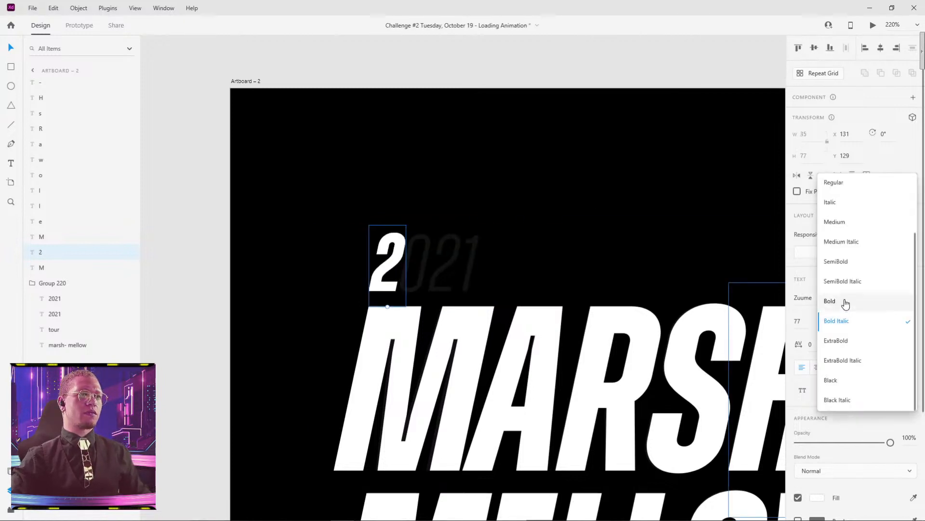
{"action": "left_click", "coordinate": [837, 203]}
{"action": "left_click", "coordinate": [910, 298]}
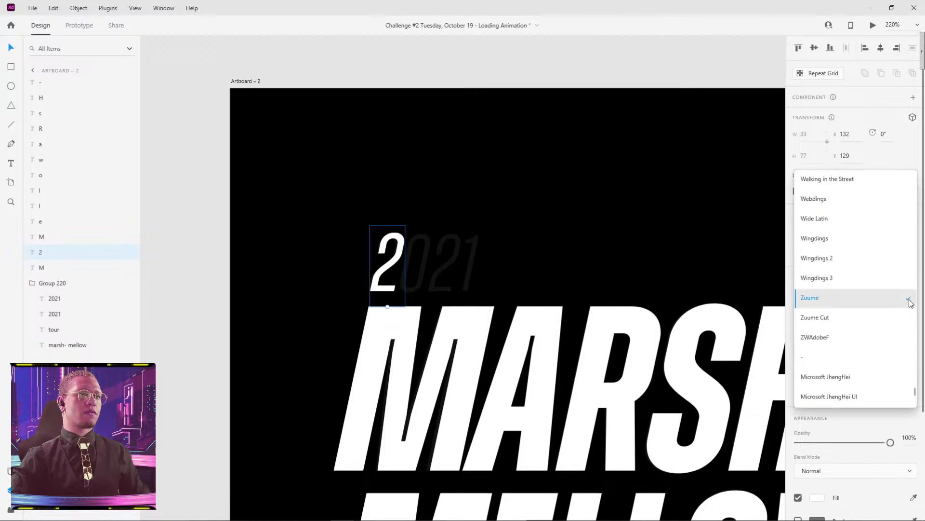
{"action": "left_click", "coordinate": [713, 206]}
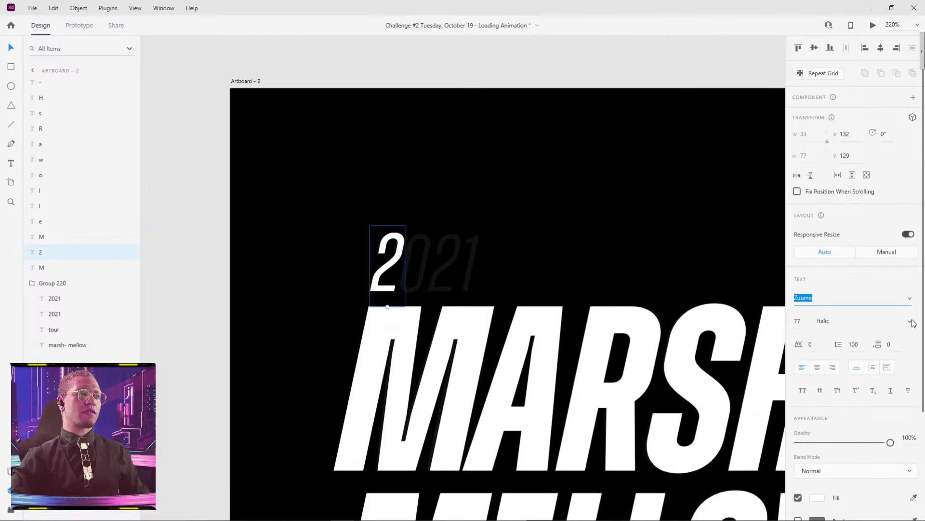
{"action": "left_click", "coordinate": [909, 326]}
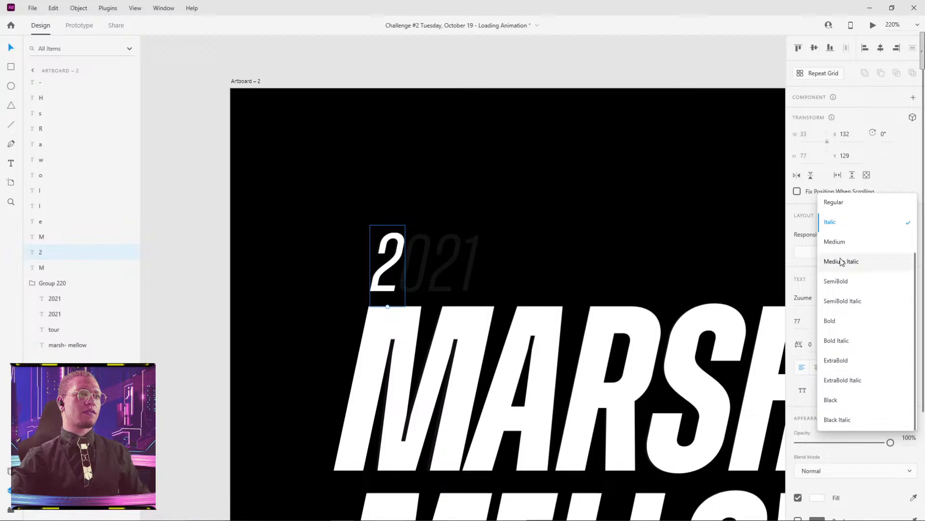
{"action": "left_click", "coordinate": [837, 202]}
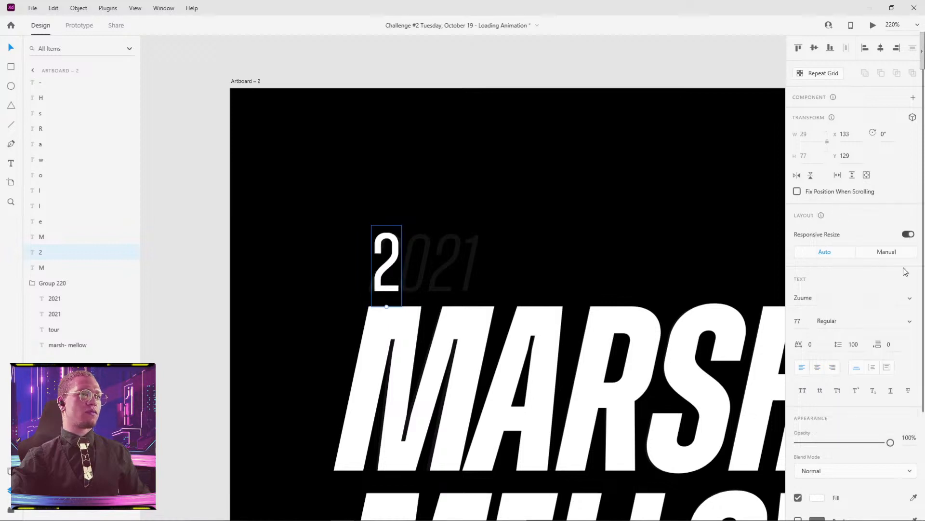
{"action": "left_click", "coordinate": [908, 326]}
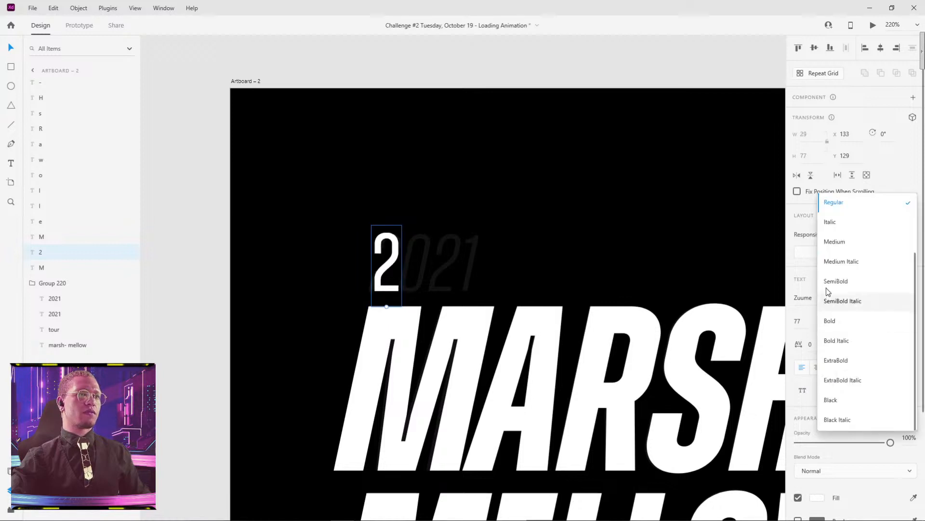
{"action": "left_click", "coordinate": [840, 266]}
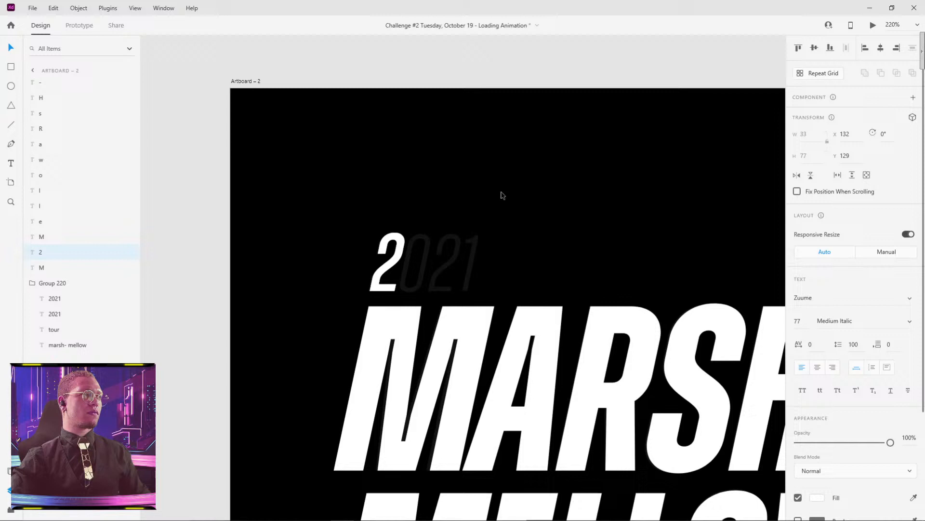
{"action": "left_click", "coordinate": [908, 326]}
{"action": "left_click", "coordinate": [865, 242]}
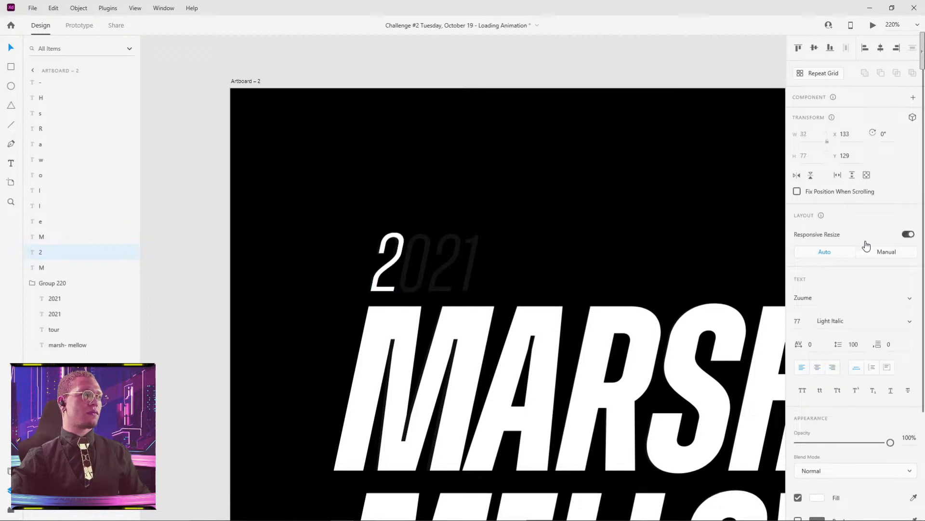
Step: Duplicate the white 2 onto the second digit of the faint 2021 at X 158, Y 129, and change the copy to 0
{"action": "left_click", "coordinate": [386, 182]}
{"action": "left_click_drag", "start_coordinate": [401, 249], "coordinate": [422, 249]}
{"action": "double_click", "coordinate": [419, 251]}
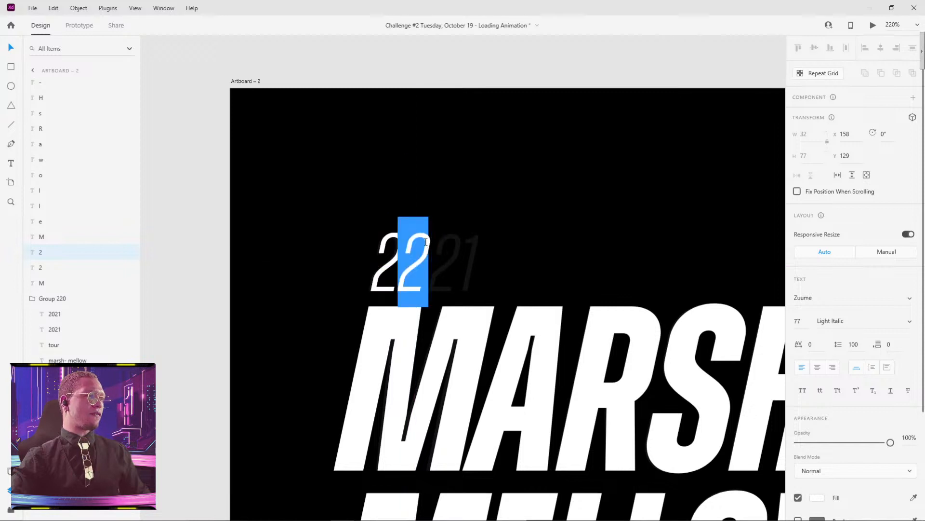
{"action": "type", "text": "0"}
{"action": "key", "text": "Escape"}
Step: Duplicate further digits over the rest of the faint 2021 and change them to 2 and 1, with the 1 at X 214, Y 129
{"action": "left_click_drag", "start_coordinate": [430, 249], "coordinate": [475, 250]}
{"action": "double_click", "coordinate": [460, 248]}
{"action": "type", "text": "2"}
{"action": "key", "text": "Escape"}
{"action": "double_click", "coordinate": [476, 246]}
{"action": "type", "text": "1"}
{"action": "key", "text": "Escape"}
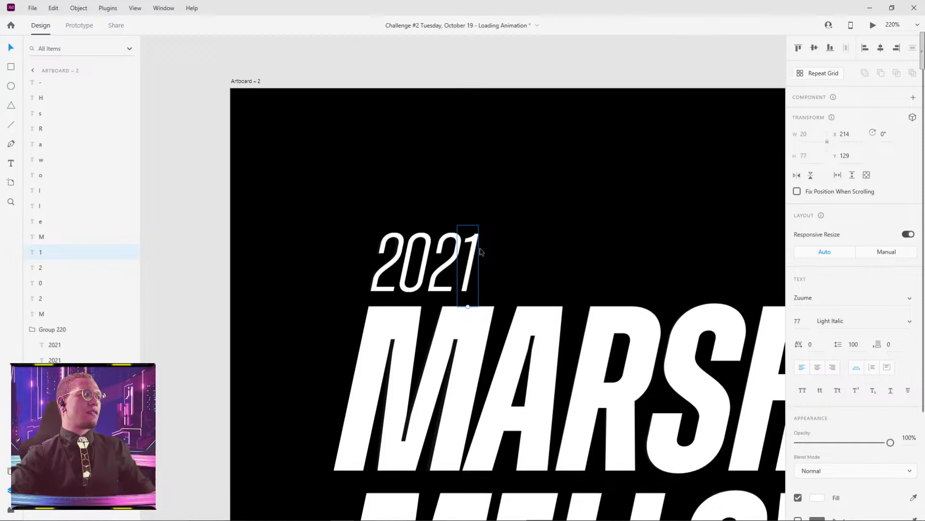
{"action": "left_click", "coordinate": [527, 182]}
Step: Duplicate the first white 2 down to the faint TOUR, change it to T, and move it to about X 87, Y 549
{"action": "scroll", "coordinate": [527, 165], "scroll_direction": "down", "scroll_amount": 5}
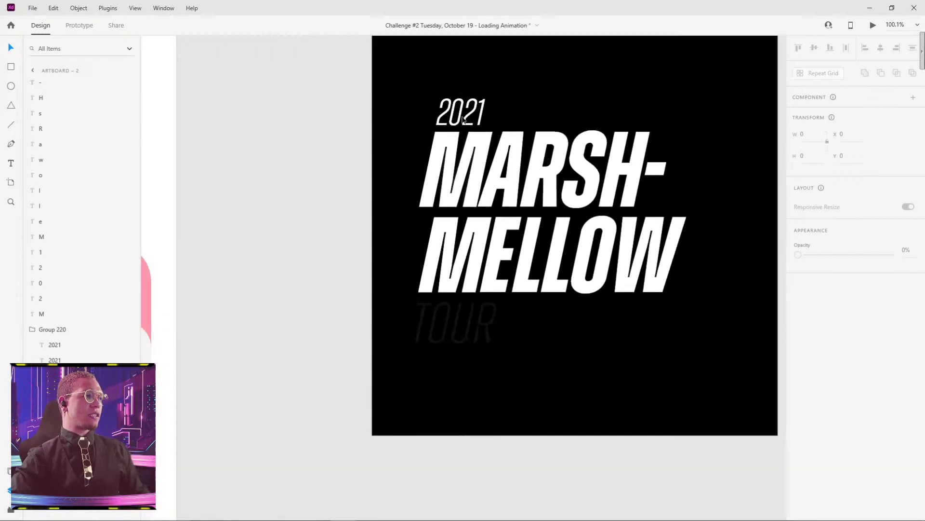
{"action": "left_click_drag", "start_coordinate": [443, 114], "coordinate": [431, 321]}
{"action": "double_click", "coordinate": [444, 318]}
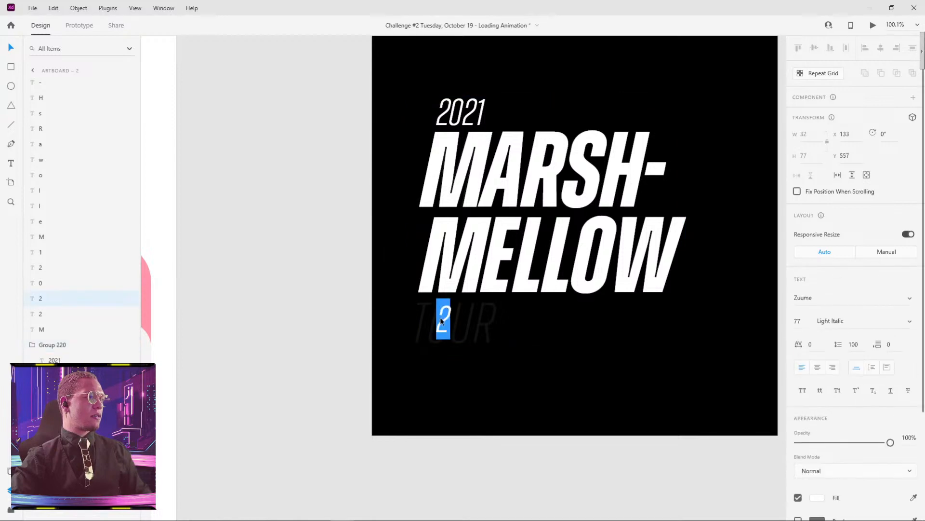
{"action": "type", "text": "T"}
{"action": "scroll", "coordinate": [415, 338], "scroll_direction": "up", "scroll_amount": 4}
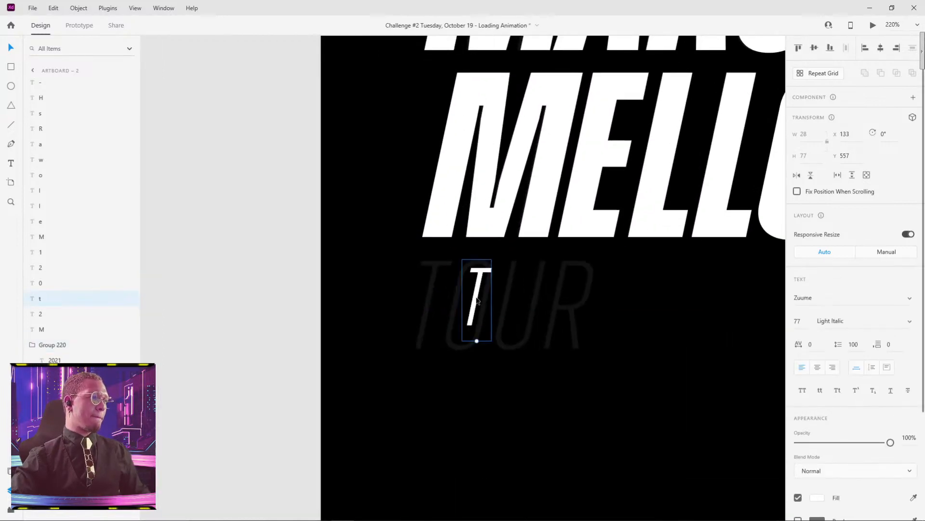
{"action": "left_click_drag", "start_coordinate": [476, 298], "coordinate": [428, 289]}
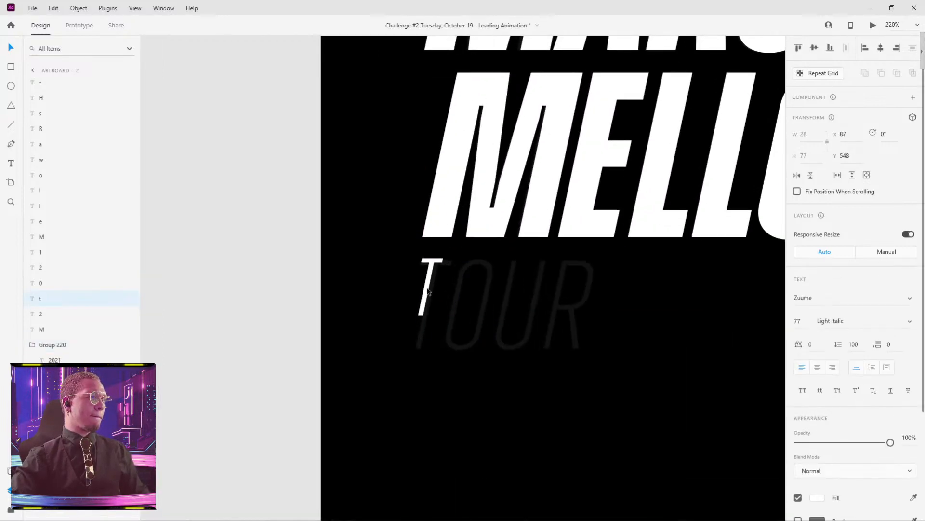
{"action": "left_click", "coordinate": [458, 295]}
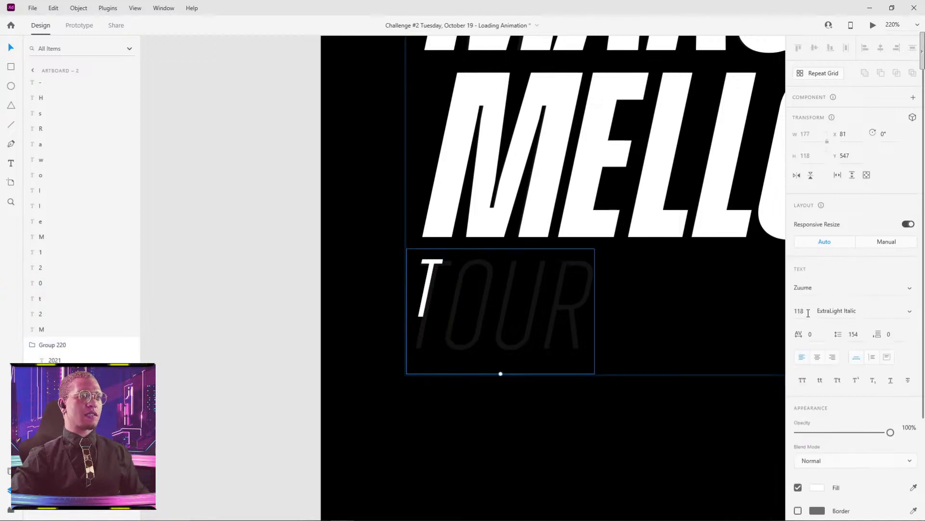
{"action": "left_click", "coordinate": [427, 298]}
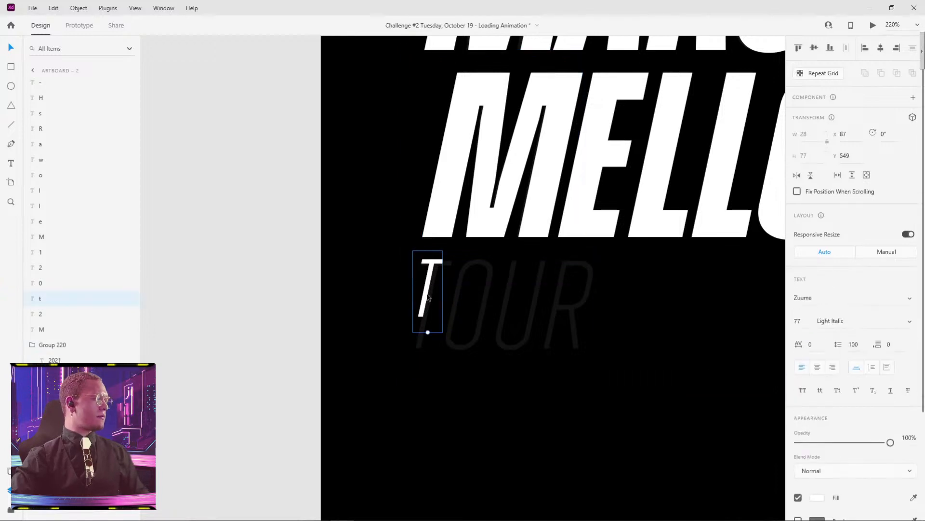
{"action": "double_click", "coordinate": [428, 297]}
{"action": "type", "text": "118"}
{"action": "key", "text": "Escape"}
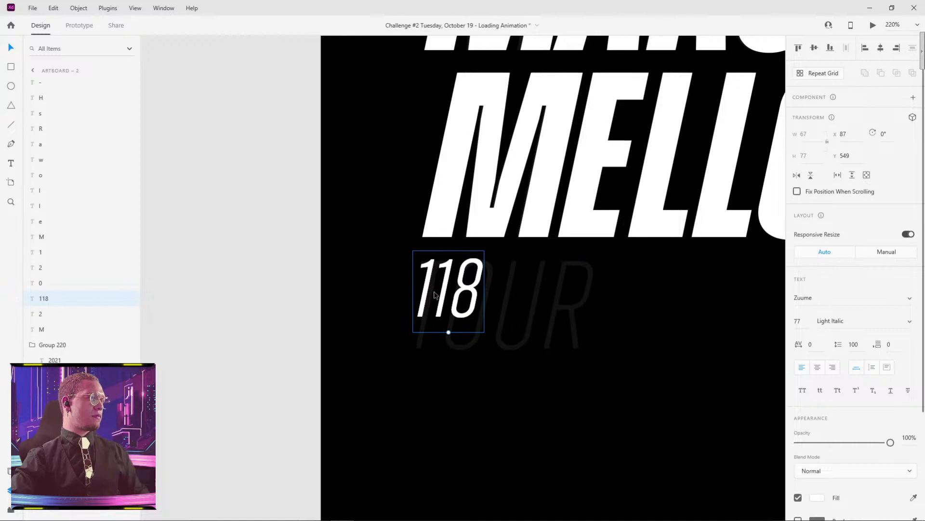
{"action": "key", "text": "ctrl+z"}
Step: Set the white T's font size to 118 and align it over the T of the faint TOUR
{"action": "left_click", "coordinate": [800, 318]}
{"action": "type", "text": "118"}
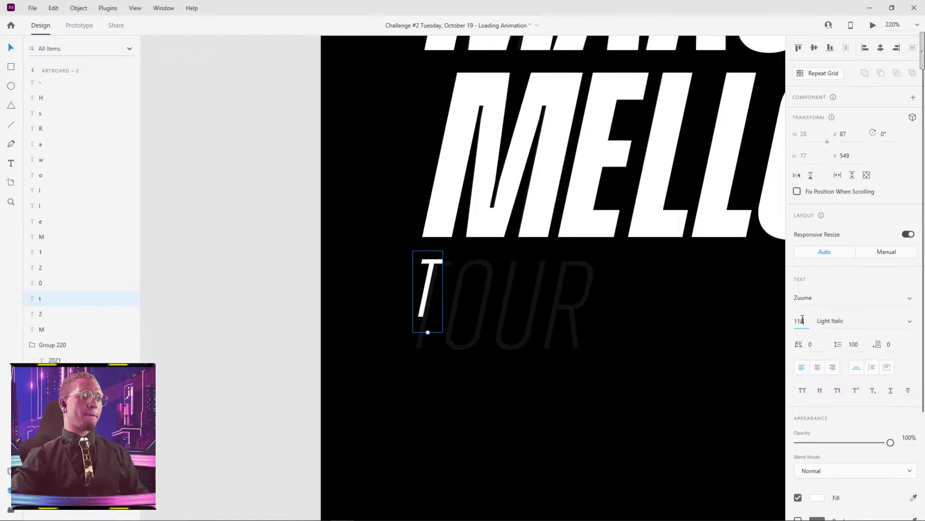
{"action": "key", "text": "Return"}
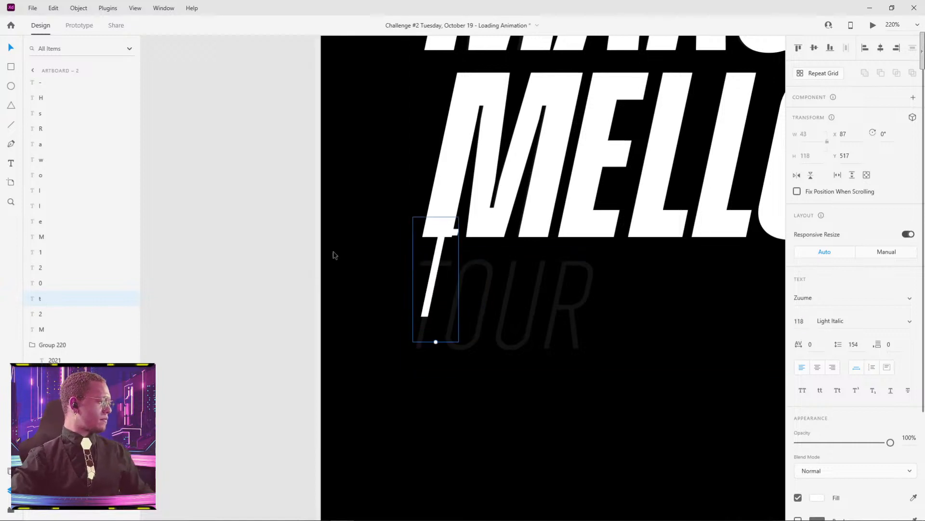
{"action": "left_click", "coordinate": [272, 242]}
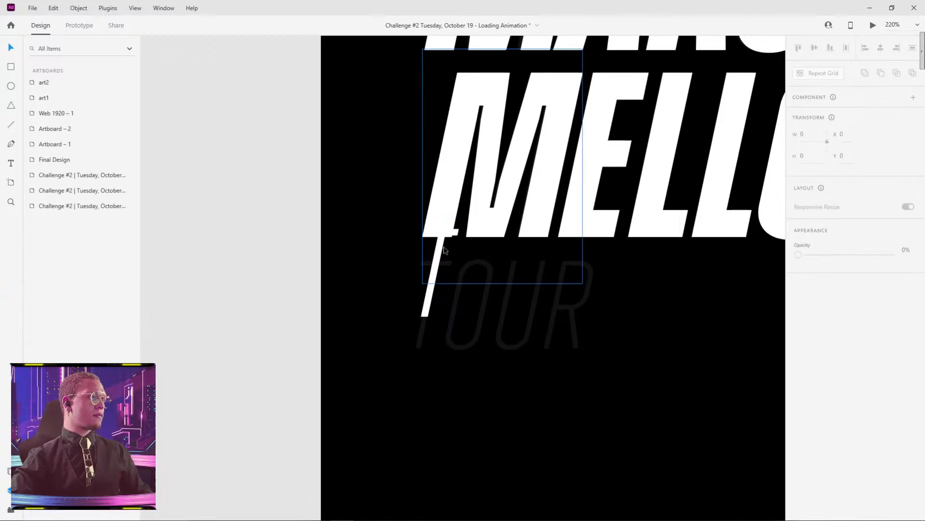
{"action": "left_click", "coordinate": [439, 247]}
{"action": "left_click", "coordinate": [429, 307]}
Step: Duplicate the white T along the faint TOUR and change the copies to O and U, aligned over the matching letters
{"action": "left_click_drag", "start_coordinate": [428, 290], "coordinate": [468, 313]}
{"action": "double_click", "coordinate": [470, 308]}
{"action": "type", "text": "O"}
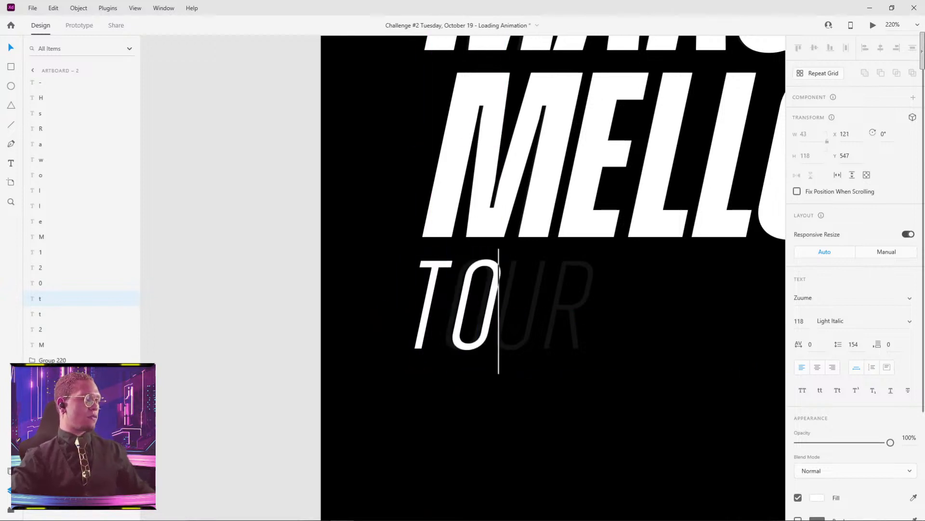
{"action": "left_click", "coordinate": [686, 296]}
{"action": "left_click_drag", "start_coordinate": [501, 282], "coordinate": [540, 296]}
{"action": "key", "text": "ctrl+z"}
{"action": "double_click", "coordinate": [538, 295]}
{"action": "type", "text": "u"}
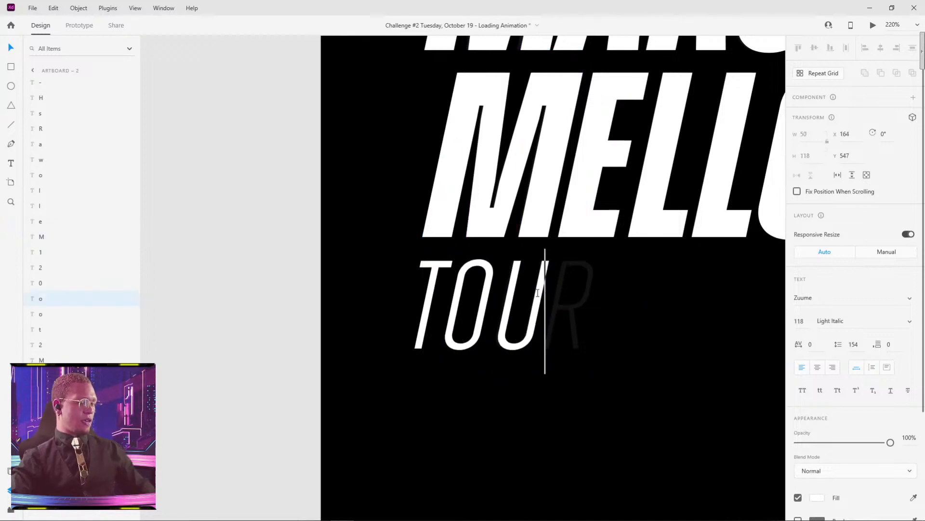
{"action": "key", "text": "Escape"}
Step: Duplicate the U over the faint R at X 207, Y 547, and change the copy to R
{"action": "left_click_drag", "start_coordinate": [541, 294], "coordinate": [587, 295]}
{"action": "double_click", "coordinate": [587, 295]}
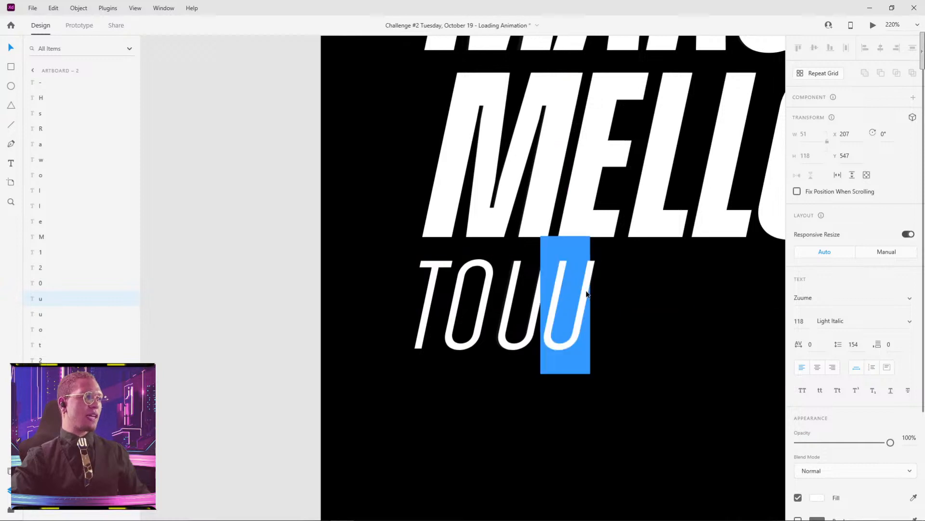
{"action": "type", "text": "r"}
{"action": "key", "text": "Escape"}
Step: Nudge the white U to X 162 so it sits exactly over the faint U
{"action": "scroll", "coordinate": [499, 288], "scroll_direction": "up", "scroll_amount": 5}
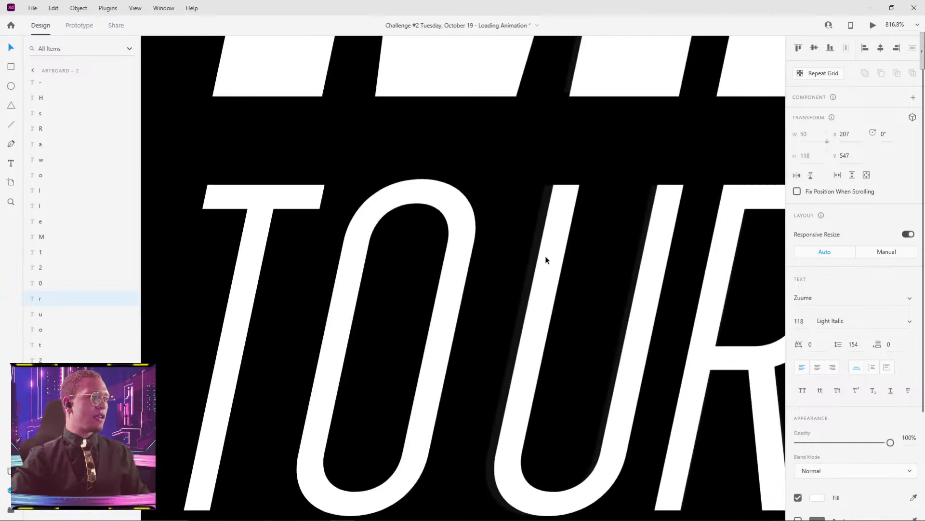
{"action": "left_click", "coordinate": [544, 259]}
{"action": "left_click", "coordinate": [530, 323]}
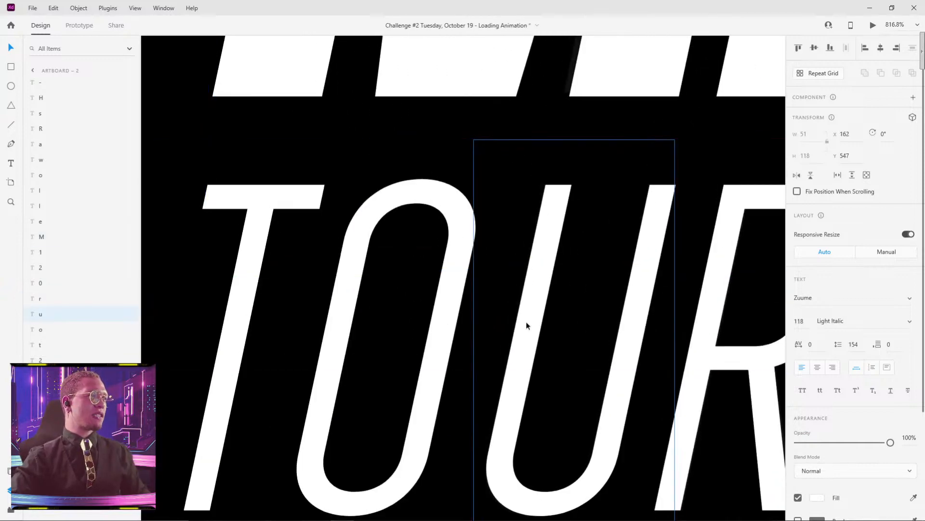
Step: Nudge the white 2021 digits onto the faint 2021 at Y 130, with the first 2 at X 131
{"action": "scroll", "coordinate": [657, 368], "scroll_direction": "right", "scroll_amount": 5}
{"action": "scroll", "coordinate": [610, 319], "scroll_direction": "down", "scroll_amount": 8}
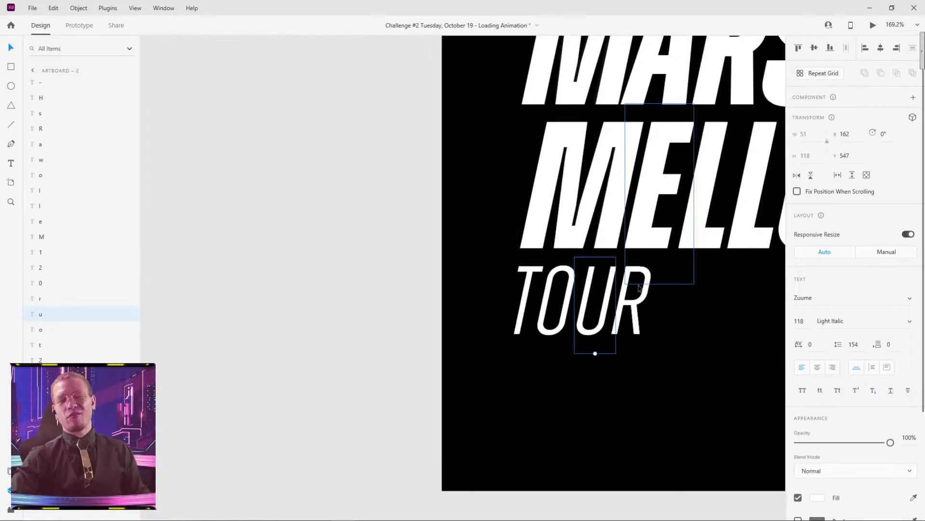
{"action": "scroll", "coordinate": [600, 268], "scroll_direction": "down", "scroll_amount": 3}
{"action": "scroll", "coordinate": [600, 268], "scroll_direction": "right", "scroll_amount": 5}
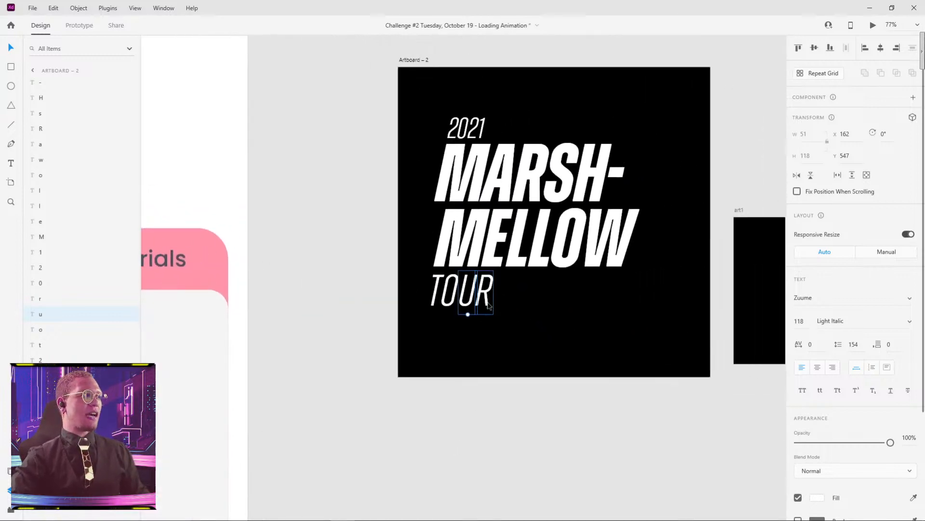
{"action": "scroll", "coordinate": [474, 129], "scroll_direction": "up", "scroll_amount": 10}
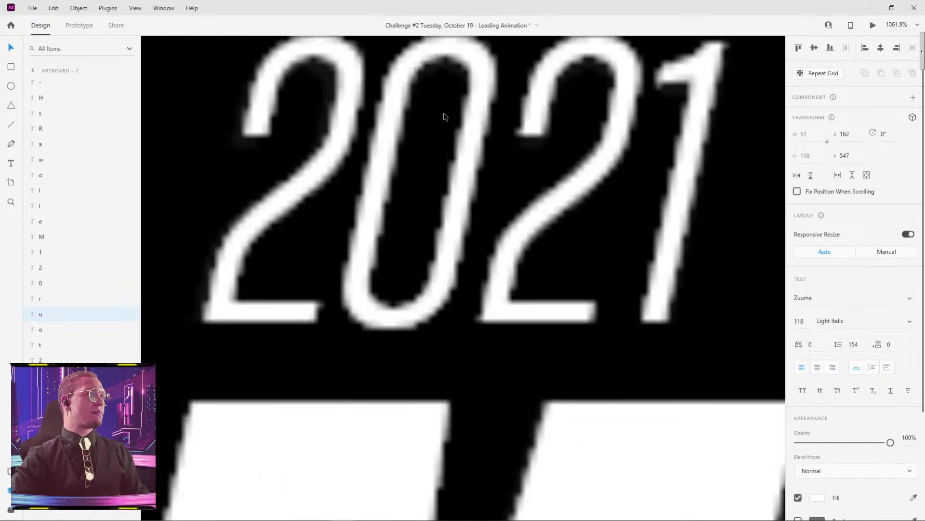
{"action": "left_click", "coordinate": [543, 124]}
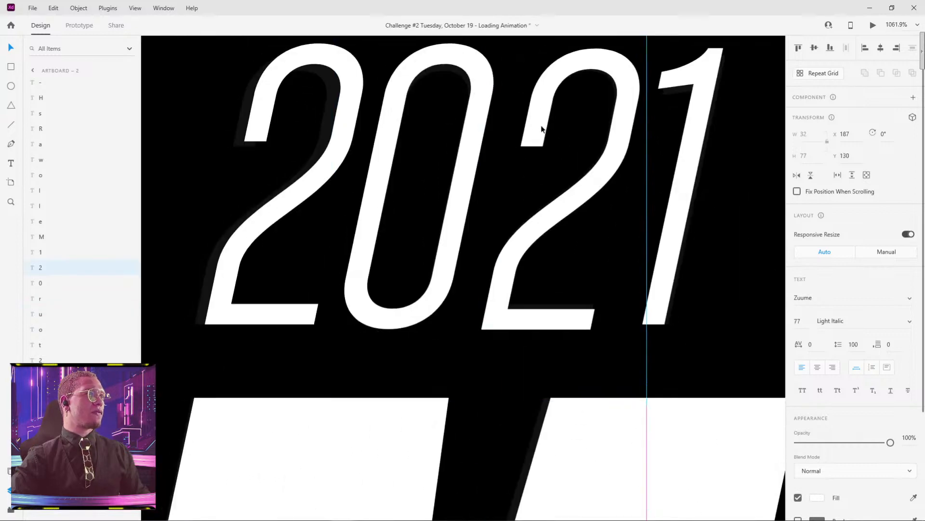
{"action": "left_click_drag", "start_coordinate": [286, 193], "coordinate": [276, 193]}
{"action": "key", "text": "Down"}
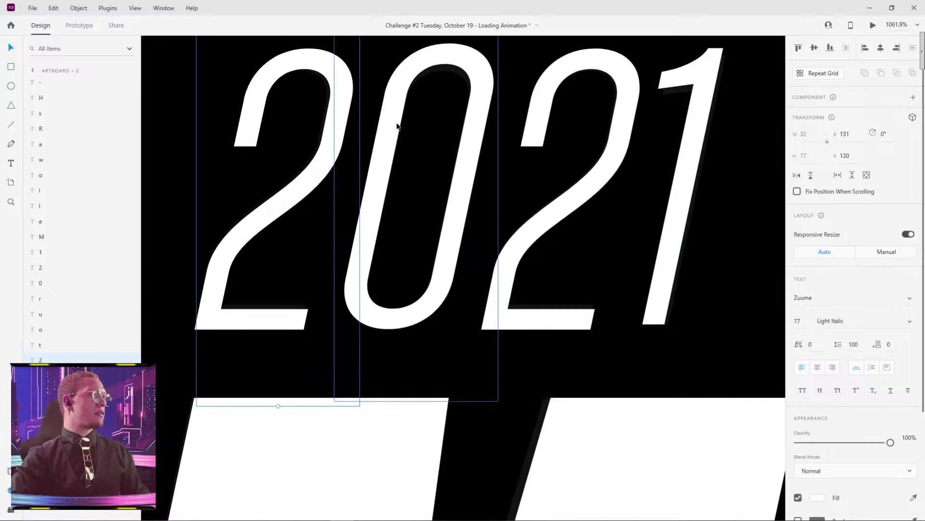
{"action": "mouse_move", "coordinate": [397, 127]}
{"action": "left_mouse_down"}
{"action": "mouse_move", "coordinate": [397, 147]}
{"action": "mouse_move", "coordinate": [397, 130]}
{"action": "left_mouse_up"}
{"action": "left_click", "coordinate": [712, 87]}
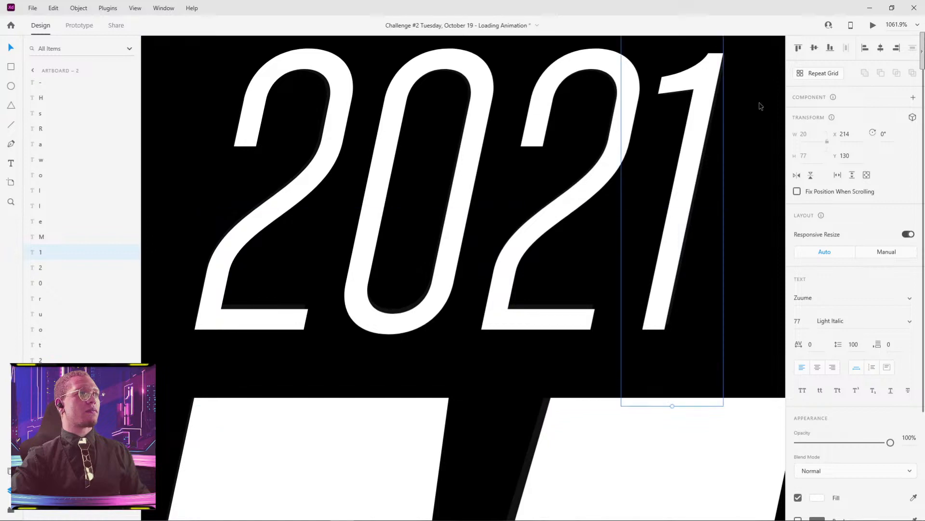
Step: Select and copy every separate white letter of 2021, MARSH-, MELLOW and TOUR on Artboard – 2
{"action": "scroll", "coordinate": [490, 96], "scroll_direction": "down", "scroll_amount": 10}
{"action": "scroll", "coordinate": [489, 97], "scroll_direction": "down", "scroll_amount": 3}
{"action": "left_click", "coordinate": [422, 84]}
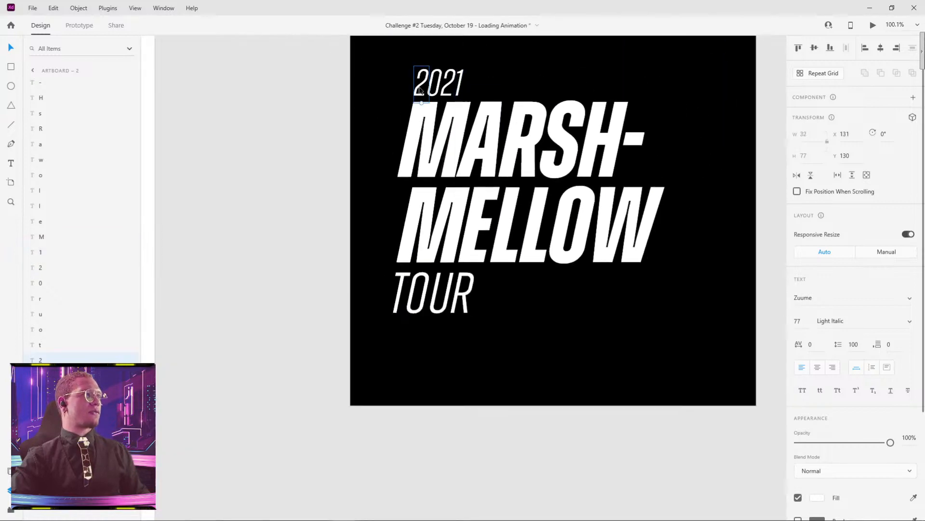
{"action": "left_click", "coordinate": [436, 85], "text": "shift"}
{"action": "left_click", "coordinate": [457, 85], "text": "shift"}
{"action": "left_click", "coordinate": [425, 140], "text": "shift"}
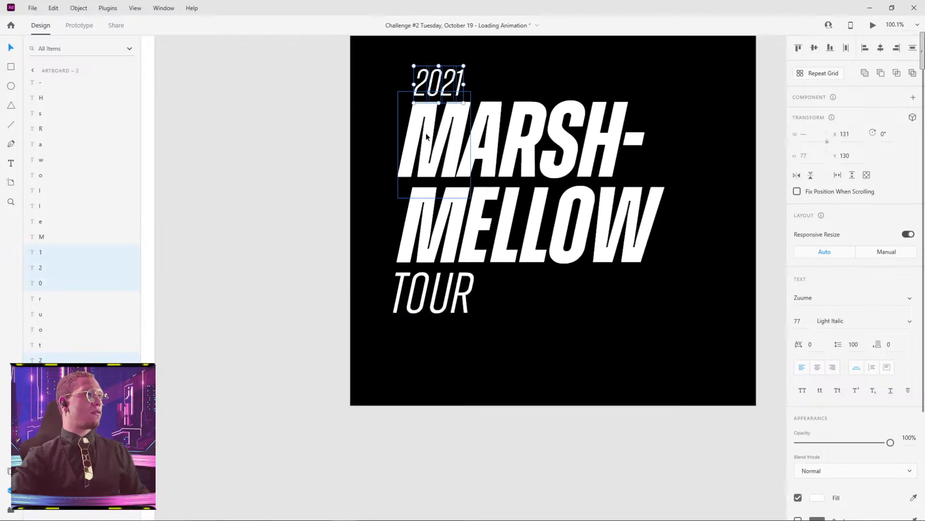
{"action": "left_click", "coordinate": [480, 145], "text": "shift"}
{"action": "left_click", "coordinate": [526, 140], "text": "shift"}
{"action": "left_click", "coordinate": [569, 122], "text": "shift"}
{"action": "left_click", "coordinate": [605, 137], "text": "shift"}
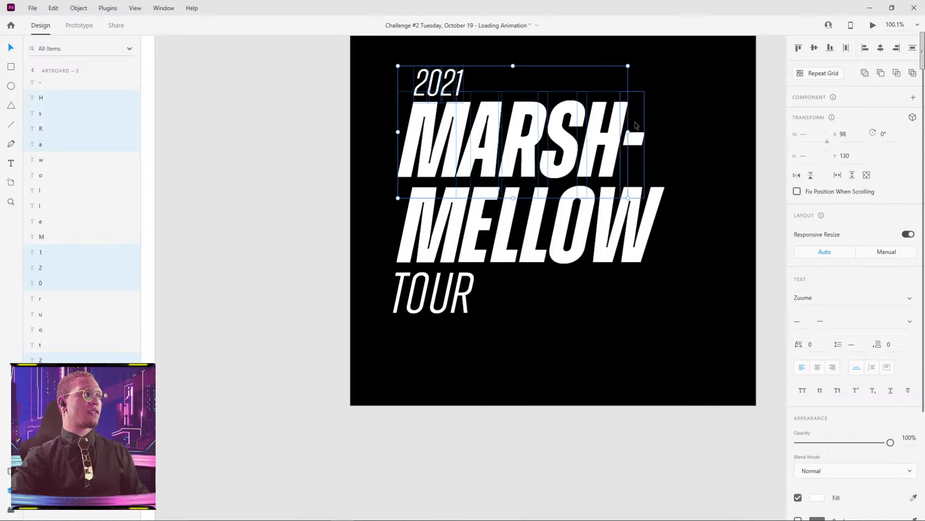
{"action": "left_click", "coordinate": [636, 137], "text": "shift"}
{"action": "left_click", "coordinate": [415, 219], "text": "shift"}
{"action": "left_click", "coordinate": [490, 218], "text": "shift"}
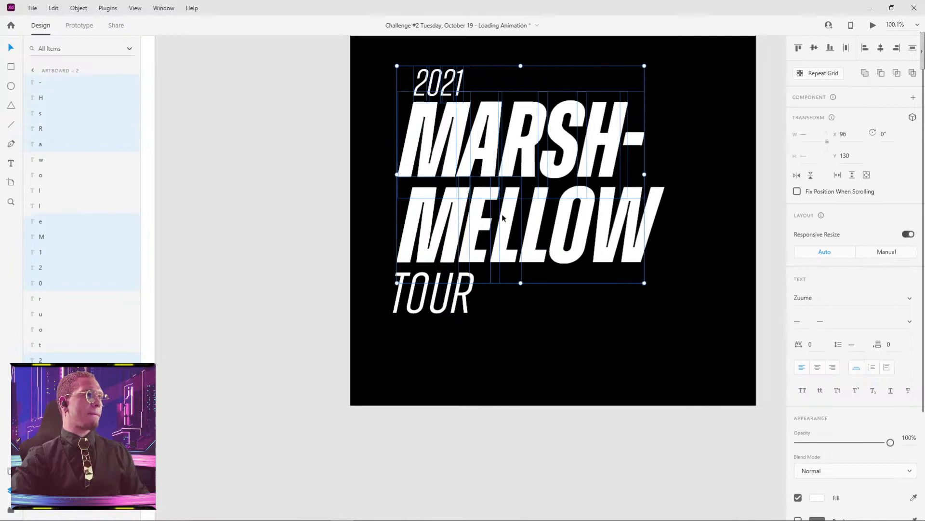
{"action": "left_click", "coordinate": [513, 216], "text": "shift"}
{"action": "left_click", "coordinate": [537, 215], "text": "shift"}
{"action": "left_click", "coordinate": [564, 219], "text": "shift"}
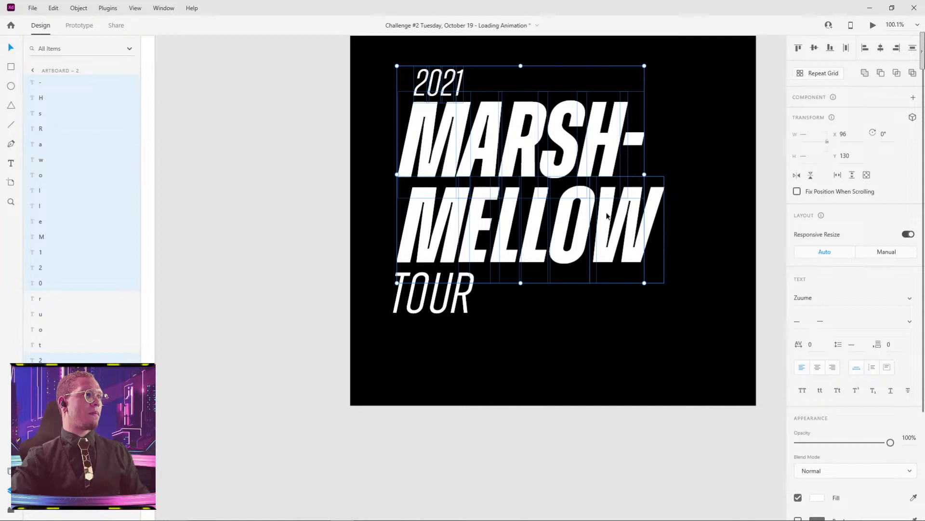
{"action": "left_click", "coordinate": [622, 221], "text": "shift"}
{"action": "left_click", "coordinate": [401, 292], "text": "shift"}
{"action": "left_click", "coordinate": [425, 292], "text": "shift"}
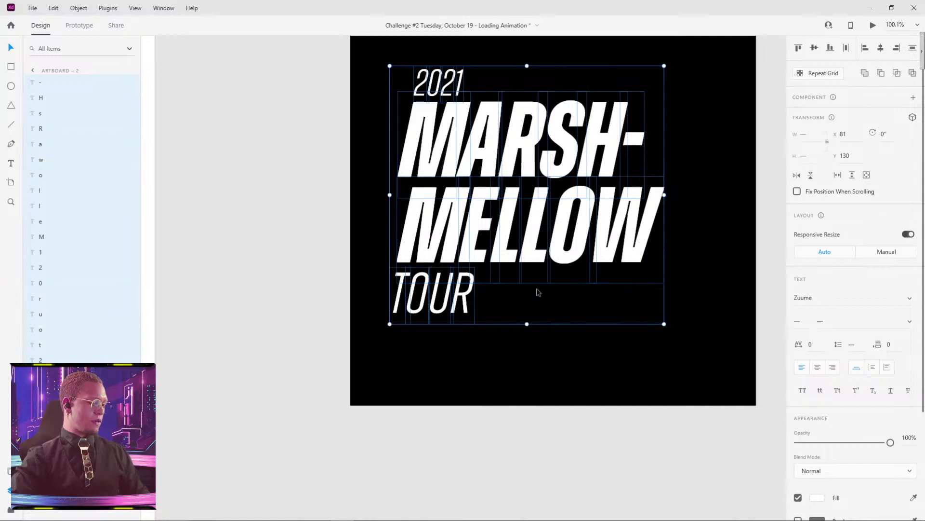
Step: Move the faint title off Web 1920 – 1 onto the pasteboard, and paste the separate white letters in its former place
{"action": "scroll", "coordinate": [569, 284], "scroll_direction": "down", "scroll_amount": 5}
{"action": "left_click_drag", "start_coordinate": [569, 284], "coordinate": [295, 336]}
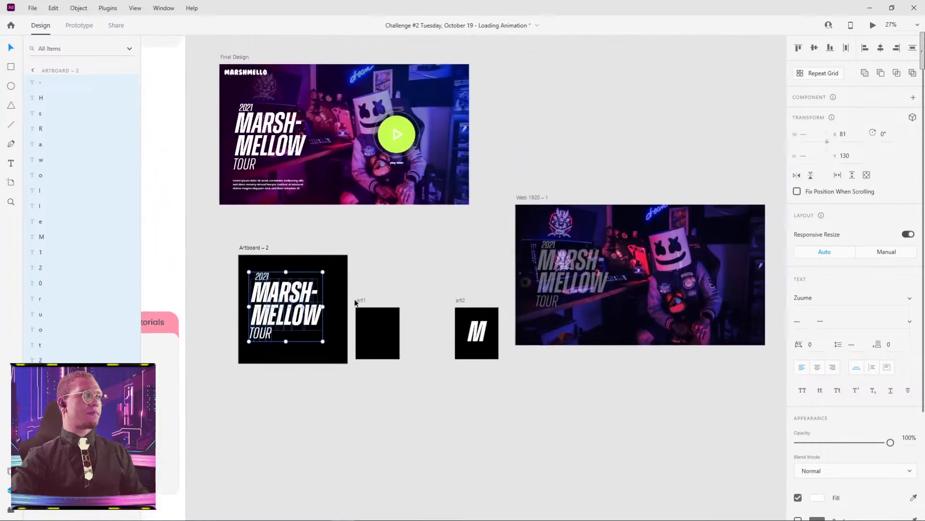
{"action": "left_click_drag", "start_coordinate": [491, 292], "coordinate": [410, 277]}
{"action": "left_click_drag", "start_coordinate": [502, 249], "coordinate": [515, 100]}
{"action": "key", "text": "ctrl+v"}
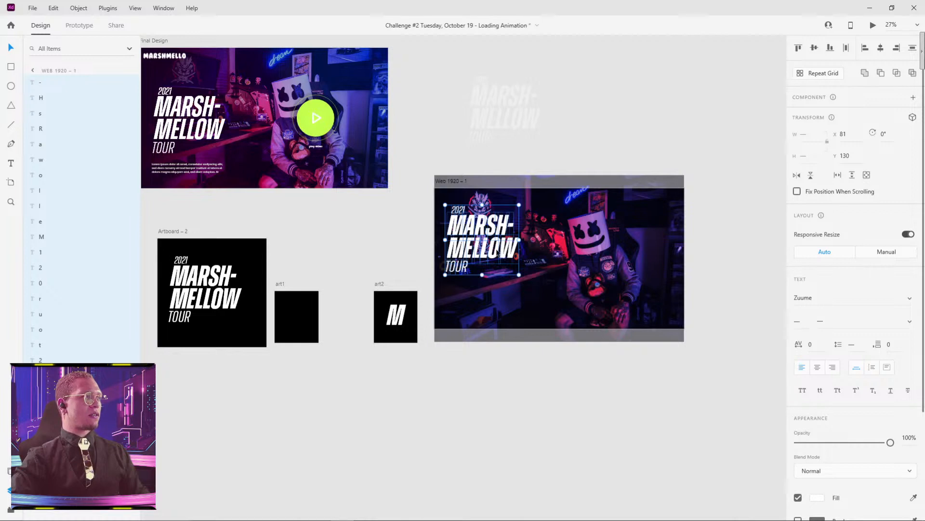
{"action": "left_click_drag", "start_coordinate": [498, 253], "coordinate": [497, 271]}
{"action": "left_click", "coordinate": [539, 363]}
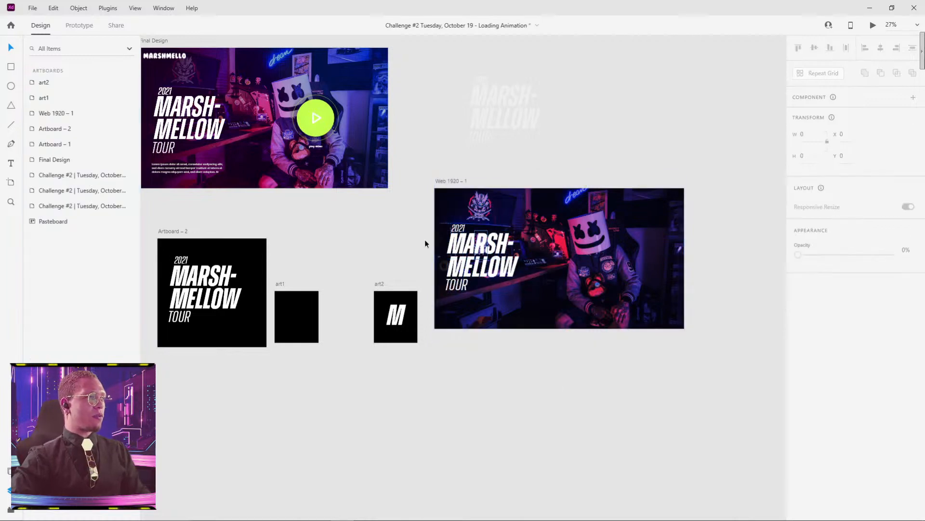
Step: Duplicate the black 1920 by 1080 overlay from Final Design onto the pasteboard and raise the copy's opacity to 100%
{"action": "left_click_drag", "start_coordinate": [283, 165], "coordinate": [346, 173]}
{"action": "key", "text": "ctrl+z"}
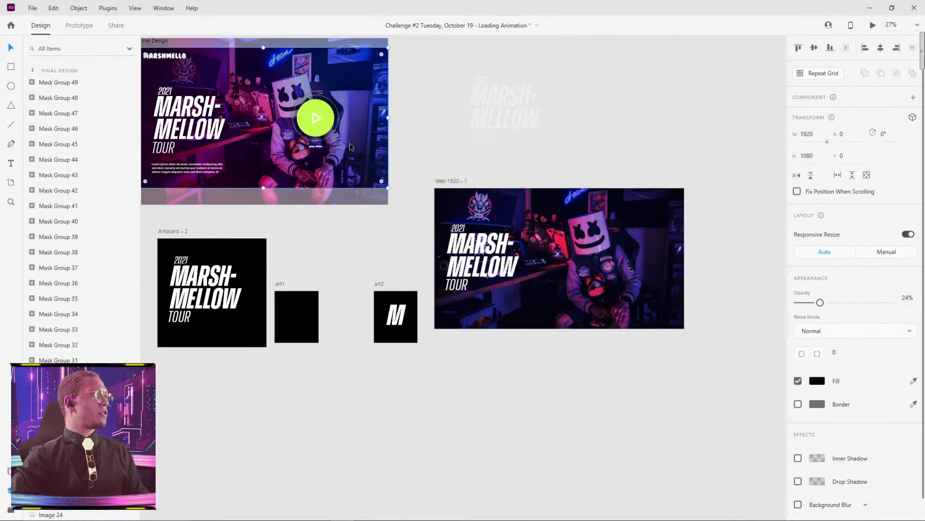
{"action": "left_click_drag", "start_coordinate": [340, 68], "coordinate": [619, 351]}
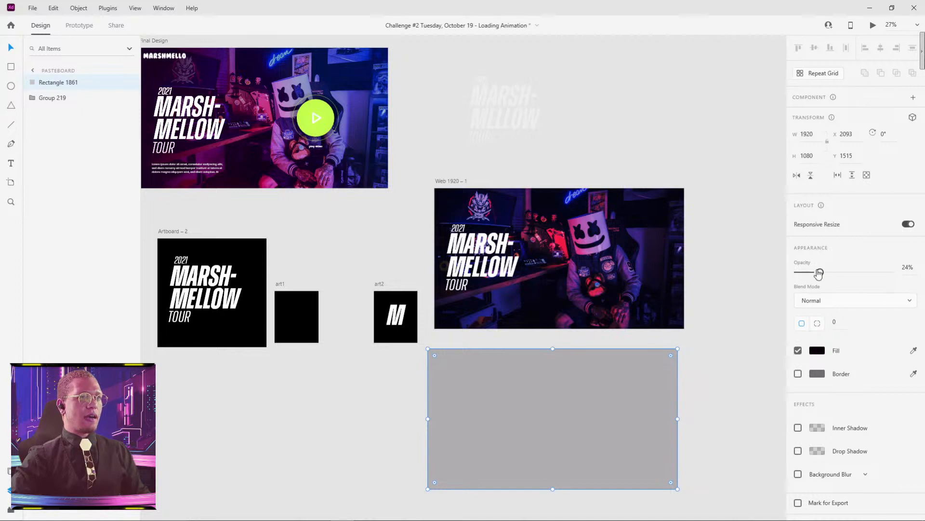
{"action": "left_click_drag", "start_coordinate": [820, 272], "coordinate": [891, 272]}
Step: Place the opaque black rectangle over the Web 1920 – 1 artboard at X 0, Y 0, and keep it selected
{"action": "left_click_drag", "start_coordinate": [573, 409], "coordinate": [581, 246]}
{"action": "left_click", "coordinate": [709, 203]}
{"action": "left_click", "coordinate": [614, 239]}
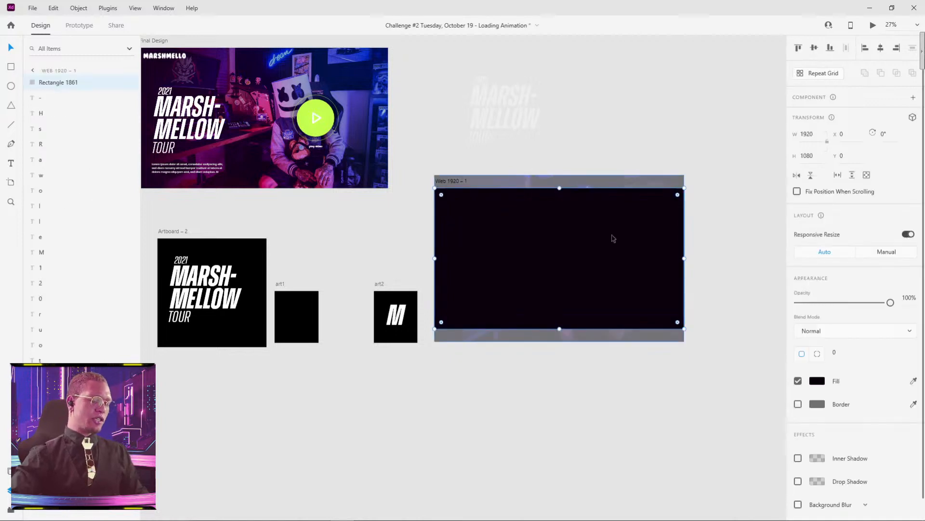
Step: Send the black rectangle behind all title letters but keep it above the photo, and lower its opacity so the photo shows through
{"action": "key", "text": "ctrl+bracketleft"}
{"action": "key", "text": "ctrl+bracketleft"}
{"action": "key", "text": "ctrl+bracketleft"}
{"action": "key", "text": "ctrl+bracketleft"}
{"action": "key", "text": "ctrl+bracketleft"}
{"action": "key", "text": "ctrl+bracketleft"}
{"action": "key", "text": "ctrl+bracketleft"}
{"action": "key", "text": "ctrl+bracketleft"}
{"action": "key", "text": "ctrl+bracketleft"}
{"action": "key", "text": "ctrl+bracketleft"}
{"action": "key", "text": "ctrl+bracketleft"}
{"action": "key", "text": "ctrl+bracketleft"}
{"action": "key", "text": "ctrl+bracketleft"}
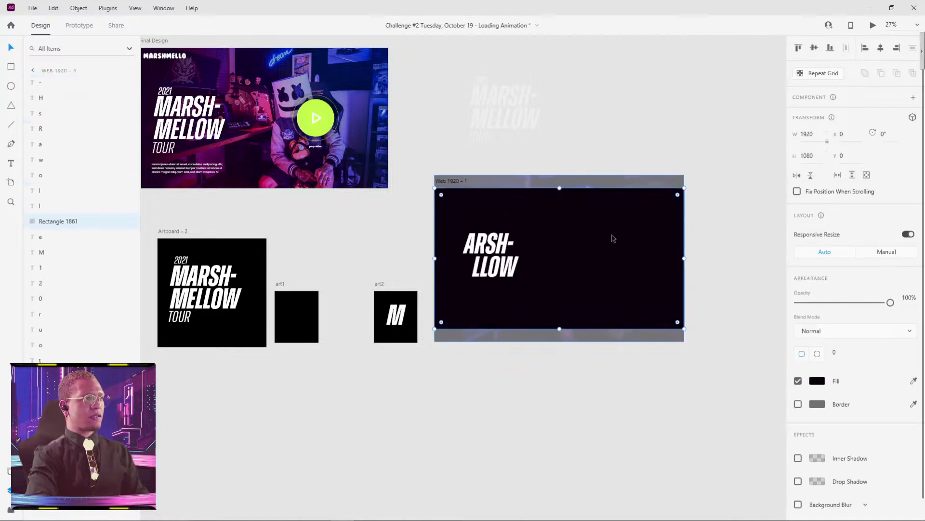
{"action": "key", "text": "ctrl+bracketleft"}
{"action": "key", "text": "ctrl+bracketleft"}
{"action": "key", "text": "ctrl+bracketleft"}
{"action": "key", "text": "ctrl+bracketleft"}
{"action": "key", "text": "ctrl+bracketleft"}
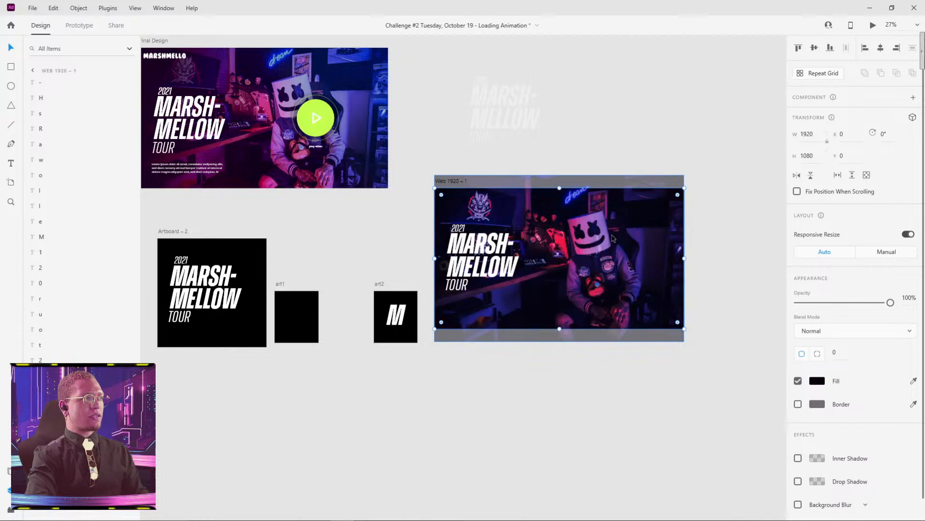
{"action": "key", "text": "ctrl+bracketright"}
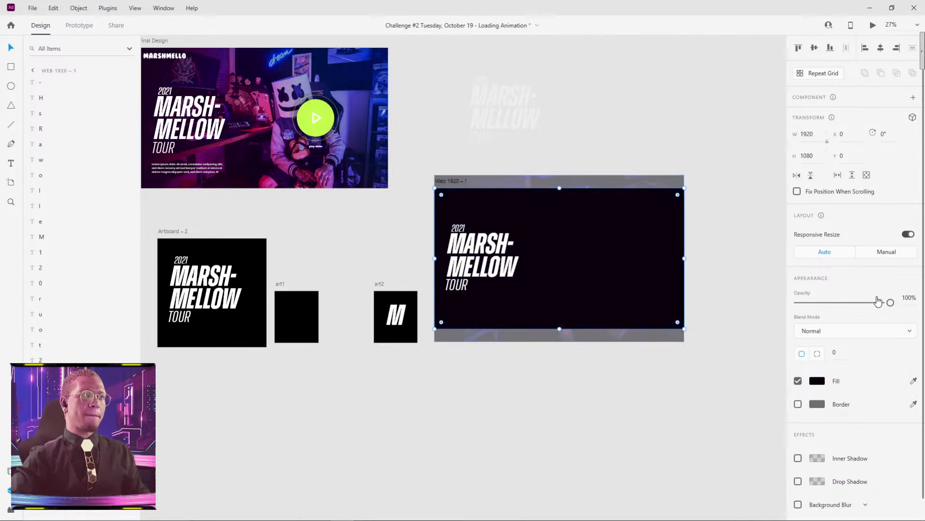
{"action": "left_click_drag", "start_coordinate": [890, 302], "coordinate": [812, 305]}
{"action": "left_click", "coordinate": [655, 394]}
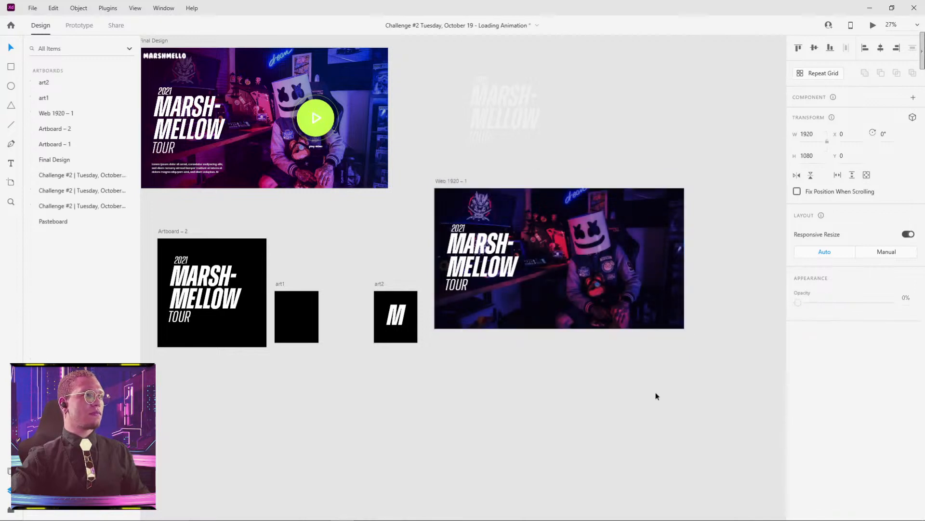
Step: Group the four separate digits of 2021 on Web 1920 – 1
{"action": "scroll", "coordinate": [487, 369], "scroll_direction": "up", "scroll_amount": 5}
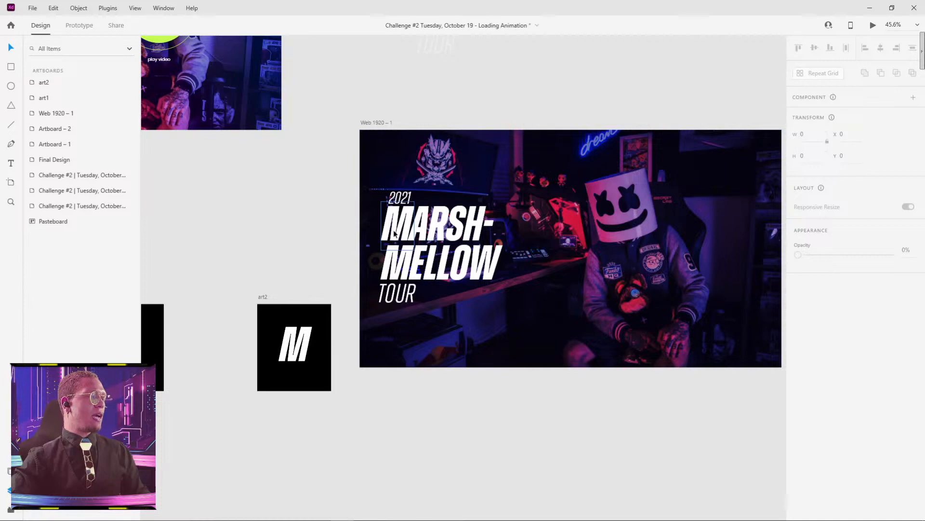
{"action": "scroll", "coordinate": [416, 216], "scroll_direction": "up", "scroll_amount": 10}
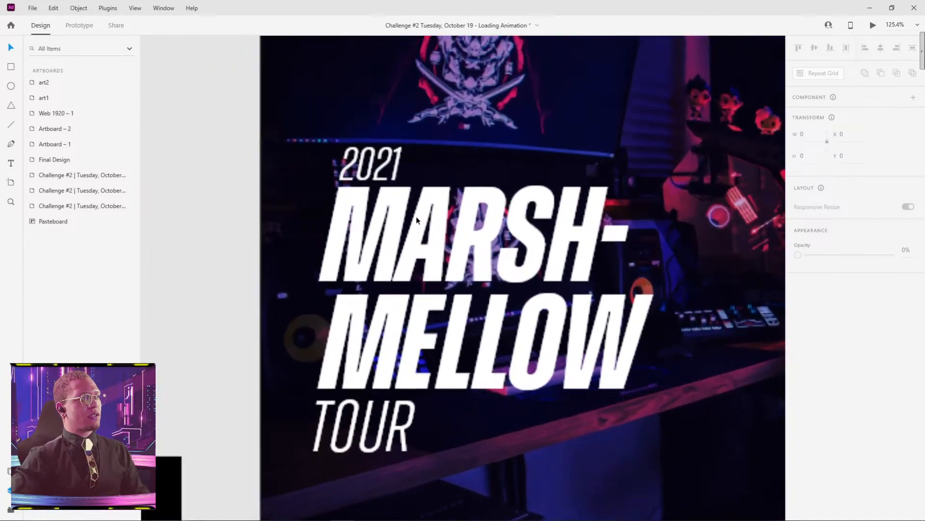
{"action": "left_click", "coordinate": [341, 170]}
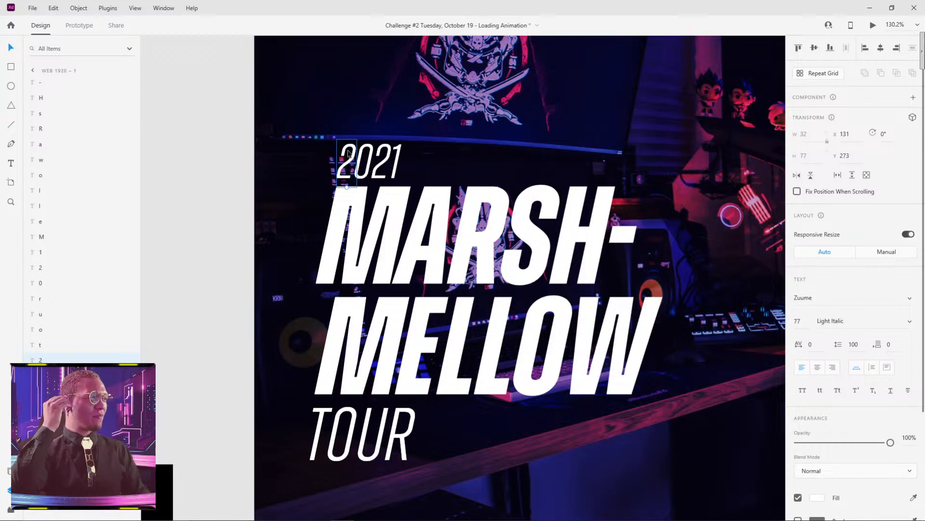
{"action": "left_click", "coordinate": [365, 156], "text": "shift"}
{"action": "left_click", "coordinate": [381, 154], "text": "shift"}
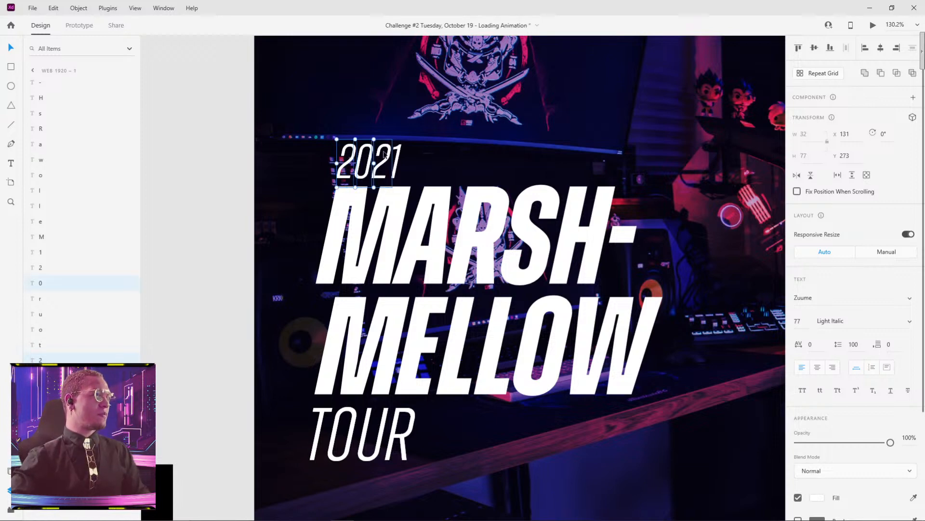
{"action": "left_click", "coordinate": [395, 153], "text": "shift"}
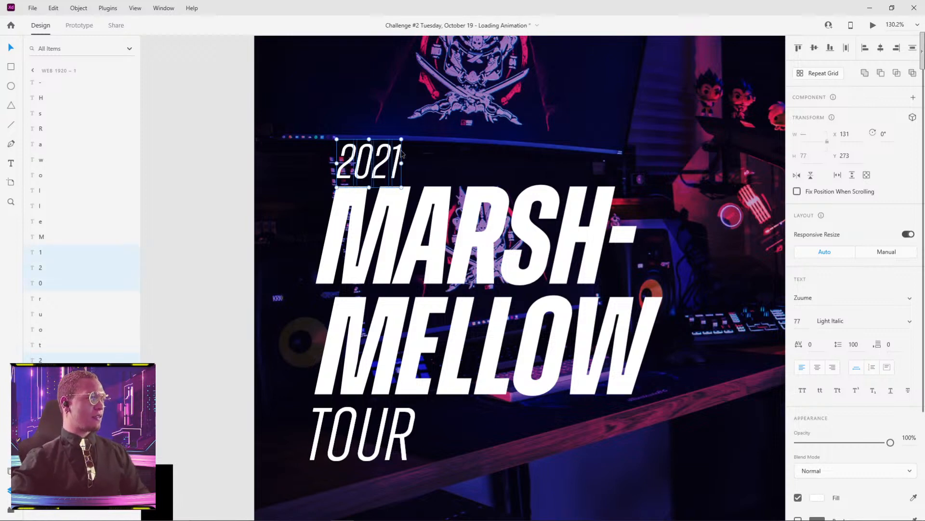
{"action": "key", "text": "ctrl+g"}
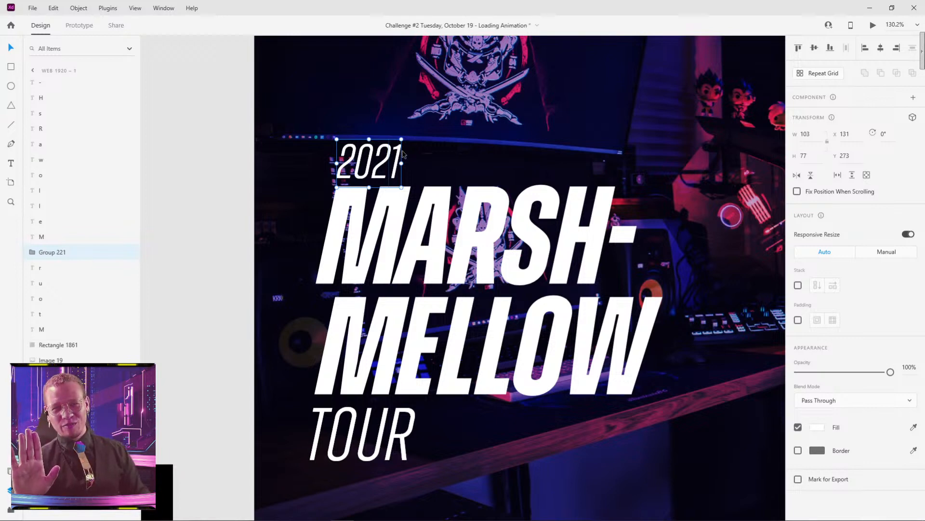
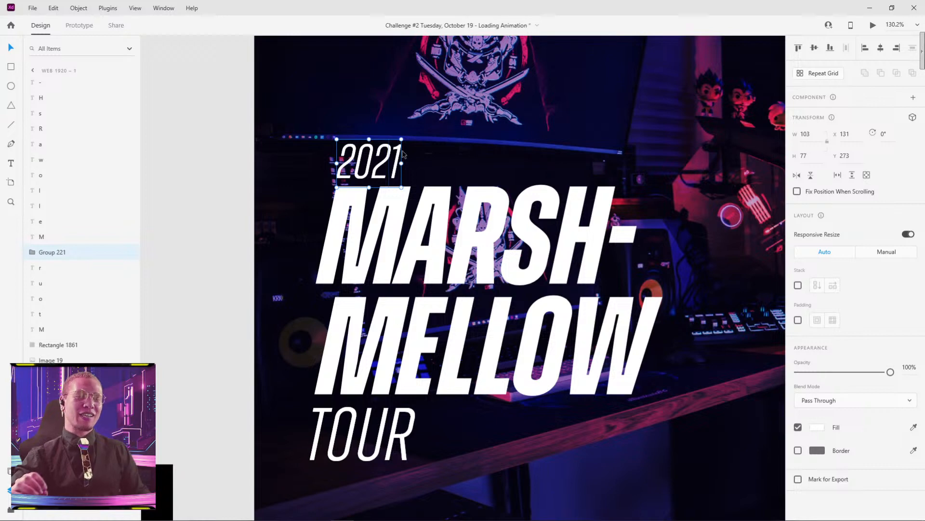
Step: Group the letters M, A, R, S, H and the hyphen of the MARSH- line
{"action": "left_click", "coordinate": [351, 232]}
{"action": "left_click", "coordinate": [424, 231], "text": "shift"}
{"action": "left_click", "coordinate": [482, 227], "text": "shift"}
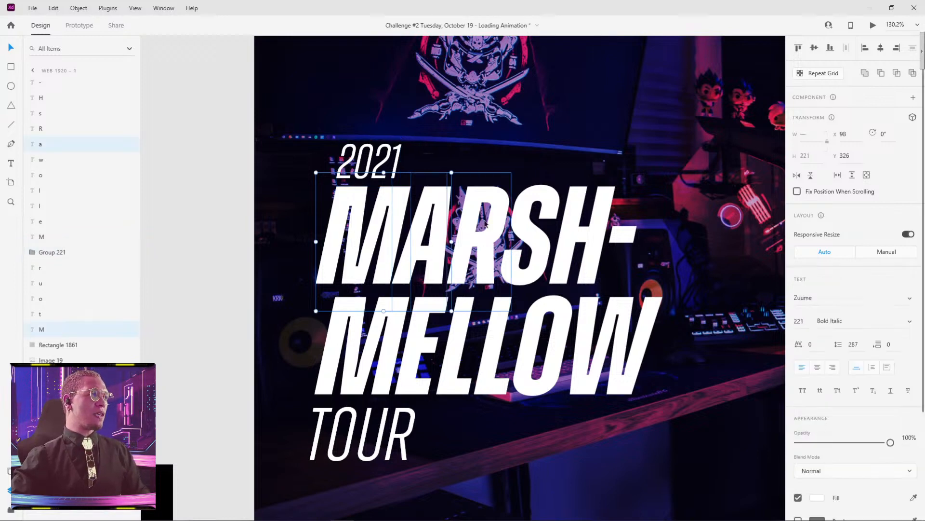
{"action": "left_click", "coordinate": [528, 227], "text": "shift"}
{"action": "left_click", "coordinate": [572, 224], "text": "shift"}
{"action": "left_click", "coordinate": [625, 231], "text": "shift"}
{"action": "key", "text": "ctrl+g"}
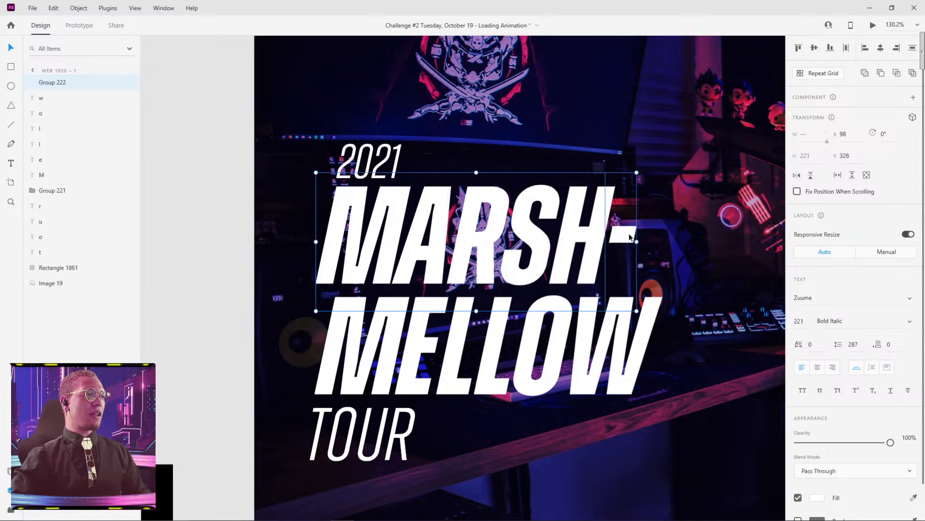
Step: Group the six separate letters of the MELLOW line
{"action": "left_click", "coordinate": [346, 359]}
{"action": "left_click", "coordinate": [427, 347], "text": "shift"}
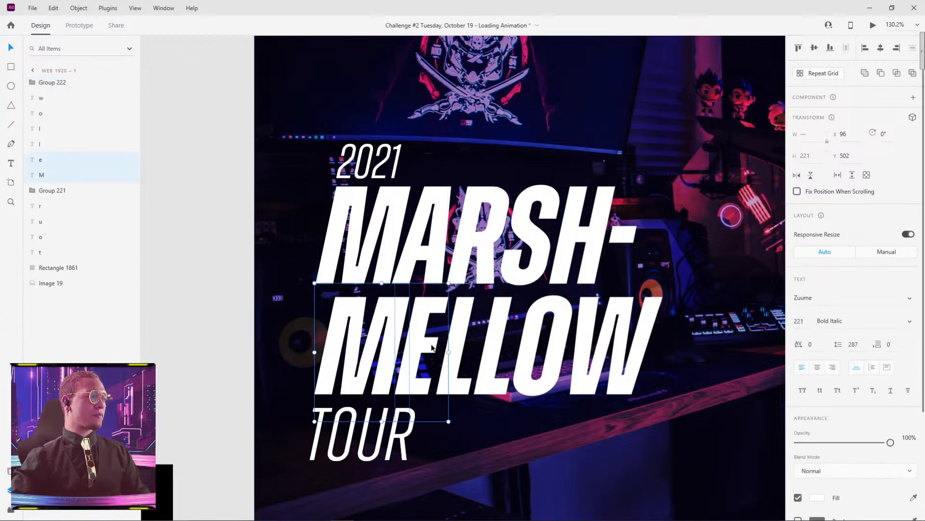
{"action": "left_click", "coordinate": [460, 345], "text": "shift"}
{"action": "left_click", "coordinate": [497, 337], "text": "shift"}
{"action": "left_click", "coordinate": [549, 342], "text": "shift"}
{"action": "left_click", "coordinate": [627, 333], "text": "shift"}
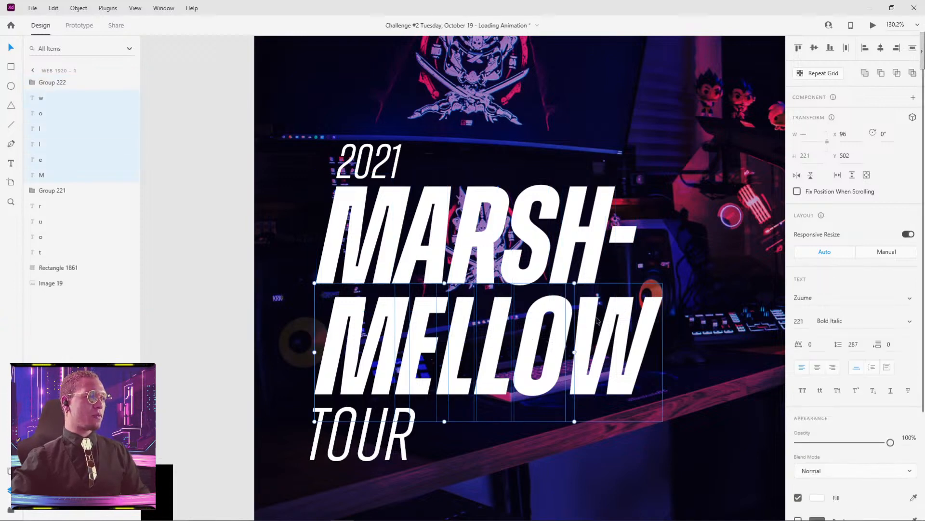
{"action": "key", "text": "ctrl+g"}
Step: Group the four separate letters of the TOUR line
{"action": "left_click", "coordinate": [318, 434]}
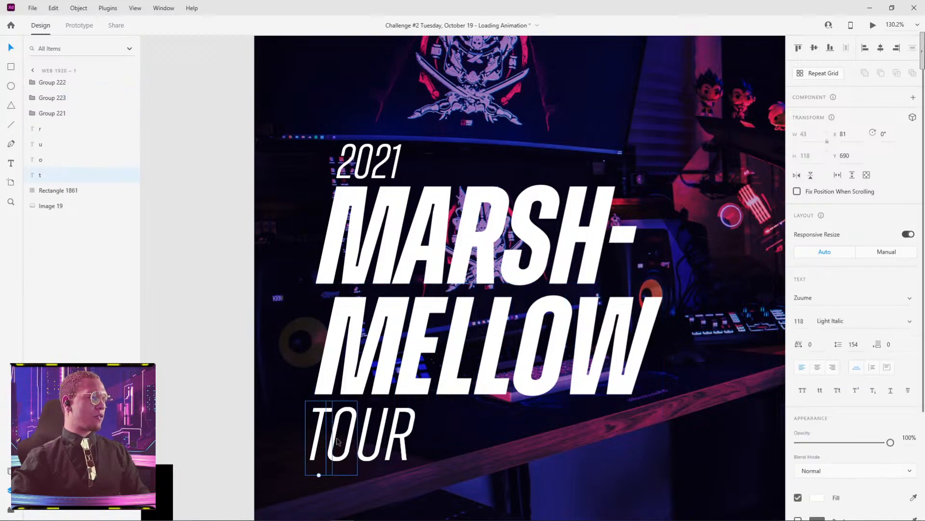
{"action": "left_click", "coordinate": [340, 434], "text": "shift"}
{"action": "left_click", "coordinate": [367, 435], "text": "shift"}
{"action": "left_click", "coordinate": [402, 434], "text": "shift"}
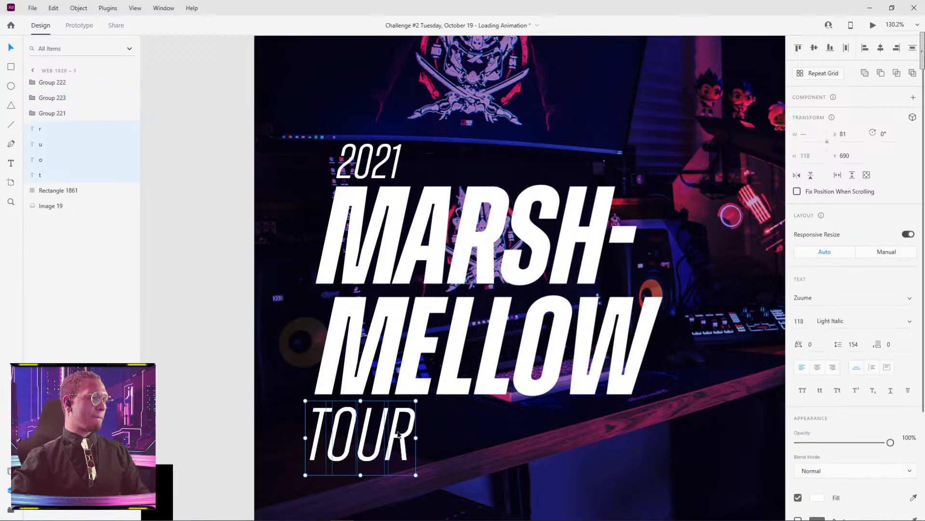
{"action": "key", "text": "ctrl+g"}
Step: Rename the group of the year digits 2021 and the group of the first title line Marsh-
{"action": "left_click", "coordinate": [381, 233]}
{"action": "left_click", "coordinate": [368, 162]}
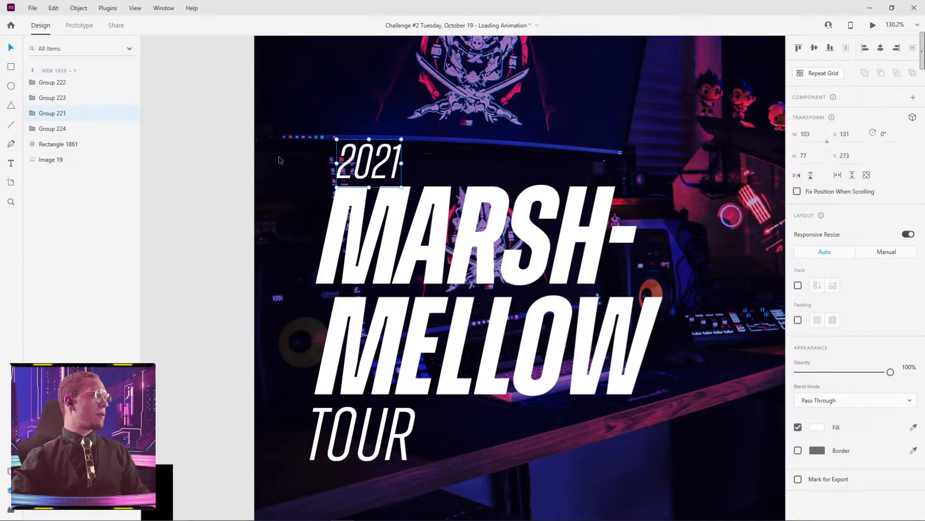
{"action": "double_click", "coordinate": [53, 115]}
{"action": "type", "text": "2021"}
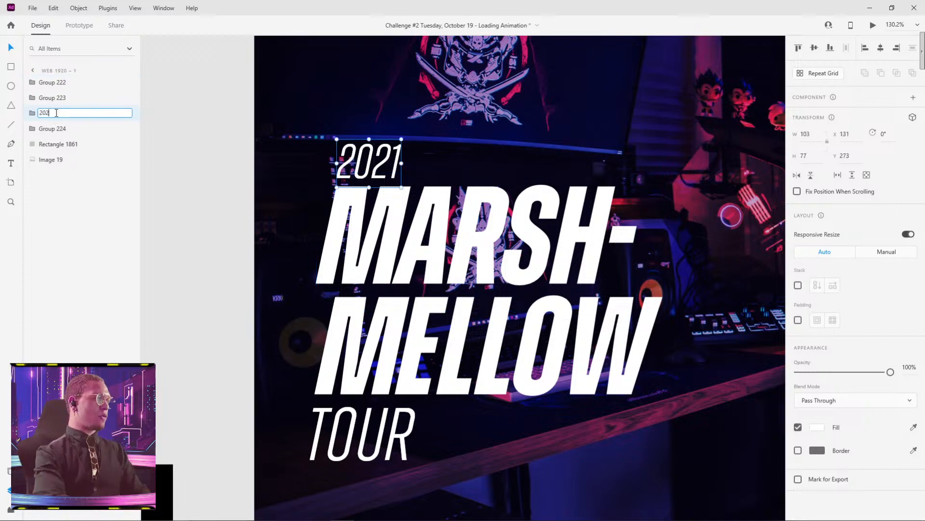
{"action": "key", "text": "Return"}
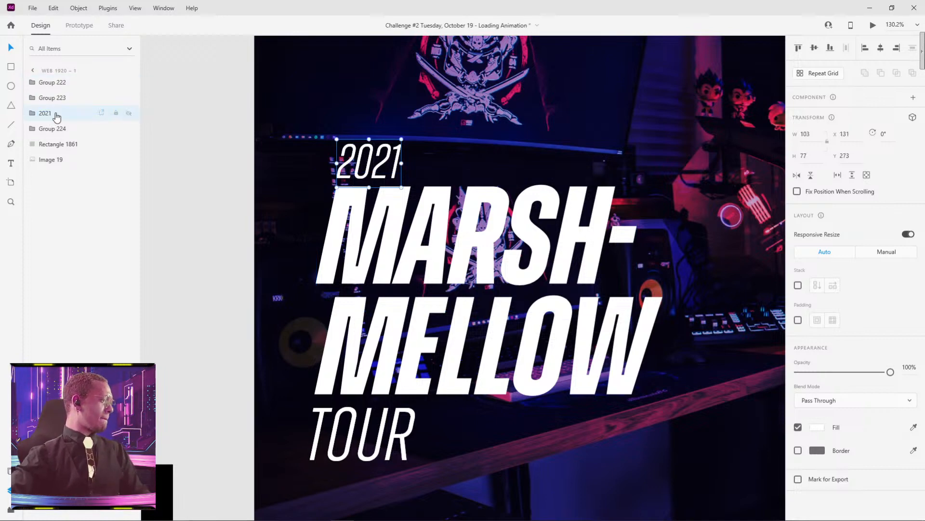
{"action": "left_click", "coordinate": [408, 248]}
{"action": "double_click", "coordinate": [54, 83]}
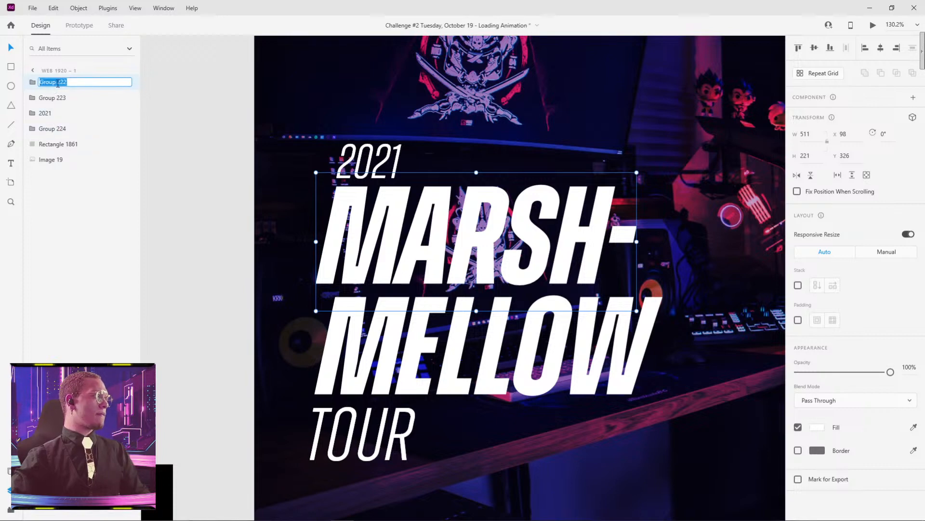
{"action": "type", "text": "Marsh-"}
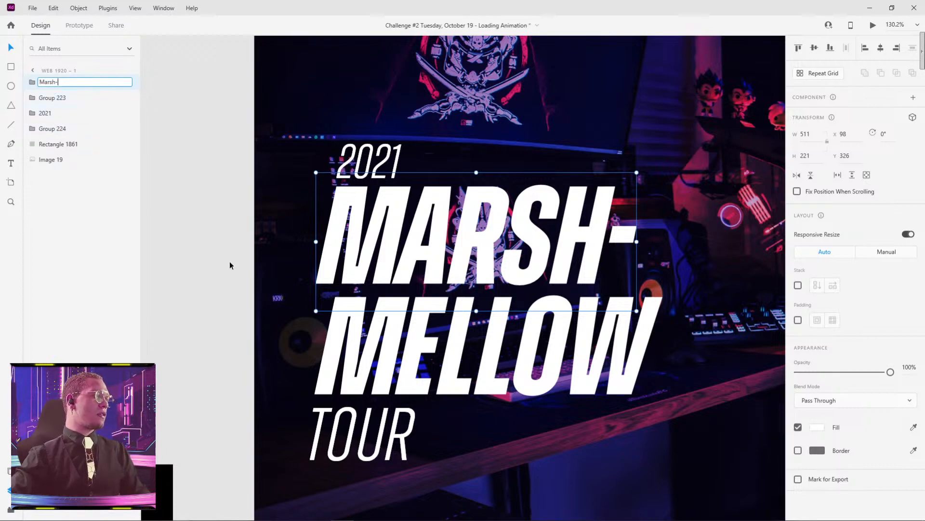
Step: Rename the group of the MELLOW letters mellow and the group of the TOUR letters tour
{"action": "left_click", "coordinate": [396, 344]}
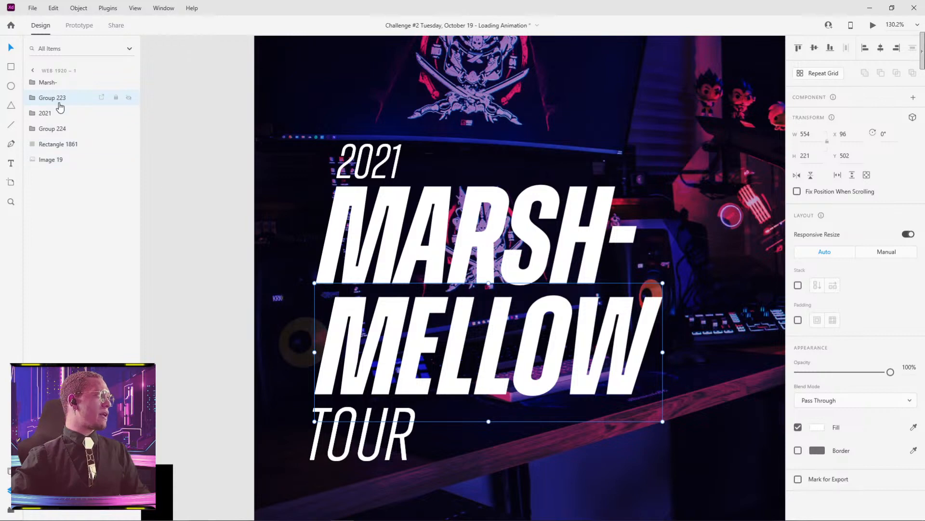
{"action": "double_click", "coordinate": [58, 98]}
{"action": "type", "text": "mello"}
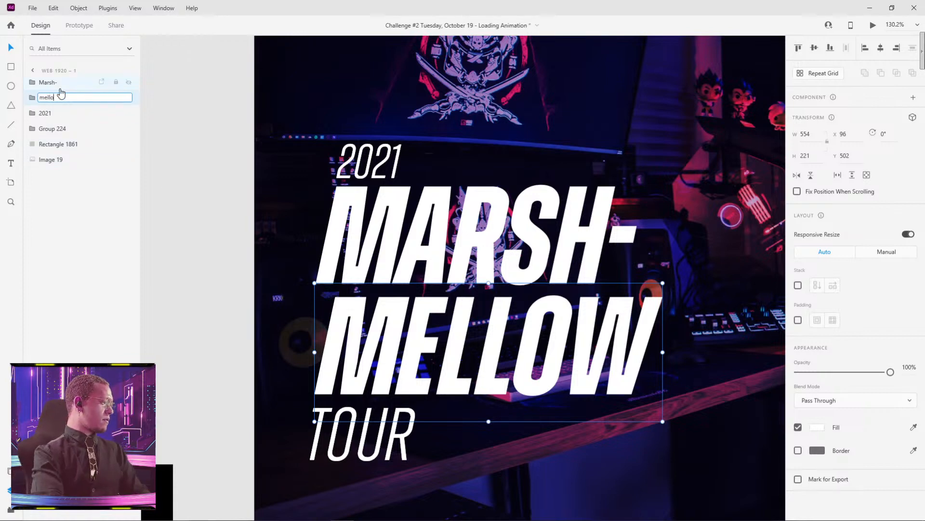
{"action": "type", "text": "w"}
{"action": "key", "text": "Return"}
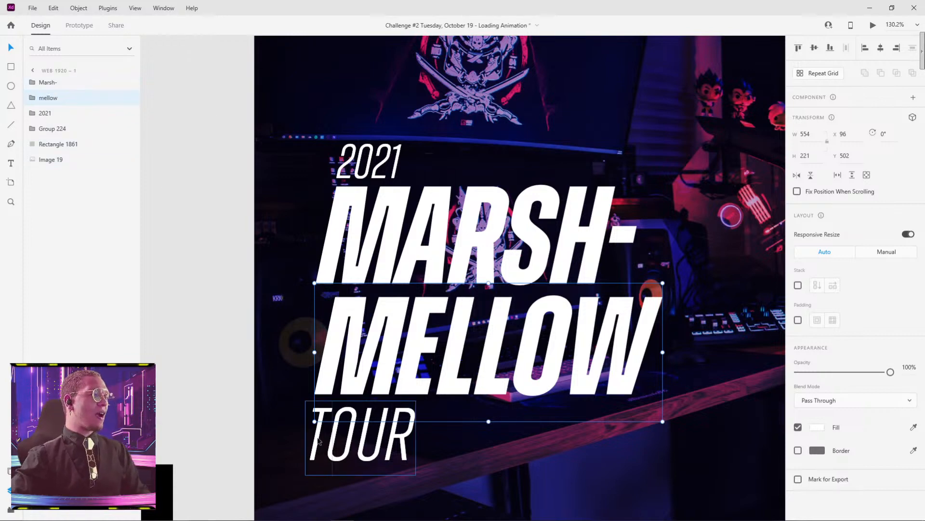
{"action": "left_click", "coordinate": [51, 128]}
{"action": "double_click", "coordinate": [52, 128]}
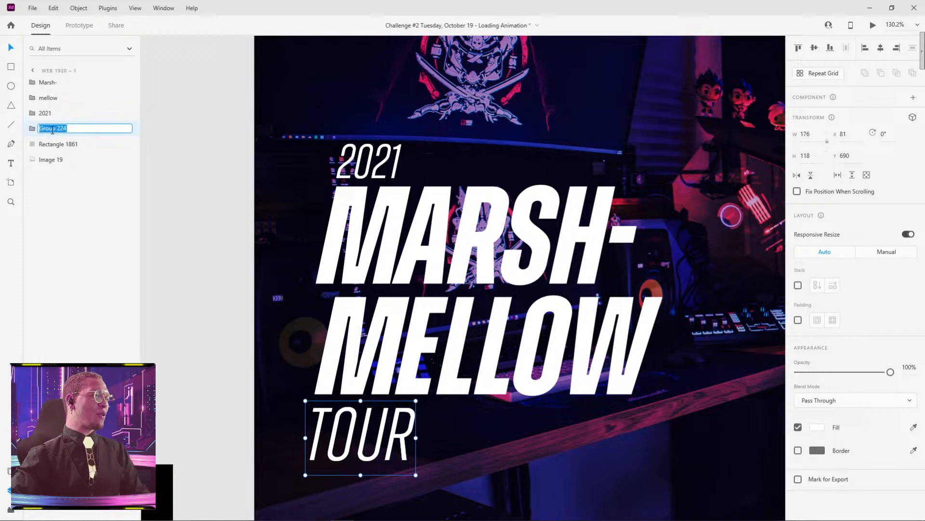
{"action": "type", "text": "tour"}
{"action": "key", "text": "Return"}
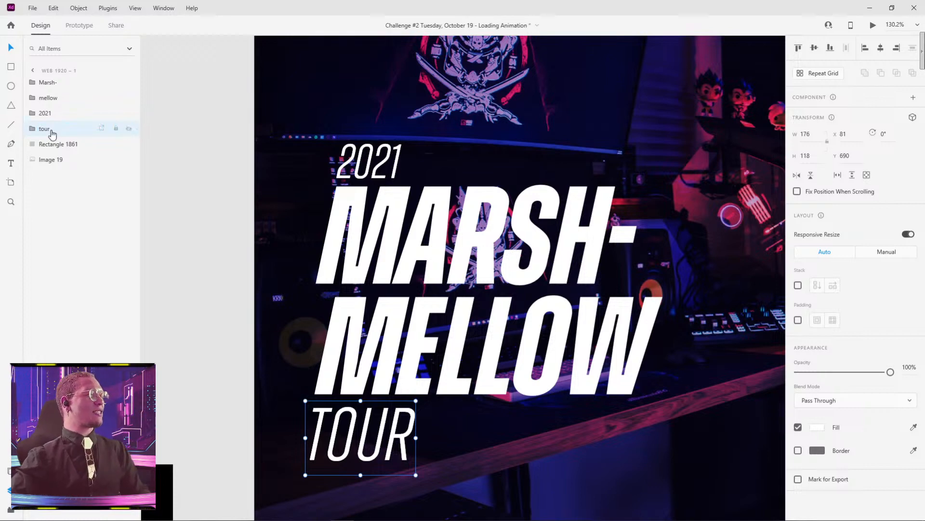
Step: Reorder the title groups to follow the reading order 2021, Marsh-, mellow, tour from front to back, and clear the selection
{"action": "left_click_drag", "start_coordinate": [48, 99], "coordinate": [41, 121]}
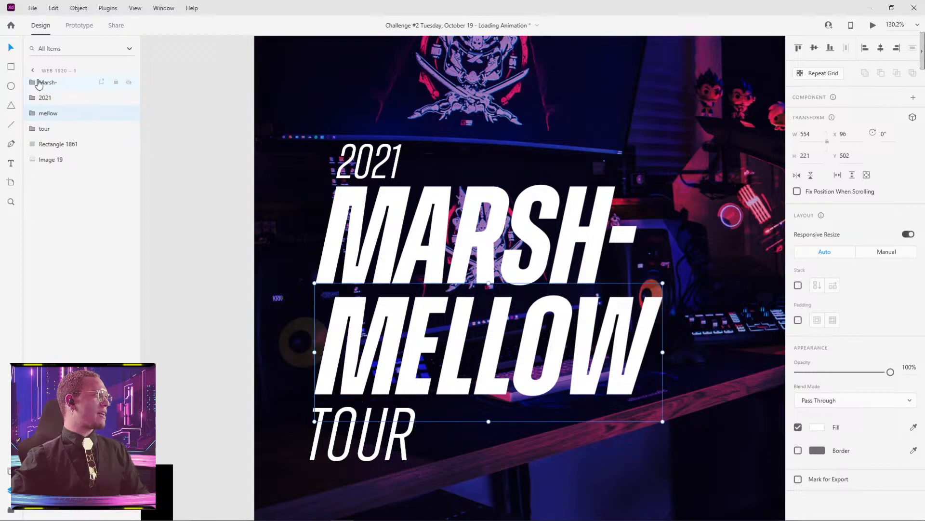
{"action": "left_click_drag", "start_coordinate": [43, 87], "coordinate": [48, 105]}
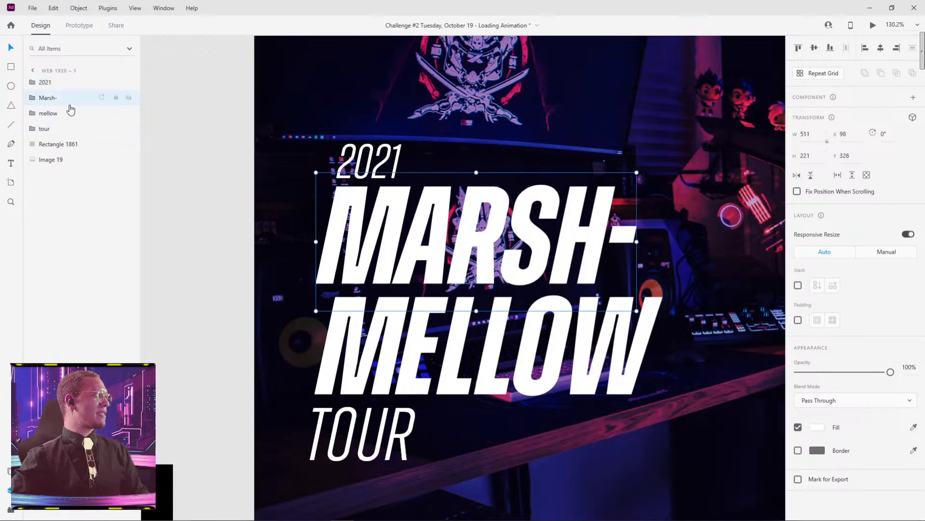
{"action": "left_click", "coordinate": [207, 150]}
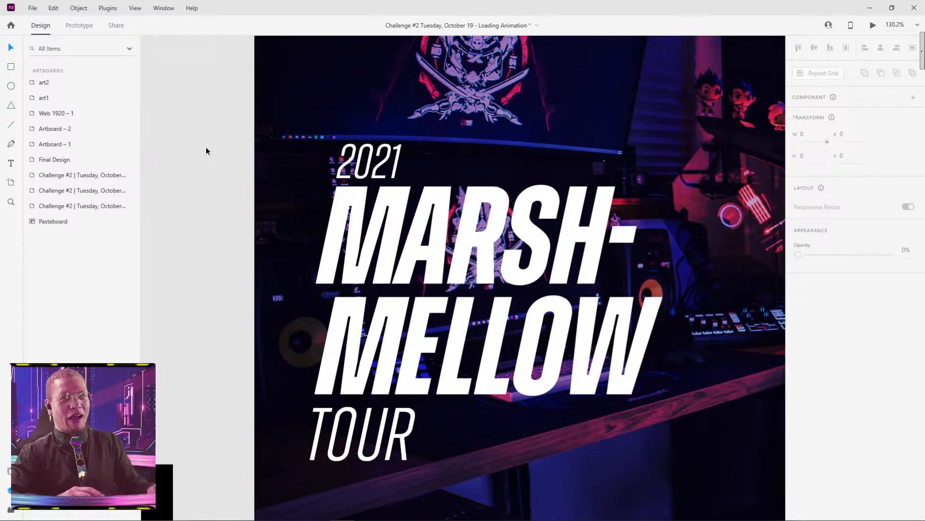
Step: Draw a rectangle of about 112 × 72 over the 2021 digits on Web 1920 – 1
{"action": "left_click_drag", "start_coordinate": [220, 231], "coordinate": [264, 131]}
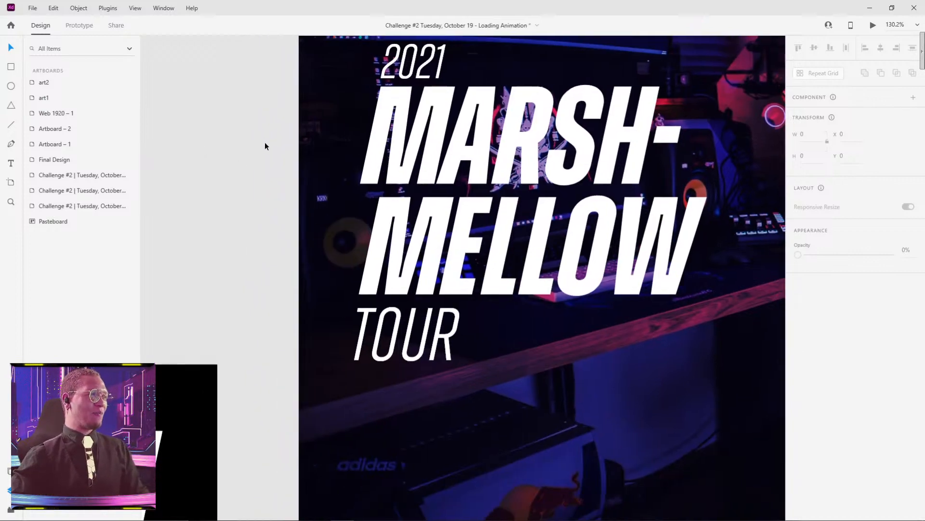
{"action": "scroll", "coordinate": [279, 143], "scroll_direction": "down", "scroll_amount": 5}
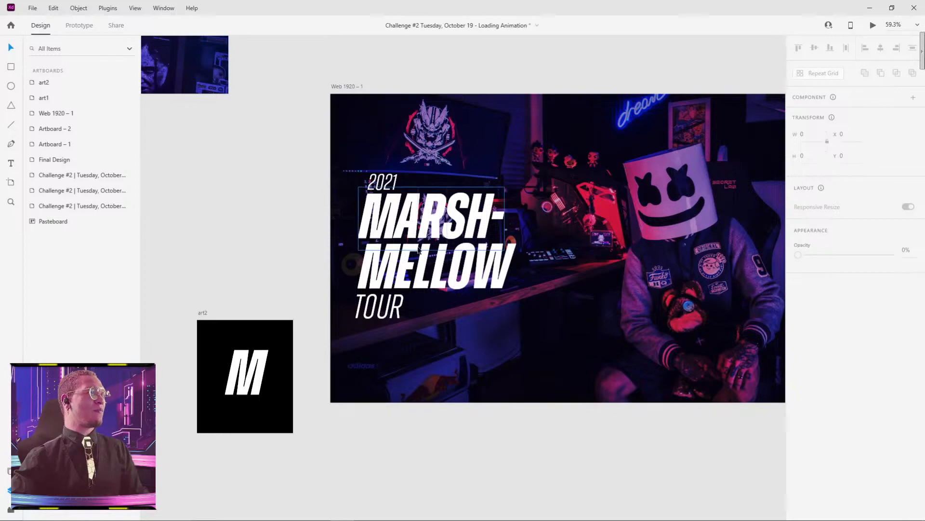
{"action": "left_click_drag", "start_coordinate": [379, 261], "coordinate": [433, 246]}
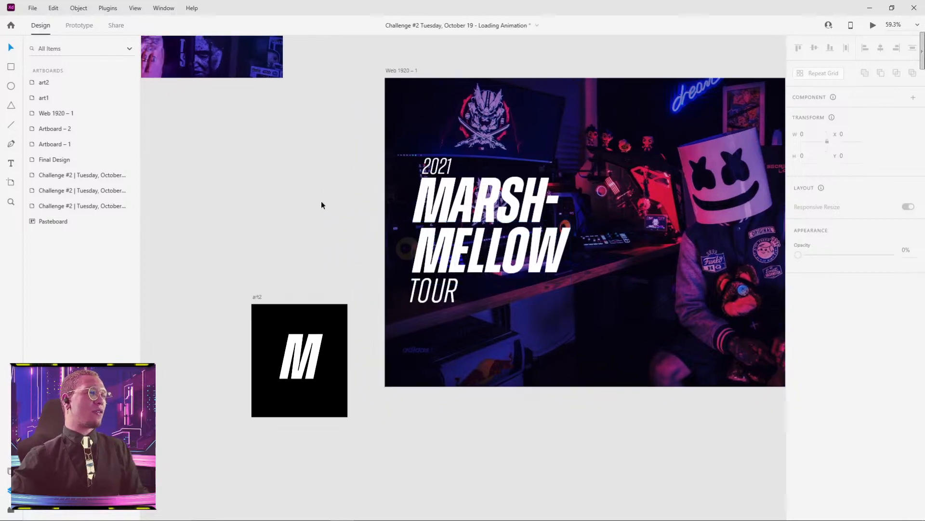
{"action": "left_click", "coordinate": [453, 188]}
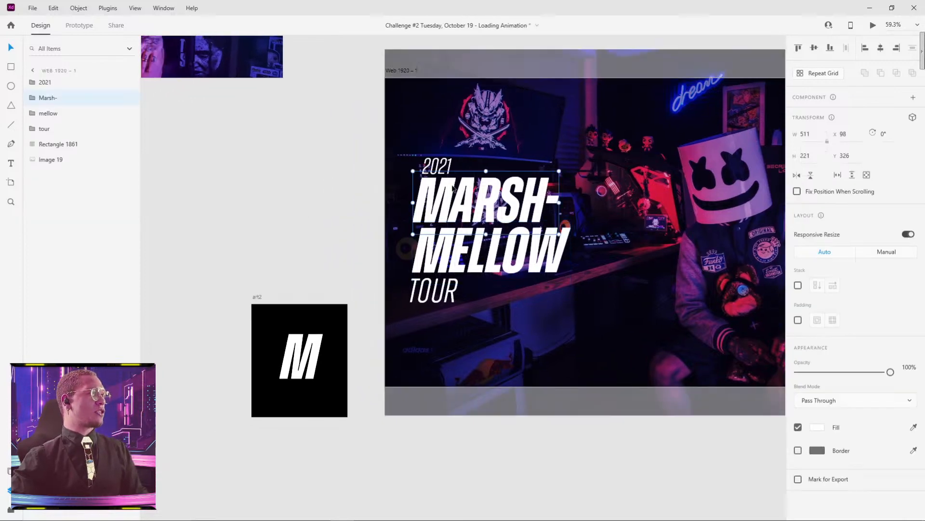
{"action": "scroll", "coordinate": [448, 188], "scroll_direction": "up", "scroll_amount": 3}
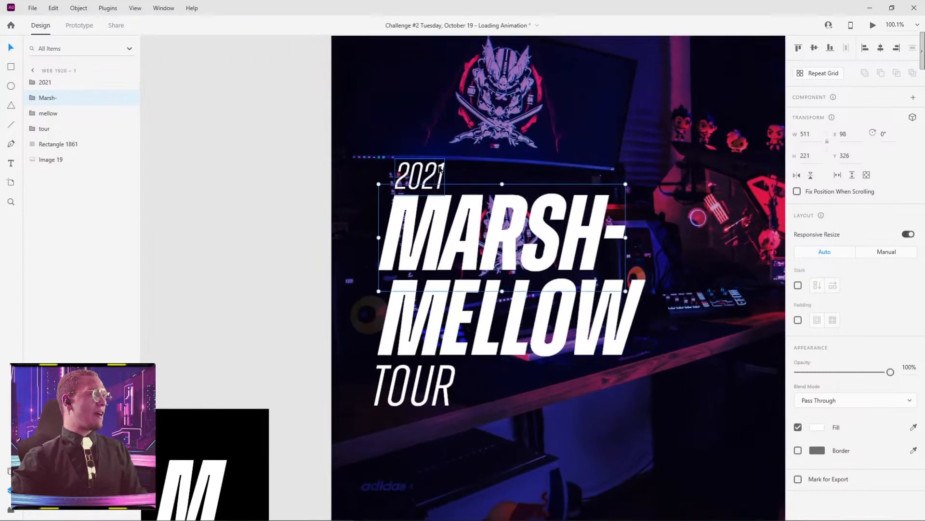
{"action": "scroll", "coordinate": [426, 182], "scroll_direction": "up", "scroll_amount": 4}
{"action": "left_click", "coordinate": [374, 174]}
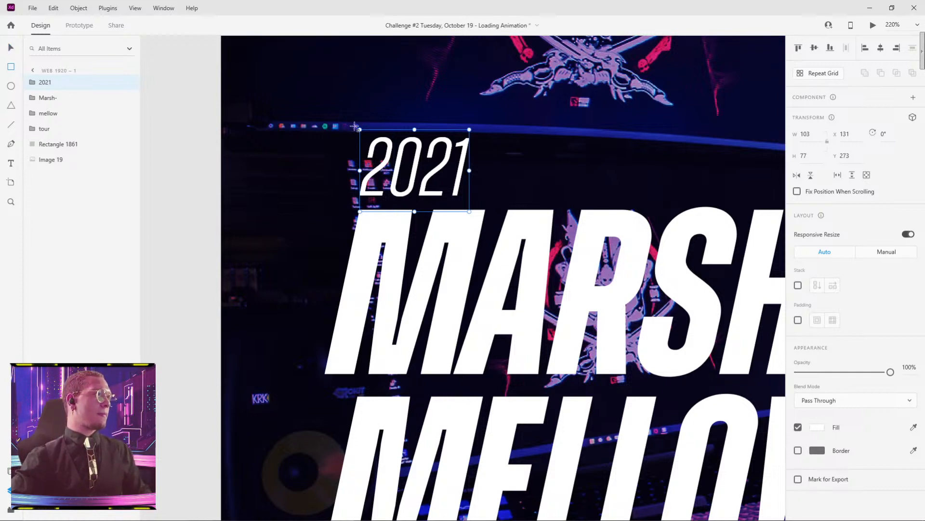
{"action": "left_click_drag", "start_coordinate": [355, 127], "coordinate": [473, 203]}
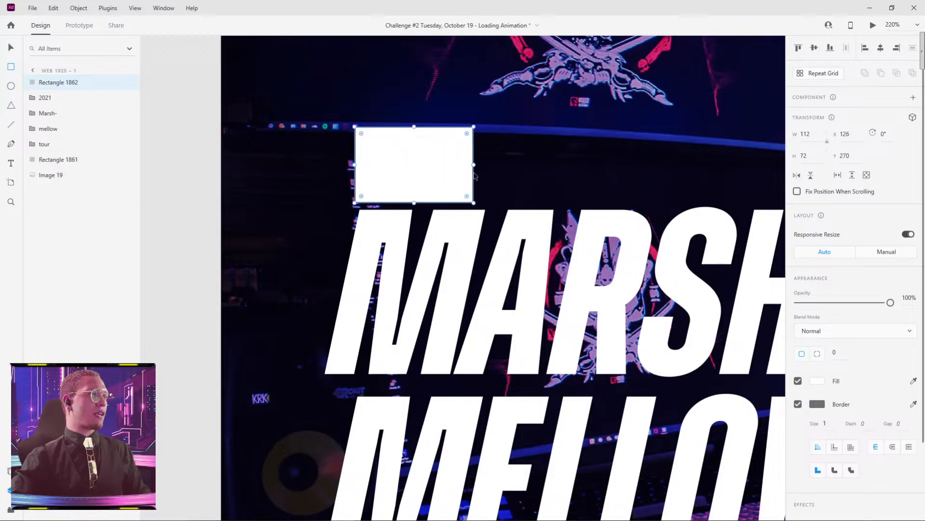
{"action": "key", "text": "Escape"}
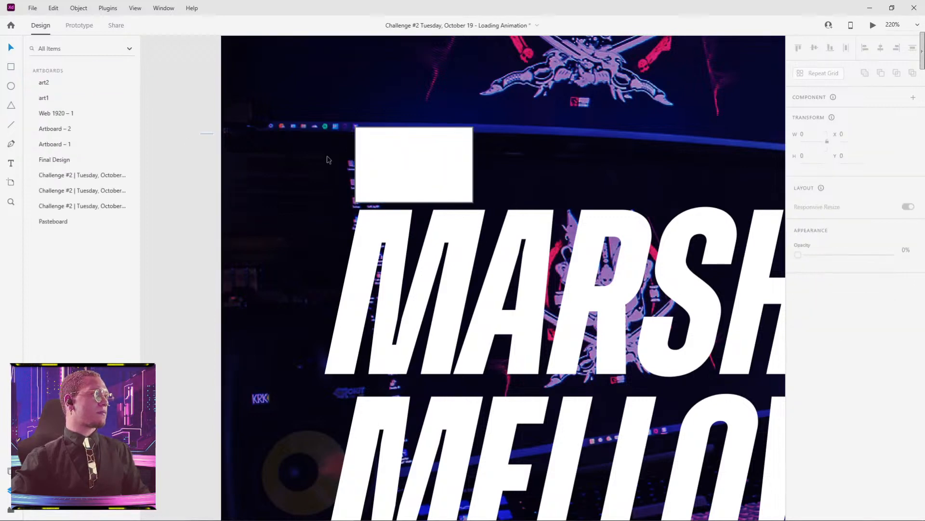
Step: Mask the 2021 group with the rectangle drawn over it, leaving the background image out of the selection
{"action": "left_click_drag", "start_coordinate": [200, 132], "coordinate": [501, 192]}
{"action": "left_click", "coordinate": [426, 64], "text": "shift"}
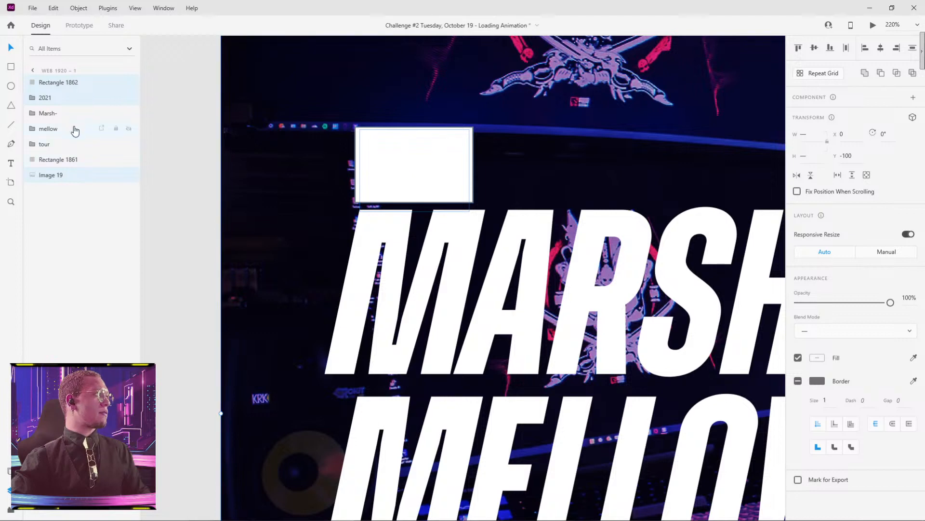
{"action": "left_click", "coordinate": [58, 175], "text": "ctrl"}
{"action": "right_click", "coordinate": [408, 172]}
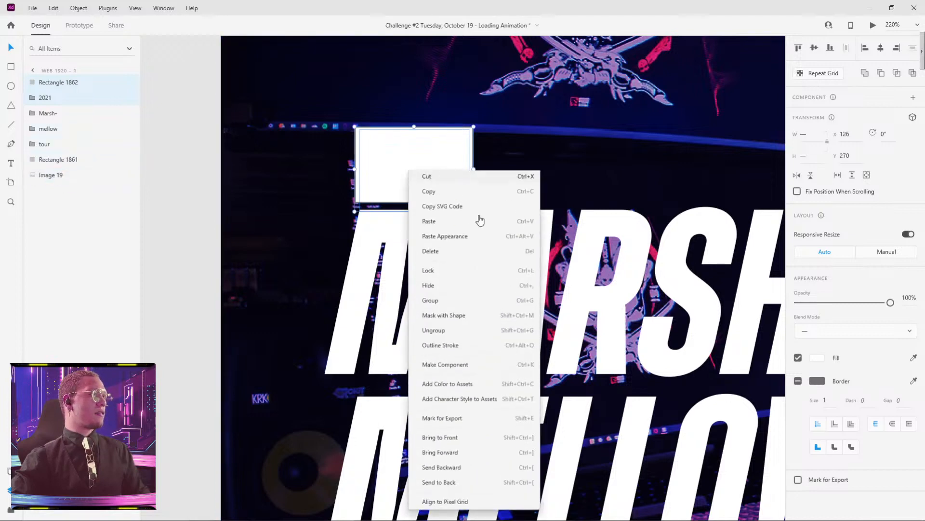
{"action": "left_click", "coordinate": [444, 317]}
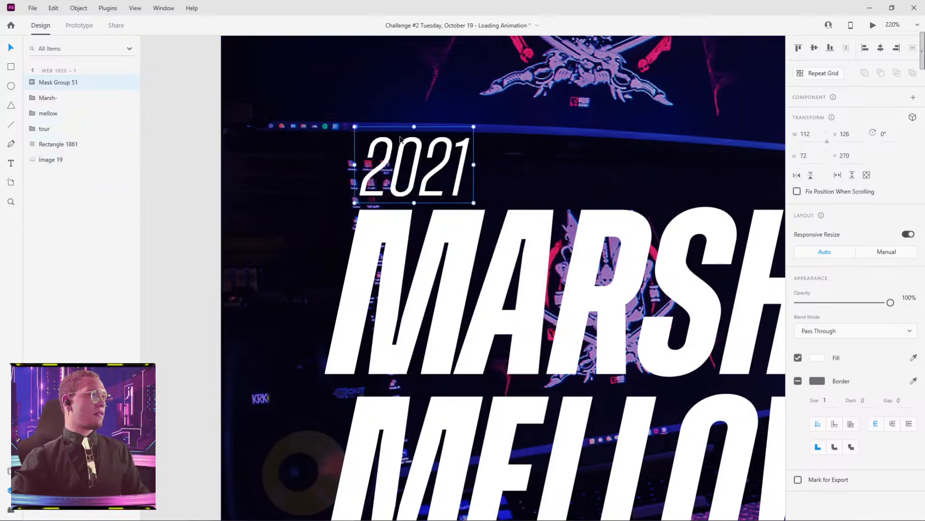
Step: Rename the new mask group of the year digits Masked 2021
{"action": "double_click", "coordinate": [386, 156]}
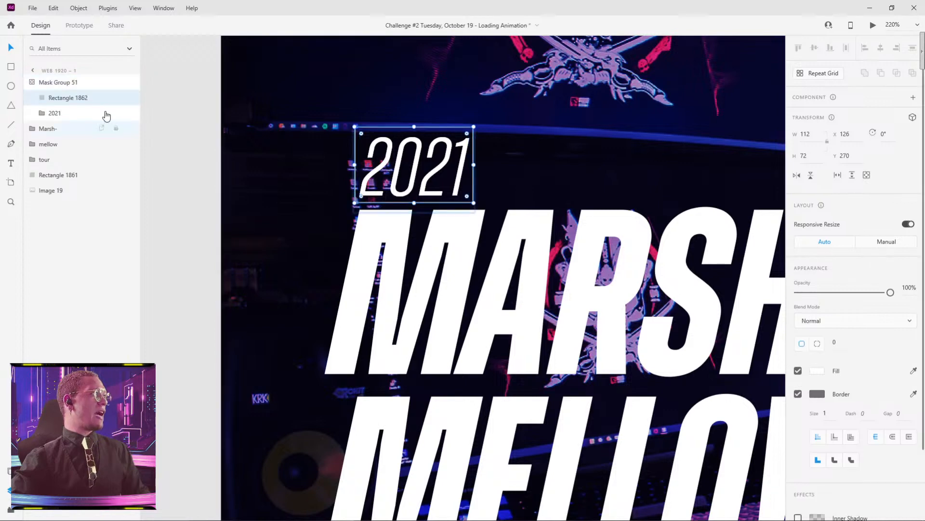
{"action": "double_click", "coordinate": [55, 85]}
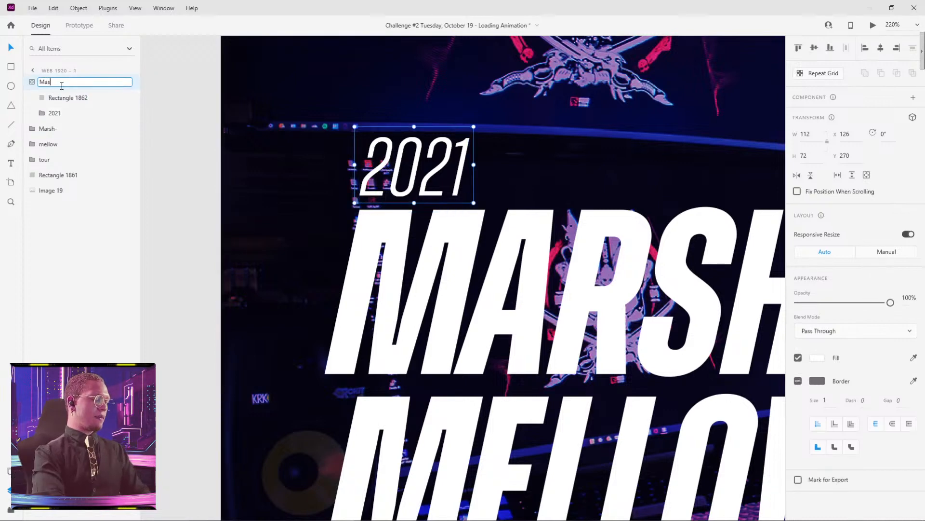
{"action": "type", "text": "Masked 2021"}
{"action": "key", "text": "Return"}
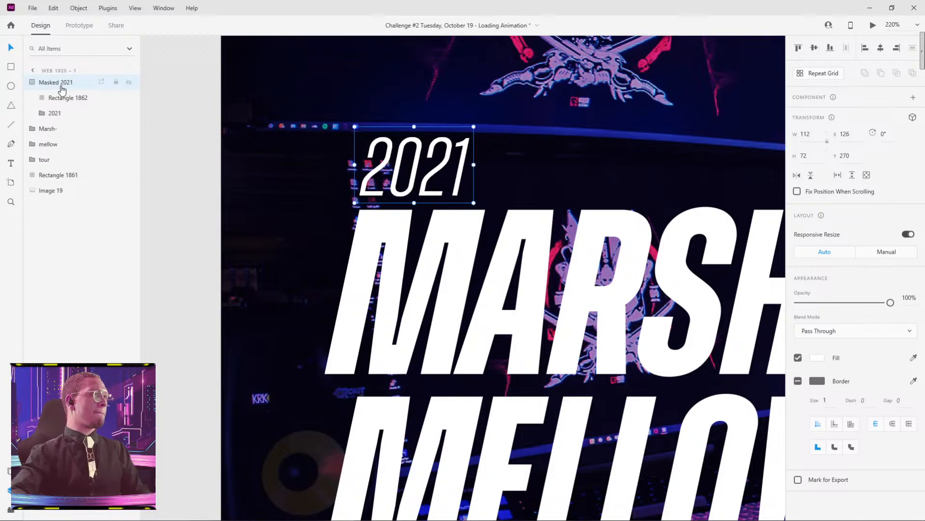
Step: Try shifting the 2021 group and its first digit down inside the mask, undoing each move
{"action": "double_click", "coordinate": [392, 159]}
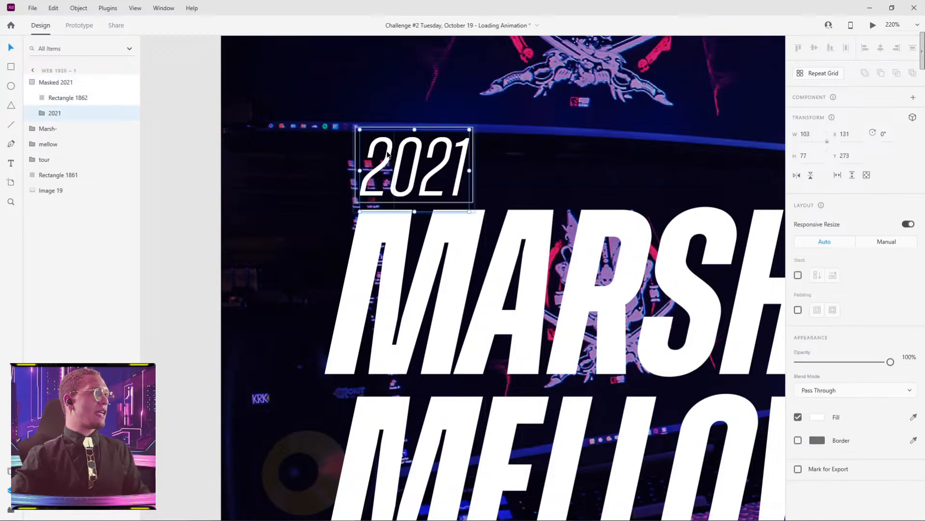
{"action": "left_click_drag", "start_coordinate": [380, 141], "coordinate": [374, 208]}
{"action": "key", "text": "ctrl+z"}
{"action": "double_click", "coordinate": [376, 143]}
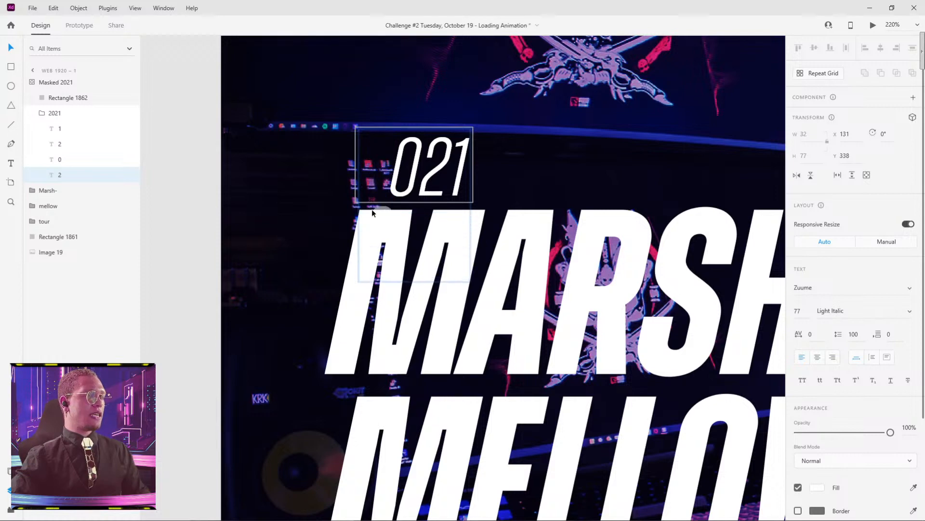
{"action": "key", "text": "ctrl+z"}
Step: Set the opacity of the Marsh-, mellow and tour groups on Web 1920 – 1 to 0%
{"action": "scroll", "coordinate": [584, 153], "scroll_direction": "down", "scroll_amount": 5}
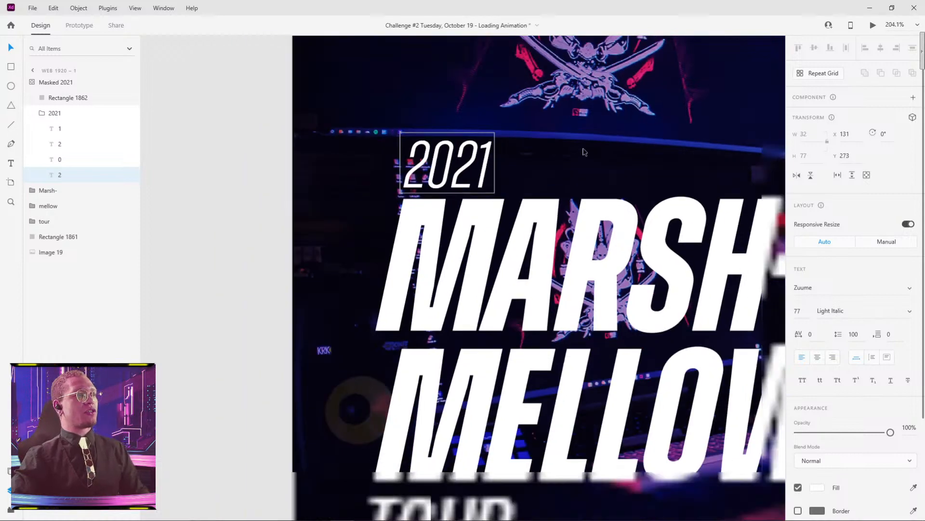
{"action": "left_click", "coordinate": [647, 201]}
{"action": "left_click", "coordinate": [632, 284], "text": "shift"}
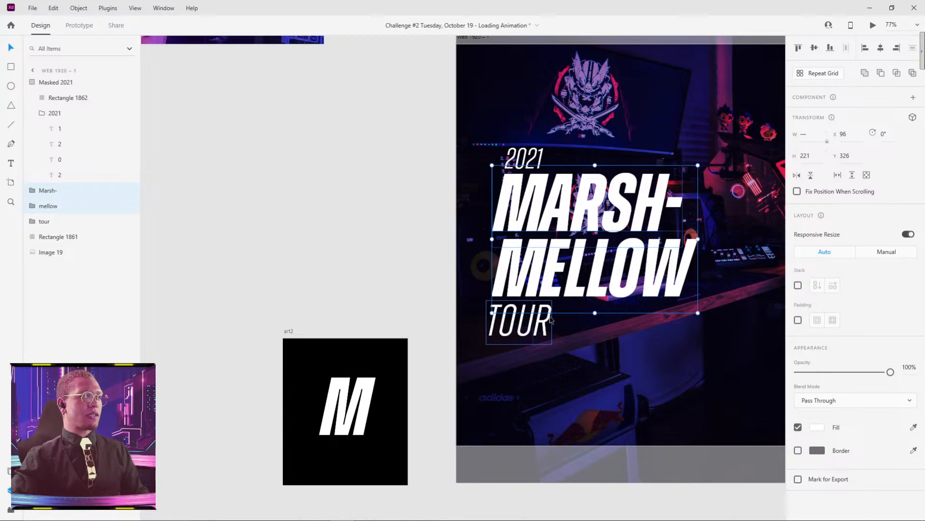
{"action": "left_click", "coordinate": [547, 321], "text": "shift"}
{"action": "left_click_drag", "start_coordinate": [869, 374], "coordinate": [774, 376]}
{"action": "left_click", "coordinate": [380, 188]}
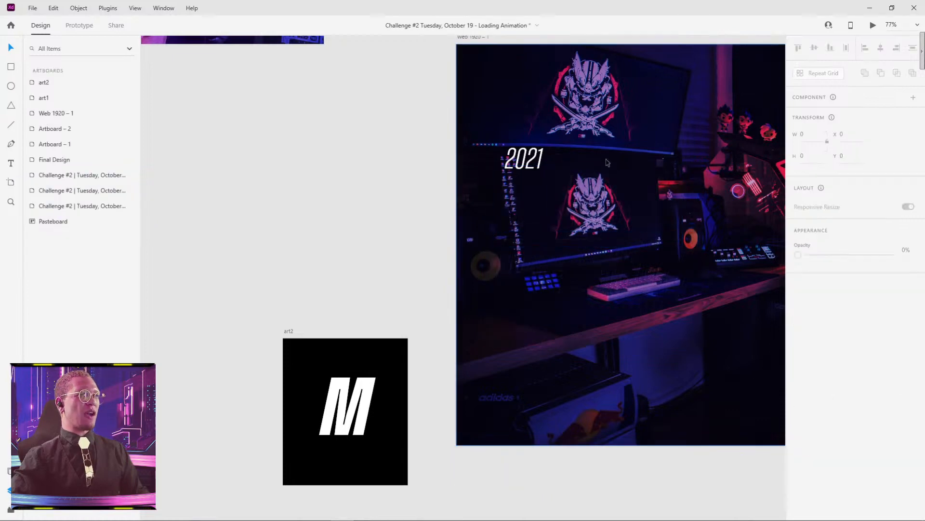
Step: Duplicate the Web 1920 – 1 artboard and place the copy beside the original on its right
{"action": "left_click_drag", "start_coordinate": [606, 161], "coordinate": [556, 154]}
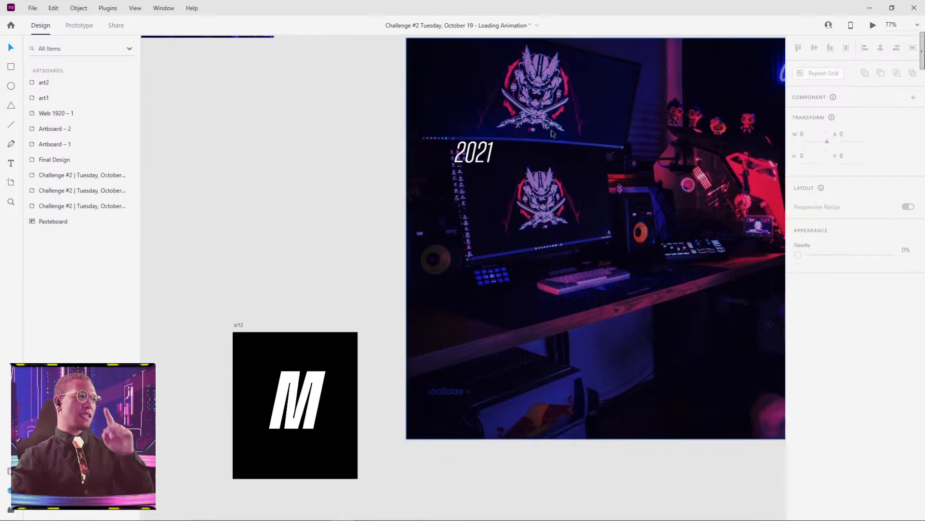
{"action": "scroll", "coordinate": [483, 148], "scroll_direction": "up", "scroll_amount": 5}
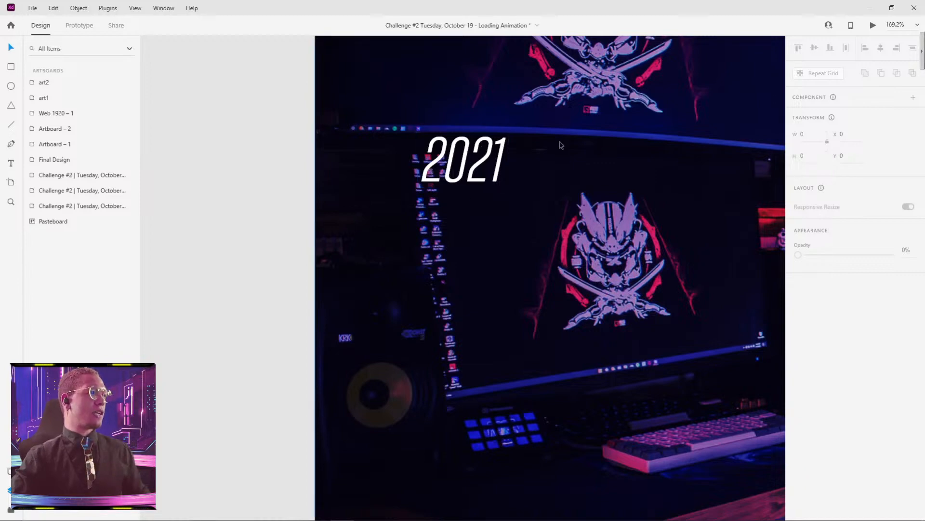
{"action": "scroll", "coordinate": [581, 150], "scroll_direction": "down", "scroll_amount": 6}
{"action": "scroll", "coordinate": [654, 156], "scroll_direction": "right", "scroll_amount": 5}
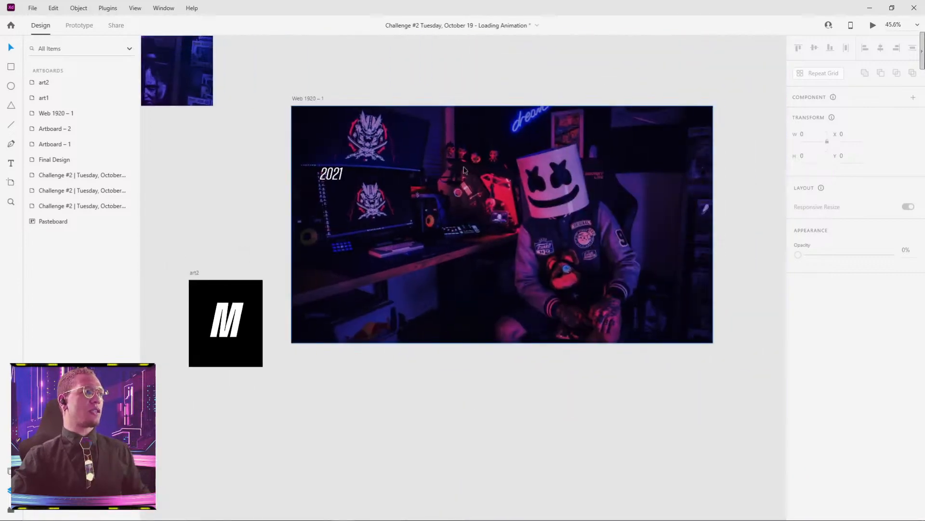
{"action": "scroll", "coordinate": [482, 145], "scroll_direction": "down", "scroll_amount": 3}
{"action": "left_click", "coordinate": [372, 123]}
{"action": "left_click_drag", "start_coordinate": [373, 124], "coordinate": [634, 123], "text": "alt"}
Step: Remove the Flow 1 starting point from the Web 1920 – 2 artboard and return to design mode
{"action": "left_click", "coordinate": [636, 107]}
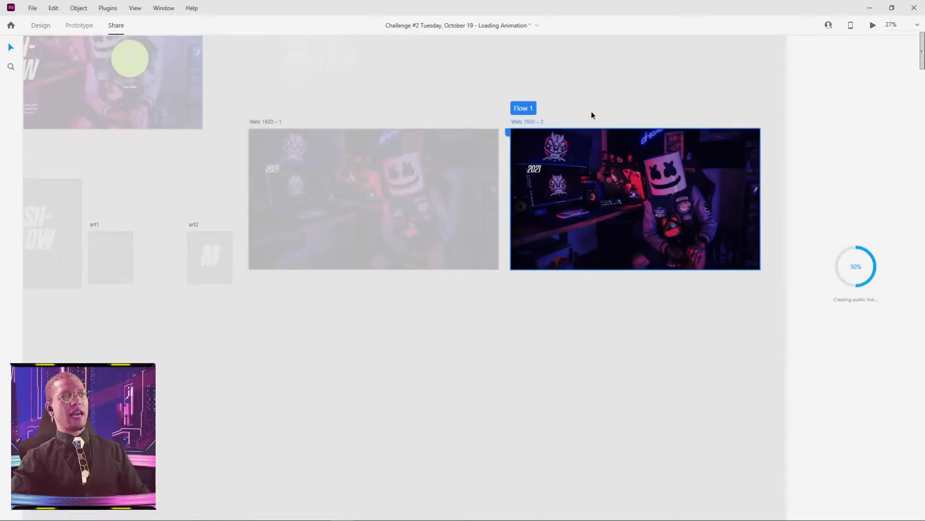
{"action": "left_click", "coordinate": [41, 27]}
{"action": "left_click", "coordinate": [536, 89]}
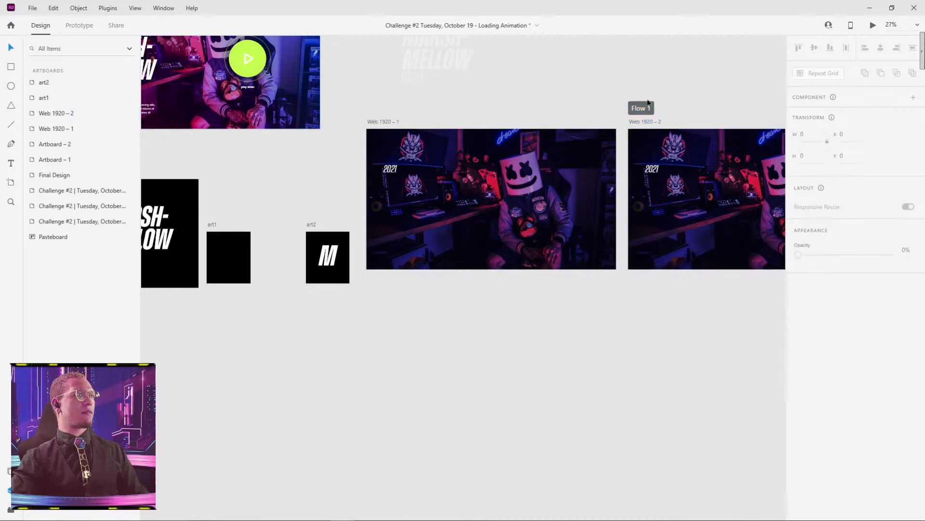
{"action": "left_click", "coordinate": [643, 122]}
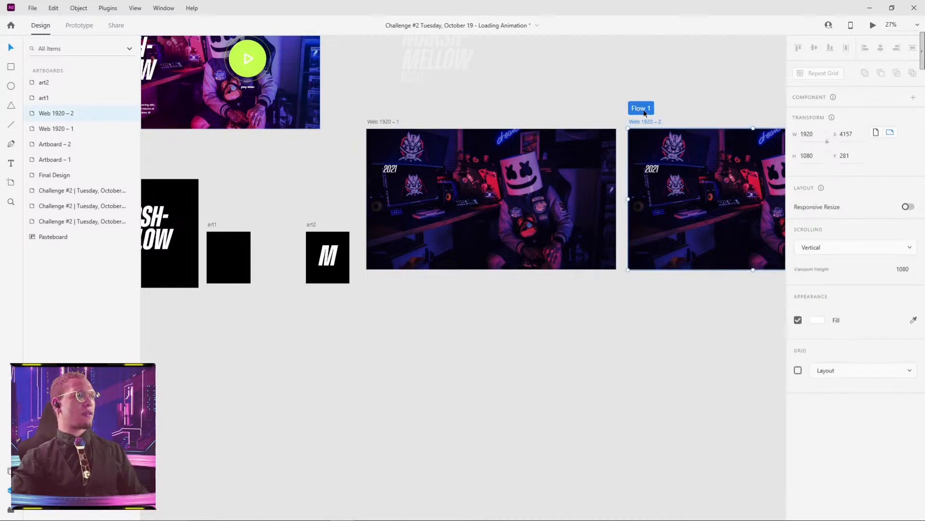
{"action": "double_click", "coordinate": [647, 109]}
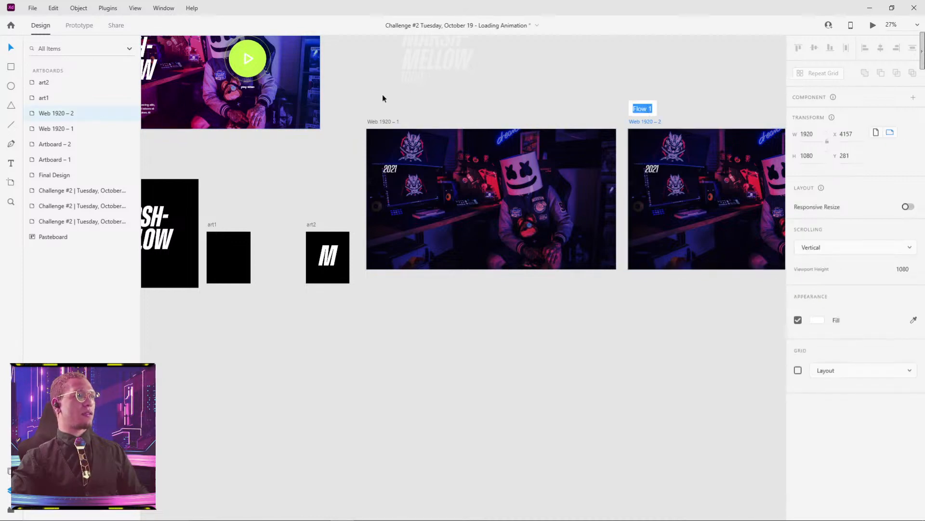
{"action": "left_click", "coordinate": [79, 28]}
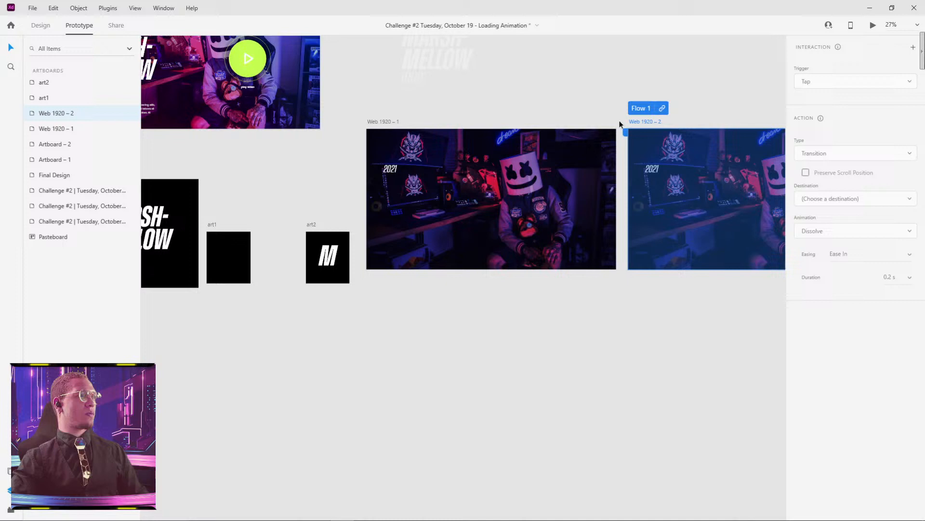
{"action": "left_click", "coordinate": [42, 25]}
{"action": "left_click", "coordinate": [632, 79]}
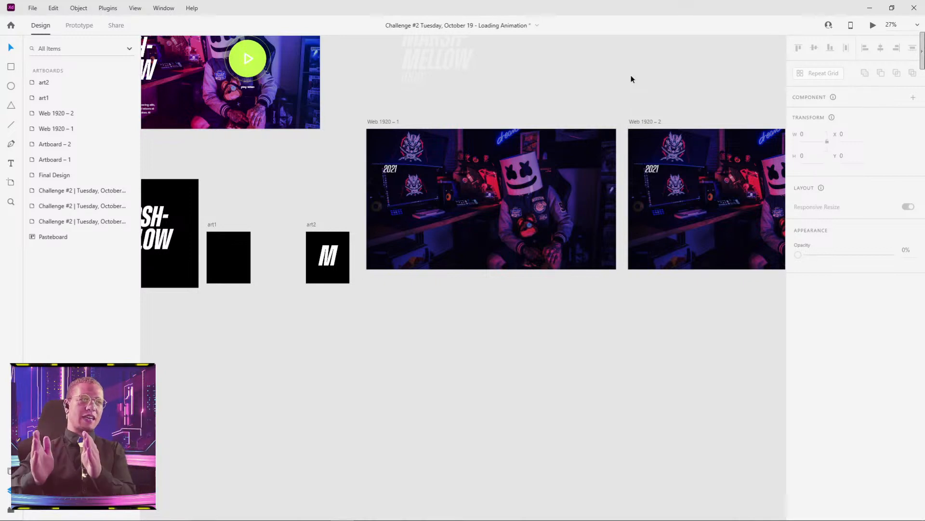
Step: Restore the Marsh-, mellow and tour groups on Web 1920 – 2 to full opacity
{"action": "scroll", "coordinate": [584, 199], "scroll_direction": "up", "scroll_amount": 2}
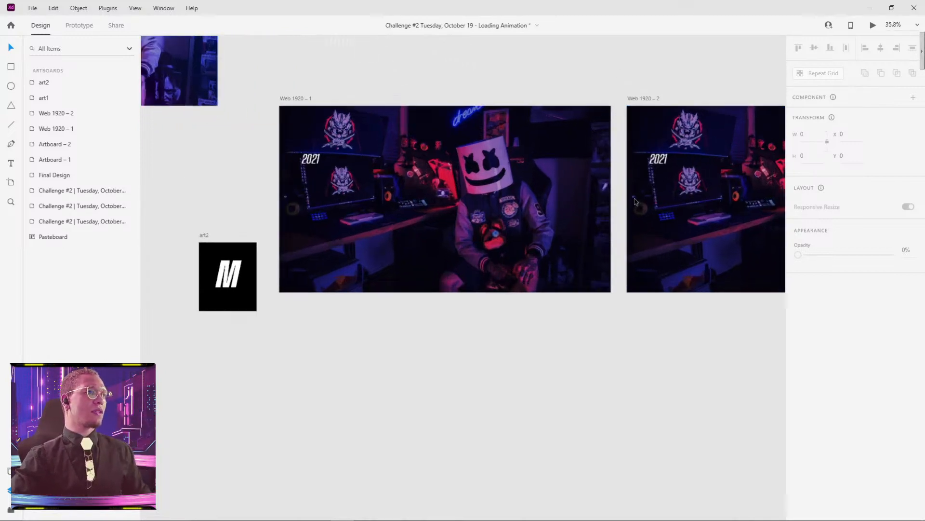
{"action": "left_click_drag", "start_coordinate": [327, 176], "coordinate": [356, 149]}
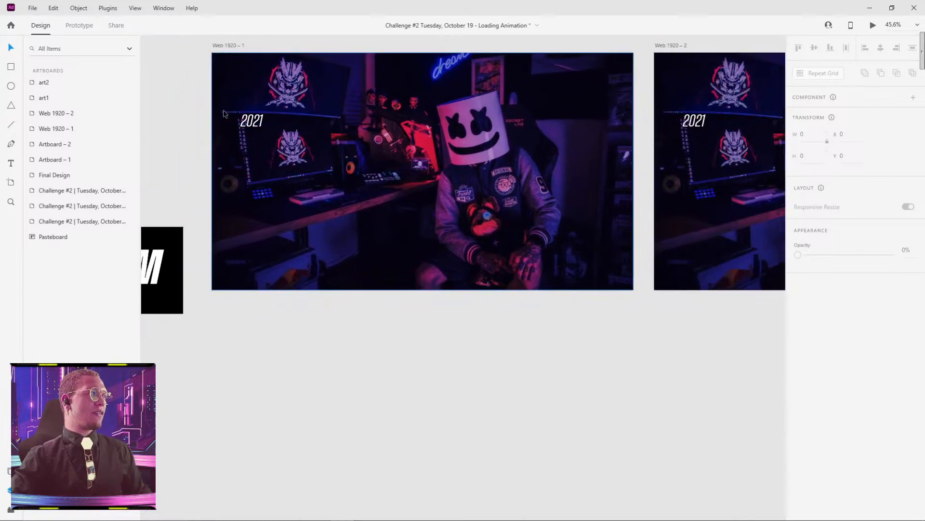
{"action": "left_click_drag", "start_coordinate": [576, 138], "coordinate": [423, 153]}
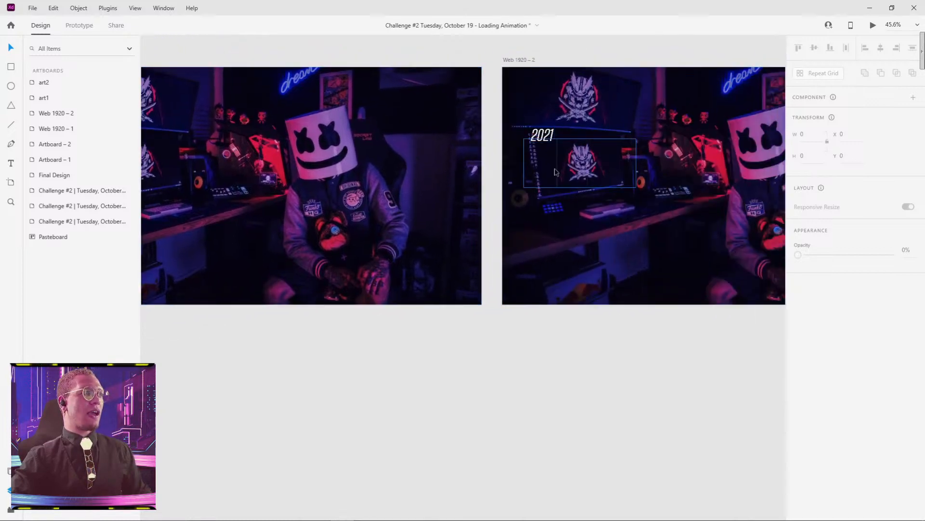
{"action": "left_click", "coordinate": [568, 212]}
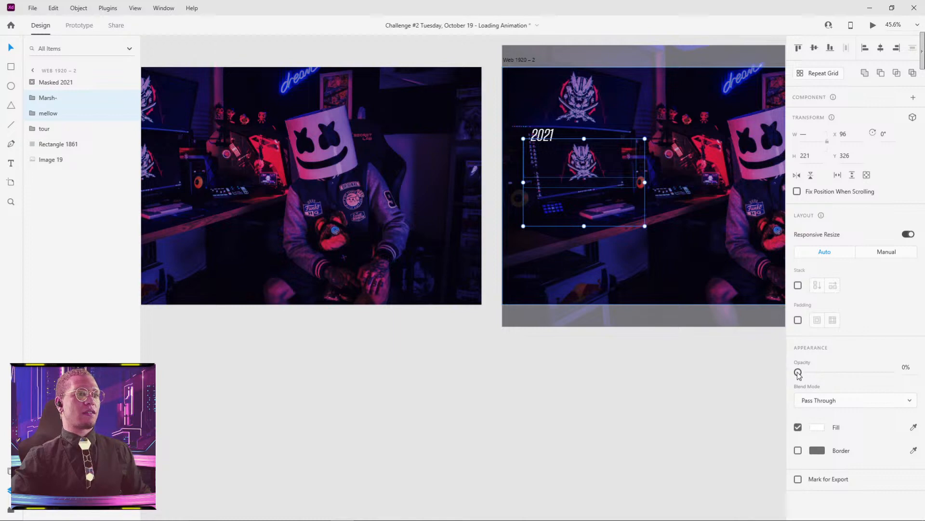
{"action": "left_click_drag", "start_coordinate": [798, 374], "coordinate": [889, 372]}
{"action": "left_click", "coordinate": [613, 411]}
{"action": "left_click", "coordinate": [544, 240]}
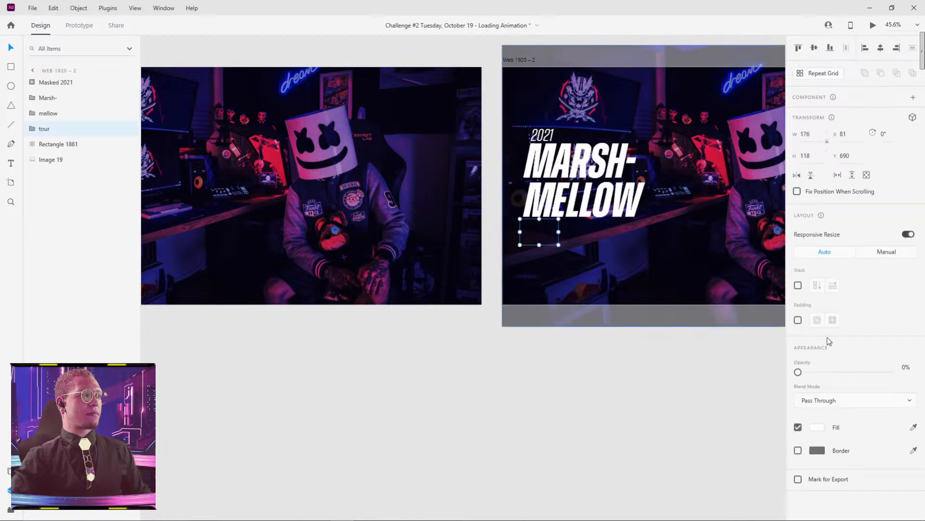
{"action": "left_click_drag", "start_coordinate": [798, 372], "coordinate": [889, 372]}
{"action": "left_click", "coordinate": [656, 400]}
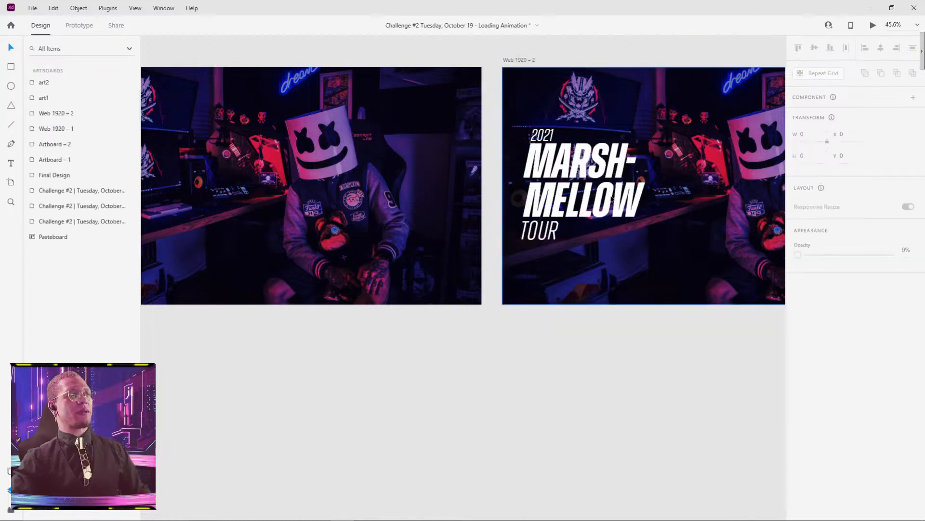
Step: Move the 2021 digits on Web 1920 – 1 straight down below their mask in a staircase, each digit lower than the previous one
{"action": "left_click_drag", "start_coordinate": [576, 380], "coordinate": [695, 389]}
{"action": "left_click_drag", "start_coordinate": [367, 375], "coordinate": [492, 370]}
{"action": "scroll", "coordinate": [300, 147], "scroll_direction": "up", "scroll_amount": 5}
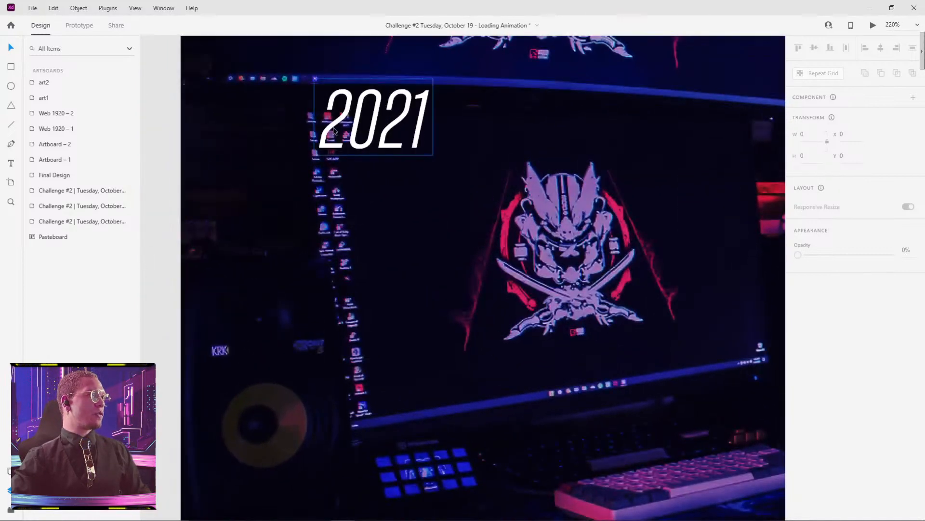
{"action": "double_click", "coordinate": [334, 131]}
{"action": "double_click", "coordinate": [335, 125]}
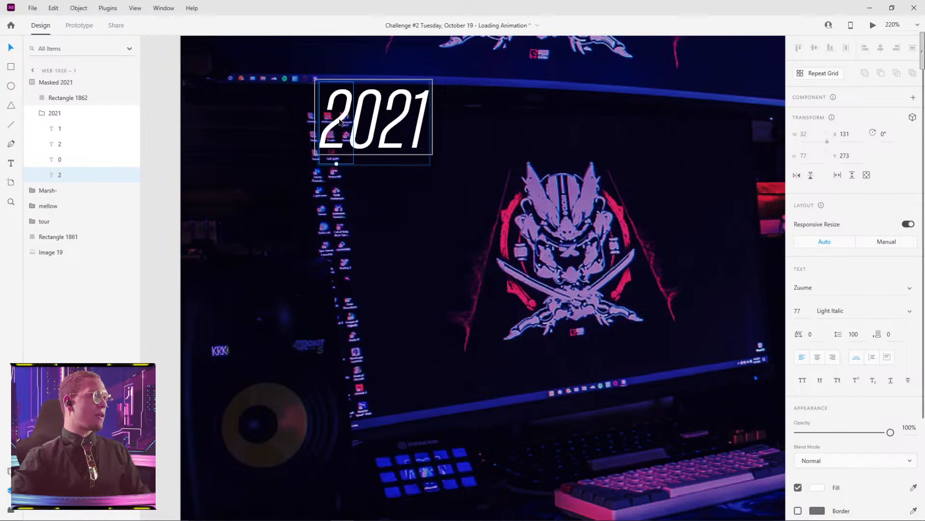
{"action": "left_click_drag", "start_coordinate": [340, 121], "coordinate": [337, 188]}
{"action": "left_click_drag", "start_coordinate": [375, 121], "coordinate": [375, 252]}
{"action": "left_click_drag", "start_coordinate": [406, 125], "coordinate": [406, 329]}
{"action": "left_click_drag", "start_coordinate": [423, 124], "coordinate": [413, 387]}
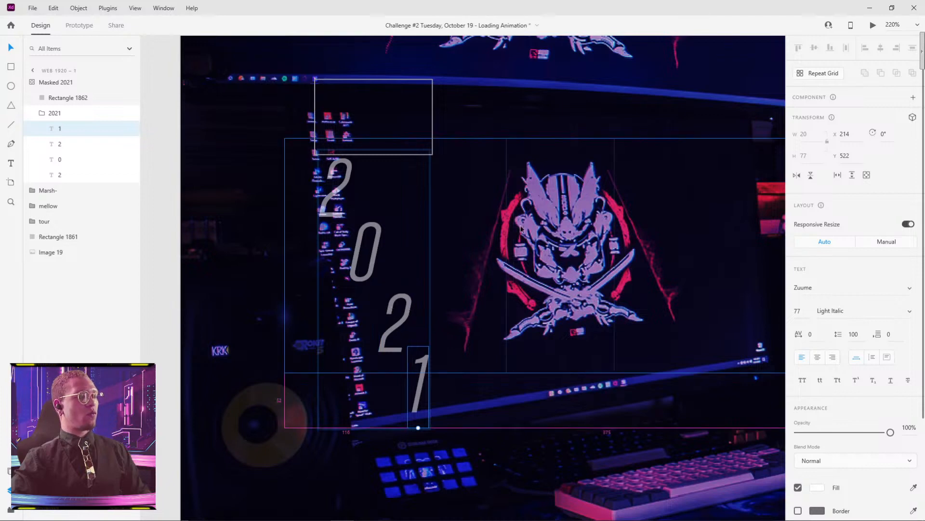
{"action": "scroll", "coordinate": [525, 217], "scroll_direction": "down", "scroll_amount": 3}
{"action": "left_click", "coordinate": [361, 156]}
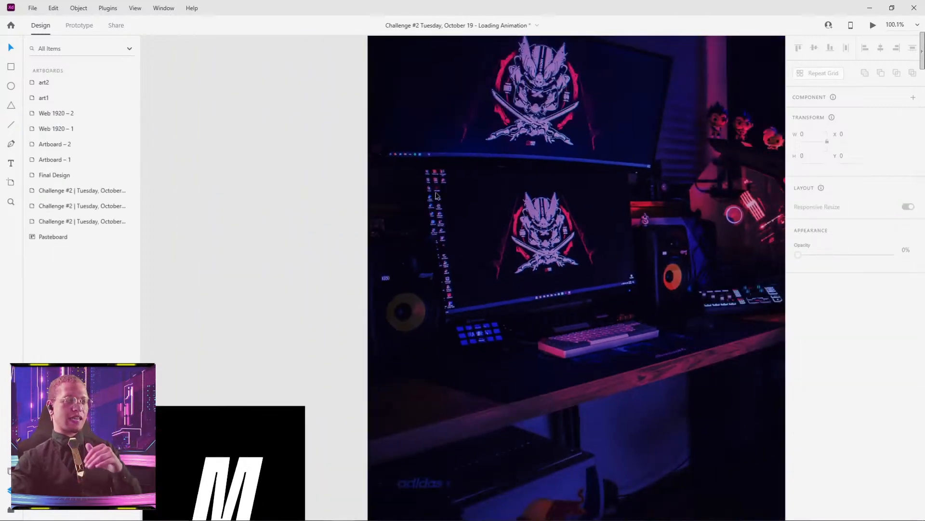
Step: Set the opacity of the Marsh- group on Web 1920 – 1 to 100%
{"action": "left_click", "coordinate": [453, 218]}
{"action": "double_click", "coordinate": [453, 218]}
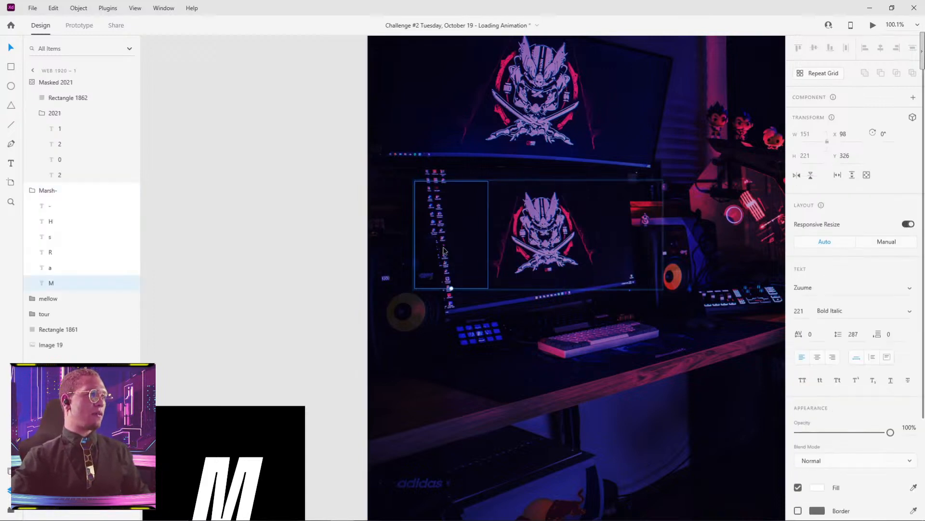
{"action": "left_click", "coordinate": [331, 238]}
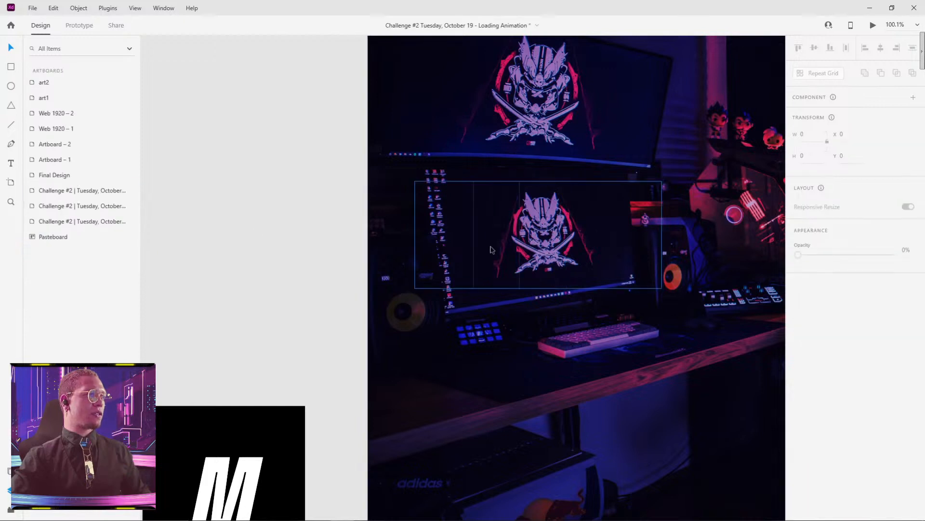
{"action": "left_click", "coordinate": [491, 249]}
{"action": "left_click_drag", "start_coordinate": [806, 374], "coordinate": [896, 372]}
{"action": "left_click", "coordinate": [560, 327]}
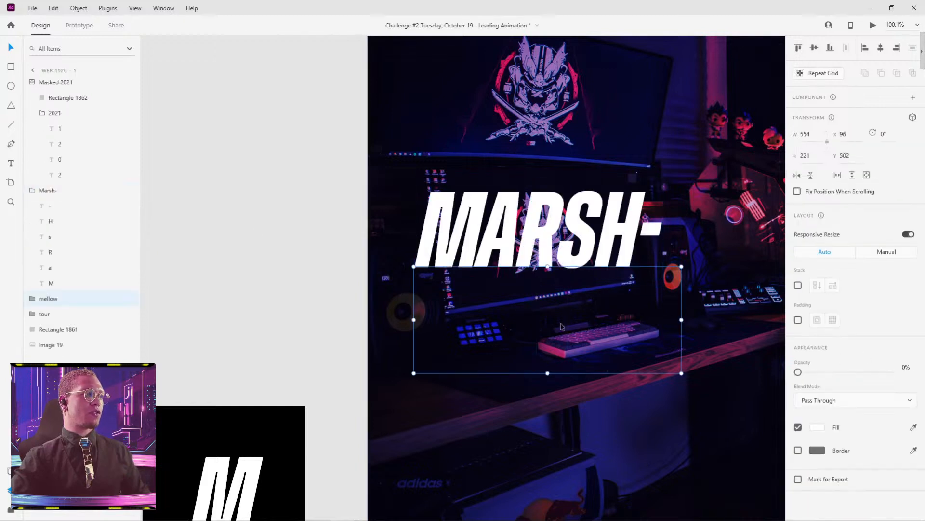
Step: Try to move the M of the unmasked Marsh- group straight down on Web 1920 – 1
{"action": "double_click", "coordinate": [466, 225]}
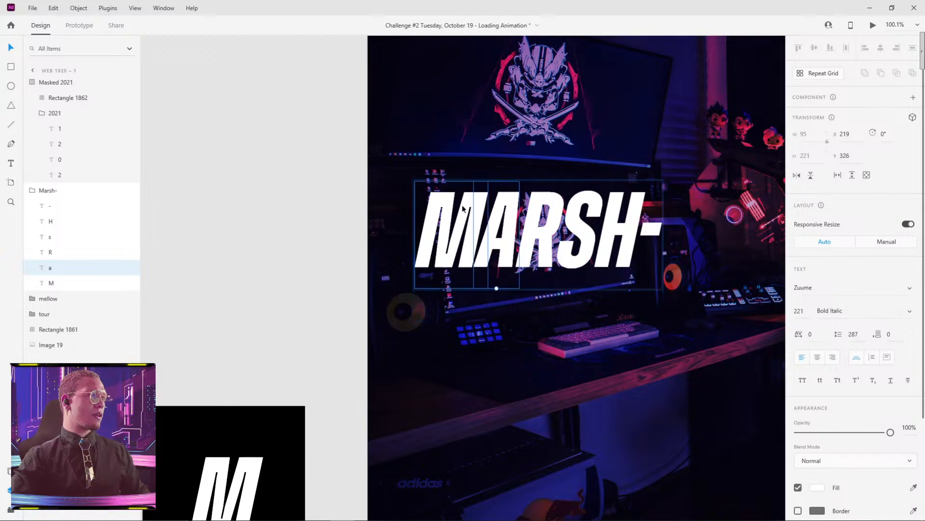
{"action": "left_click_drag", "start_coordinate": [462, 214], "coordinate": [462, 309]}
{"action": "key", "text": "ctrl+z"}
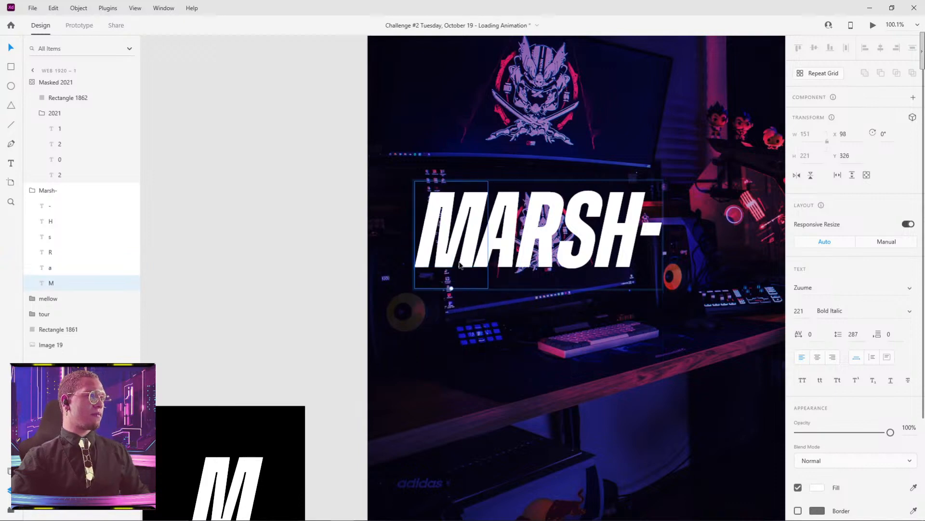
{"action": "double_click", "coordinate": [463, 212]}
{"action": "left_click", "coordinate": [262, 275]}
{"action": "left_click_drag", "start_coordinate": [465, 216], "coordinate": [467, 277]}
{"action": "key", "text": "ctrl+z"}
{"action": "left_click", "coordinate": [358, 208]}
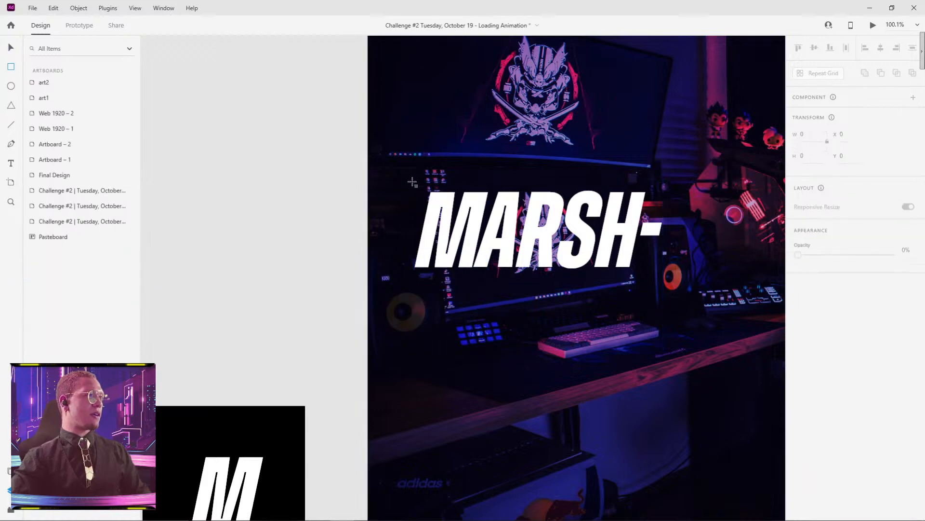
Step: Compare the Marsh- groups on Web 1920 – 1 and Web 1920 – 2 and check how the 2021 title is masked
{"action": "key", "text": "v"}
{"action": "scroll", "coordinate": [472, 194], "scroll_direction": "down", "scroll_amount": 5}
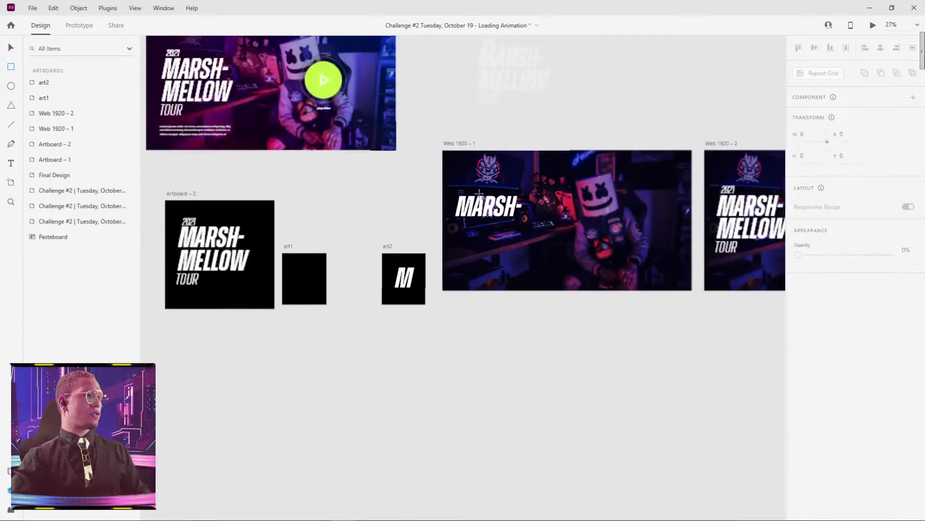
{"action": "left_click_drag", "start_coordinate": [735, 307], "coordinate": [550, 305]}
{"action": "left_click", "coordinate": [569, 213]}
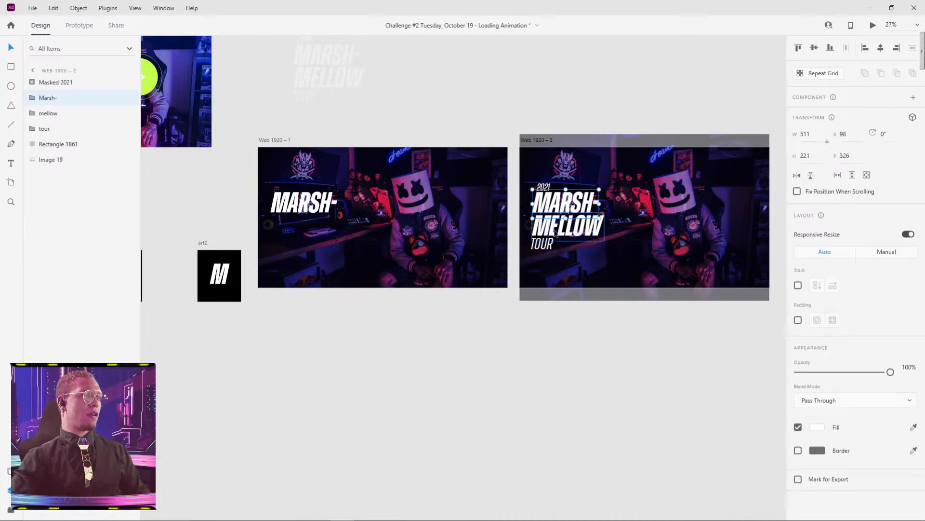
{"action": "left_click", "coordinate": [554, 202]}
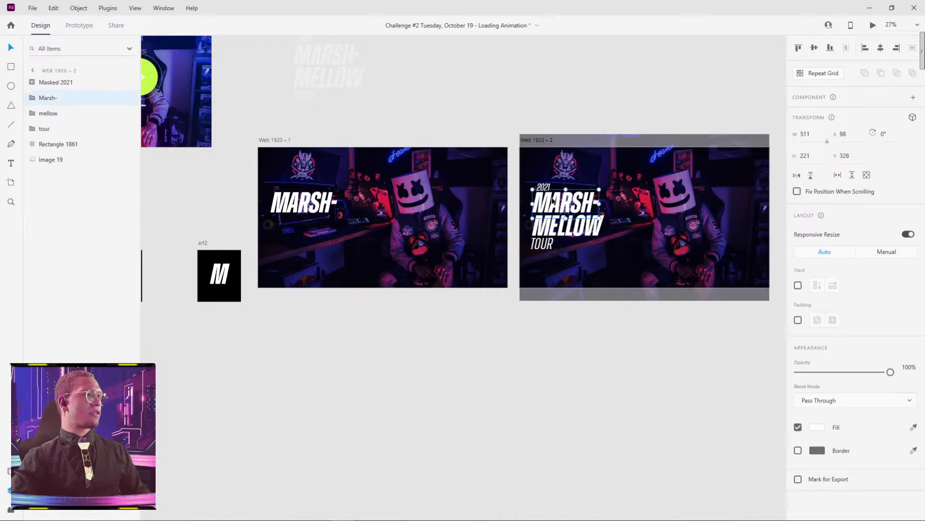
{"action": "left_click", "coordinate": [273, 192]}
{"action": "left_click", "coordinate": [283, 198]}
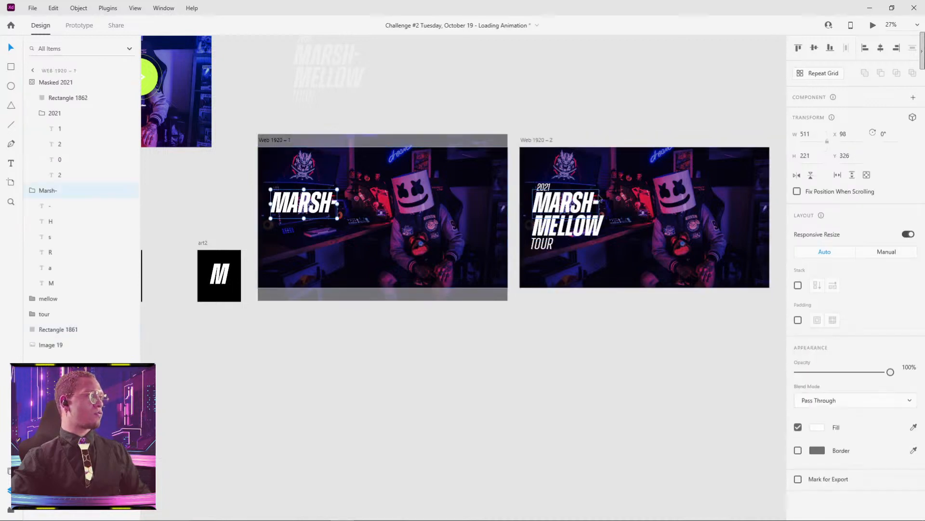
{"action": "left_click", "coordinate": [546, 188]}
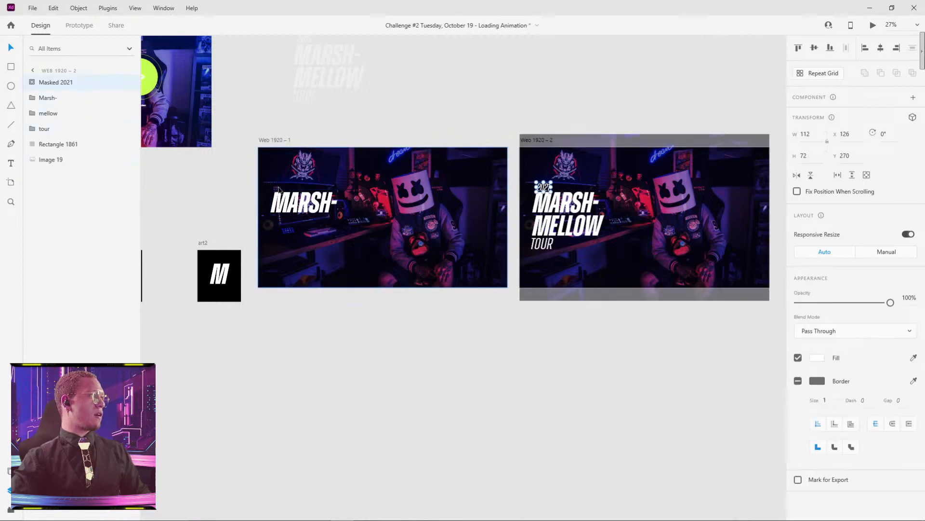
Step: Draw a rectangle about 551 wide and 175 high covering the MARSH- title on Web 1920 – 1
{"action": "scroll", "coordinate": [224, 210], "scroll_direction": "up", "scroll_amount": 5}
{"action": "key", "text": "r"}
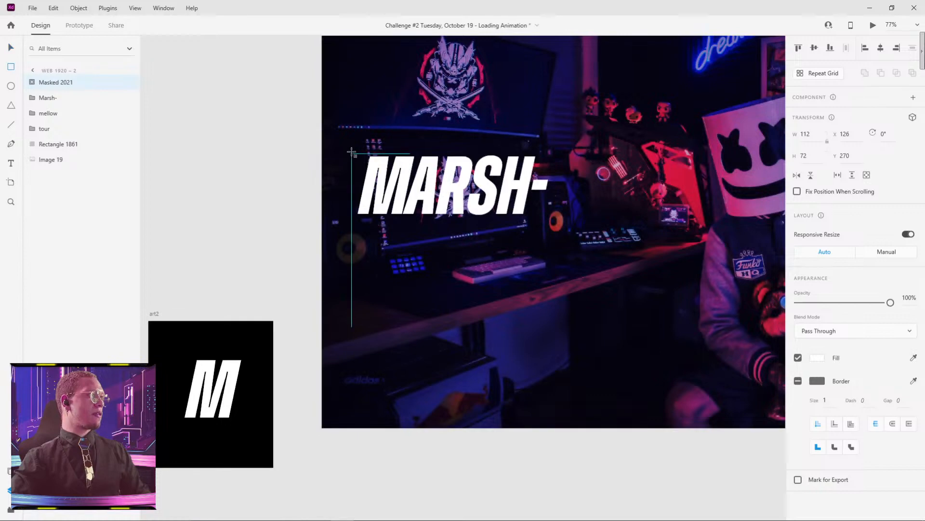
{"action": "left_click_drag", "start_coordinate": [351, 153], "coordinate": [556, 218]}
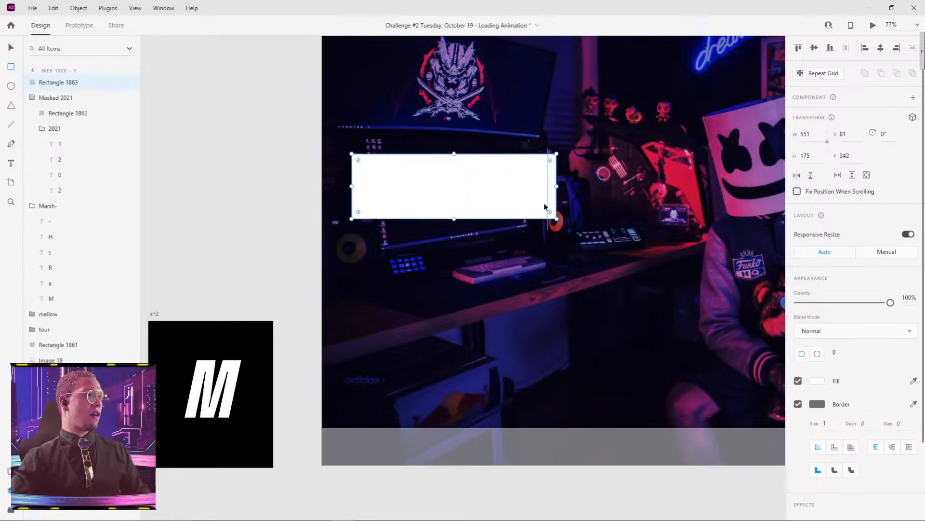
Step: Mask the Marsh- group on Web 1920 – 1 with the rectangle drawn over it, using Mask with Shape
{"action": "left_click", "coordinate": [33, 98]}
{"action": "left_click", "coordinate": [57, 85]}
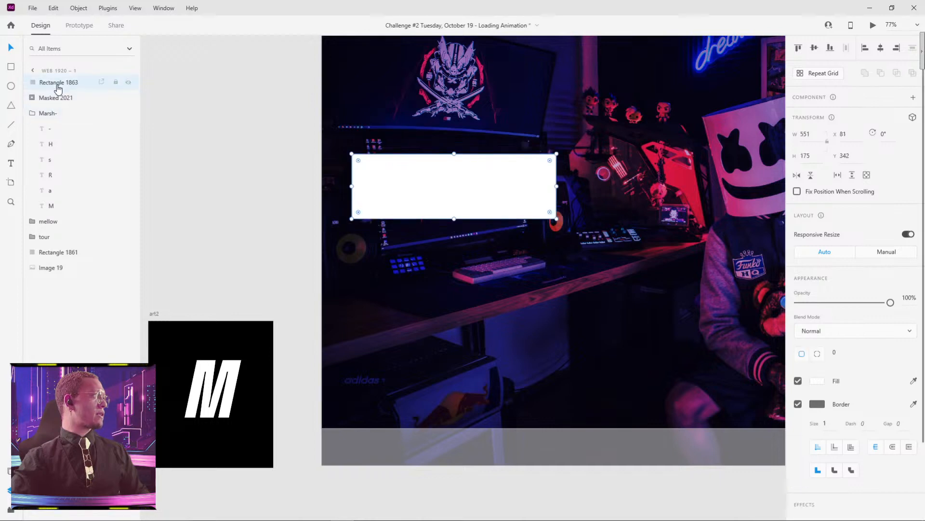
{"action": "left_click", "coordinate": [48, 113], "text": "ctrl"}
{"action": "right_click", "coordinate": [48, 113]}
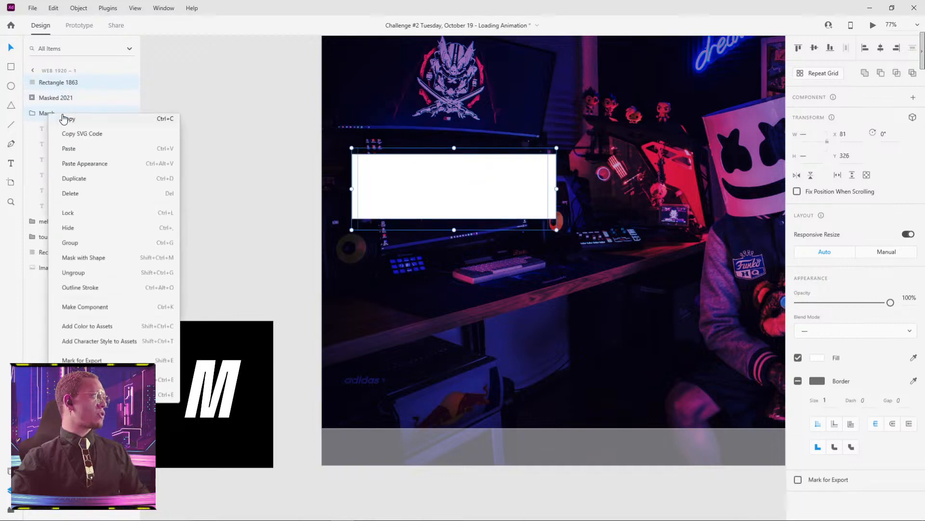
{"action": "left_click", "coordinate": [89, 259]}
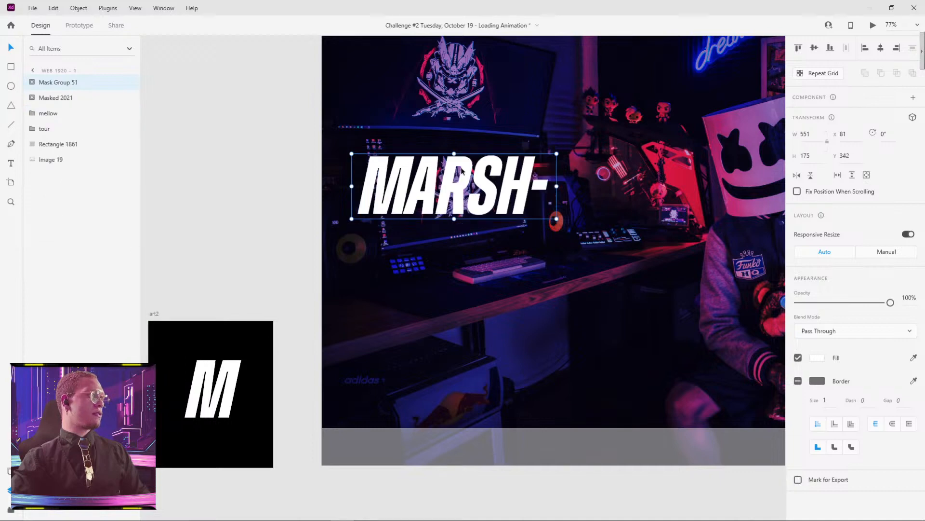
{"action": "left_click", "coordinate": [281, 198]}
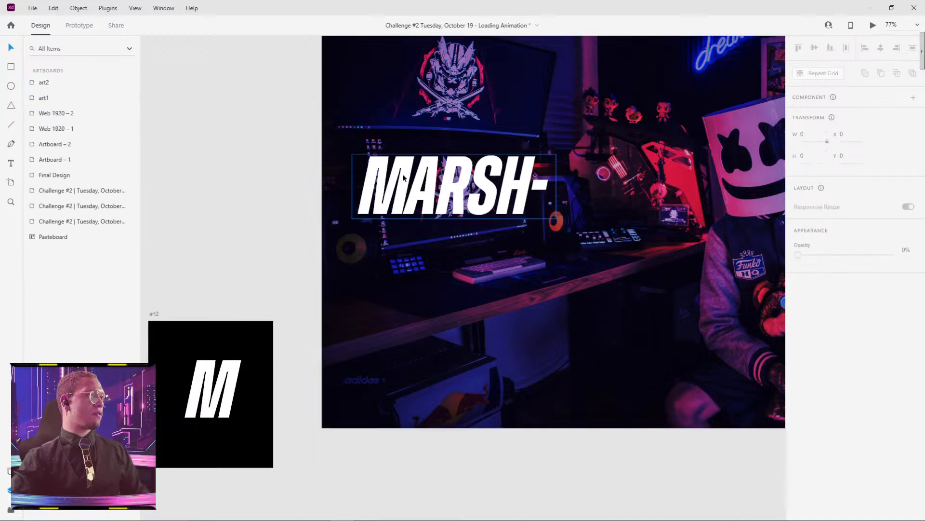
{"action": "double_click", "coordinate": [404, 179]}
{"action": "double_click", "coordinate": [404, 178]}
{"action": "left_click", "coordinate": [388, 182]}
{"action": "scroll", "coordinate": [582, 187], "scroll_direction": "down", "scroll_amount": 3}
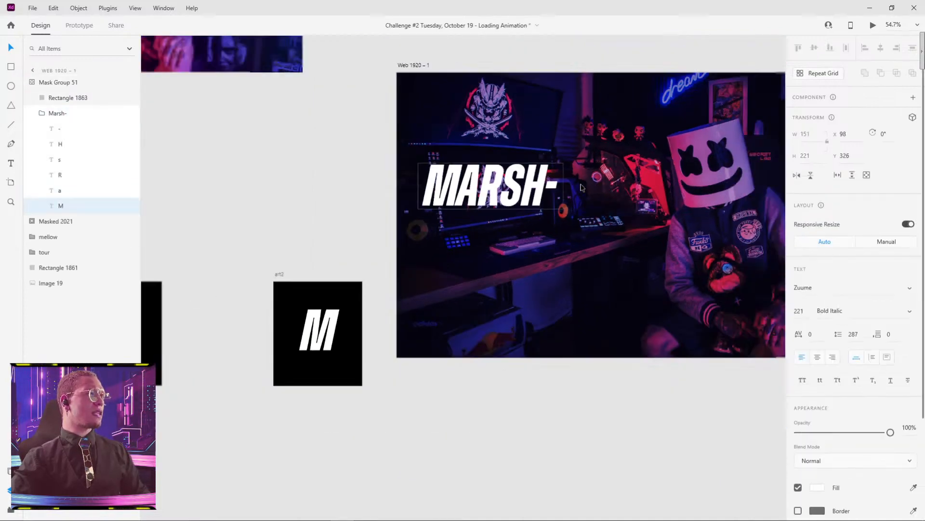
{"action": "scroll", "coordinate": [582, 188], "scroll_direction": "down", "scroll_amount": 2}
Step: Rename the new mask group around the MARSH- title on Web 1920 – 1 as Masked Marsh
{"action": "left_click", "coordinate": [536, 194]}
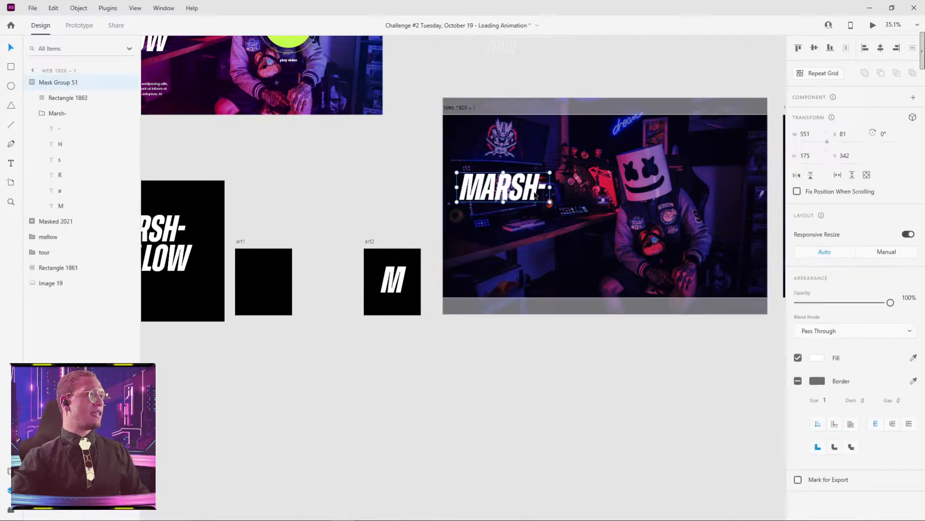
{"action": "left_click", "coordinate": [32, 83]}
{"action": "double_click", "coordinate": [49, 83]}
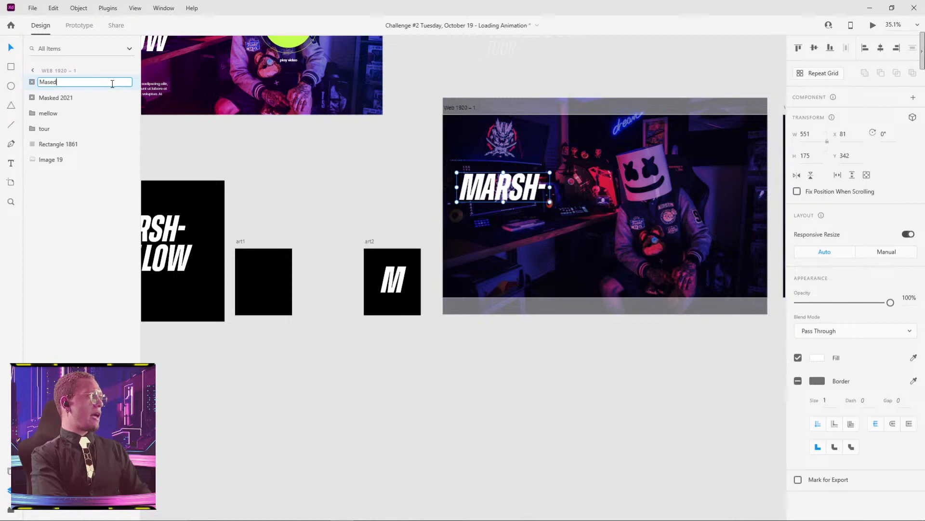
{"action": "type", "text": "Masked Mars"}
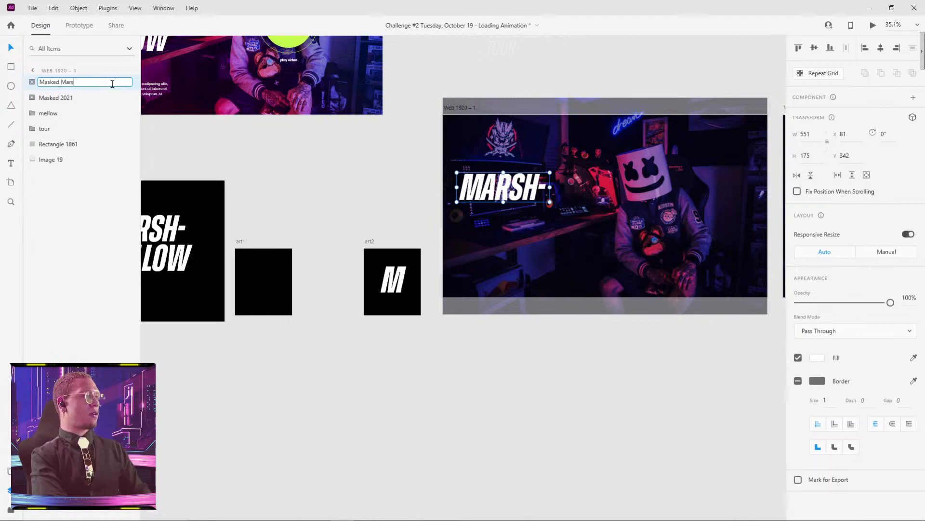
{"action": "type", "text": "h"}
{"action": "key", "text": "Return"}
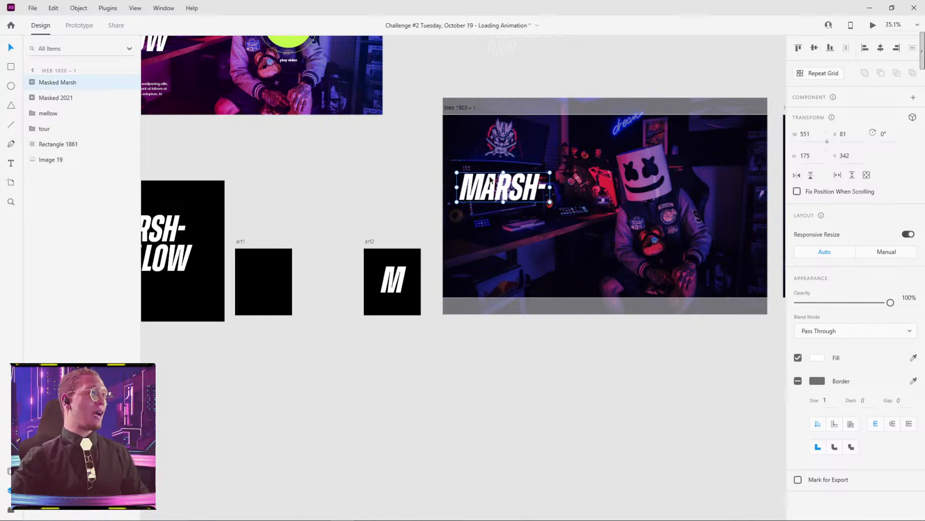
Step: Replace the Marsh- group on Web 1920 – 2 with a copy of the Masked Marsh group
{"action": "left_click_drag", "start_coordinate": [655, 300], "coordinate": [316, 350]}
{"action": "left_click", "coordinate": [540, 244]}
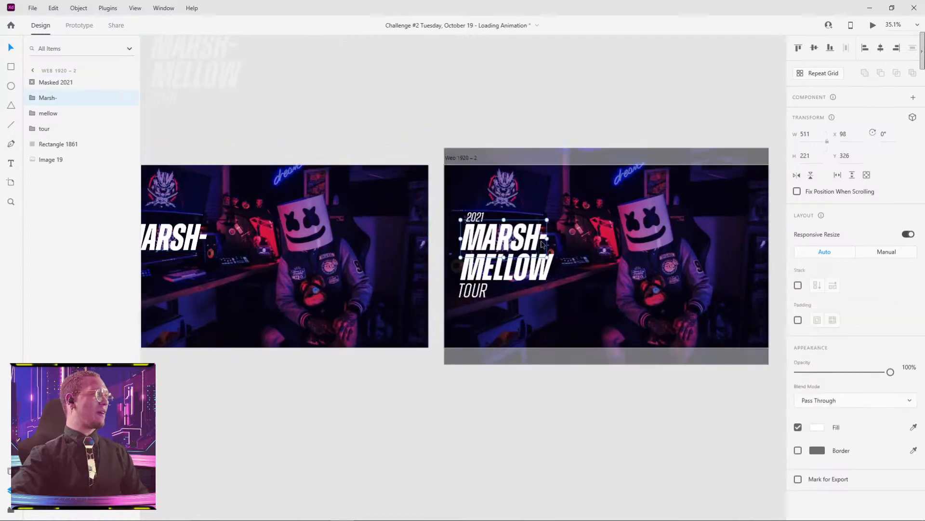
{"action": "key", "text": "Delete"}
{"action": "key", "text": "ctrl+v"}
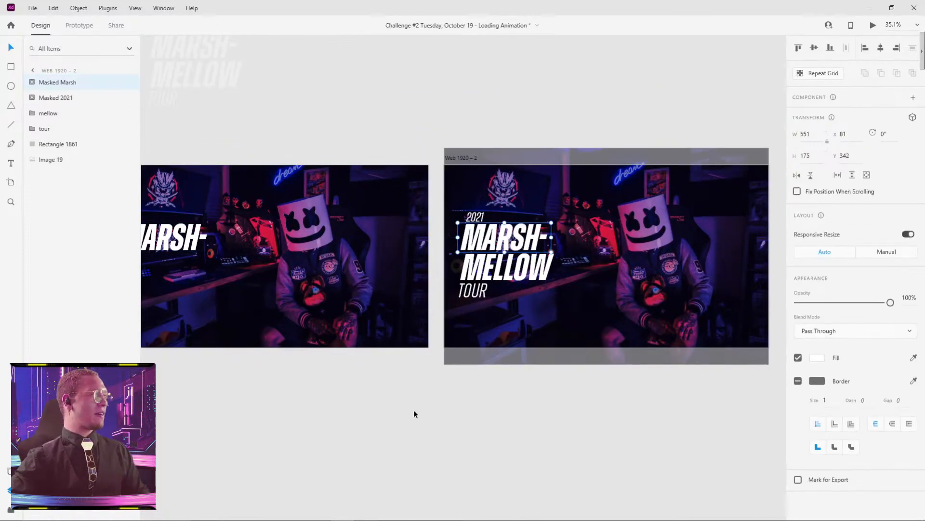
Step: Move the M, A and R inside Masked Marsh on Web 1920 – 1 straight down below the mask, each letter lower than the one before
{"action": "scroll", "coordinate": [450, 476], "scroll_direction": "left", "scroll_amount": 5}
{"action": "scroll", "coordinate": [314, 236], "scroll_direction": "up", "scroll_amount": 2}
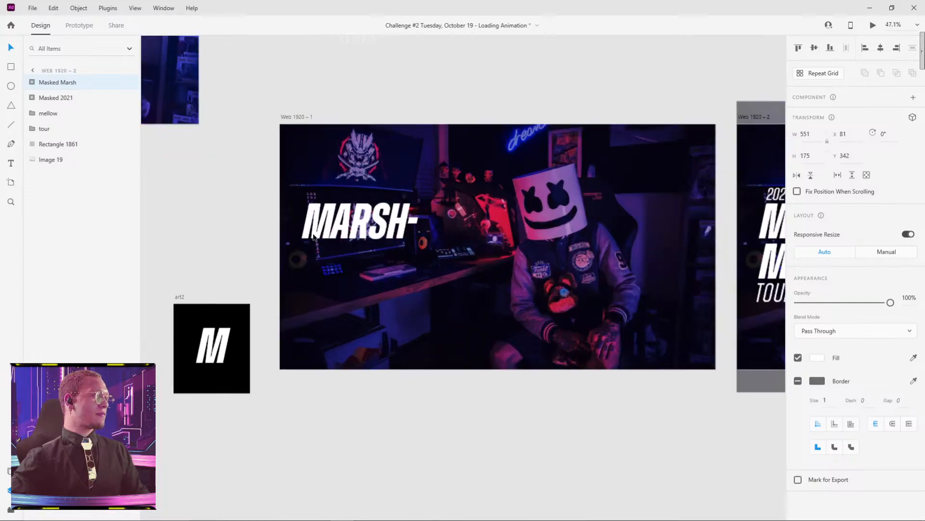
{"action": "scroll", "coordinate": [313, 236], "scroll_direction": "up", "scroll_amount": 5}
{"action": "double_click", "coordinate": [336, 194]}
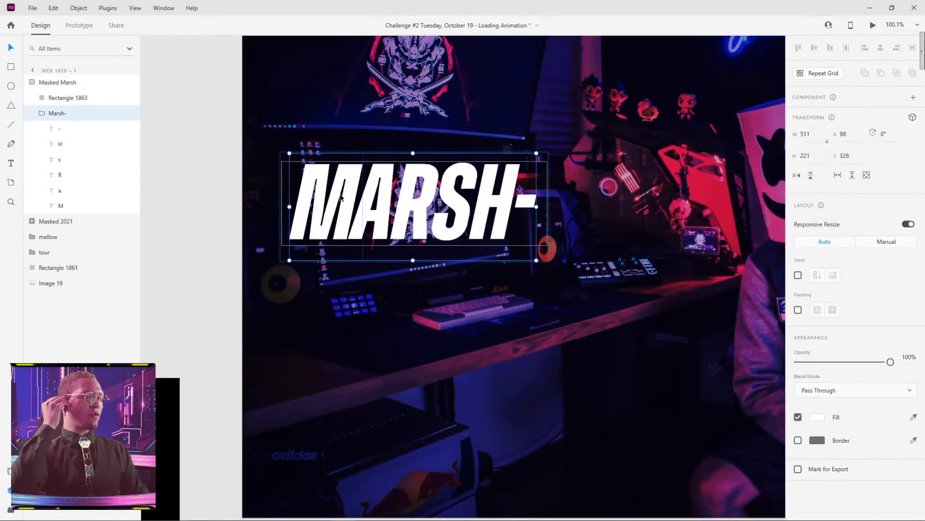
{"action": "double_click", "coordinate": [332, 183]}
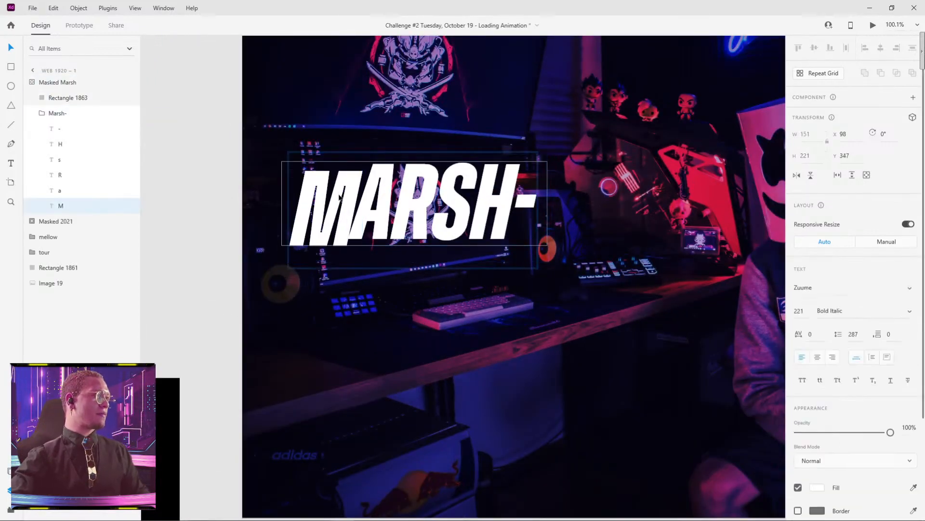
{"action": "left_click_drag", "start_coordinate": [332, 183], "coordinate": [333, 263]}
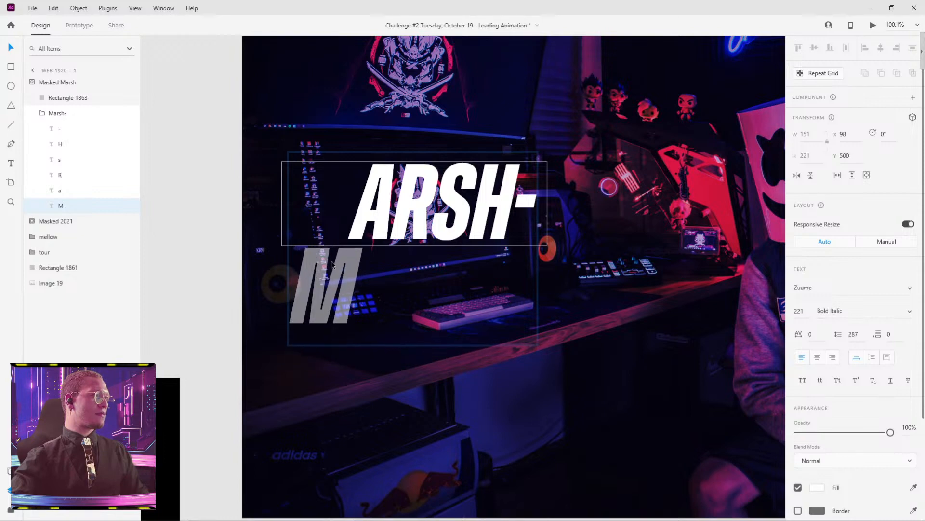
{"action": "left_click", "coordinate": [388, 189]}
{"action": "left_click_drag", "start_coordinate": [388, 189], "coordinate": [386, 346]}
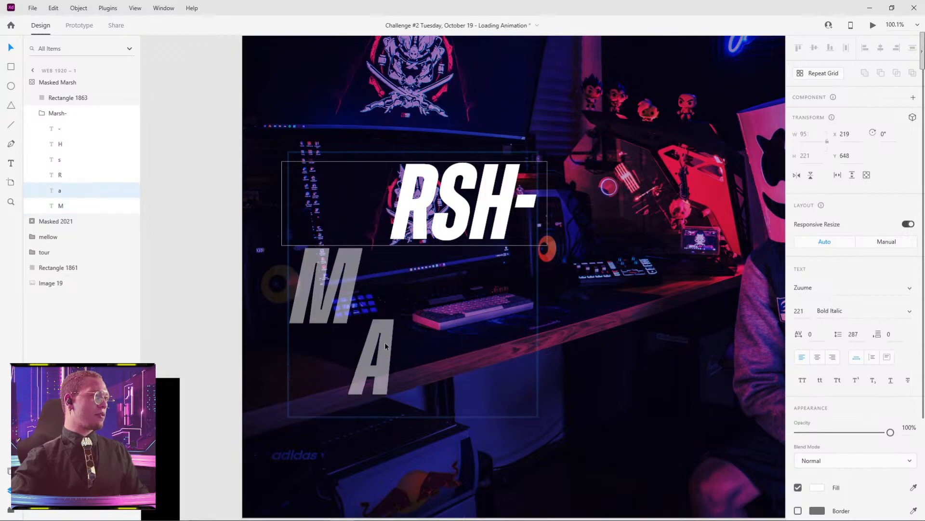
{"action": "left_click", "coordinate": [415, 219]}
{"action": "left_click_drag", "start_coordinate": [414, 219], "coordinate": [414, 470]}
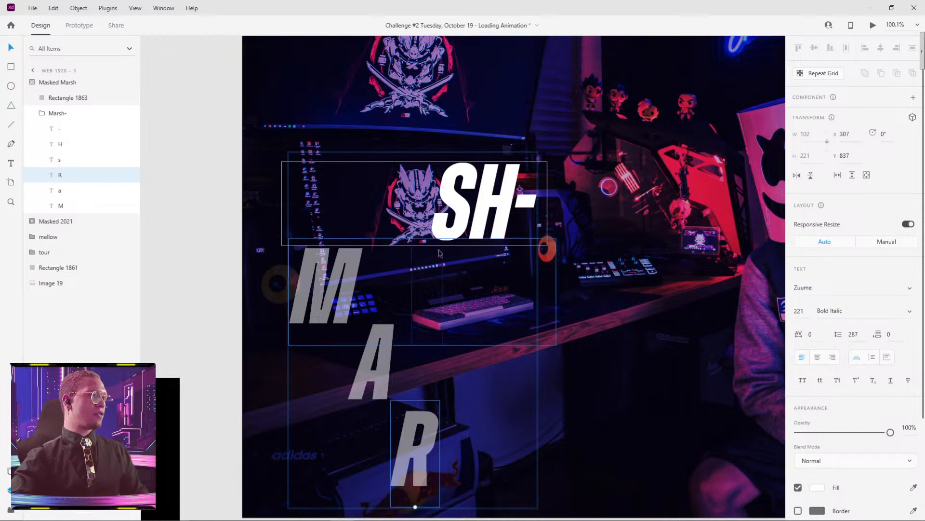
Step: Move the S and H of the masked title down as well, continuing the staircase below the R, with H at about Y 1185
{"action": "left_click", "coordinate": [456, 212]}
{"action": "key", "text": "space"}
{"action": "left_click_drag", "start_coordinate": [511, 232], "coordinate": [537, 117]}
{"action": "left_click_drag", "start_coordinate": [493, 96], "coordinate": [494, 419]}
{"action": "left_click", "coordinate": [532, 96]}
{"action": "left_click_drag", "start_coordinate": [533, 96], "coordinate": [527, 479]}
{"action": "scroll", "coordinate": [579, 289], "scroll_direction": "down", "scroll_amount": 5}
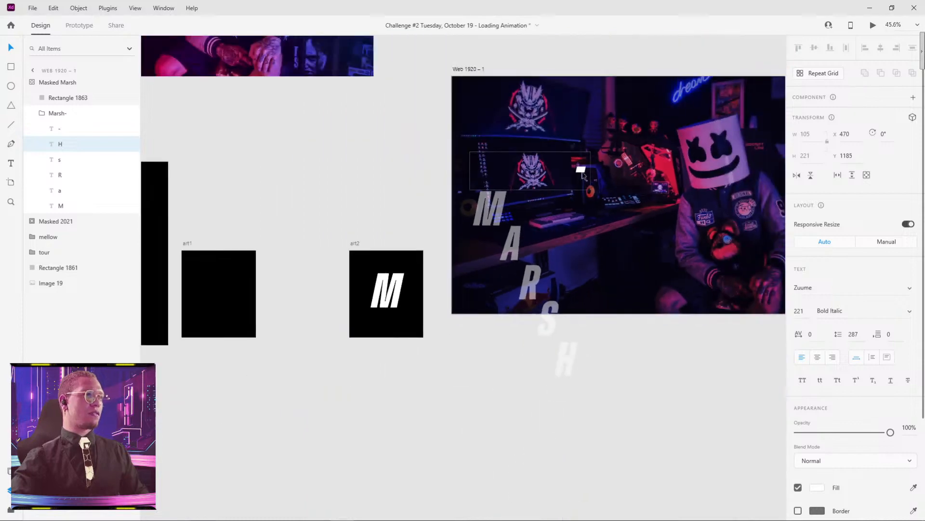
Step: Move the hyphen inside Masked Marsh on Web 1920 – 1 straight down below the H to finish the staircase
{"action": "left_click", "coordinate": [581, 169]}
{"action": "left_click_drag", "start_coordinate": [581, 170], "coordinate": [578, 396]}
{"action": "left_click", "coordinate": [661, 378]}
{"action": "left_click_drag", "start_coordinate": [633, 345], "coordinate": [243, 379]}
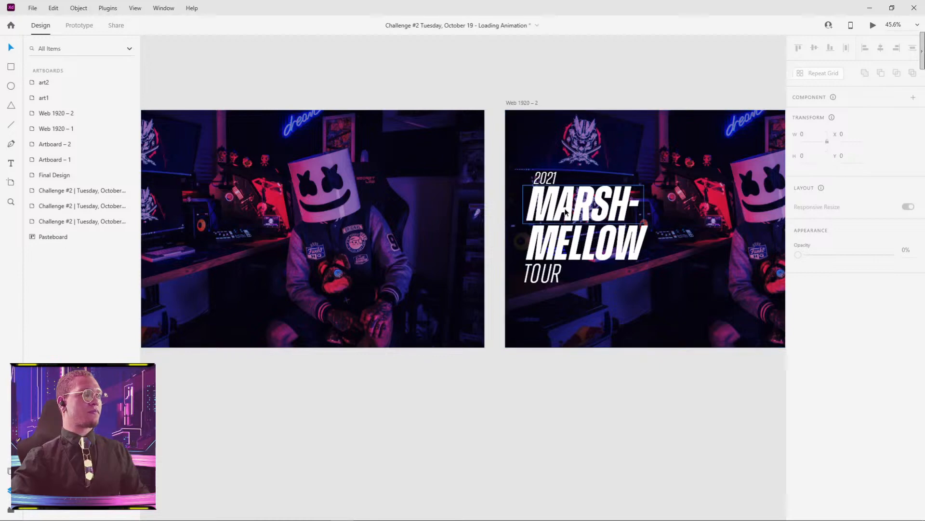
{"action": "left_click", "coordinate": [583, 203]}
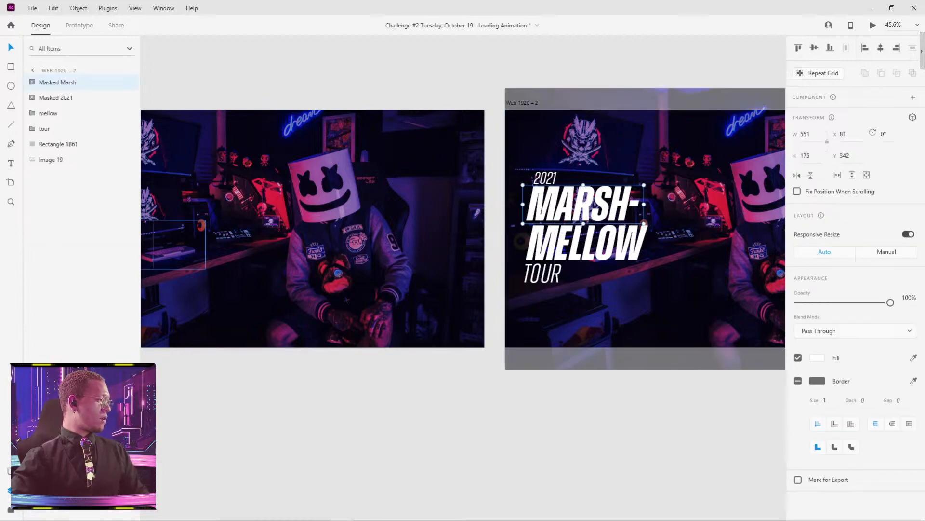
{"action": "left_click", "coordinate": [586, 248]}
{"action": "left_click_drag", "start_coordinate": [615, 444], "coordinate": [629, 440]}
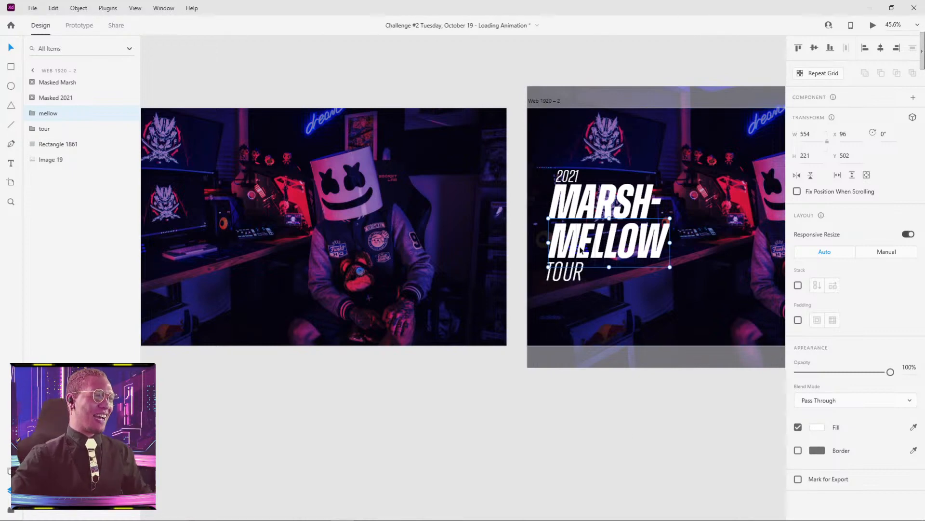
{"action": "key", "text": "r"}
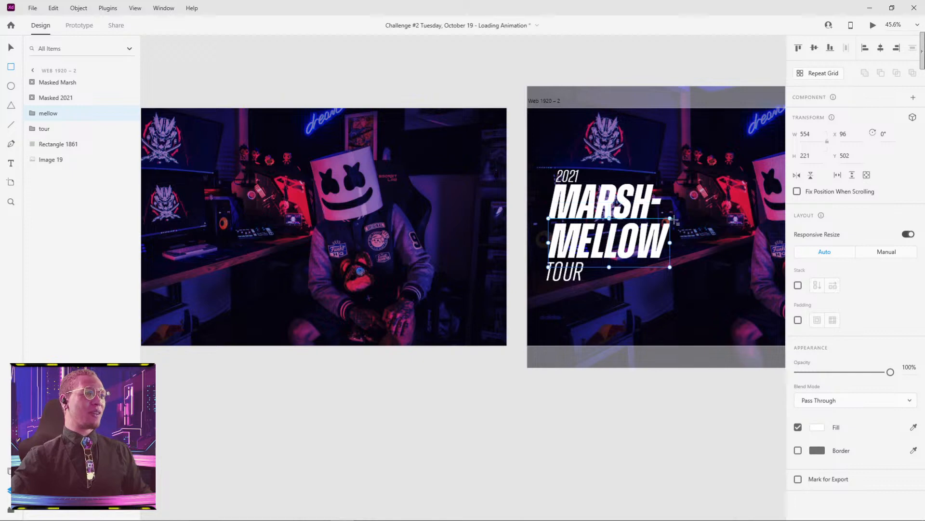
{"action": "mouse_move", "coordinate": [674, 218]}
{"action": "left_mouse_down"}
{"action": "mouse_move", "coordinate": [620, 259]}
{"action": "mouse_move", "coordinate": [529, 264]}
{"action": "mouse_move", "coordinate": [541, 260]}
{"action": "left_mouse_up"}
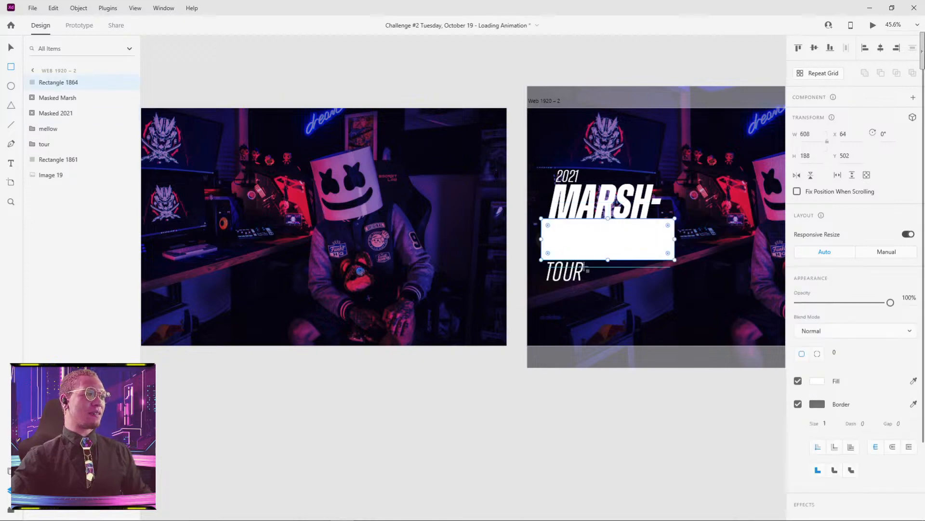
{"action": "key", "text": "ctrl+z"}
Step: Link Web 1920 – 1 to Web 1920 – 2 with a 1 s Time trigger and a 0.8 s Auto-Animate using Snap easing
{"action": "left_click", "coordinate": [205, 252]}
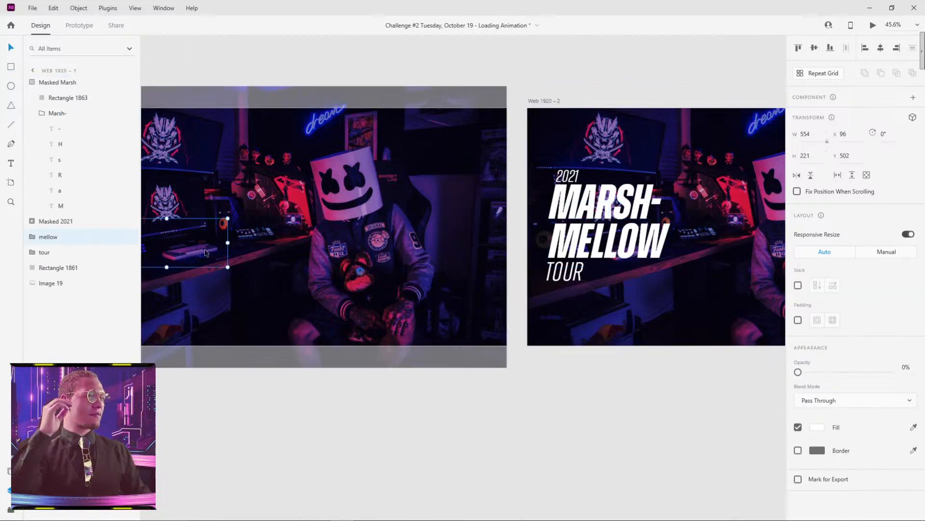
{"action": "scroll", "coordinate": [241, 249], "scroll_direction": "left", "scroll_amount": 3}
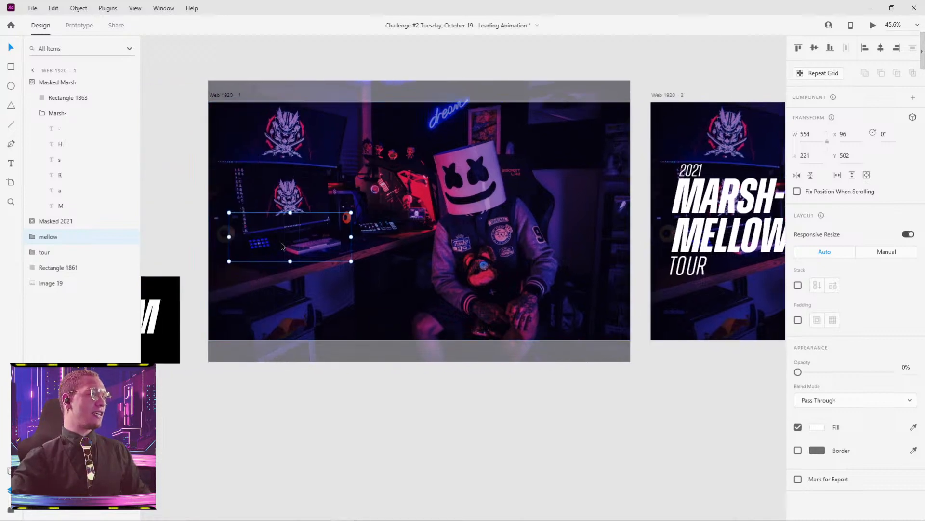
{"action": "left_click", "coordinate": [233, 78]}
{"action": "left_click", "coordinate": [226, 97]}
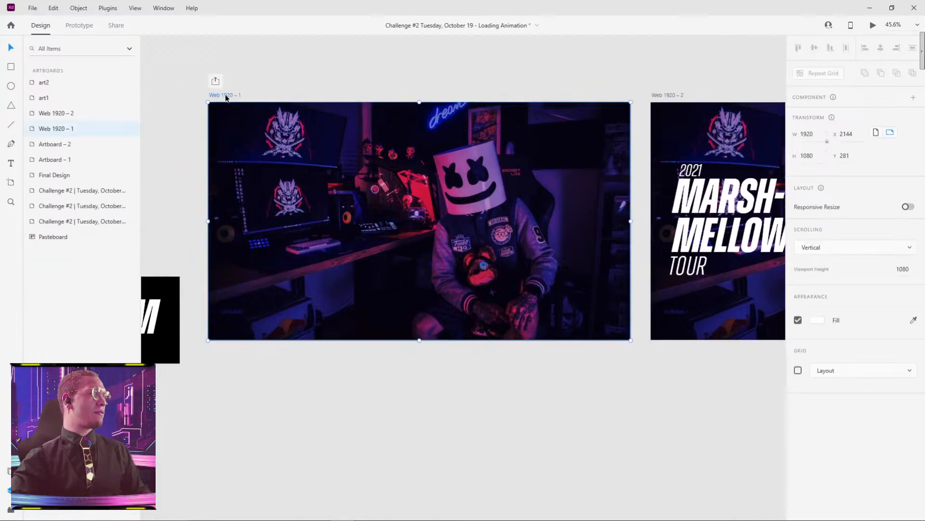
{"action": "left_click", "coordinate": [79, 25]}
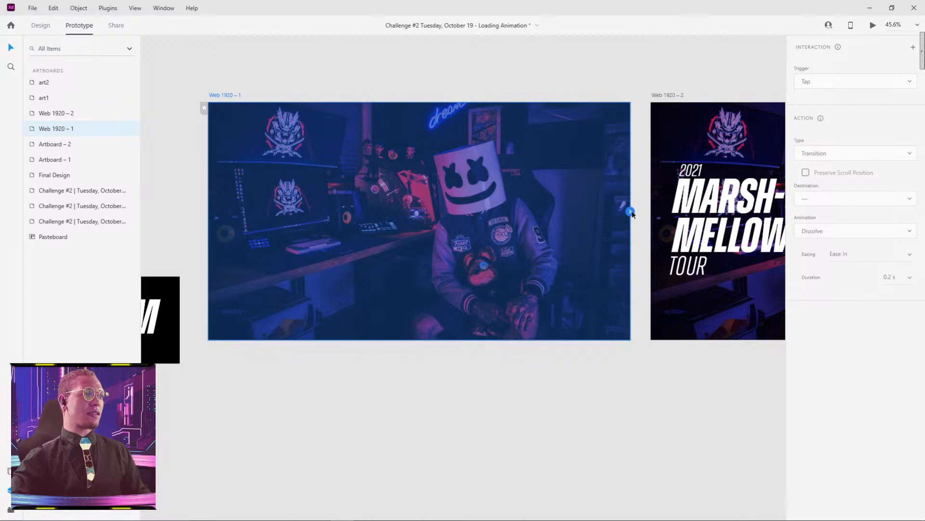
{"action": "left_click_drag", "start_coordinate": [630, 211], "coordinate": [680, 199]}
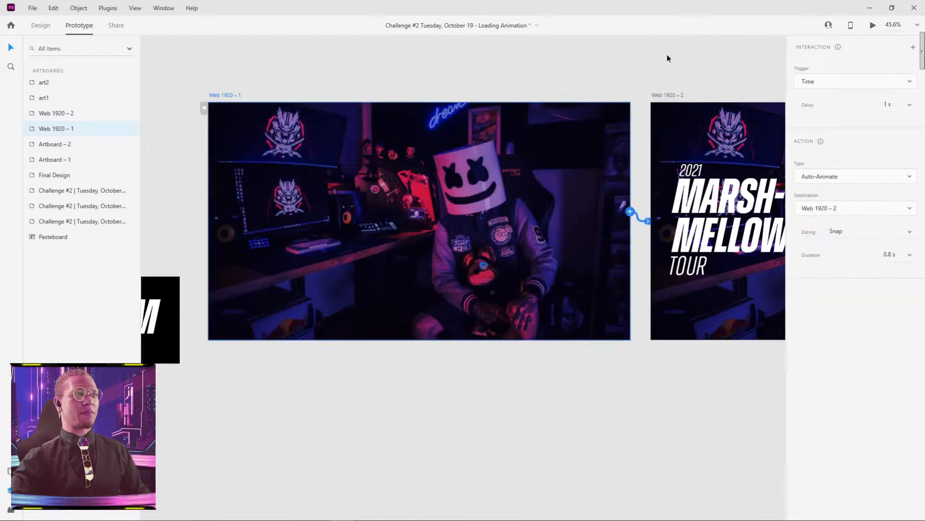
Step: Link Web 1920 – 2 back to Web 1920 – 1 so the animation loops
{"action": "scroll", "coordinate": [539, 68], "scroll_direction": "down", "scroll_amount": 4}
{"action": "left_click", "coordinate": [539, 82]}
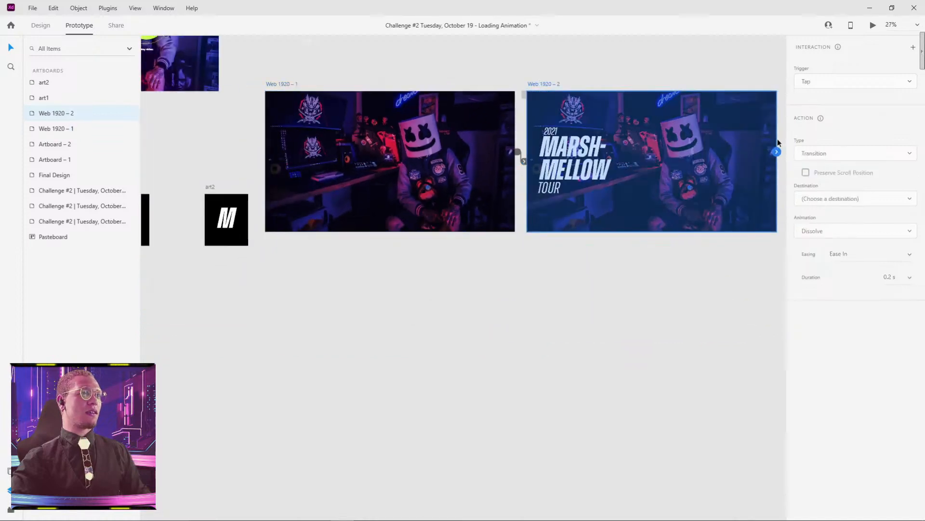
{"action": "left_click_drag", "start_coordinate": [776, 154], "coordinate": [485, 154]}
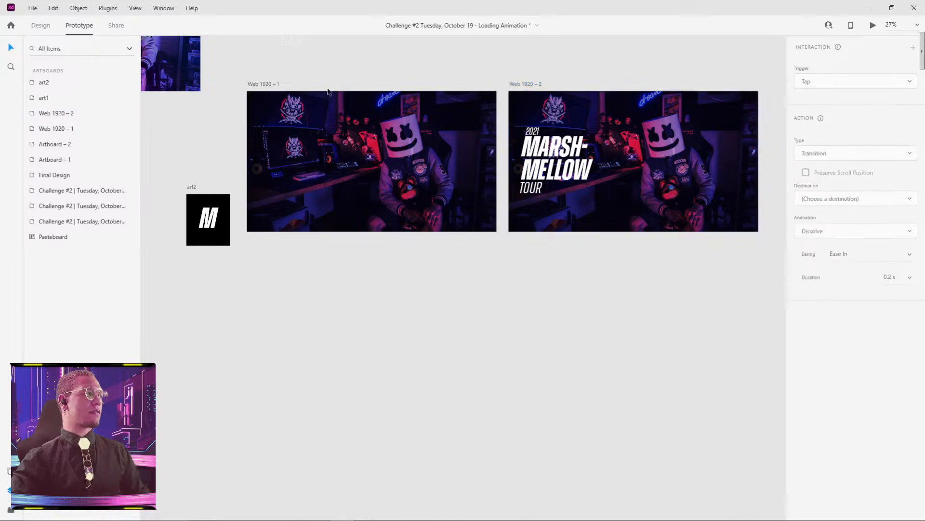
Step: Preview the prototype from Web 1920 – 1 to check the masked title reveals, and close the preview
{"action": "left_click", "coordinate": [268, 83]}
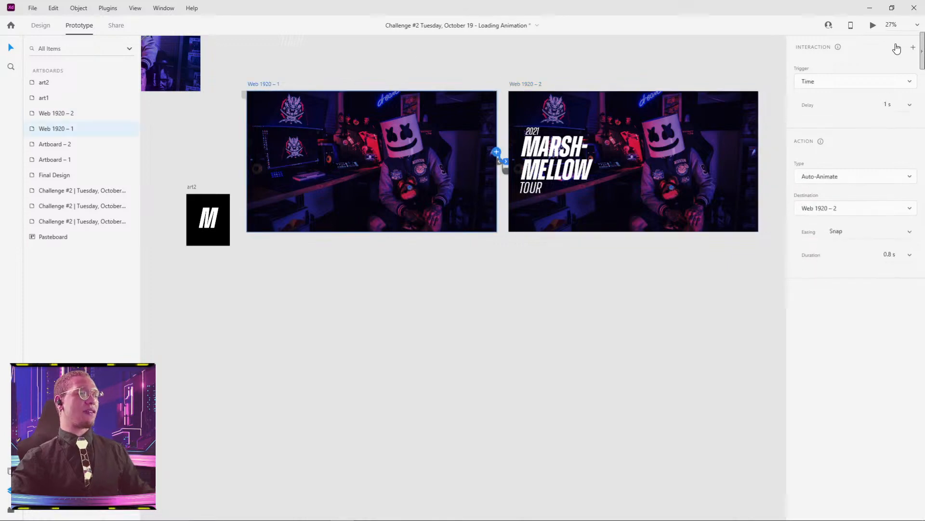
{"action": "left_click", "coordinate": [873, 26]}
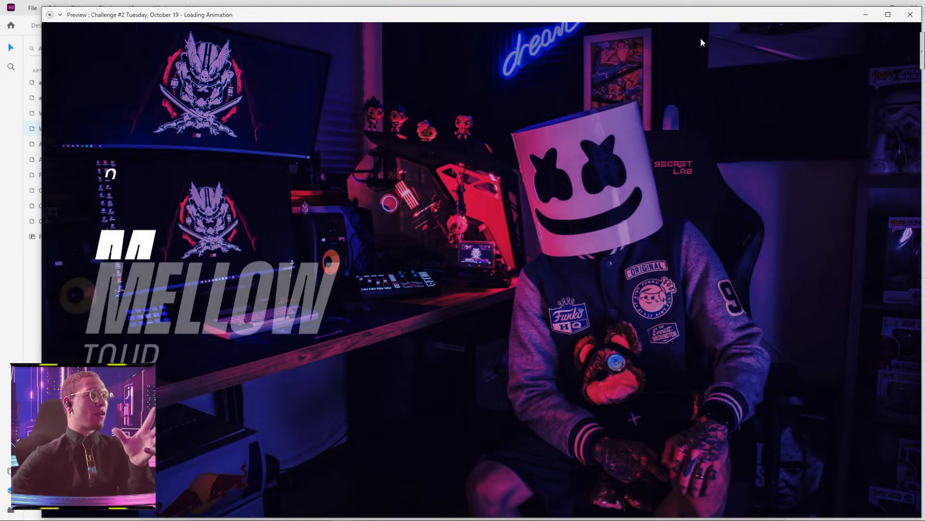
{"action": "left_click", "coordinate": [917, 17]}
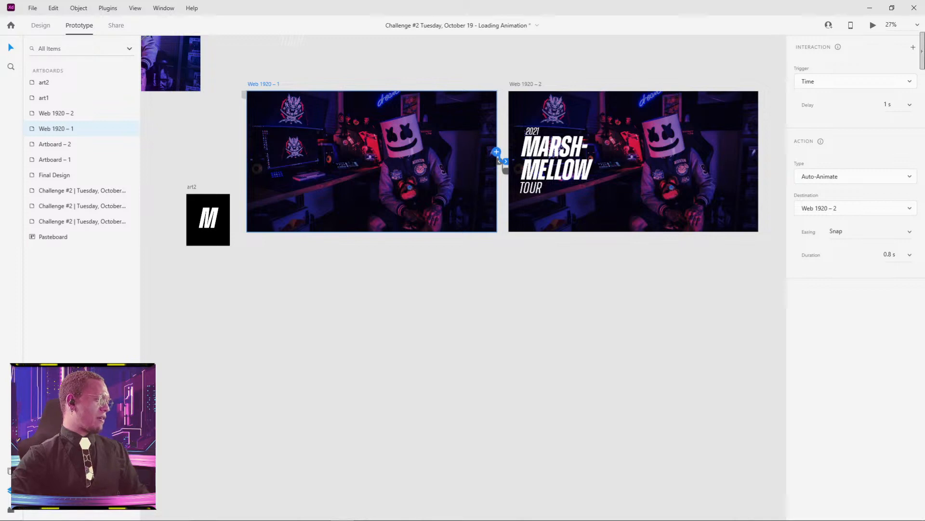
{"action": "left_click", "coordinate": [387, 316]}
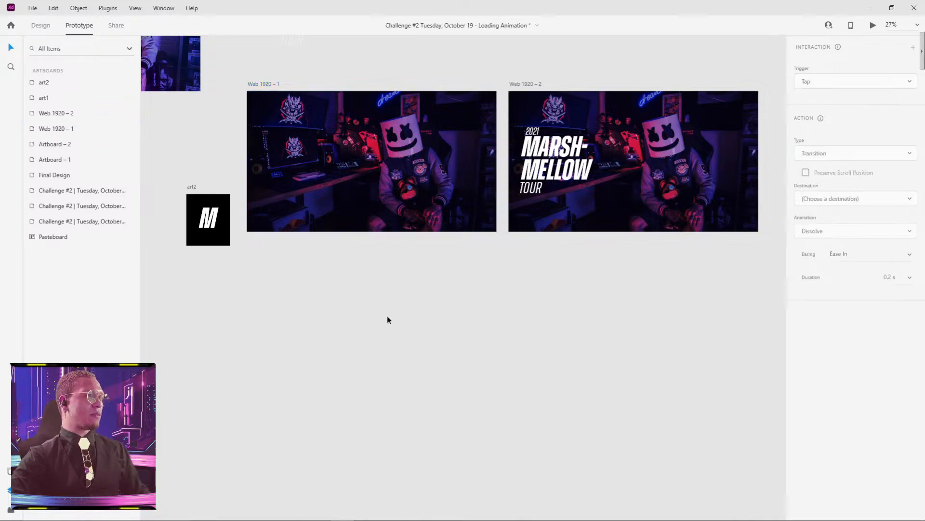
Step: Set the opacity of the mellow group on Web 1920 – 1 to 100%
{"action": "left_click", "coordinate": [263, 173]}
{"action": "left_click", "coordinate": [40, 25]}
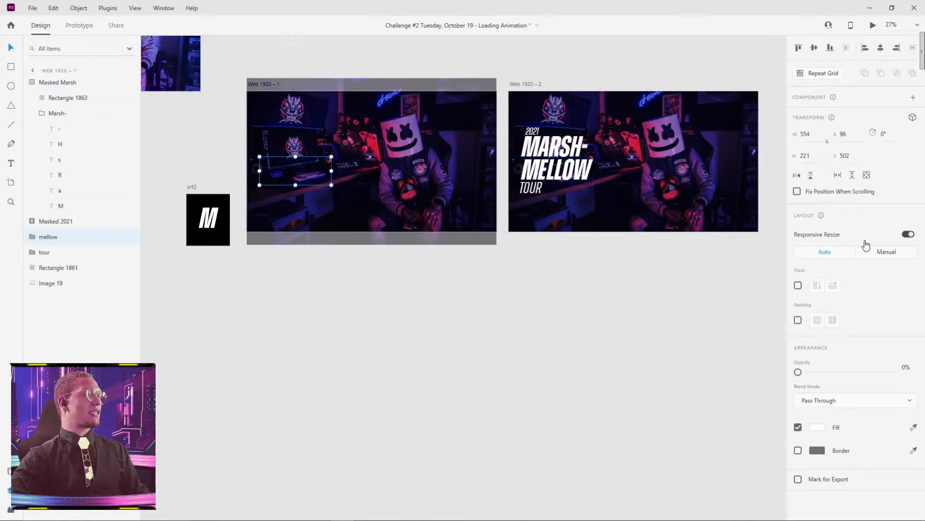
{"action": "left_click_drag", "start_coordinate": [819, 371], "coordinate": [900, 370]}
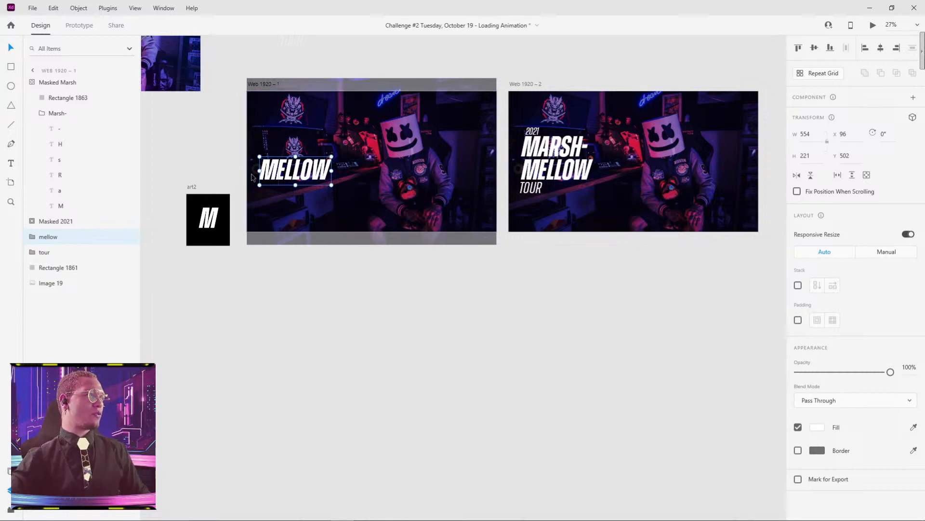
Step: Draw a rectangle about 619 by 188 over MELLOW on Web 1920 – 1 and mask the mellow group with it
{"action": "key", "text": "r"}
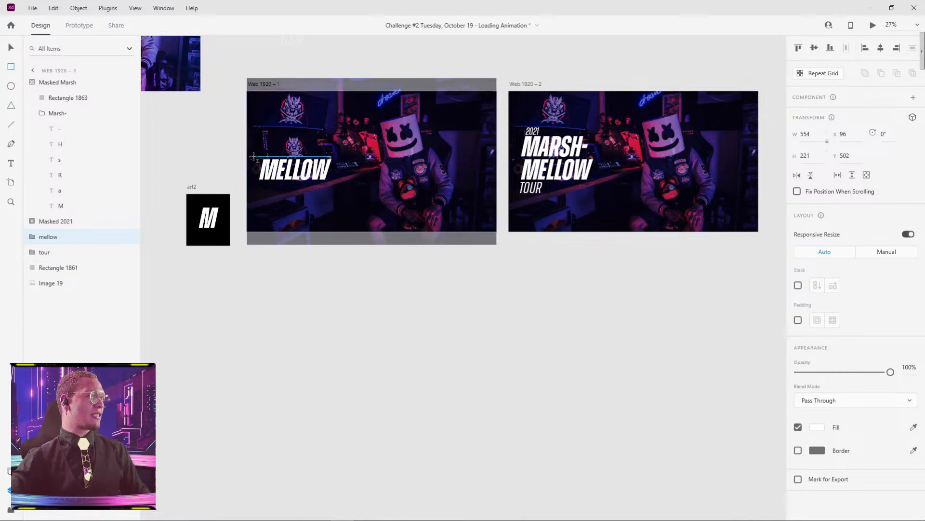
{"action": "left_click_drag", "start_coordinate": [254, 156], "coordinate": [333, 181]}
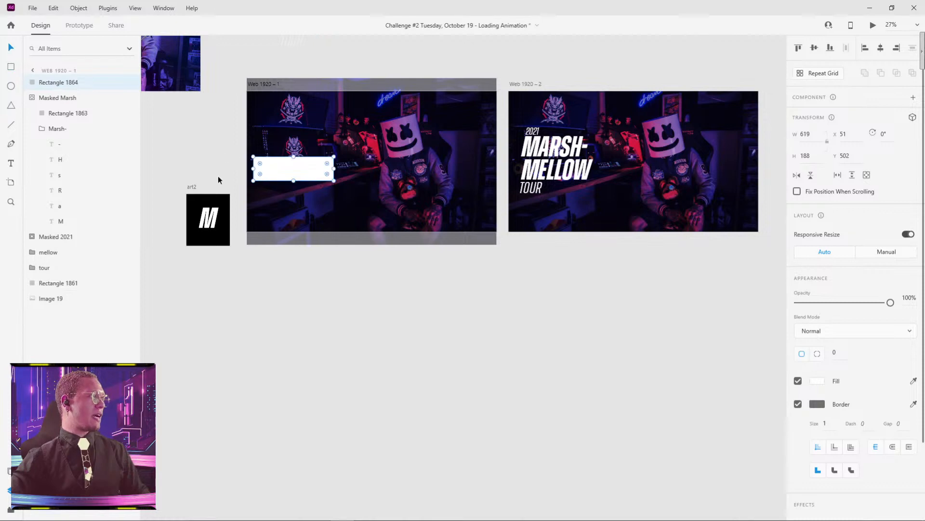
{"action": "left_click", "coordinate": [32, 99]}
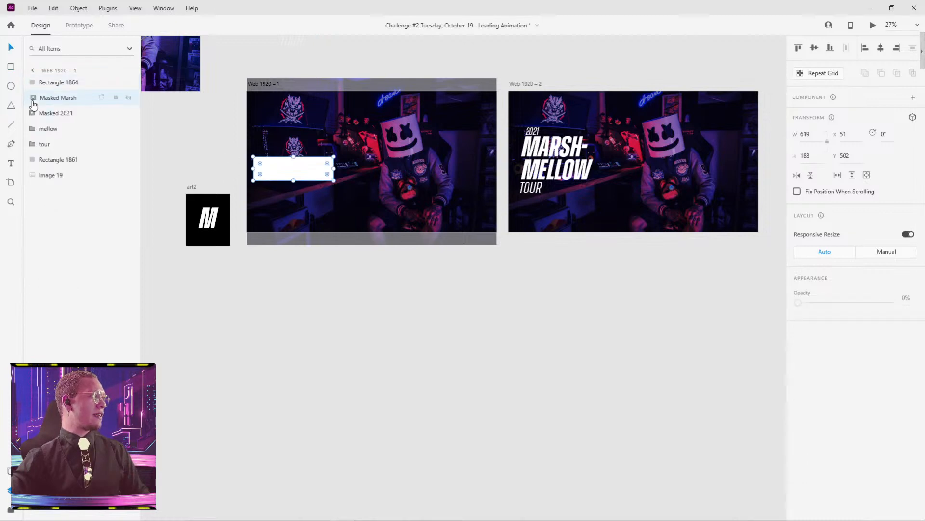
{"action": "left_click", "coordinate": [55, 84]}
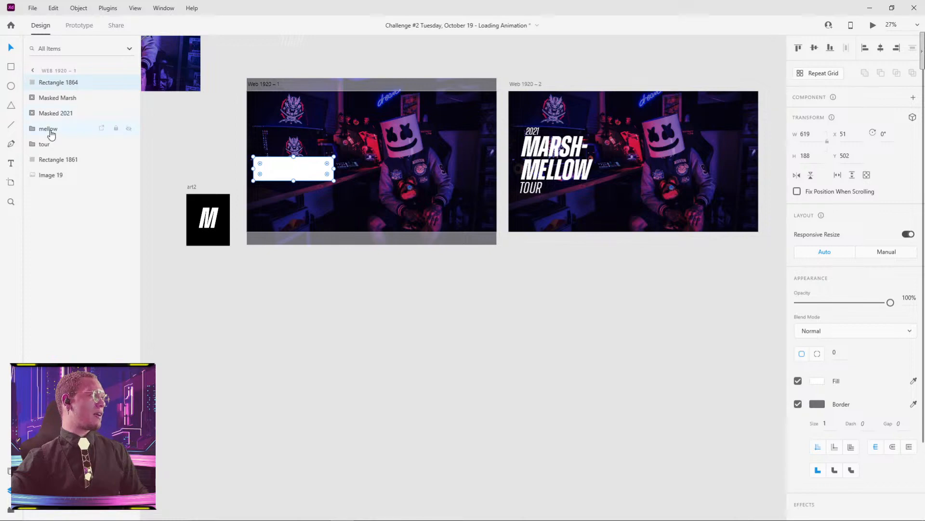
{"action": "left_click", "coordinate": [51, 131], "text": "ctrl"}
{"action": "right_click", "coordinate": [322, 179]}
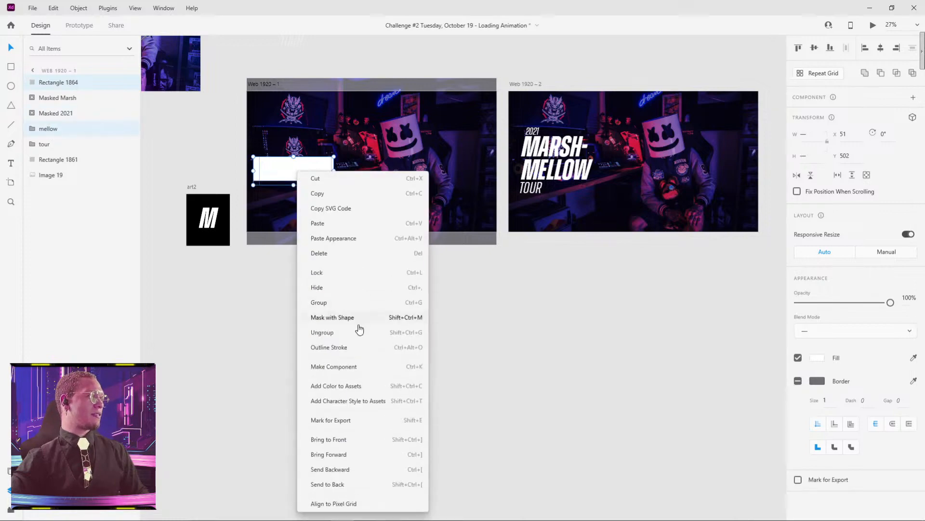
{"action": "left_click", "coordinate": [356, 322]}
Step: Move the letters of the masked MELLOW straight down below the mask in a descending staircase from M to W, with W at about Y 1545
{"action": "scroll", "coordinate": [264, 183], "scroll_direction": "up", "scroll_amount": 3}
{"action": "double_click", "coordinate": [278, 156]}
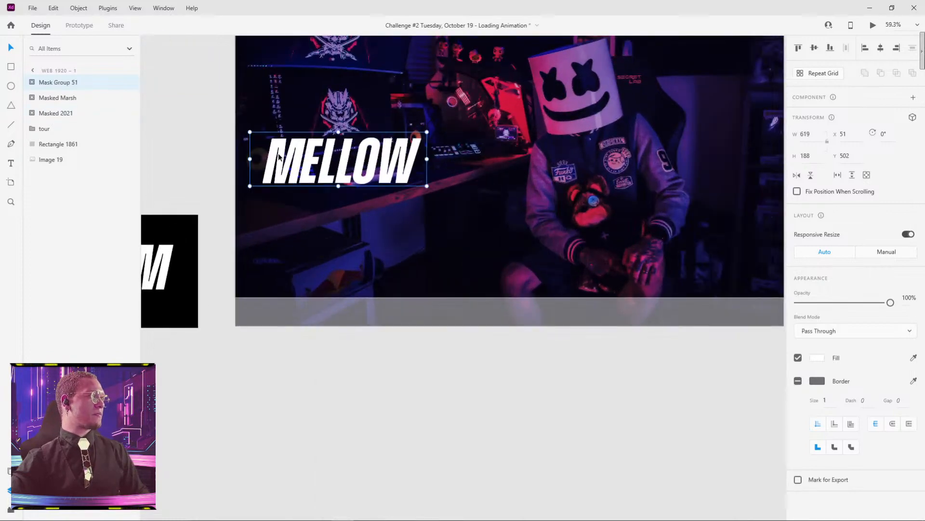
{"action": "double_click", "coordinate": [278, 150]}
{"action": "left_click_drag", "start_coordinate": [279, 151], "coordinate": [280, 206]}
{"action": "left_click_drag", "start_coordinate": [307, 161], "coordinate": [328, 314]}
{"action": "left_click_drag", "start_coordinate": [348, 169], "coordinate": [346, 368]}
{"action": "left_click", "coordinate": [373, 182]}
{"action": "left_click_drag", "start_coordinate": [372, 183], "coordinate": [305, 418]}
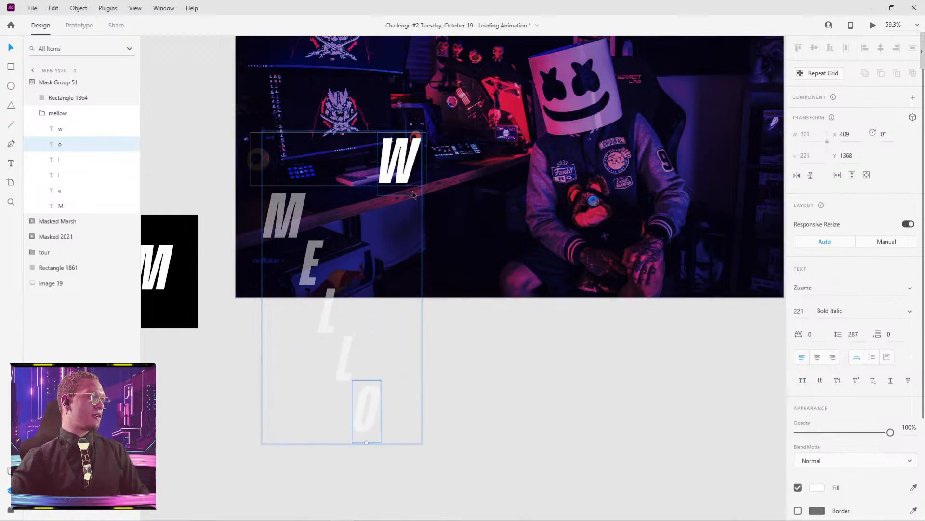
{"action": "left_click_drag", "start_coordinate": [407, 161], "coordinate": [426, 458]}
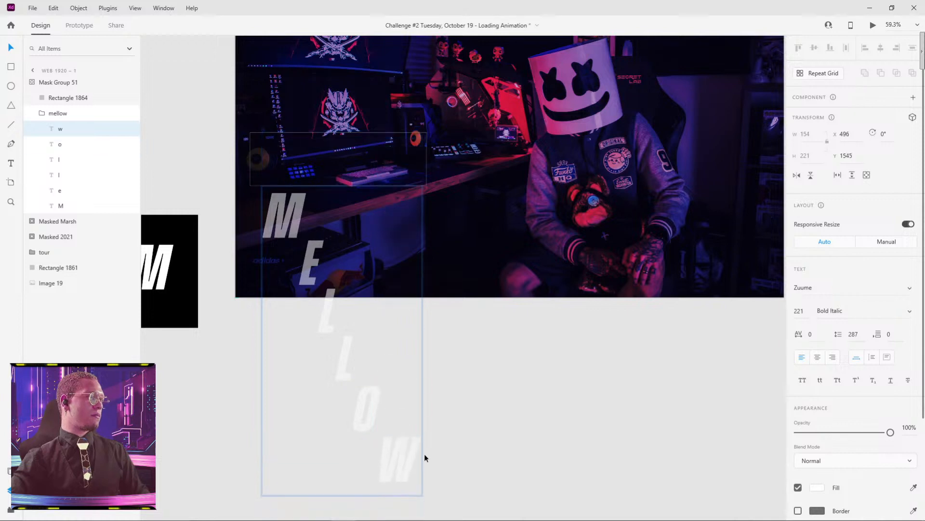
{"action": "left_click", "coordinate": [428, 454]}
Step: Set the opacity of the tour group on Web 1920 – 1 to 100%
{"action": "left_click", "coordinate": [291, 197]}
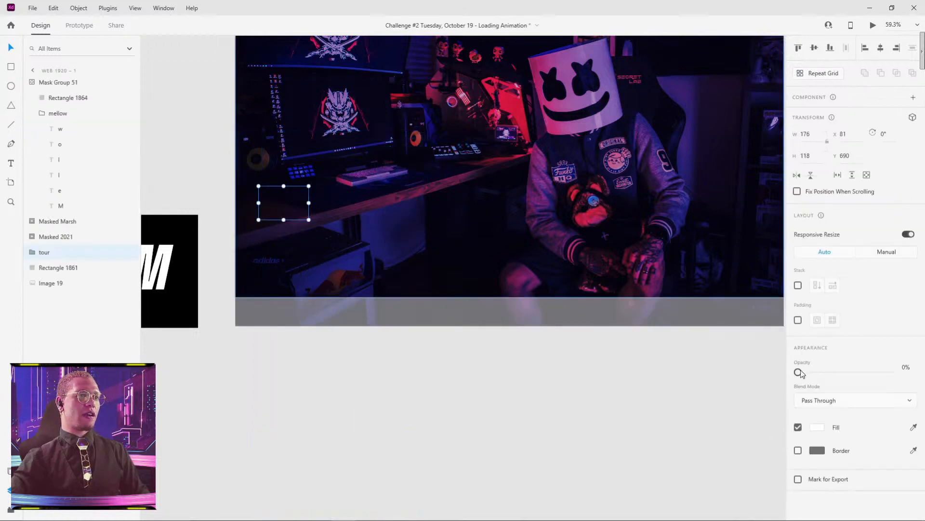
{"action": "left_click_drag", "start_coordinate": [799, 372], "coordinate": [890, 372]}
{"action": "double_click", "coordinate": [266, 206]}
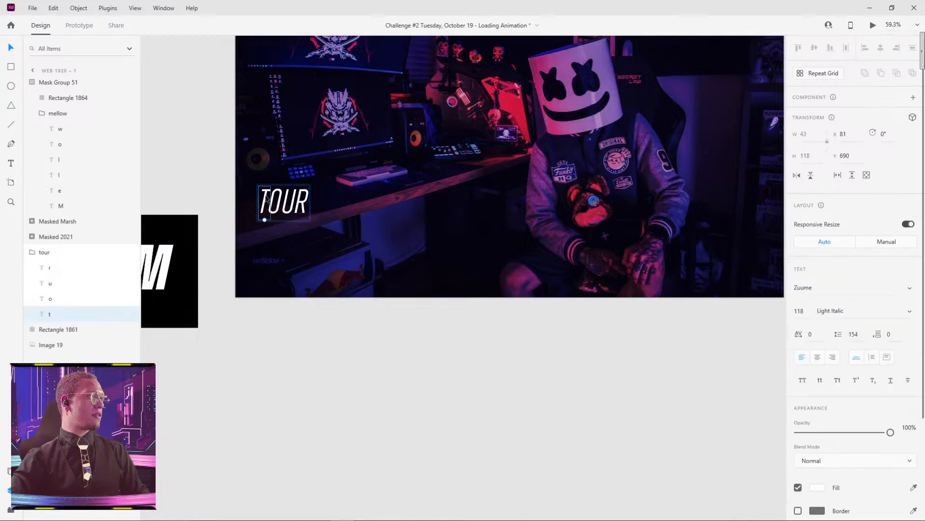
{"action": "left_click_drag", "start_coordinate": [266, 206], "coordinate": [267, 242]}
{"action": "key", "text": "ctrl+z"}
{"action": "left_click", "coordinate": [231, 189]}
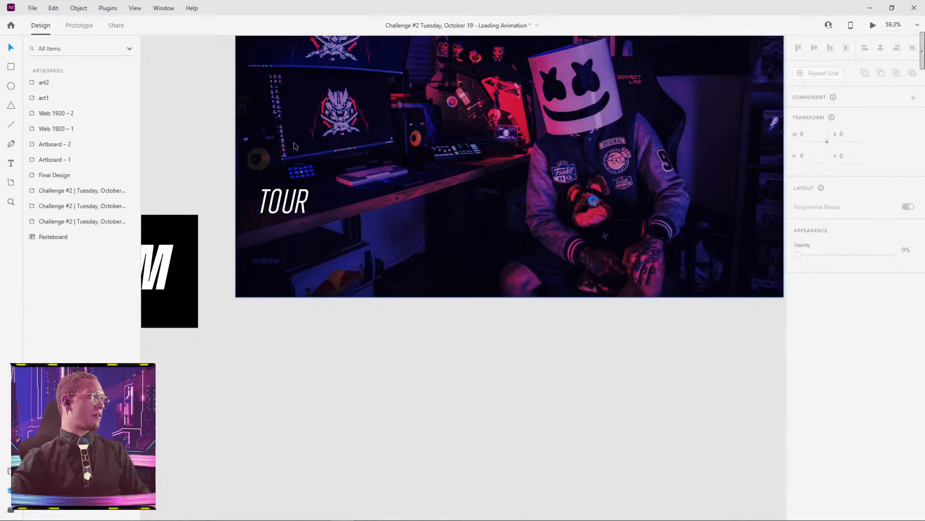
Step: Replace the mellow group on Web 1920 – 2 with a copy of the masked MELLOW group from Web 1920 – 1
{"action": "scroll", "coordinate": [354, 164], "scroll_direction": "down", "scroll_amount": 4}
{"action": "left_click_drag", "start_coordinate": [522, 213], "coordinate": [433, 217]}
{"action": "left_click", "coordinate": [568, 171]}
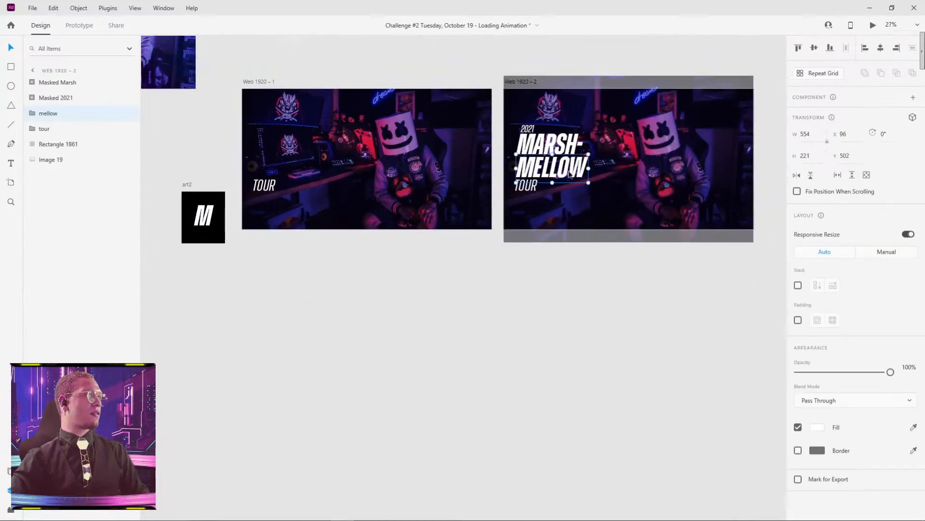
{"action": "left_click", "coordinate": [263, 168]}
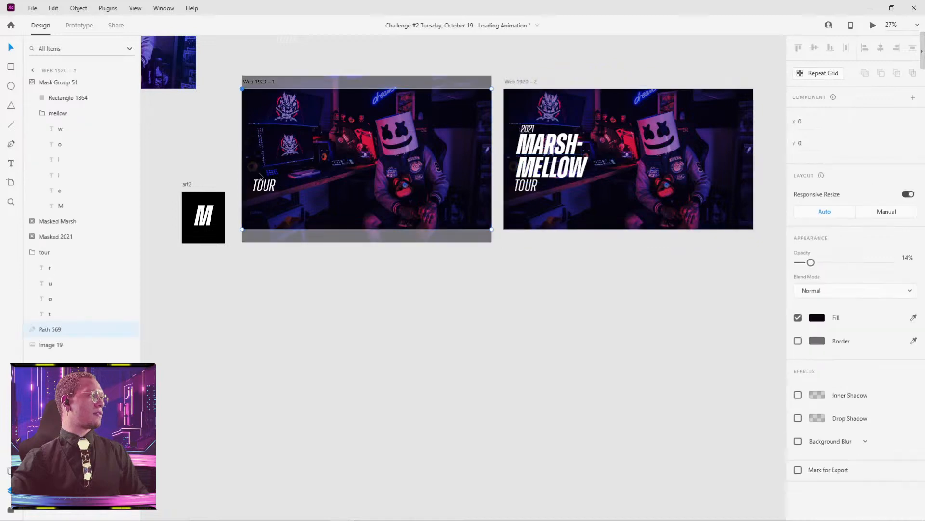
{"action": "left_click", "coordinate": [264, 185]}
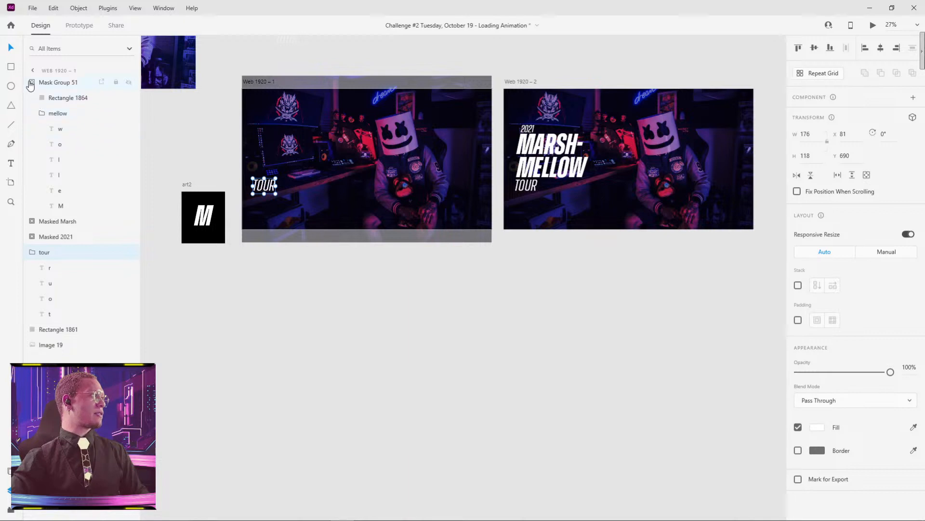
{"action": "left_click", "coordinate": [31, 83]}
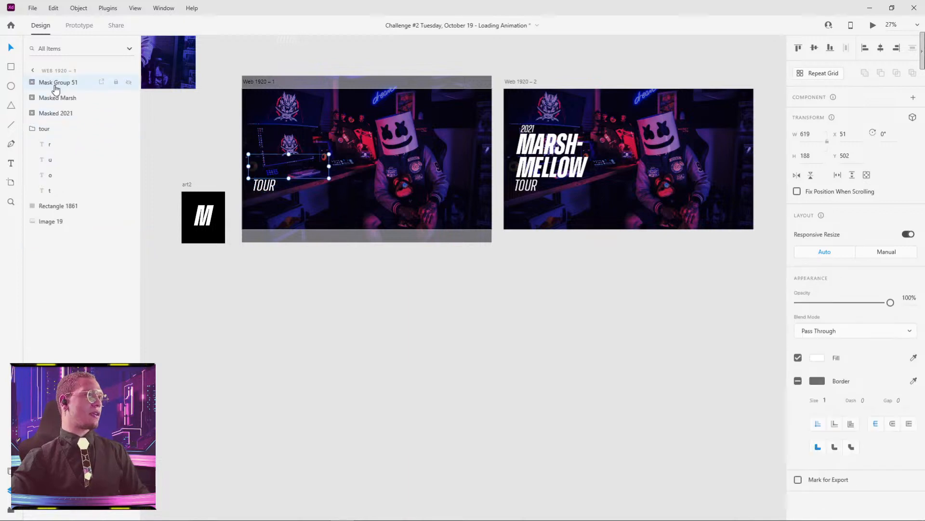
{"action": "left_click", "coordinate": [550, 170]}
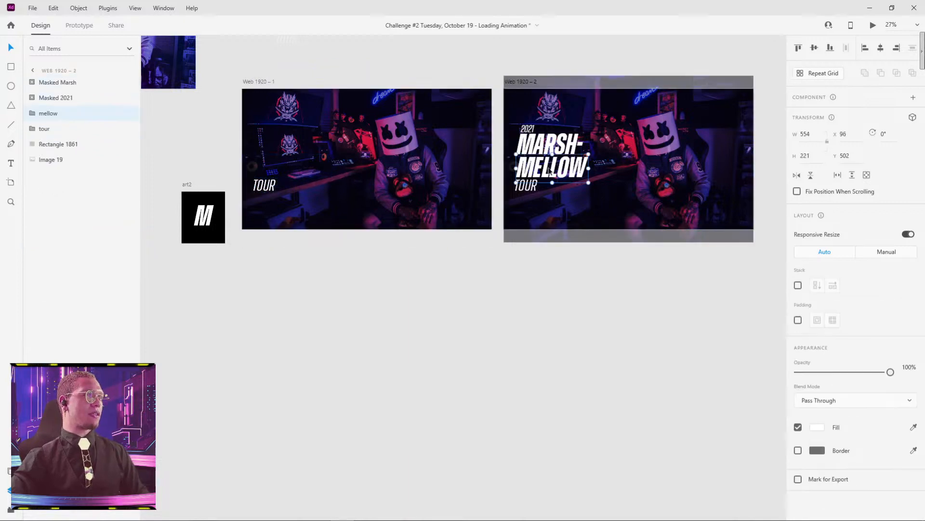
{"action": "key", "text": "Delete"}
{"action": "key", "text": "ctrl+v"}
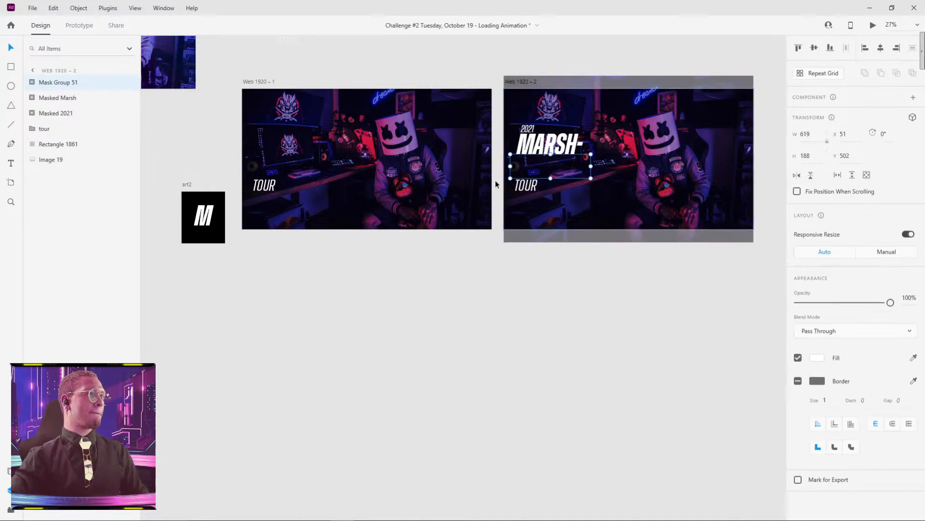
Step: Undo the replacement of the mellow group on Web 1920 – 2 and mask that group with a rectangle about 555 by 145
{"action": "key", "text": "ctrl+z"}
{"action": "key", "text": "ctrl+z"}
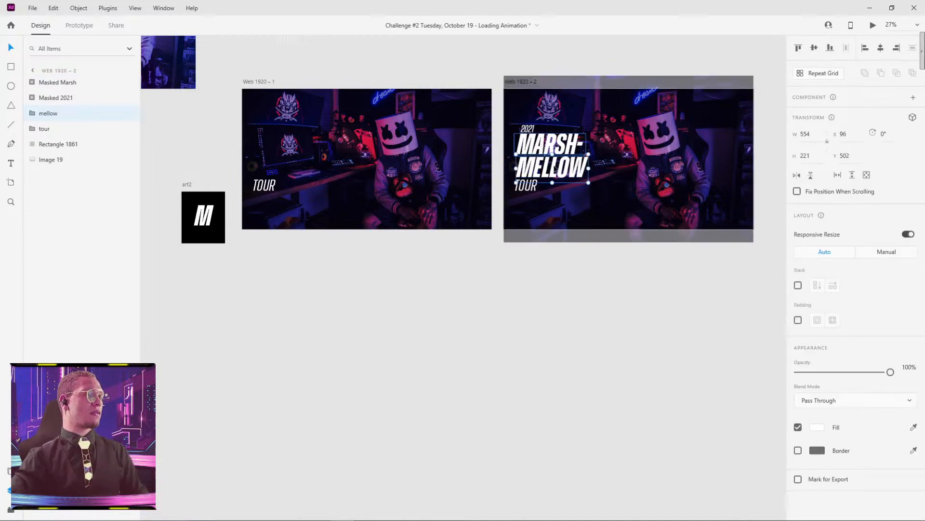
{"action": "scroll", "coordinate": [561, 201], "scroll_direction": "up", "scroll_amount": 1}
{"action": "scroll", "coordinate": [561, 200], "scroll_direction": "up", "scroll_amount": 3}
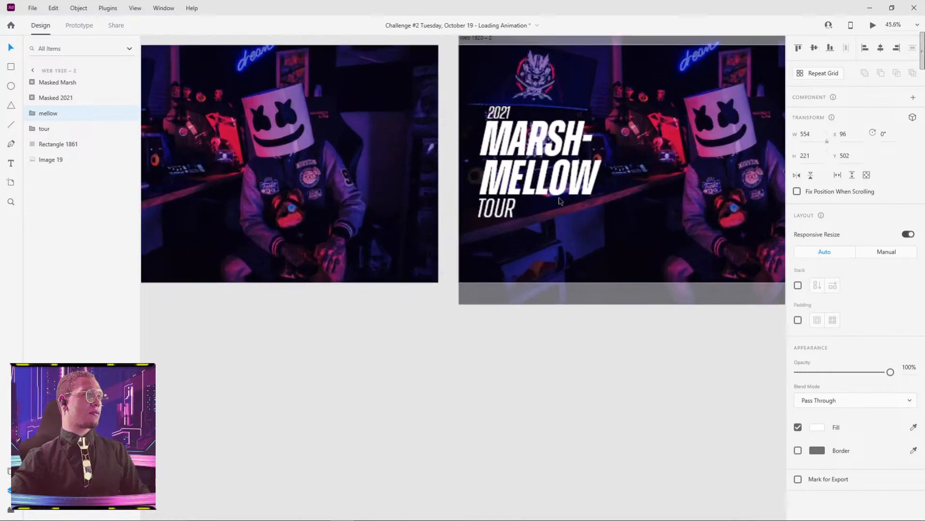
{"action": "key", "text": "r"}
{"action": "mouse_move", "coordinate": [472, 158]}
{"action": "left_mouse_down"}
{"action": "mouse_move", "coordinate": [597, 182]}
{"action": "mouse_move", "coordinate": [597, 192]}
{"action": "left_mouse_up"}
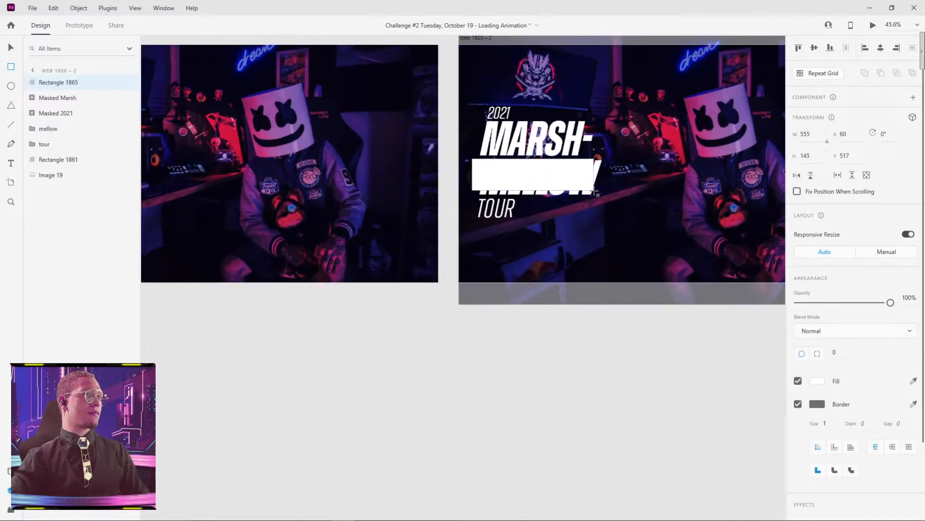
{"action": "left_click", "coordinate": [589, 193], "text": "shift"}
{"action": "right_click", "coordinate": [584, 192]}
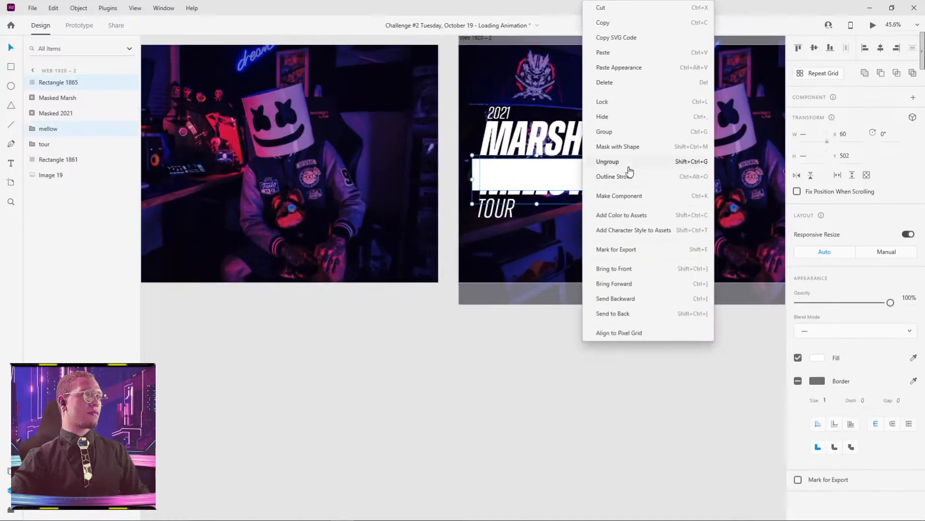
{"action": "left_click", "coordinate": [620, 146]}
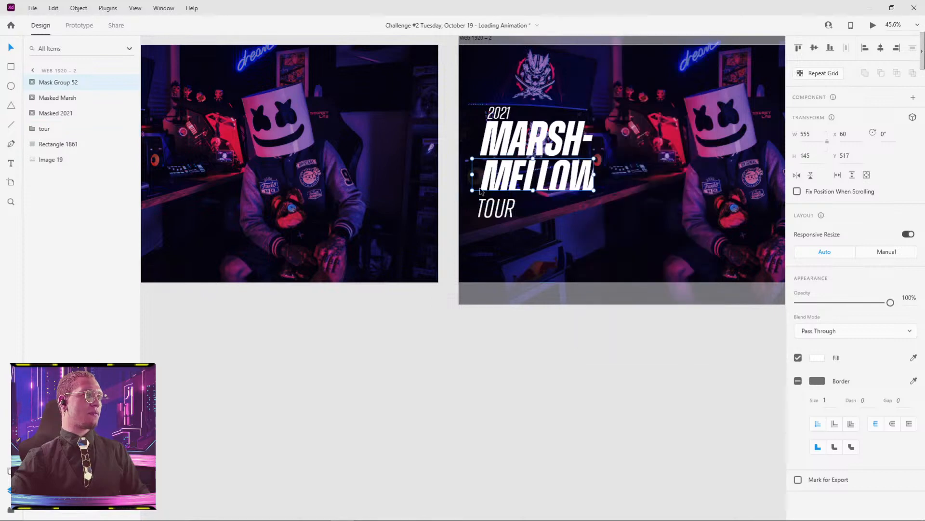
Step: Extend the MELLOW mask rectangle on Web 1920 – 2 downward to a height of 181 and widen it past the W
{"action": "double_click", "coordinate": [481, 192]}
{"action": "left_click_drag", "start_coordinate": [532, 190], "coordinate": [532, 198]}
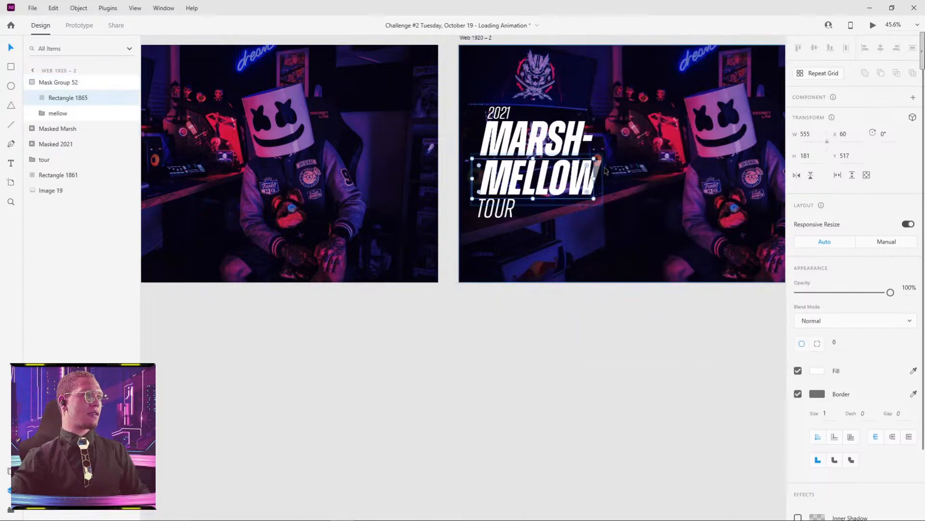
{"action": "left_click_drag", "start_coordinate": [594, 178], "coordinate": [605, 178]}
{"action": "left_click", "coordinate": [276, 332]}
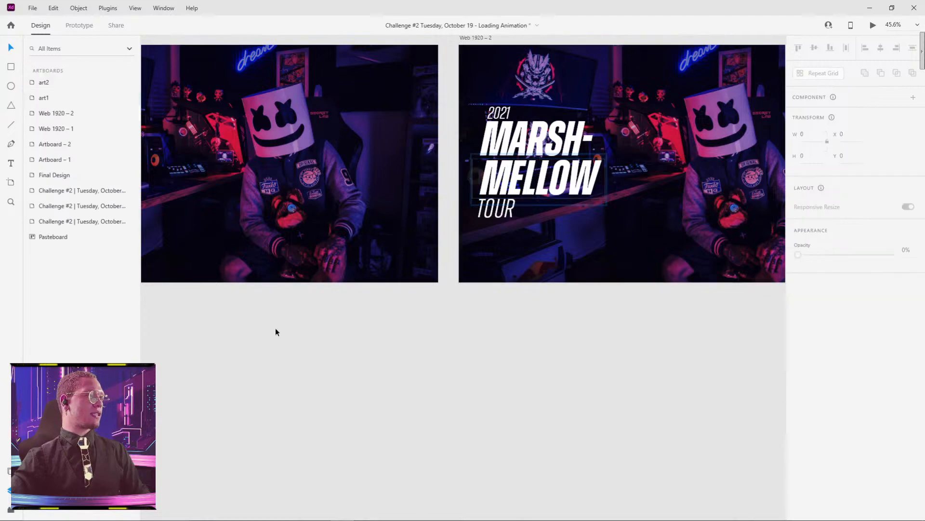
Step: Preview the prototype starting from Web 1920 – 1 to check the title reveal animation
{"action": "left_click_drag", "start_coordinate": [334, 235], "coordinate": [559, 227]}
{"action": "scroll", "coordinate": [272, 294], "scroll_direction": "down", "scroll_amount": 3}
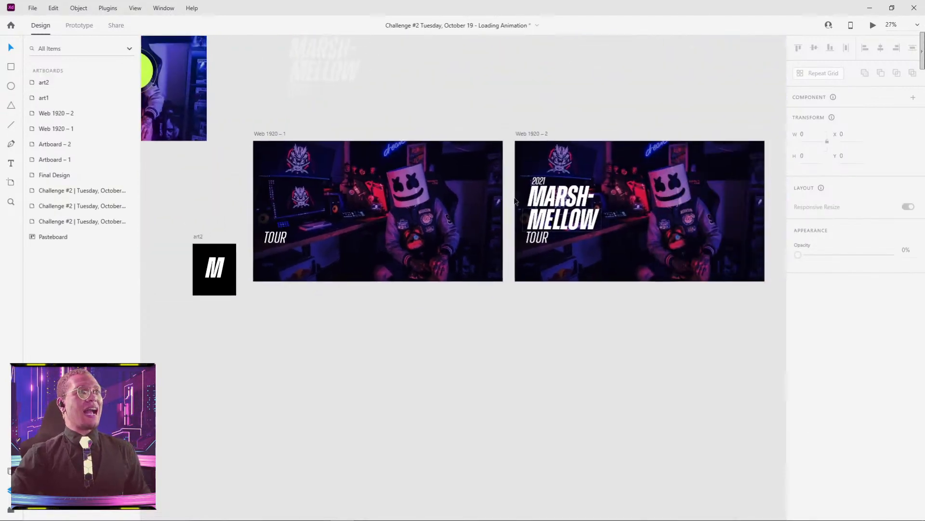
{"action": "left_click", "coordinate": [256, 133]}
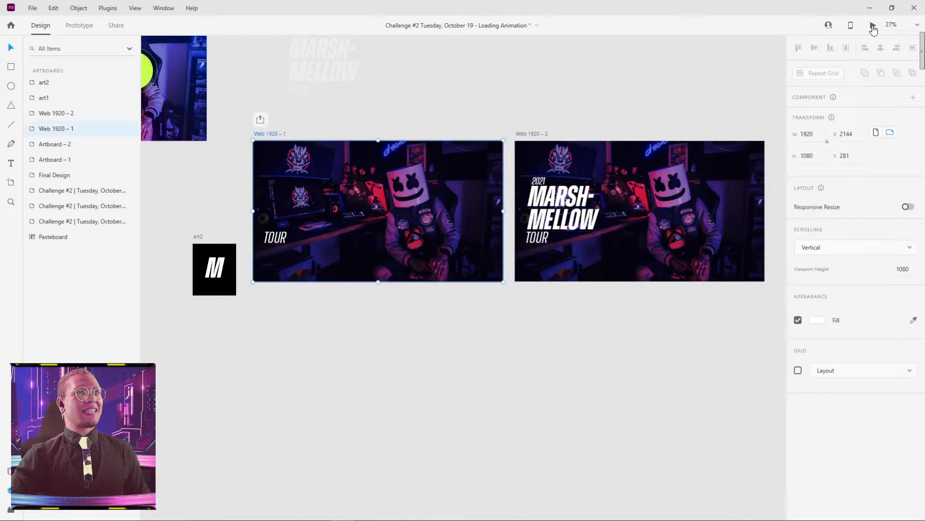
{"action": "left_click", "coordinate": [873, 27]}
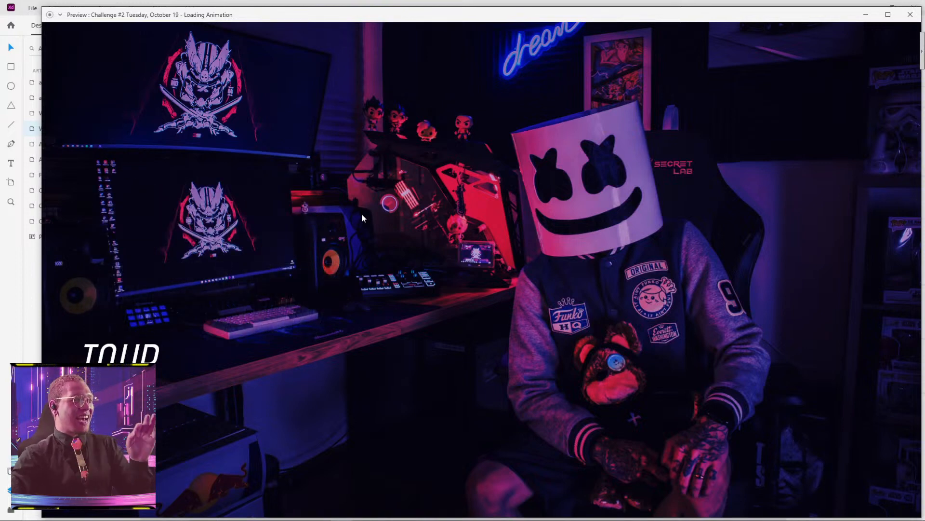
{"action": "left_click", "coordinate": [910, 14]}
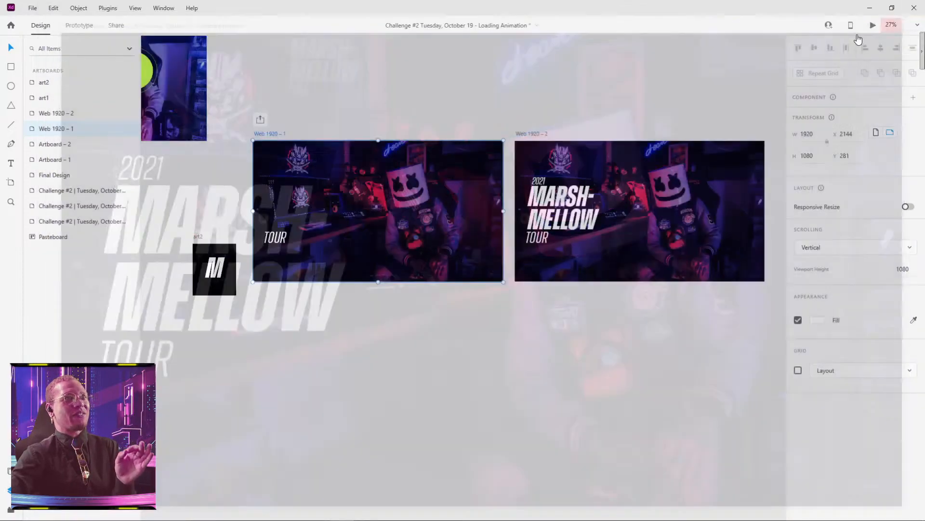
Step: Preview the original loading animation twice, starting from the Challenge #2 Loading Animation – 1 artboard, to compare the full sequence
{"action": "scroll", "coordinate": [309, 111], "scroll_direction": "up", "scroll_amount": 10}
{"action": "scroll", "coordinate": [308, 111], "scroll_direction": "left", "scroll_amount": 6}
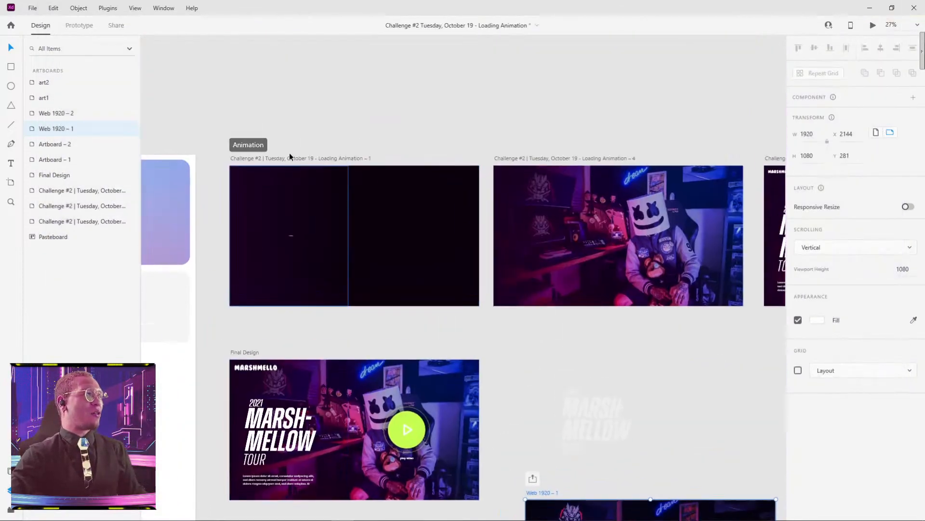
{"action": "left_click", "coordinate": [262, 158]}
{"action": "left_click", "coordinate": [875, 26]}
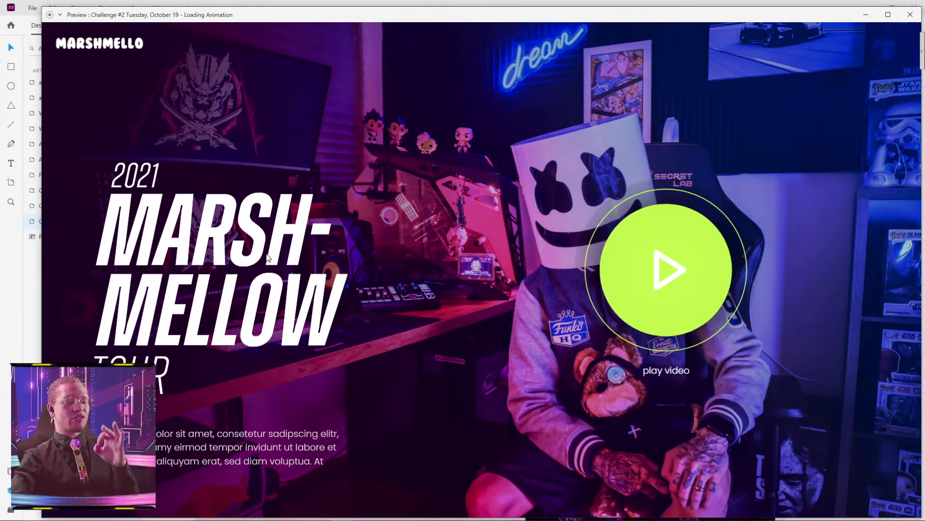
{"action": "left_click", "coordinate": [867, 15]}
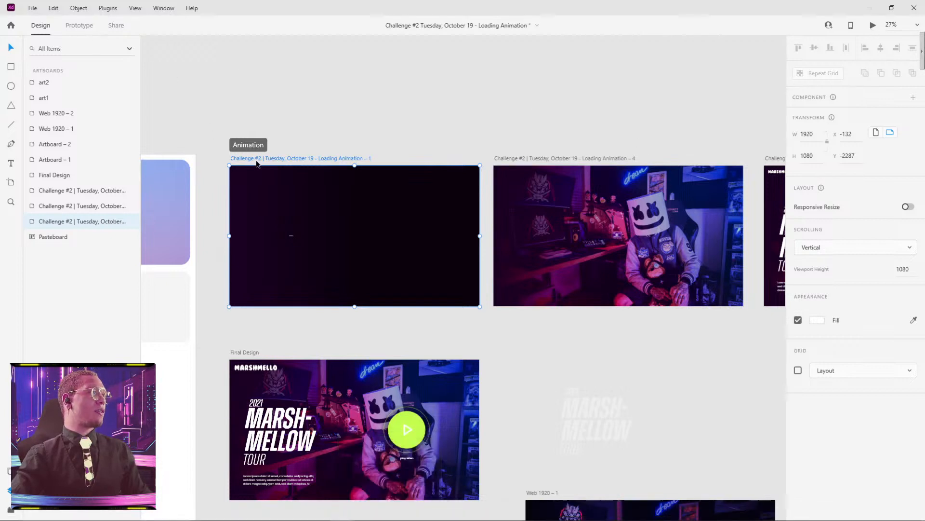
{"action": "left_click", "coordinate": [866, 28]}
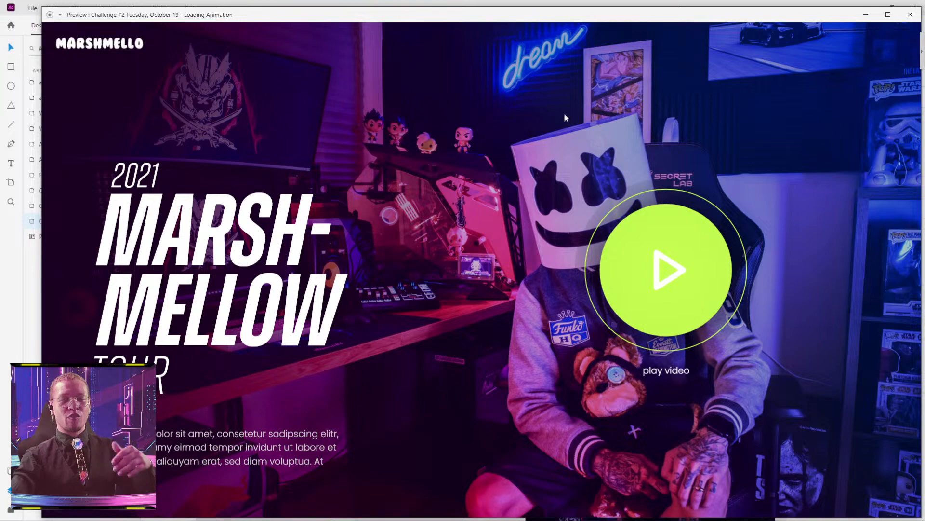
{"action": "left_click", "coordinate": [910, 14]}
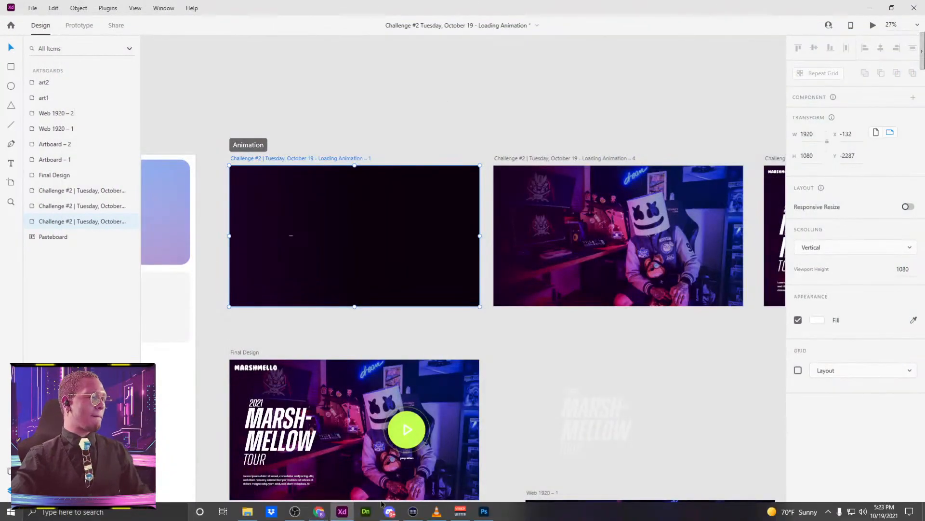
Step: Switch to Discord, browse the Adobe XD challenge channel's submissions and view the yellow "Welcome Back!" course dashboard design enlarged
{"action": "left_click", "coordinate": [390, 512]}
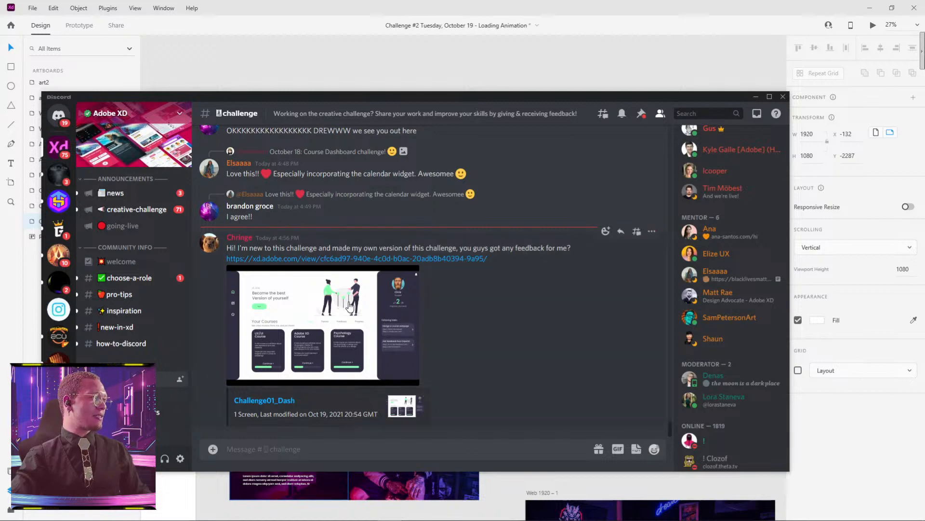
{"action": "scroll", "coordinate": [348, 305], "scroll_direction": "up", "scroll_amount": 10}
{"action": "scroll", "coordinate": [338, 313], "scroll_direction": "up", "scroll_amount": 10}
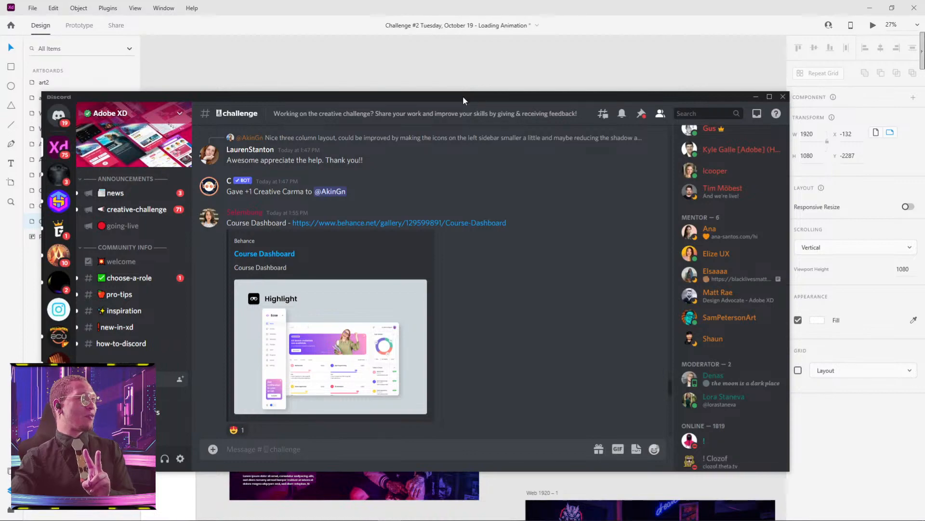
{"action": "double_click", "coordinate": [462, 96]}
{"action": "scroll", "coordinate": [256, 296], "scroll_direction": "up", "scroll_amount": 10}
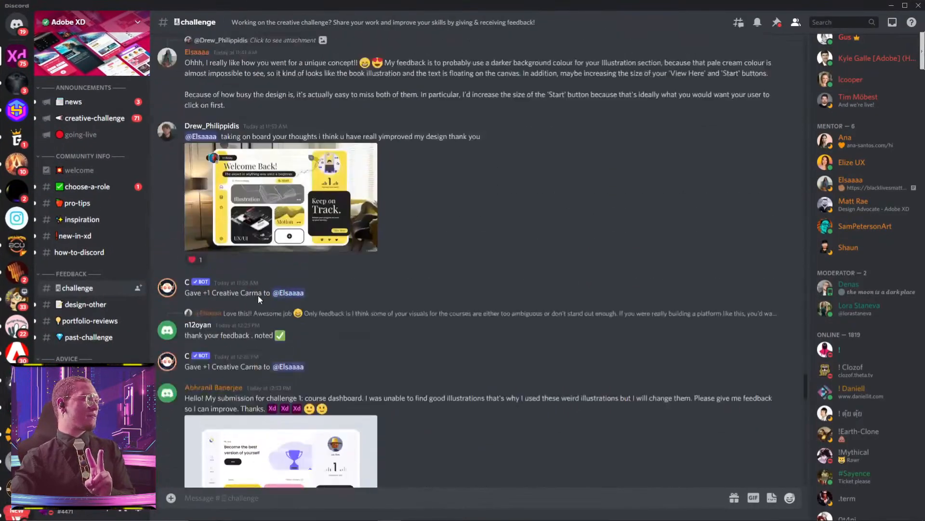
{"action": "scroll", "coordinate": [258, 299], "scroll_direction": "up", "scroll_amount": 2}
{"action": "left_click", "coordinate": [273, 225]}
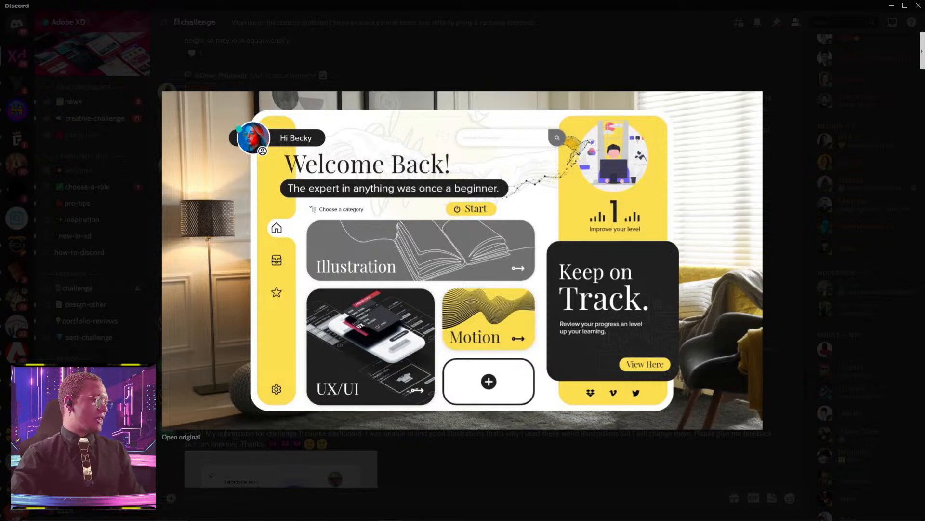
{"action": "left_click", "coordinate": [546, 472]}
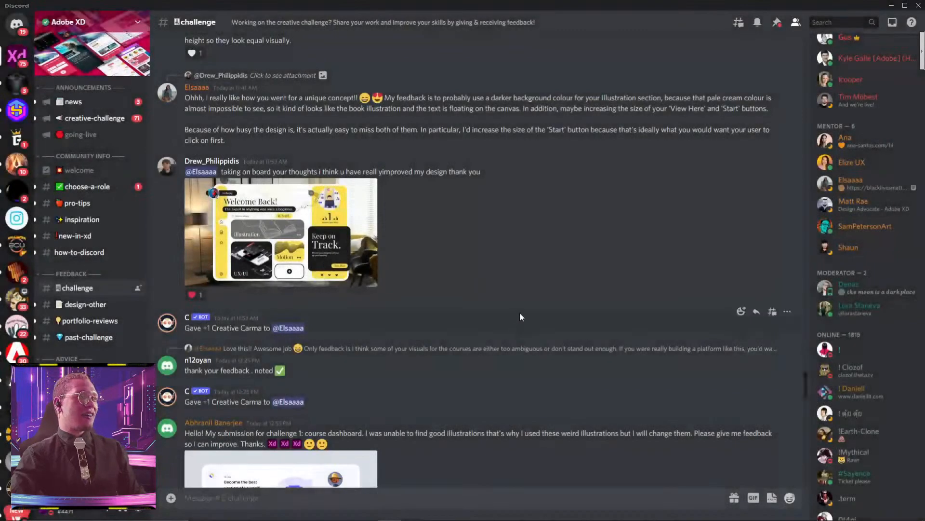